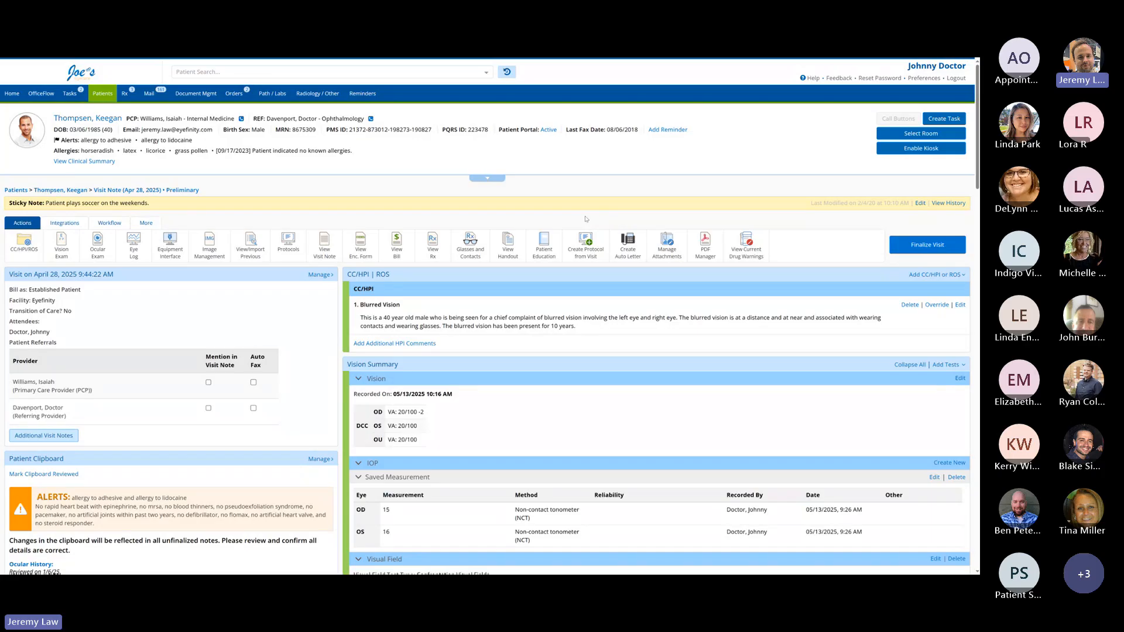
Open the visit's vision exam and go to the Specialty Contact Lens section with its OD and OS lens fitting form.
click(71, 255)
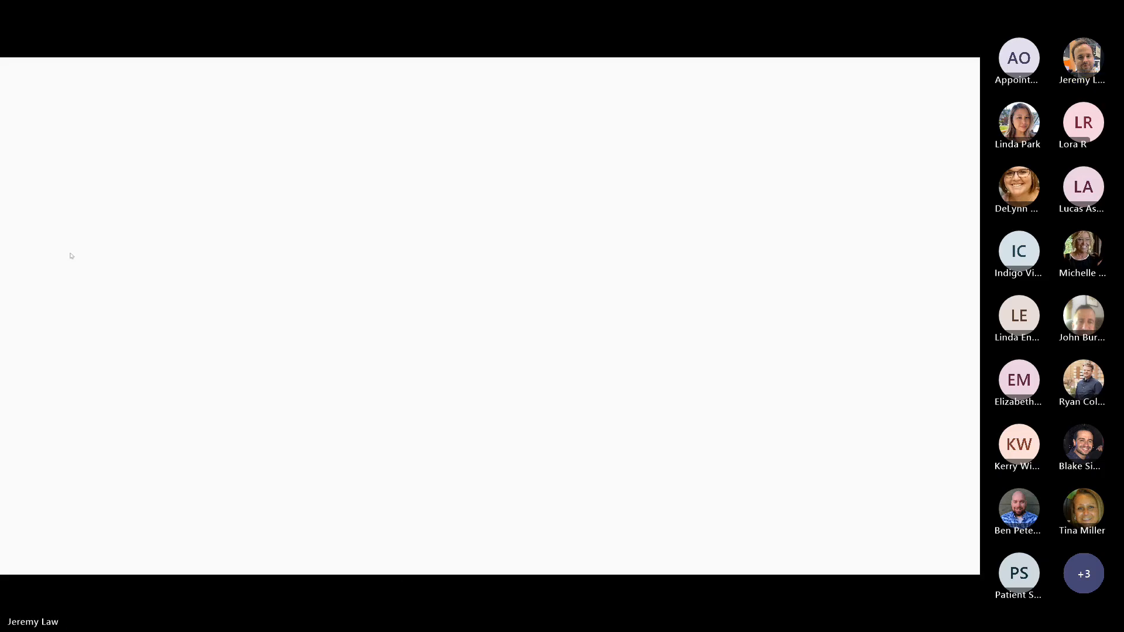
scroll(69, 376, down, 2)
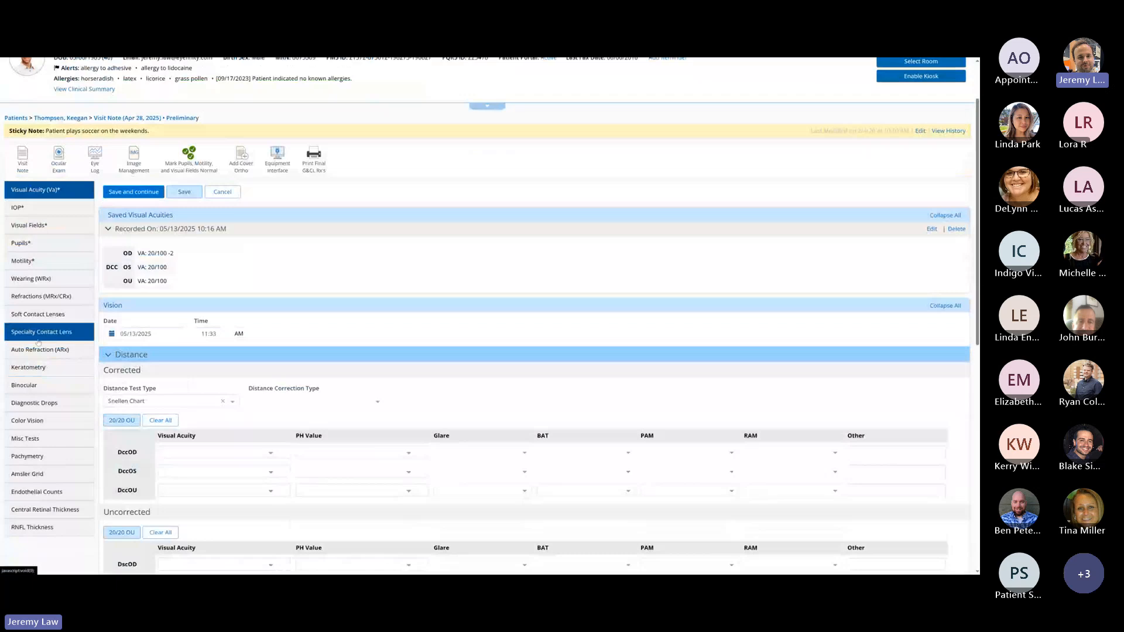
click(47, 339)
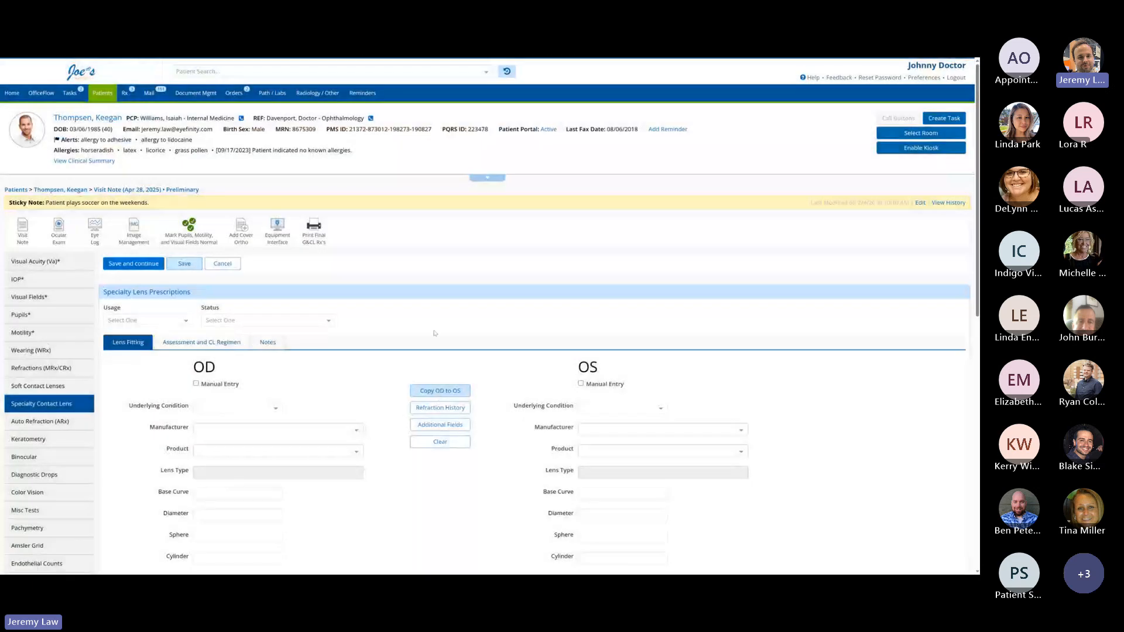
scroll(426, 320, down, 2)
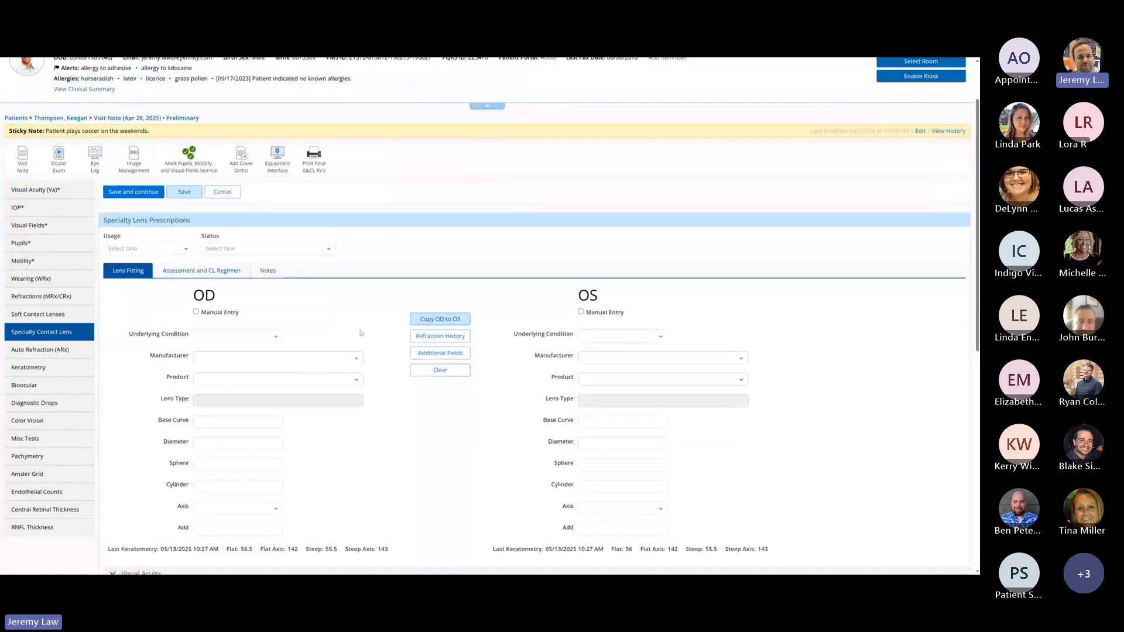
scroll(353, 363, down, 1)
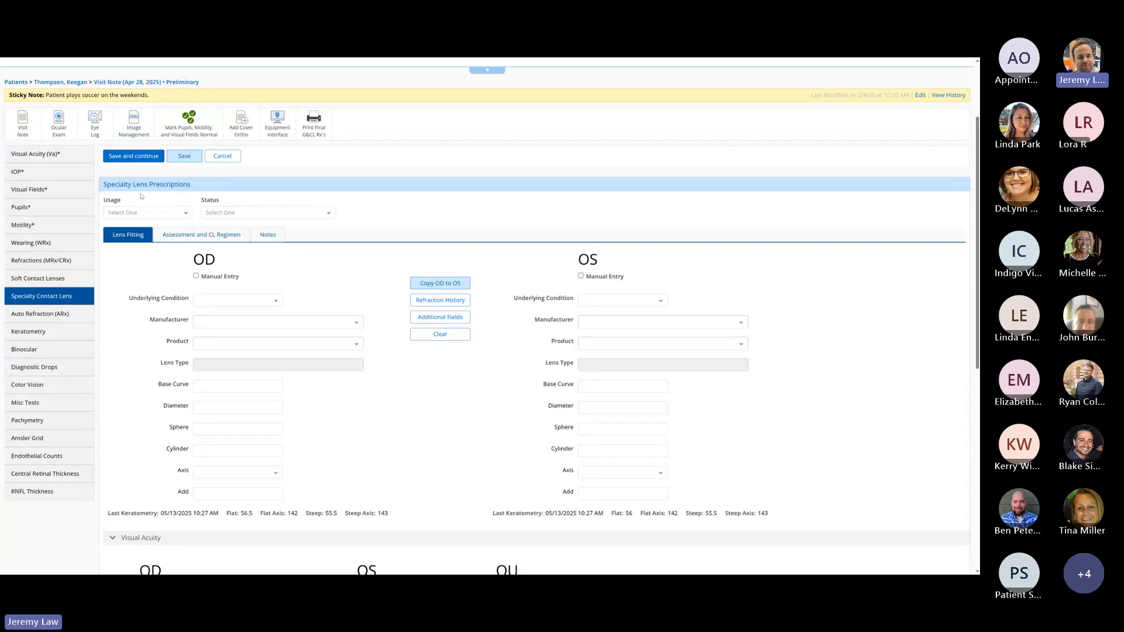
Check the saved keratometry readings and return to the Specialty Contact Lens fitting form.
click(35, 332)
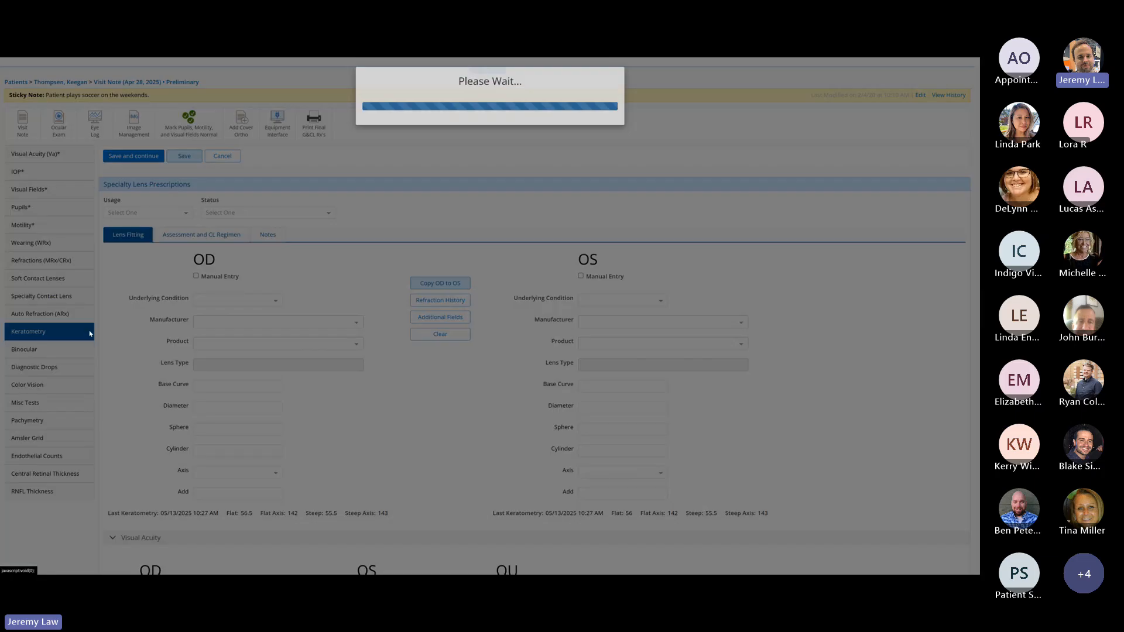
scroll(213, 300, down, 1)
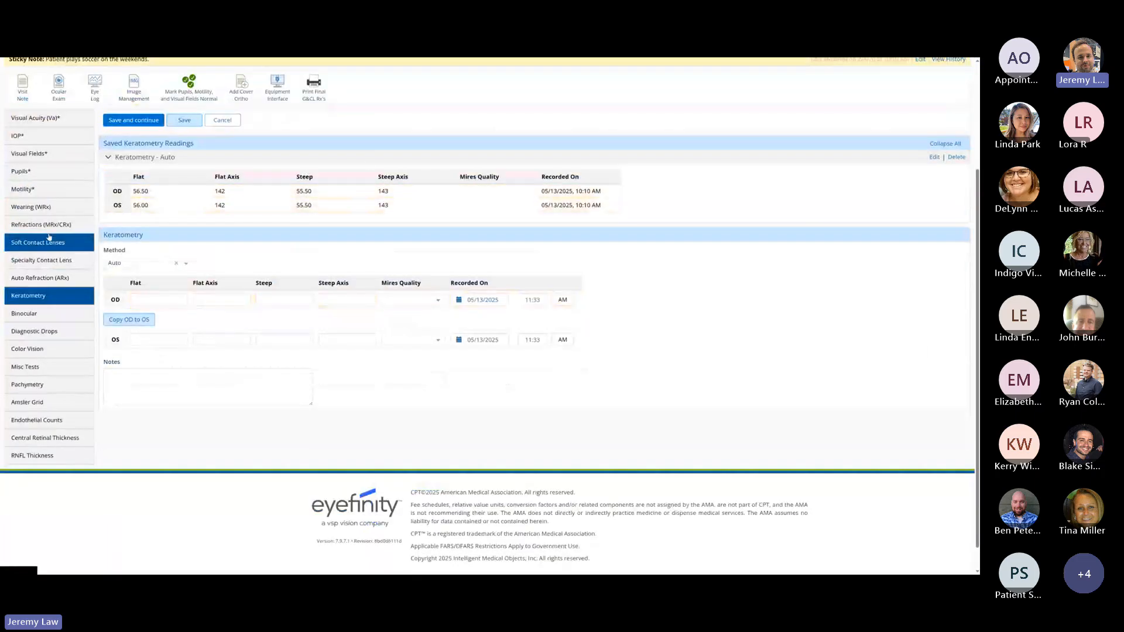
scroll(66, 322, up, 2)
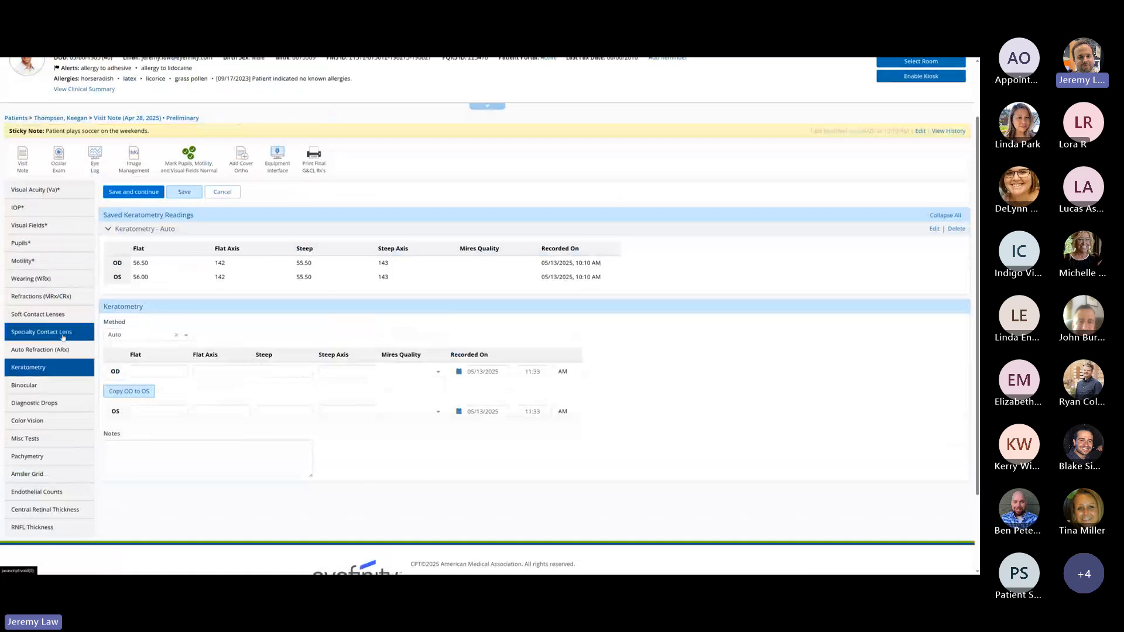
click(59, 332)
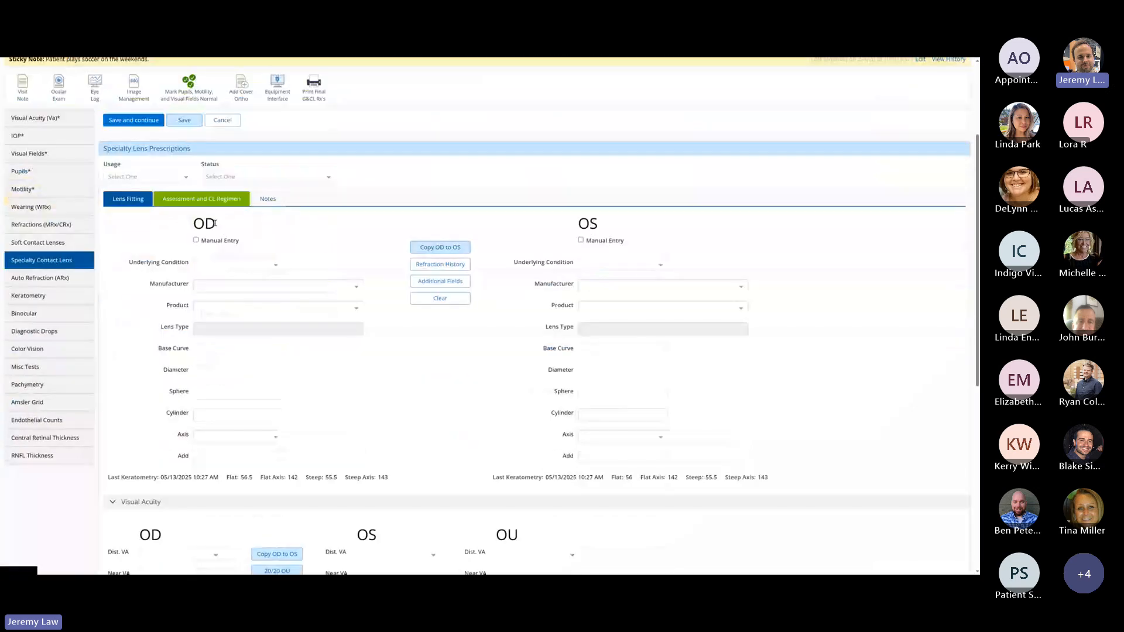
scroll(414, 320, down, 2)
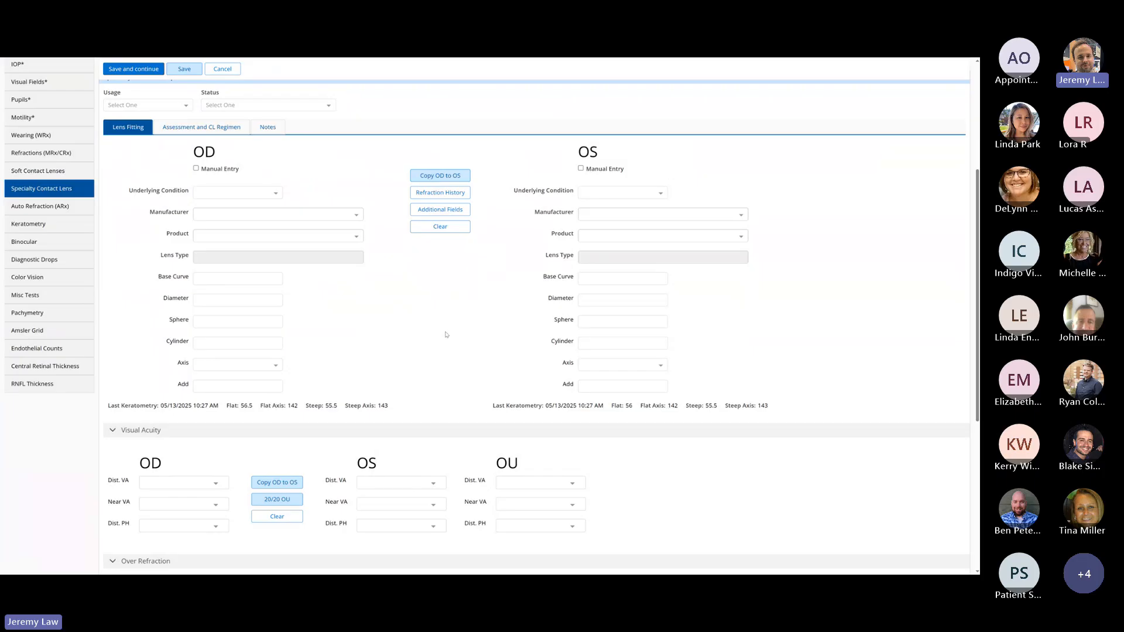
In the specialty lens form's additional fields, make HVID, Skirt, SAG and OAD visible.
click(443, 215)
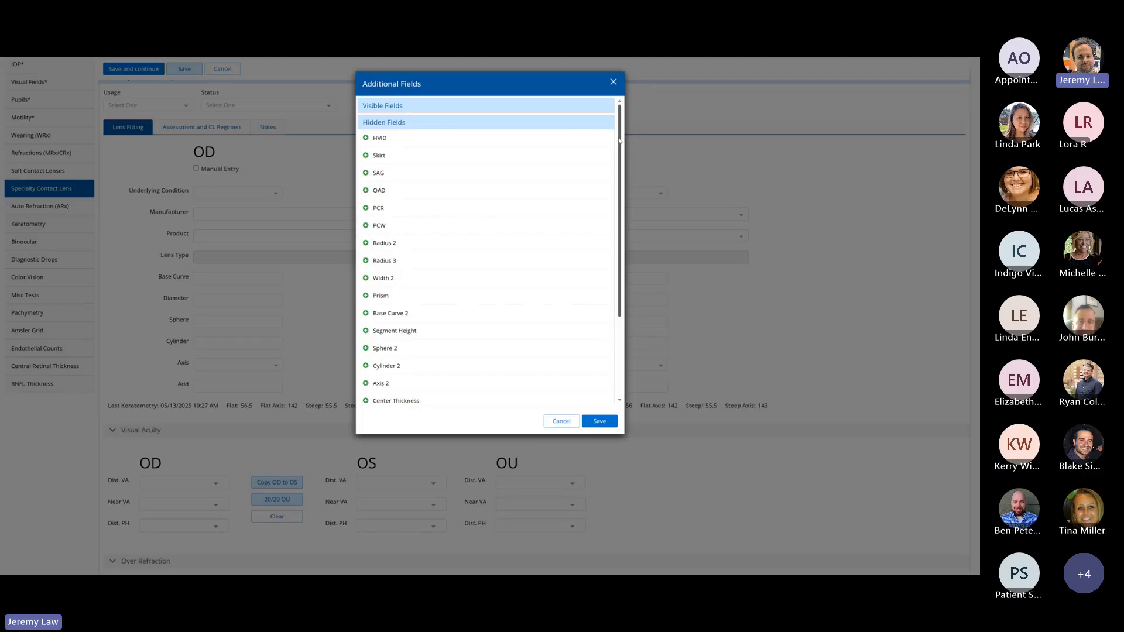
mouse_move(620, 139)
mouse_down()
mouse_move(624, 193)
mouse_move(619, 136)
mouse_up()
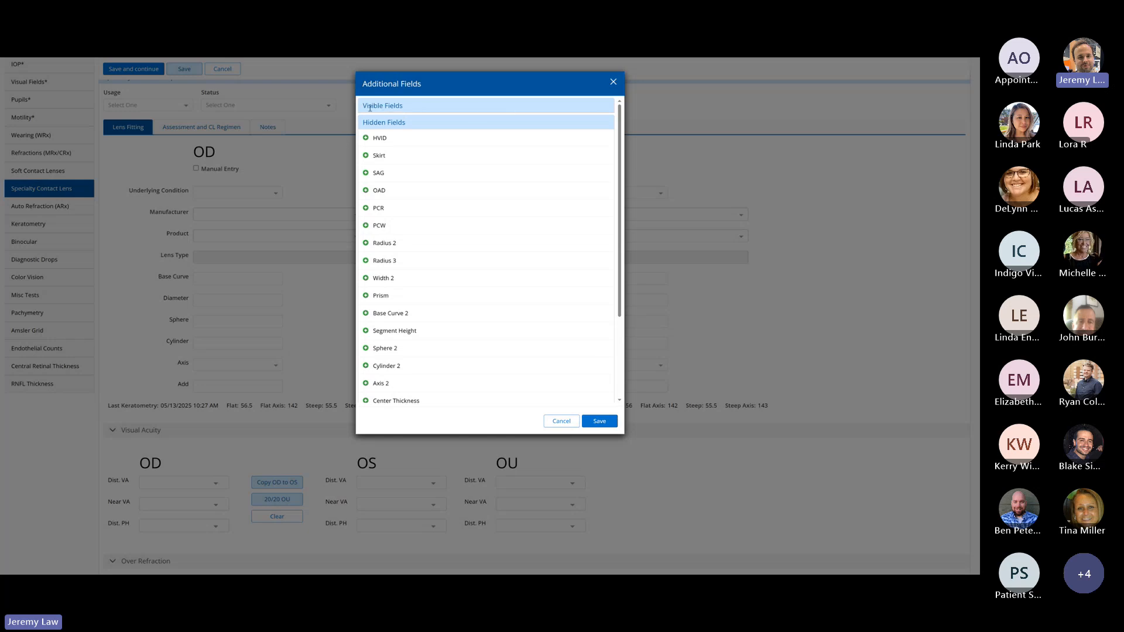
drag(362, 122, 410, 140)
click(552, 166)
drag(619, 143, 622, 168)
scroll(398, 132, up, 2)
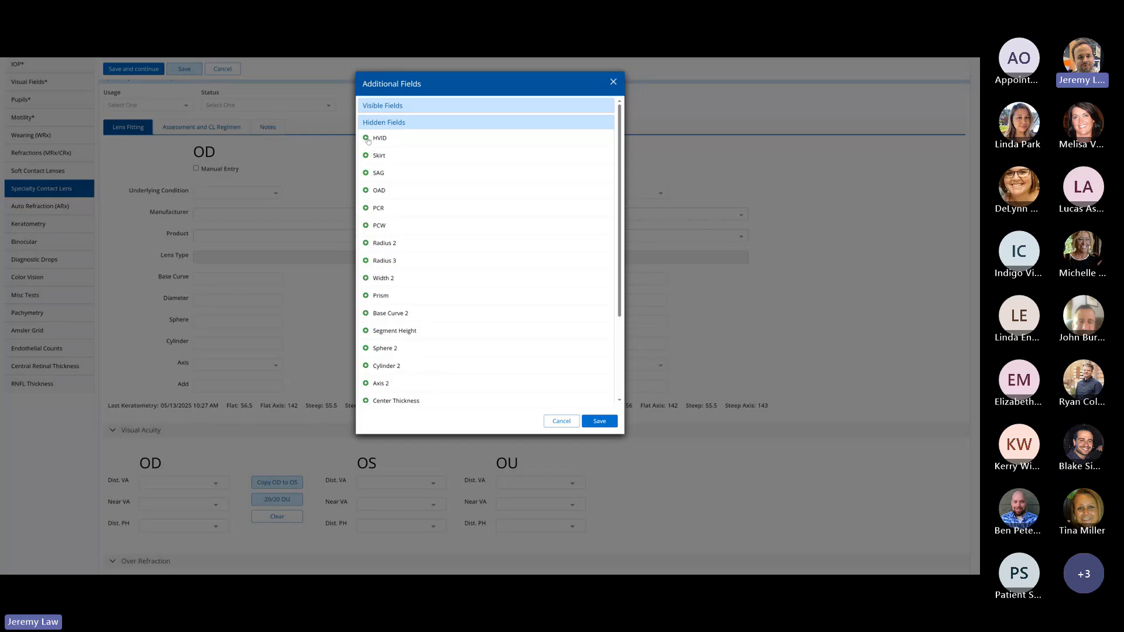
click(366, 138)
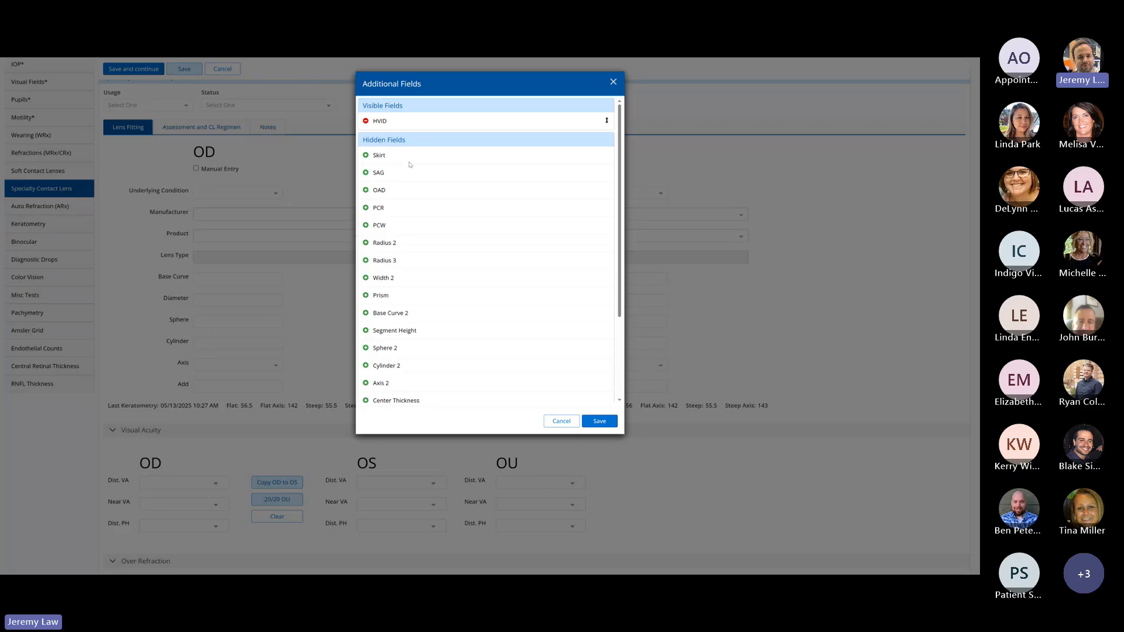
click(366, 156)
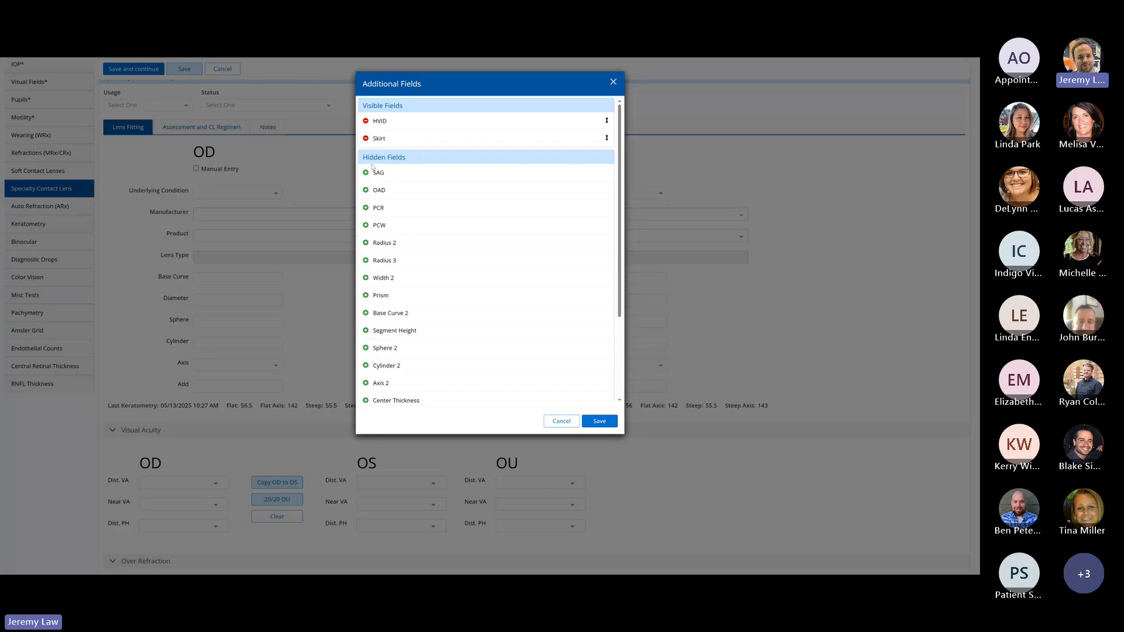
click(366, 174)
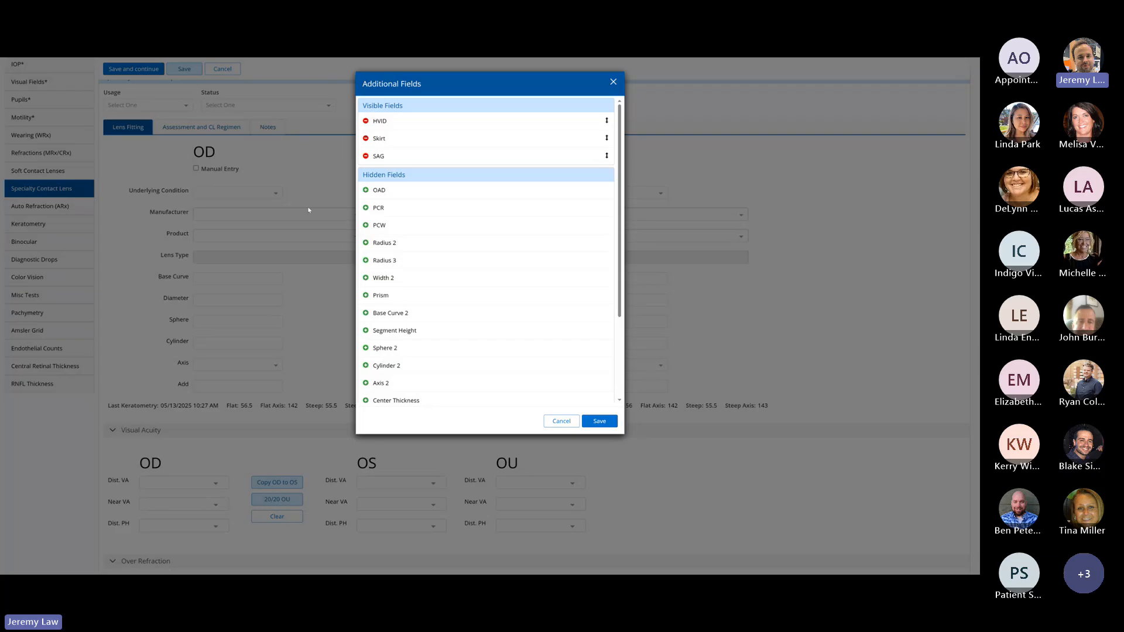
click(366, 190)
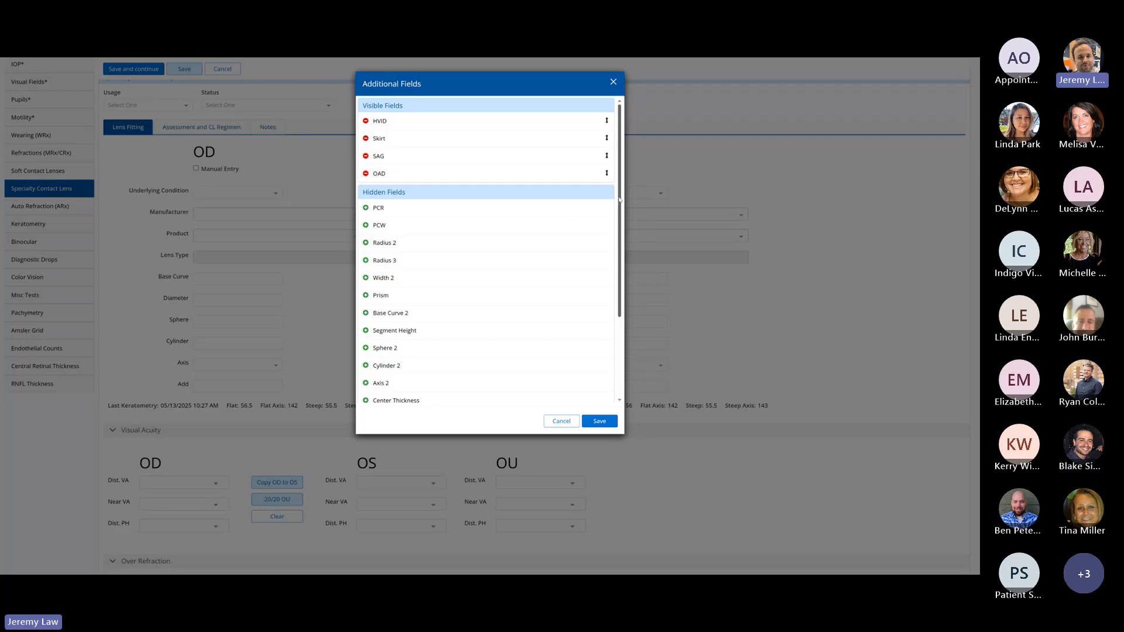
Make Sphere 2, Cylinder 2 and Axis 2 visible as well and save the additional fields to the lens fitting form.
drag(619, 202, 633, 286)
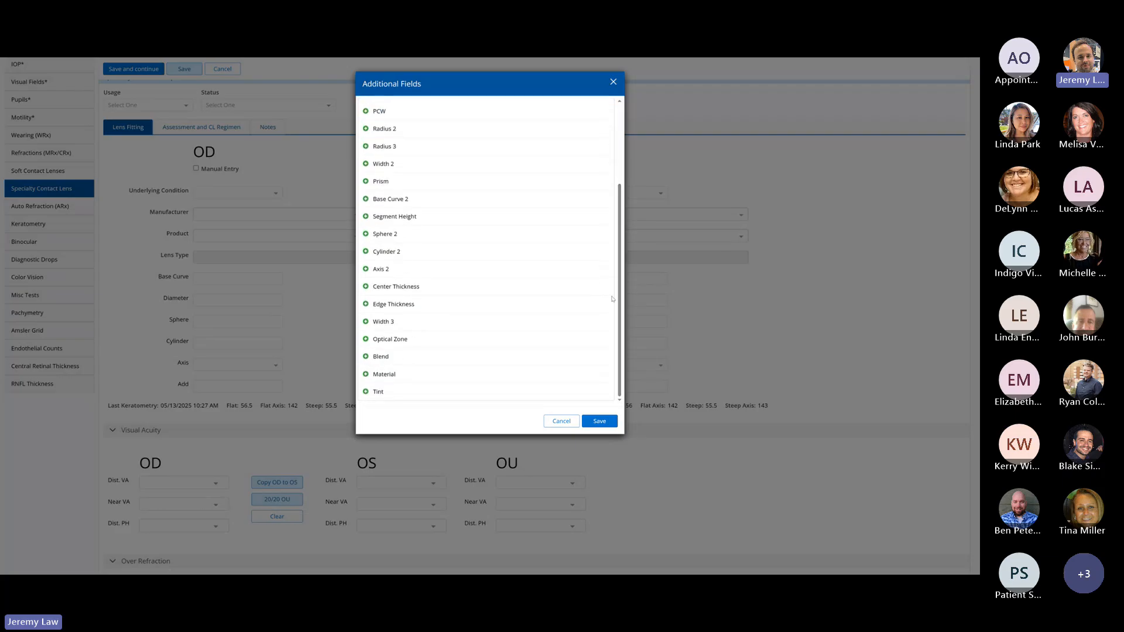
scroll(441, 332, up, 1)
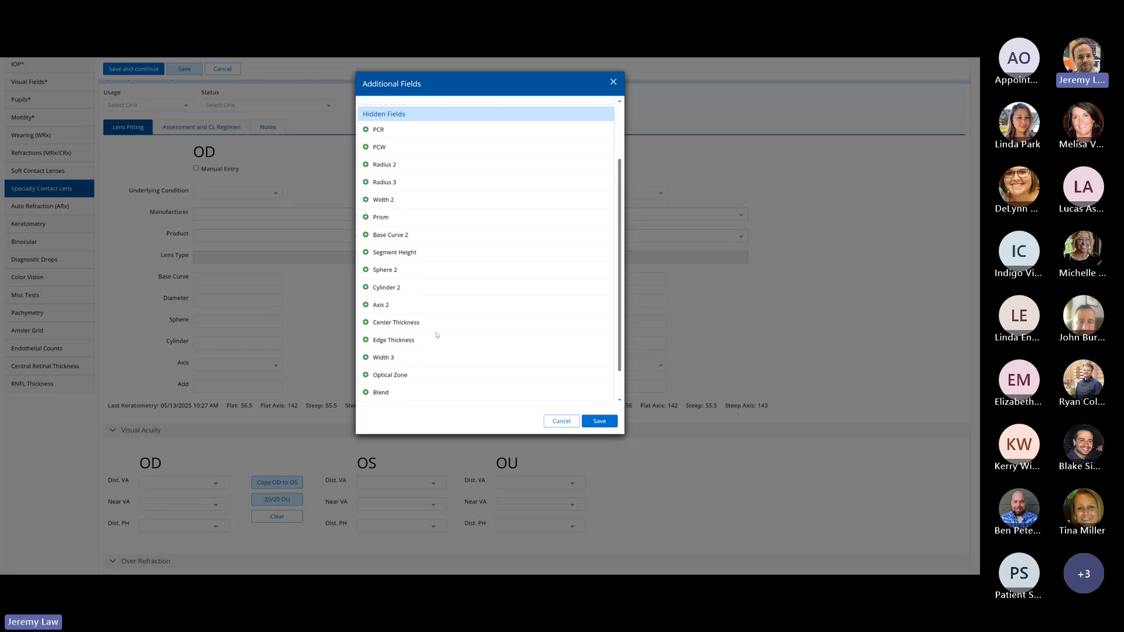
scroll(434, 337, down, 1)
scroll(413, 315, up, 1)
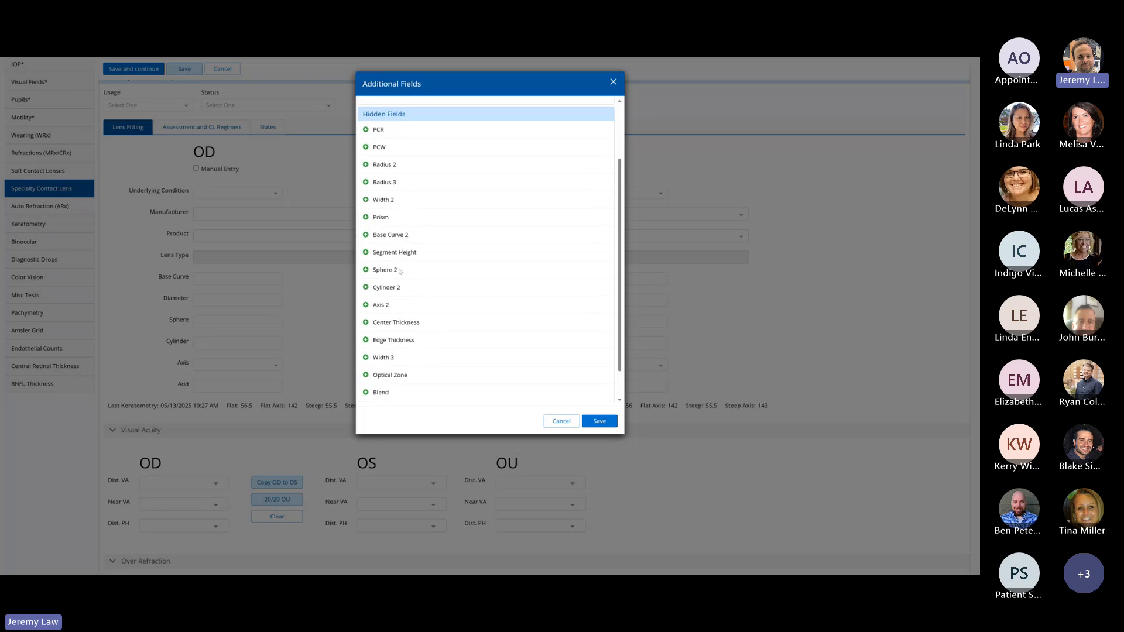
click(366, 272)
click(366, 287)
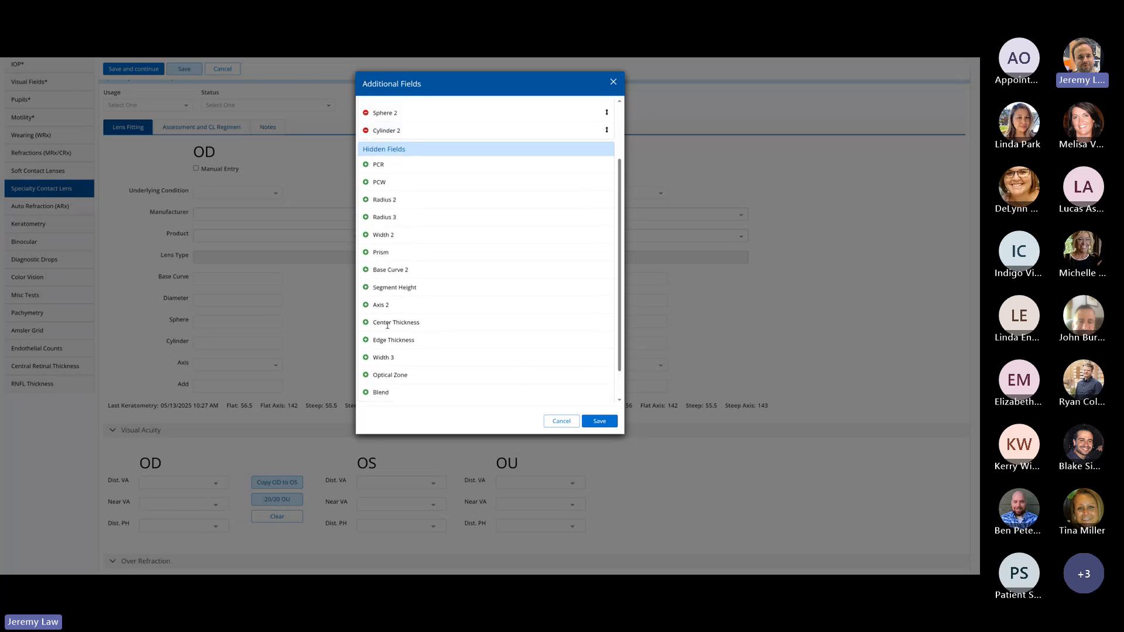
click(366, 305)
scroll(544, 359, up, 3)
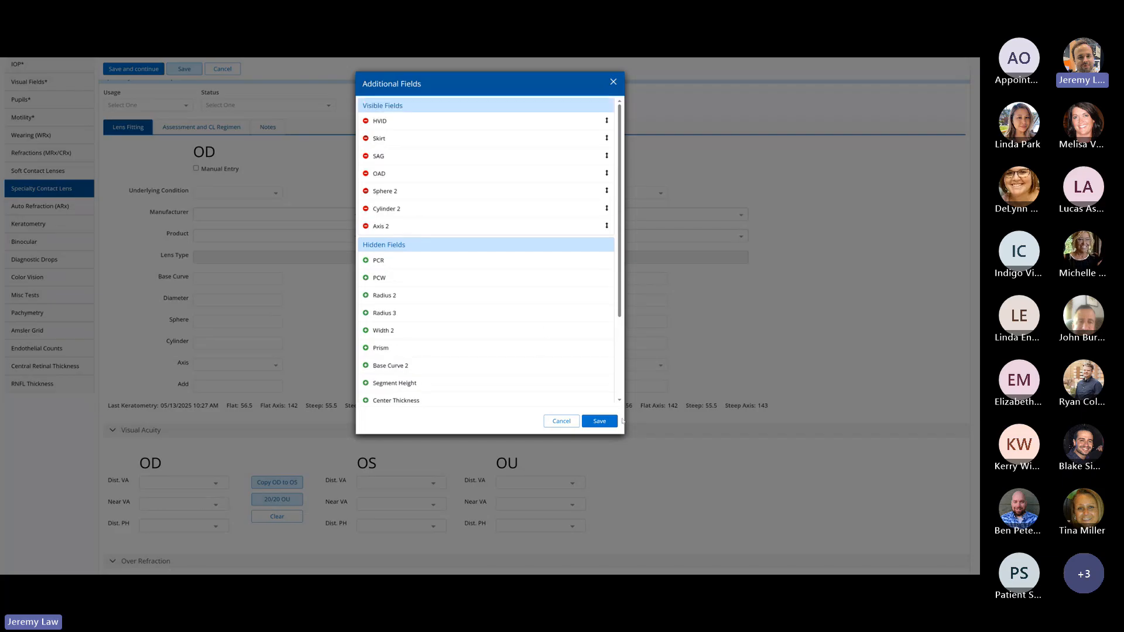
click(600, 422)
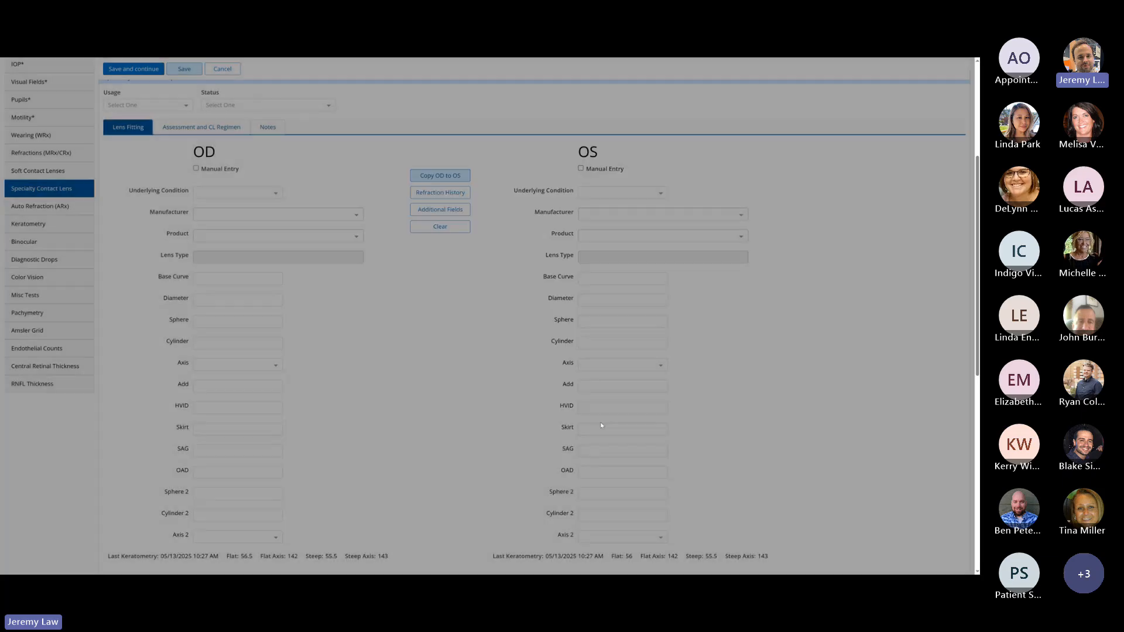
scroll(433, 345, down, 4)
scroll(245, 294, up, 1)
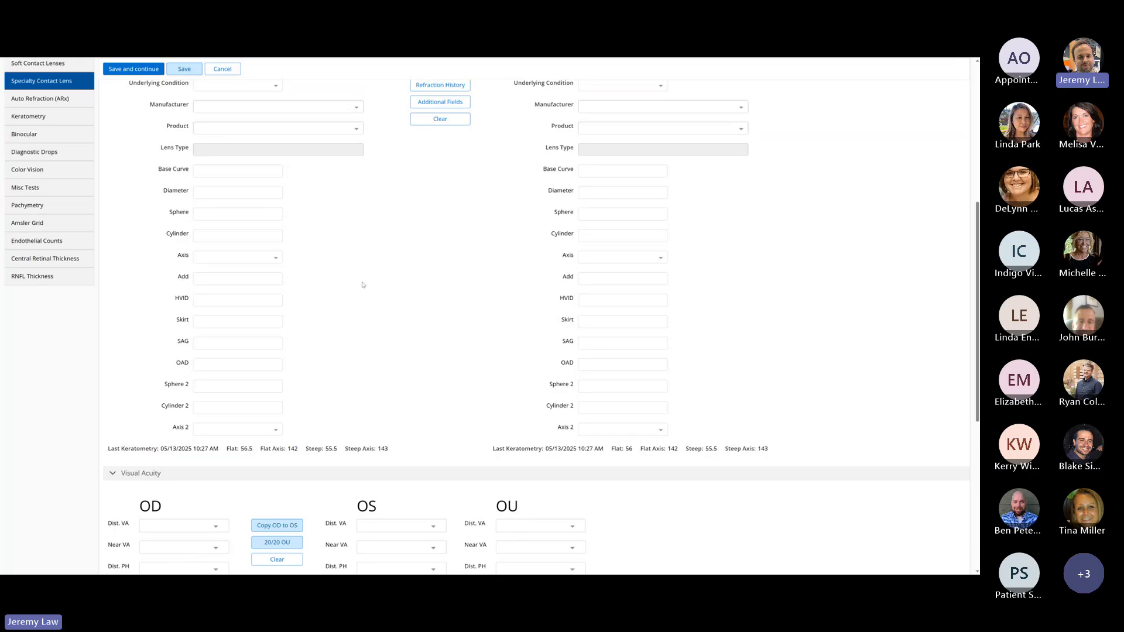
Reorder the visible additional fields as Sphere 2, Cylinder 2, Axis 2, HVID, SAG, Skirt, OAD and save the order.
scroll(362, 286, up, 3)
click(441, 210)
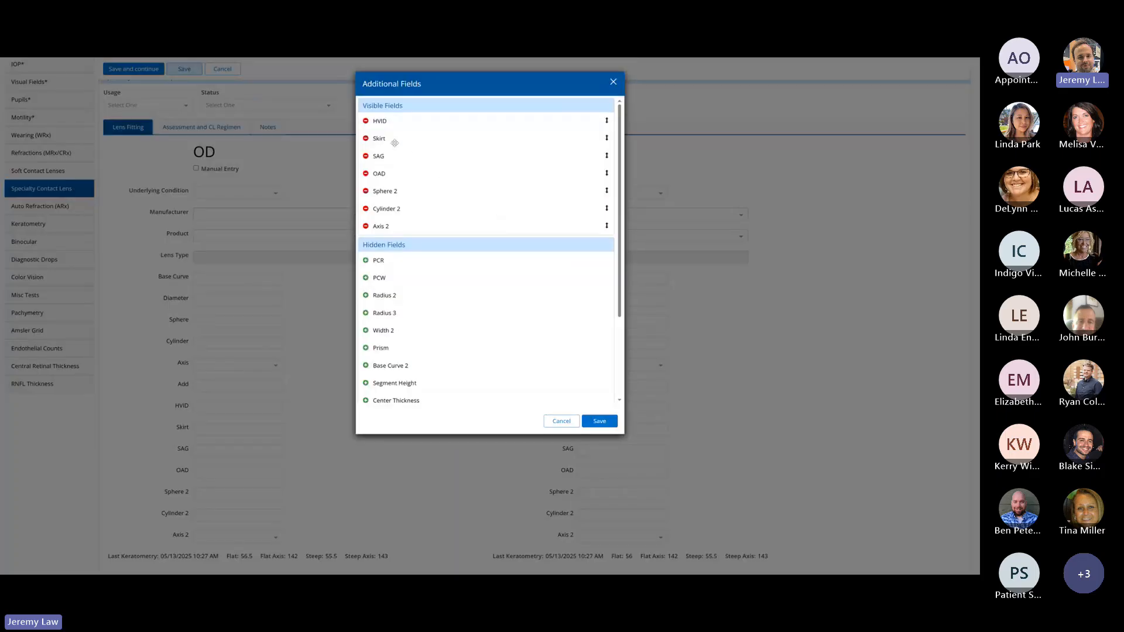
drag(395, 143, 410, 120)
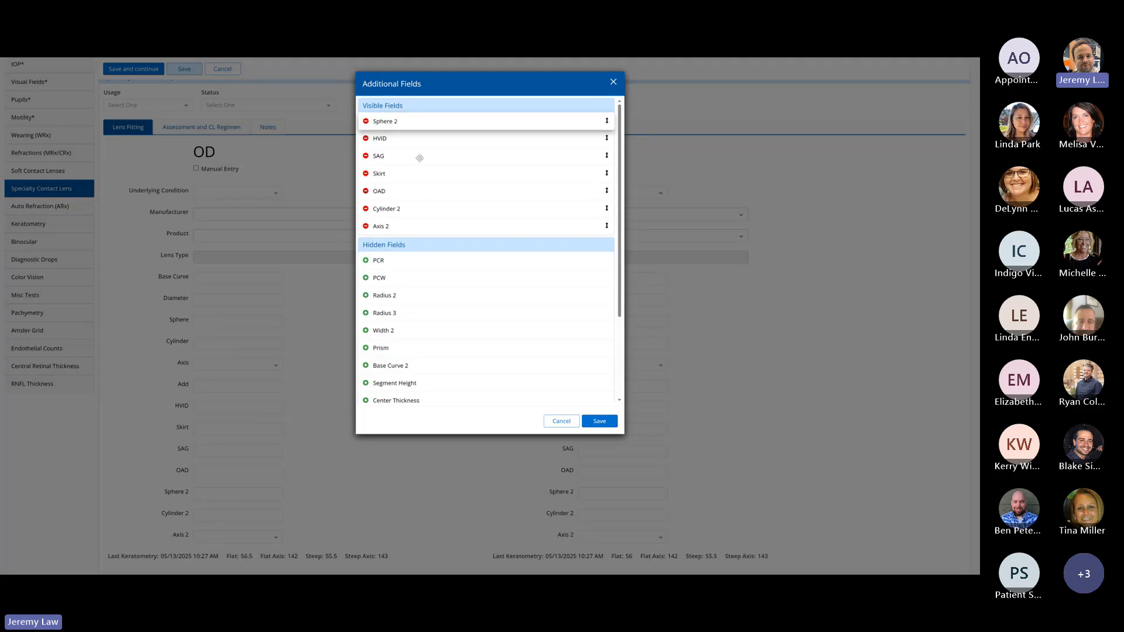
drag(410, 209, 421, 151)
click(600, 421)
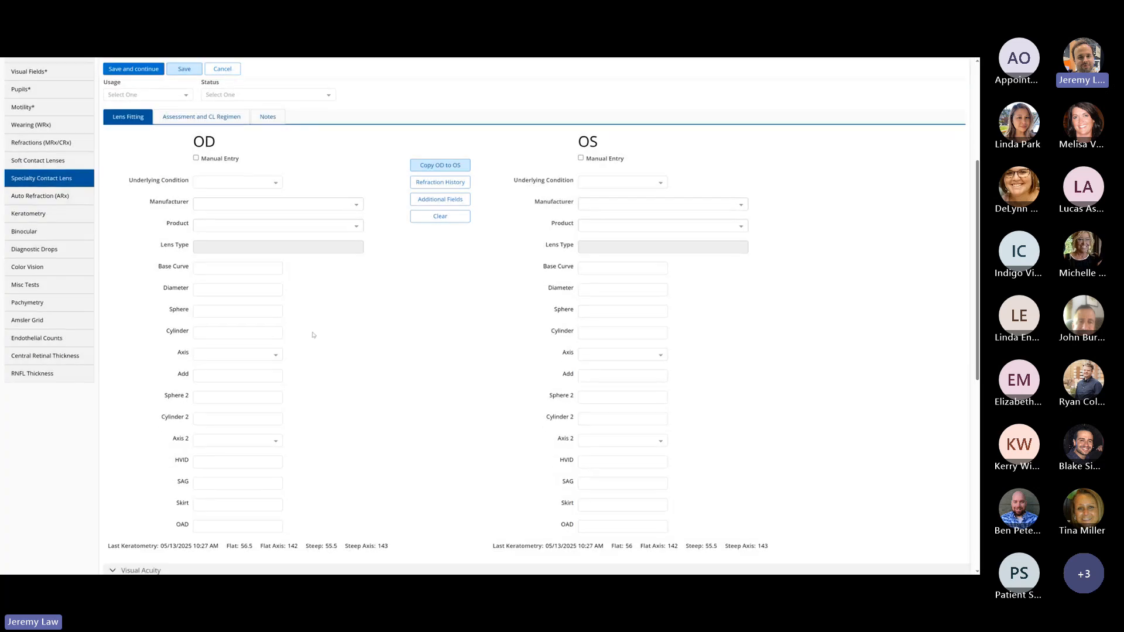
scroll(226, 369, down, 3)
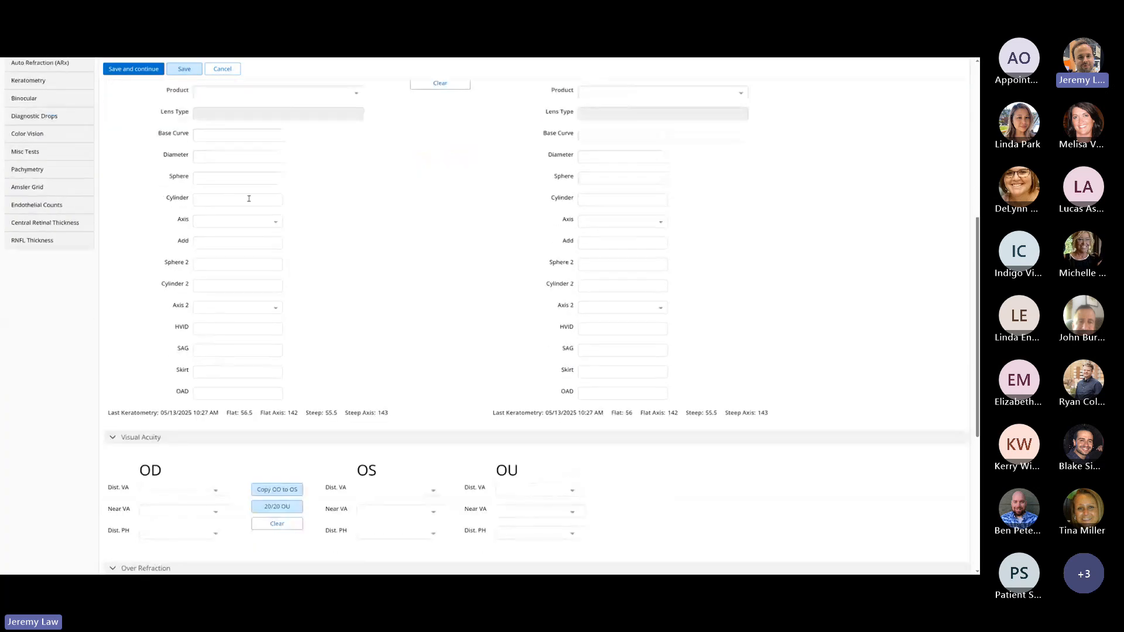
scroll(340, 315, up, 2)
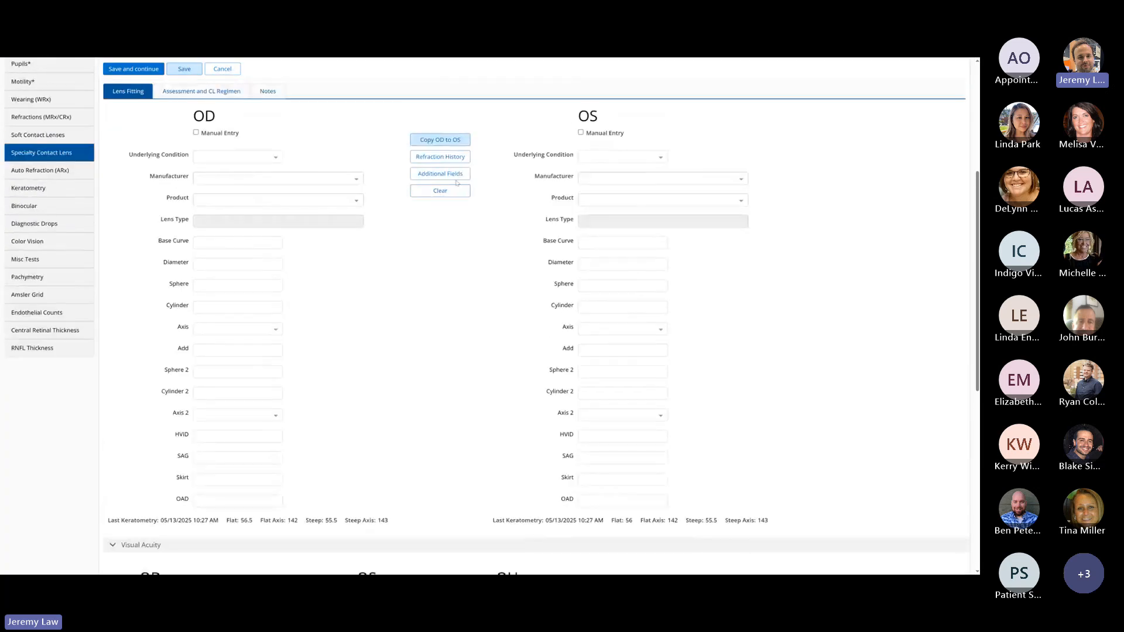
Hide Sphere 2, Cylinder 2 and Axis 2 from the specialty lens form and save the field selection.
click(454, 175)
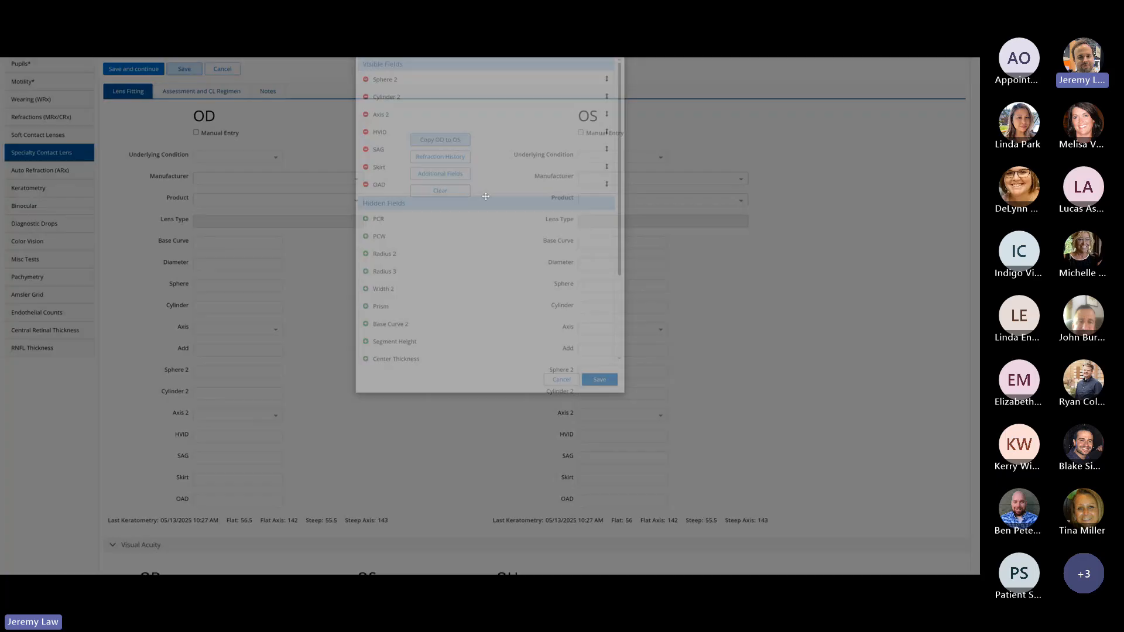
click(366, 121)
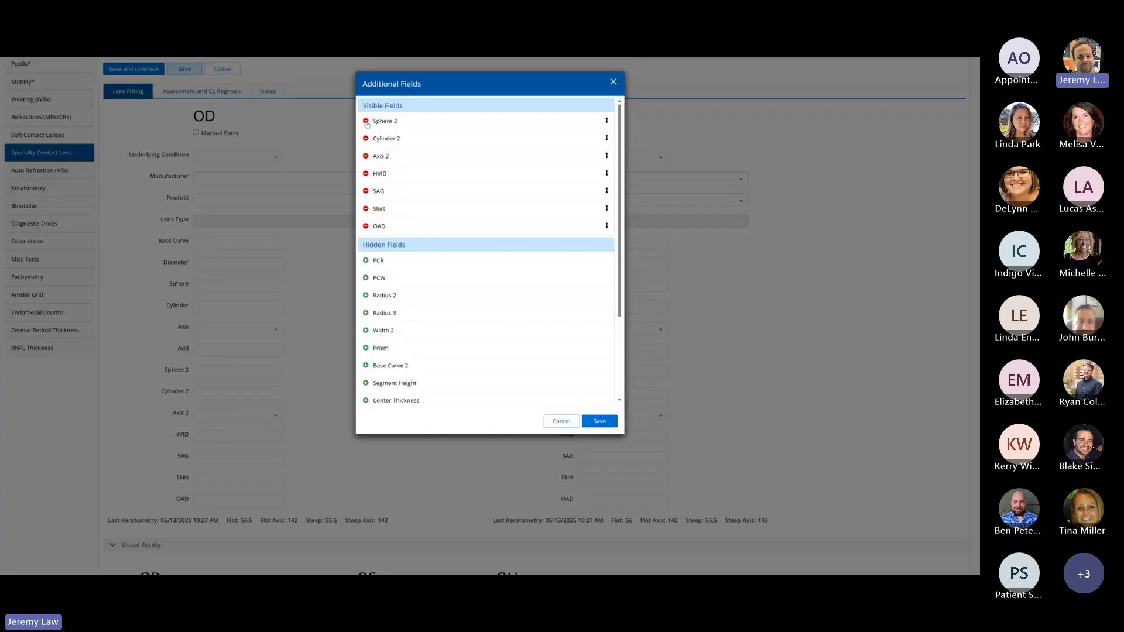
click(366, 122)
click(366, 122)
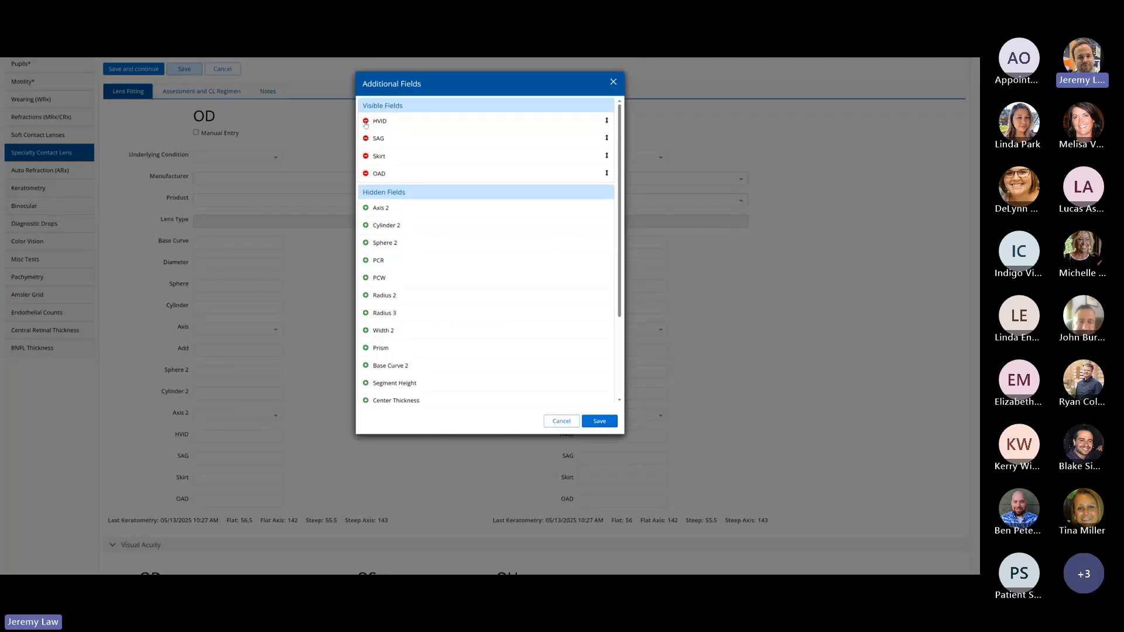
click(600, 422)
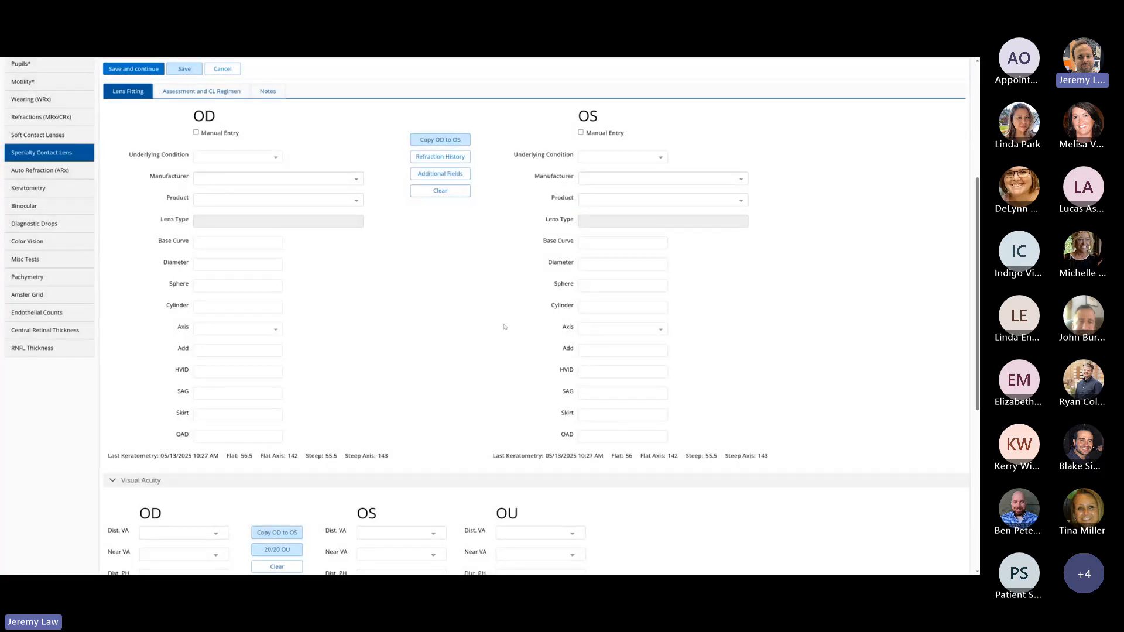
Review the visible and hidden additional fields available for the specialty lens form and leave the selection without saving.
click(463, 173)
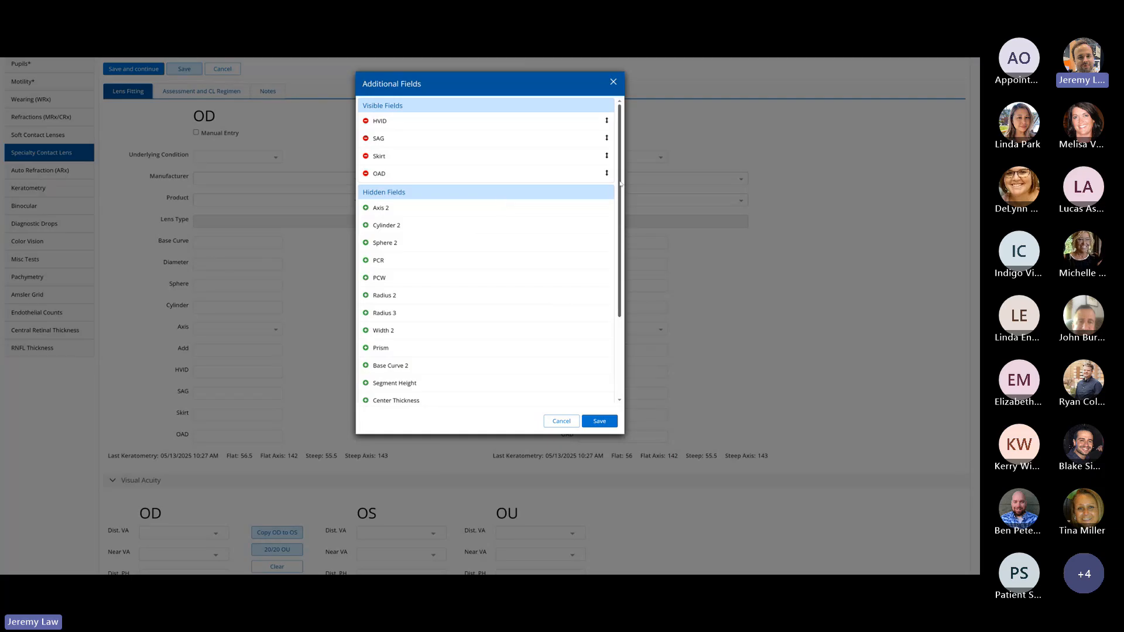
drag(620, 183, 638, 265)
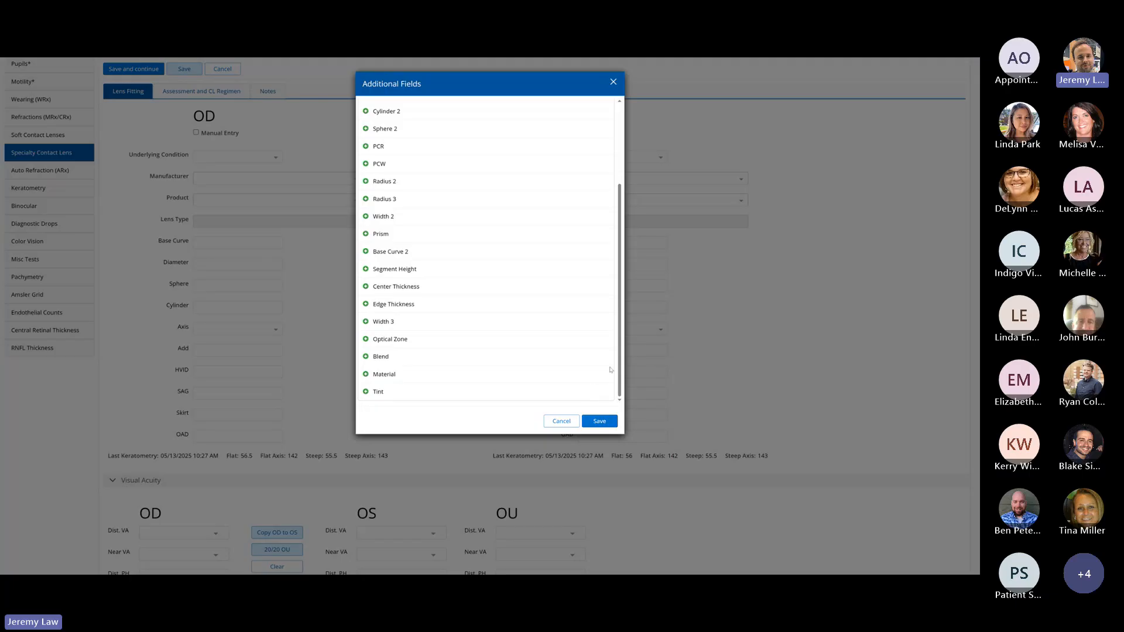
scroll(571, 326, up, 2)
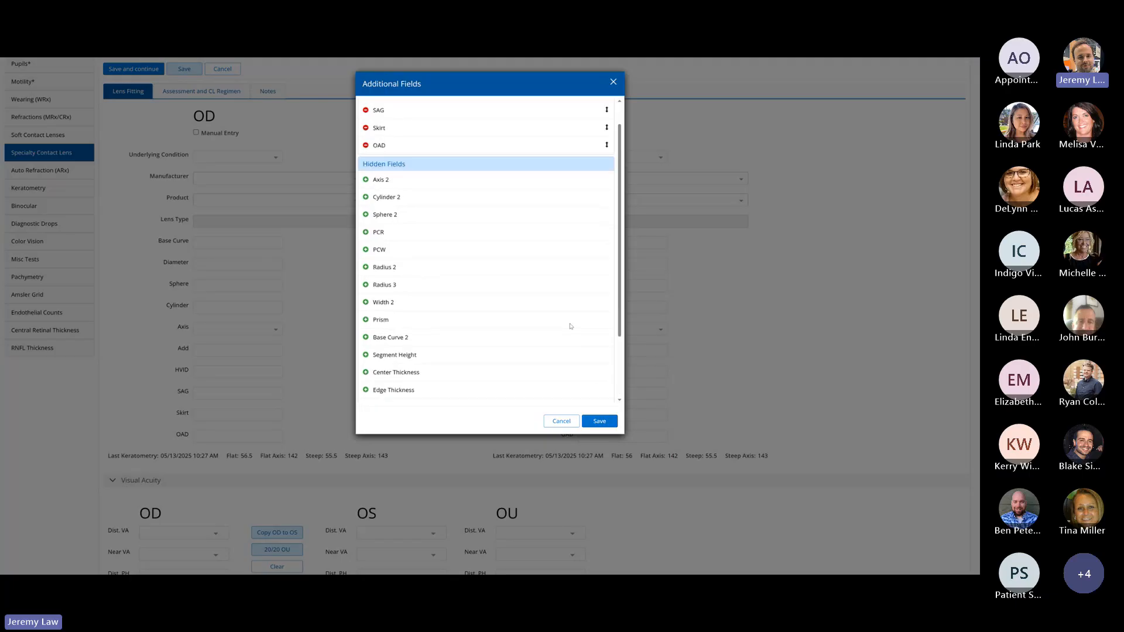
scroll(571, 326, up, 1)
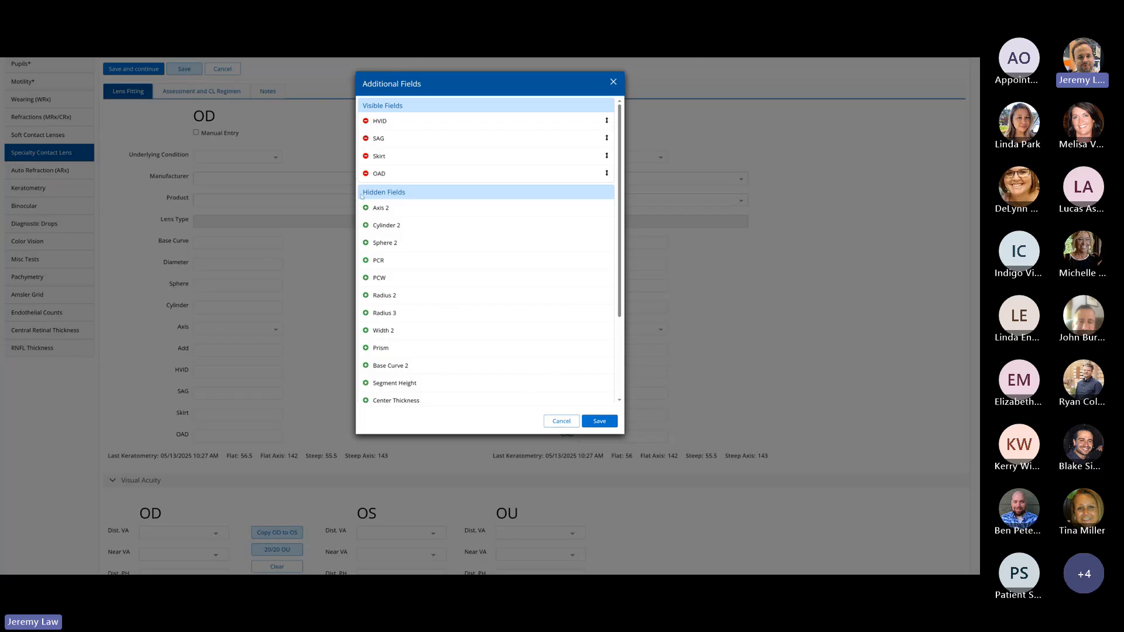
drag(361, 192, 408, 197)
scroll(414, 271, down, 2)
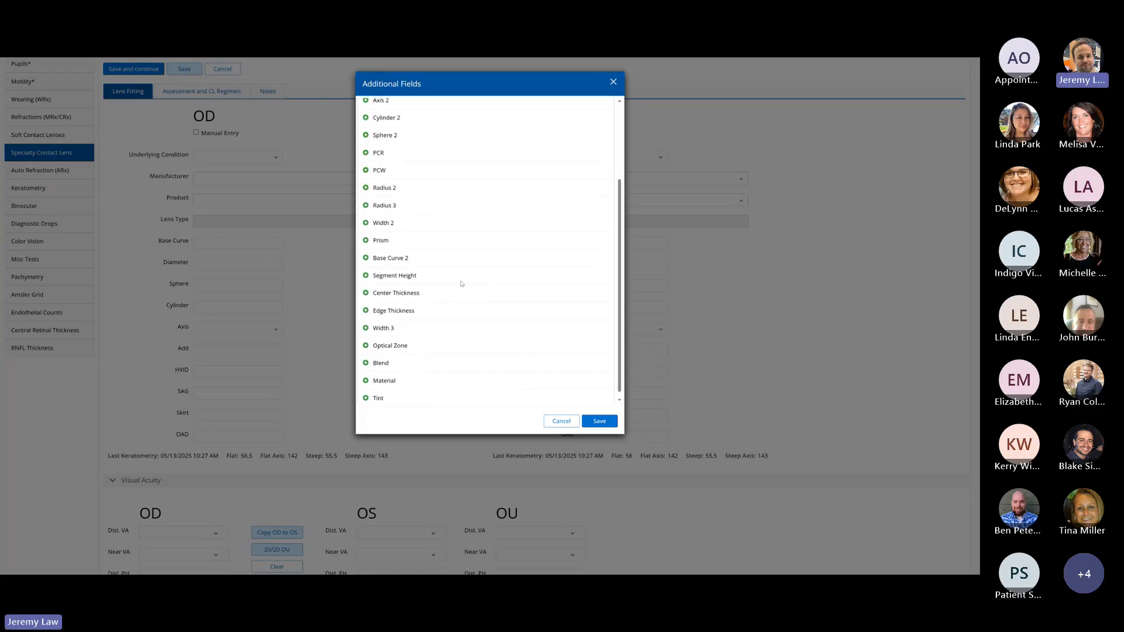
click(564, 427)
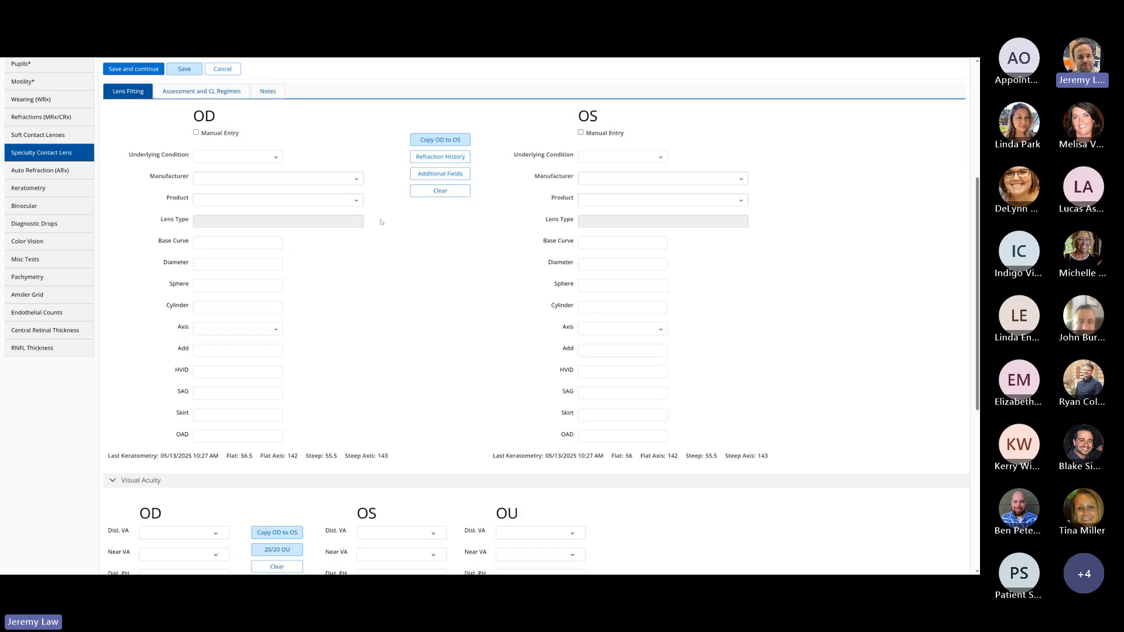
Search the OD product list for "syn" and choose Synergeyes Multifocal as the right-eye lens.
click(357, 202)
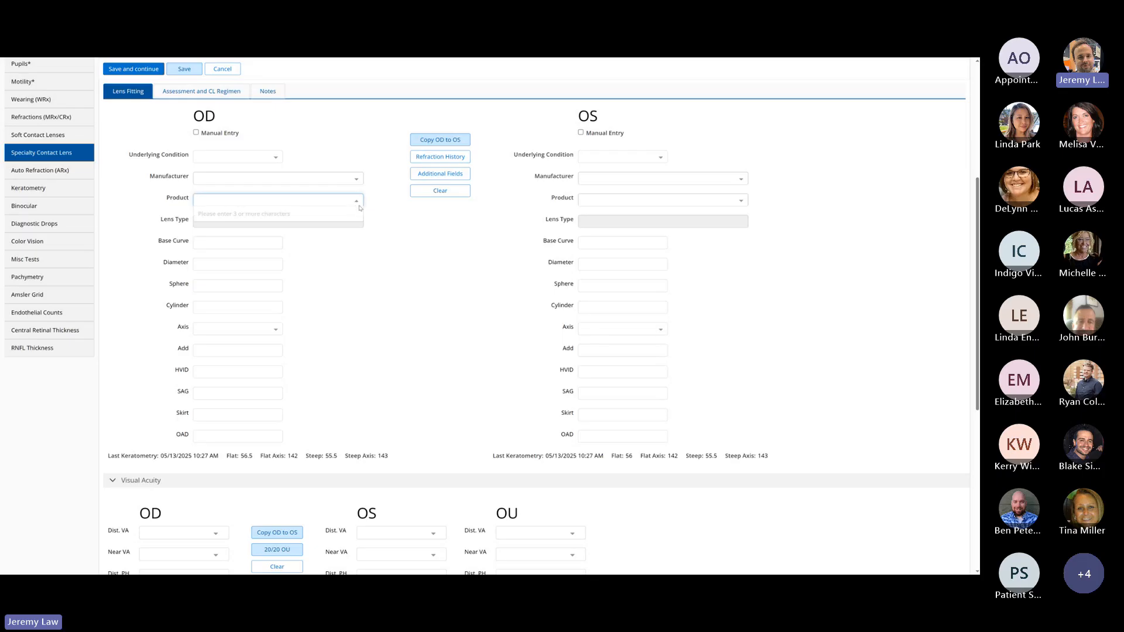
text(syn)
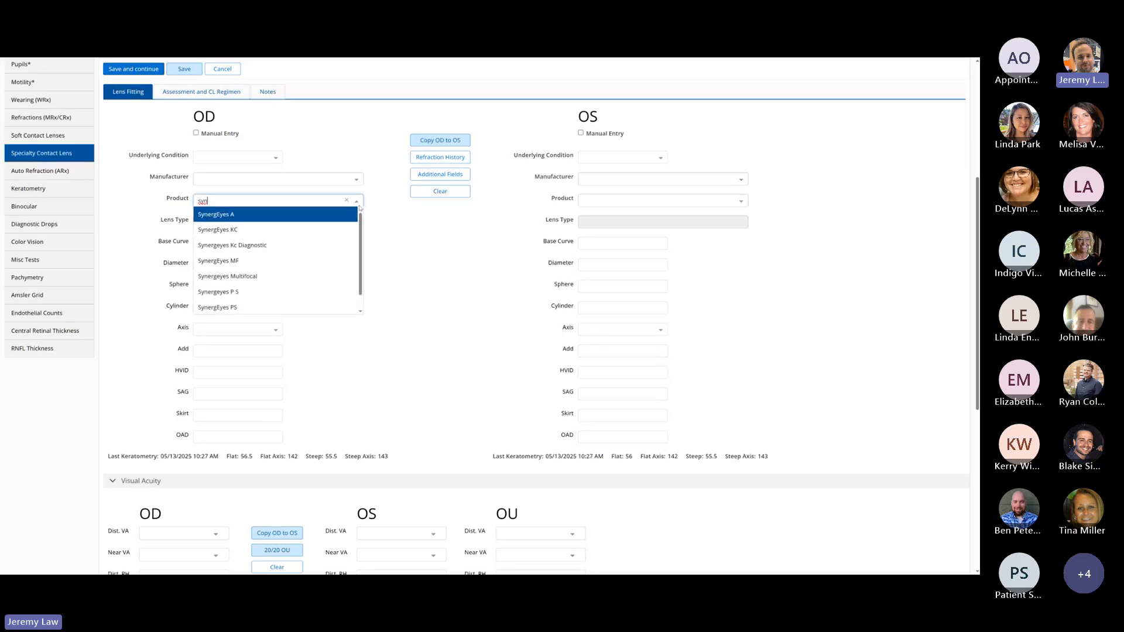
scroll(358, 215, up, 1)
scroll(329, 271, down, 1)
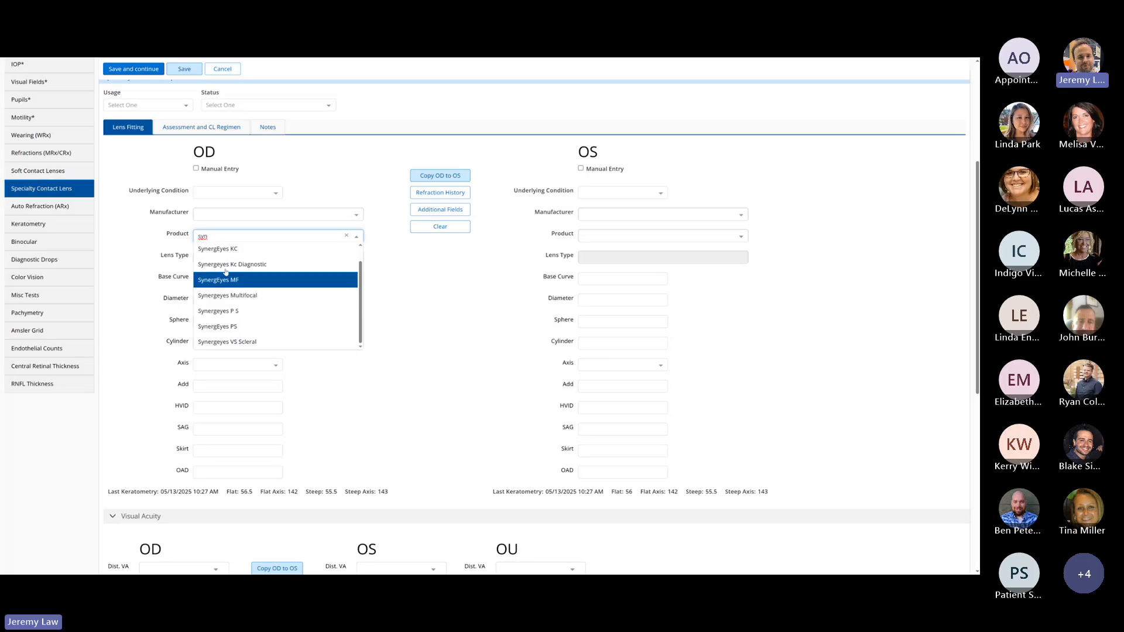
click(250, 297)
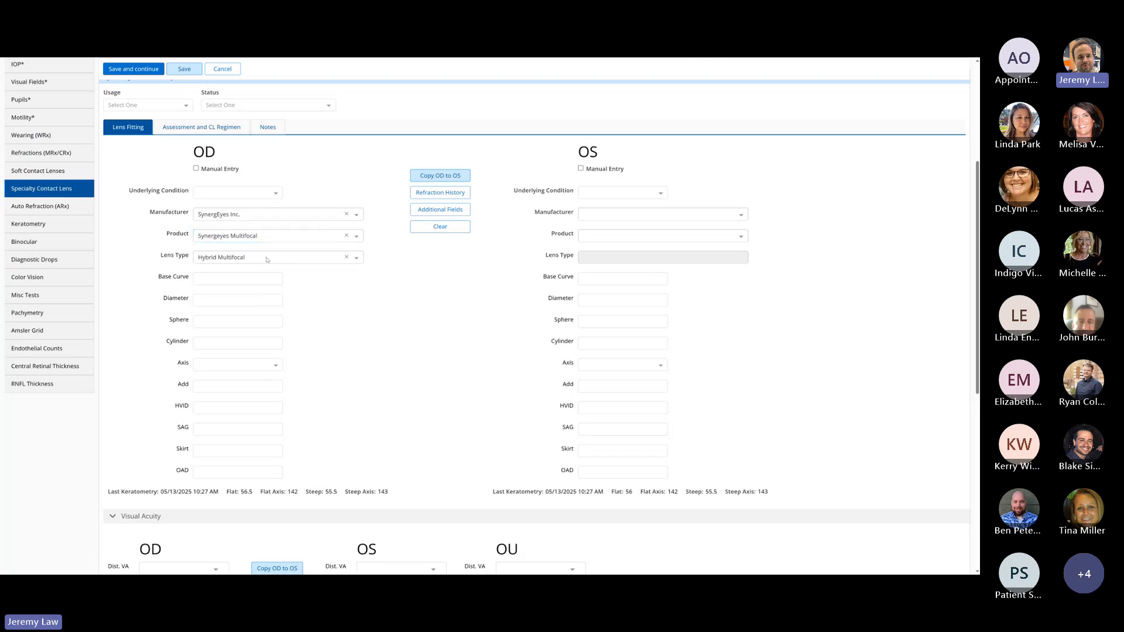
scroll(400, 305, down, 1)
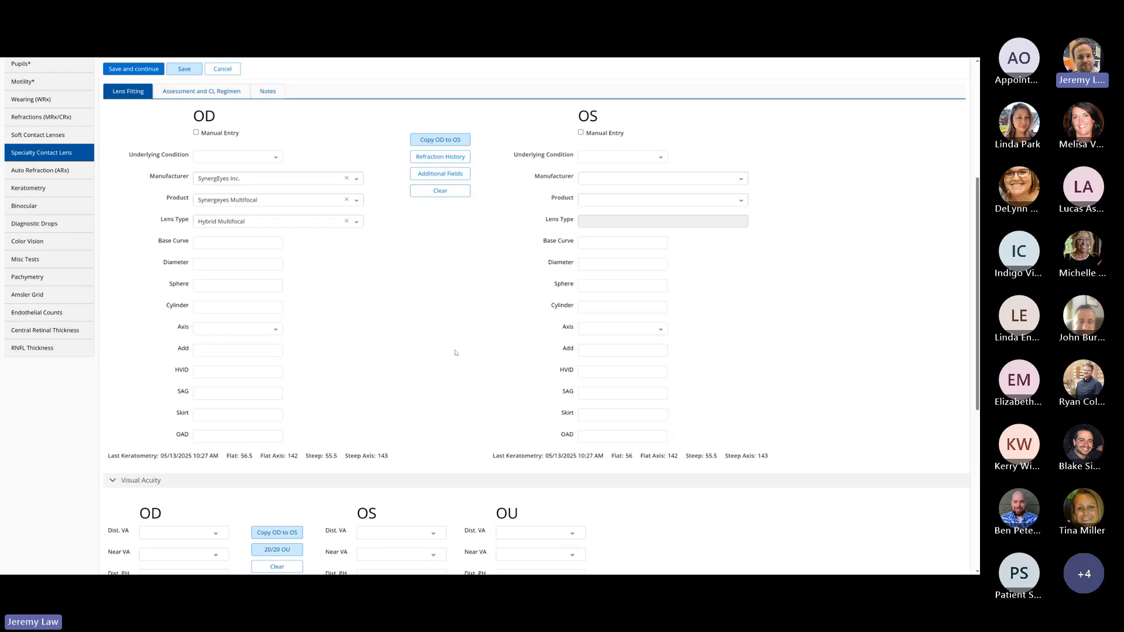
Check the patient's previous glasses refractions in the refraction history.
click(440, 157)
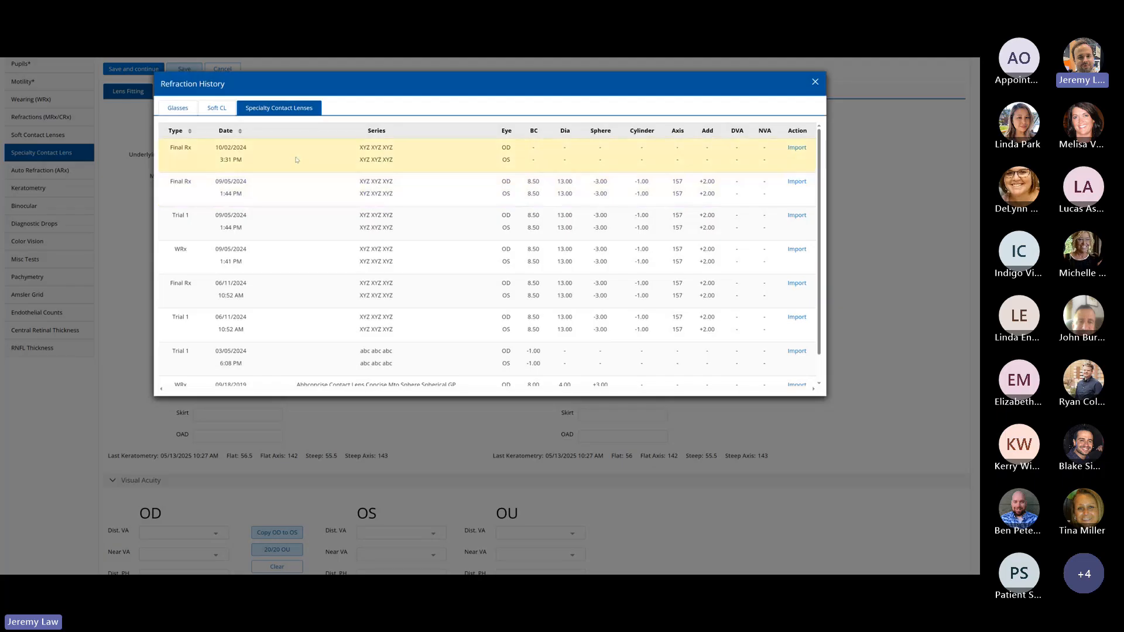
click(174, 109)
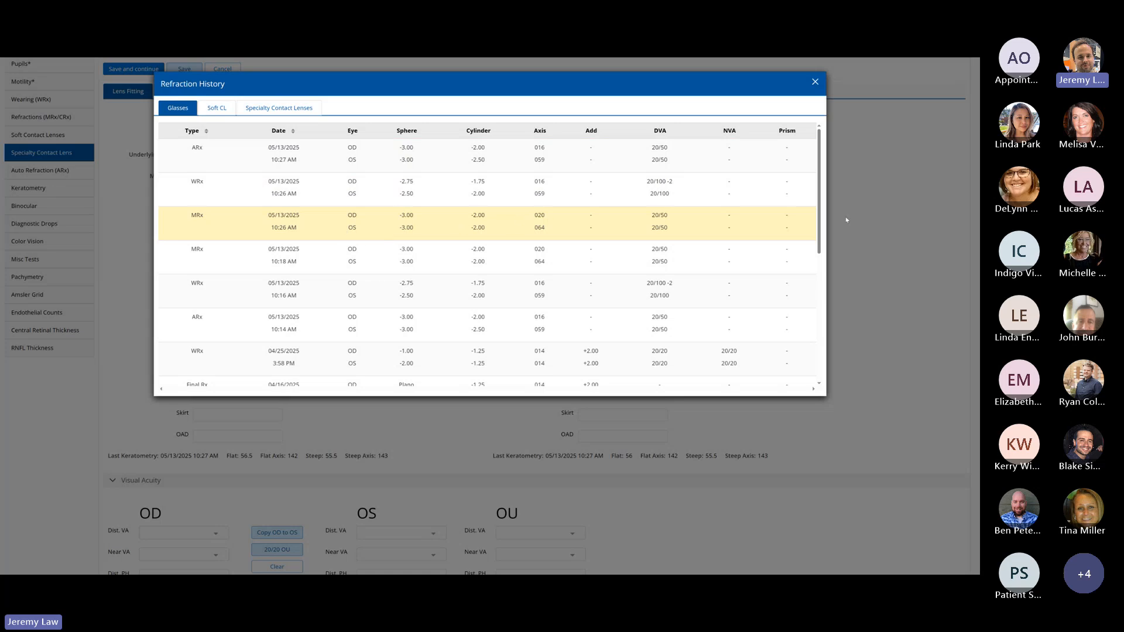
click(816, 82)
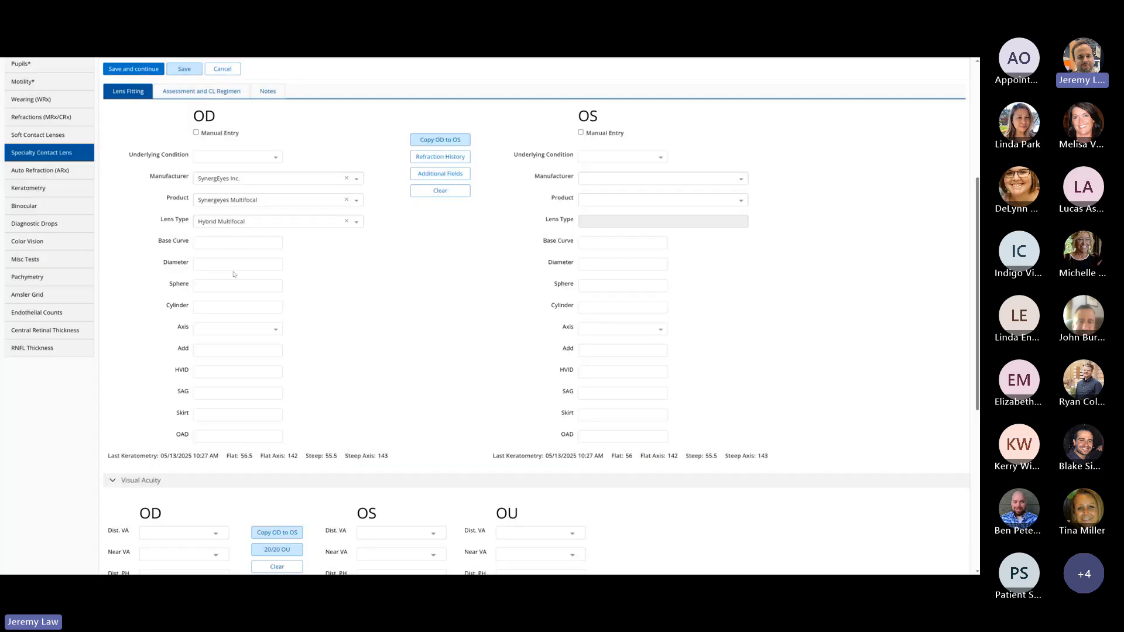
Enter the OD lens power with sphere -3.00, cylinder -2.00 and axis 020.
click(225, 289)
text(-3.00)
click(202, 308)
text(-2.00)
click(237, 329)
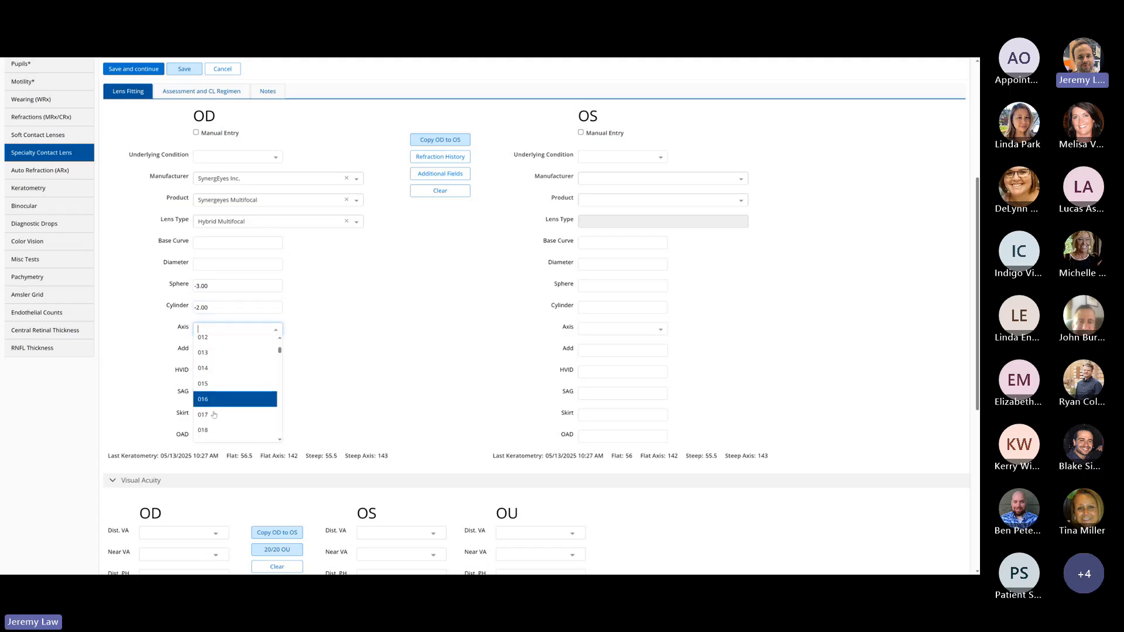
scroll(214, 414, down, 1)
click(214, 414)
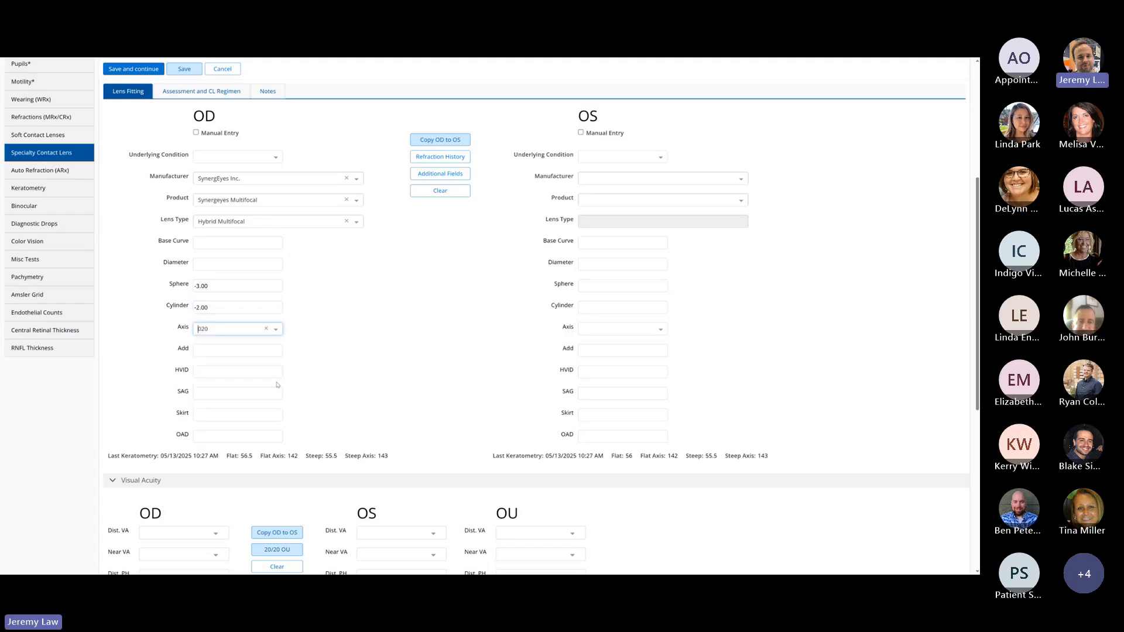
Copy the OD lens values to OS and set the OS axis to 065.
click(453, 143)
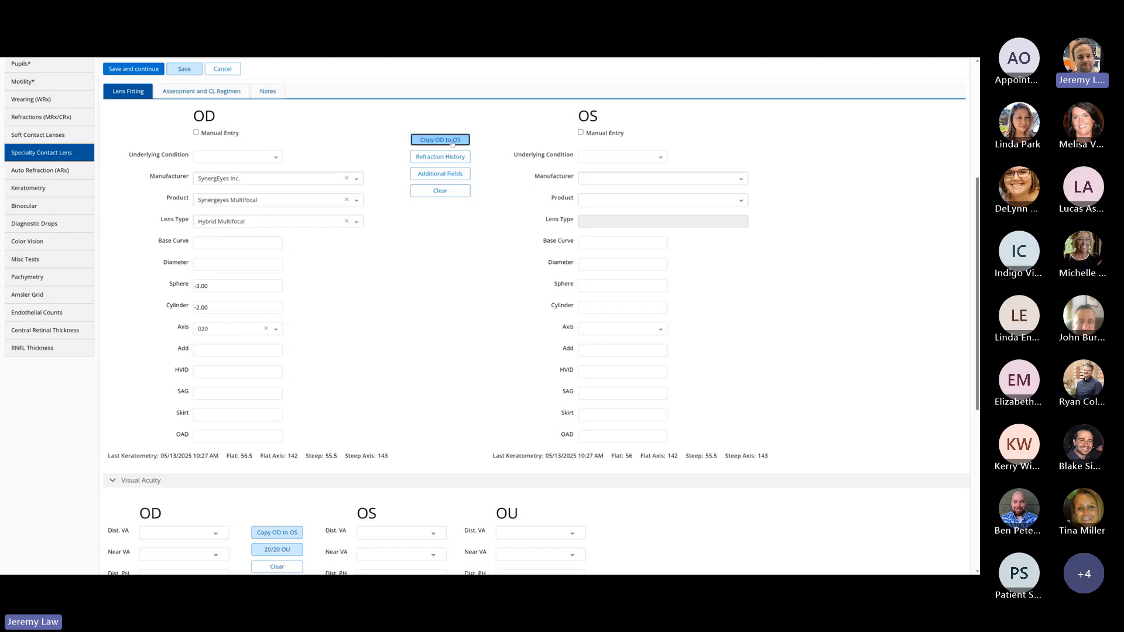
click(624, 329)
scroll(616, 389, down, 10)
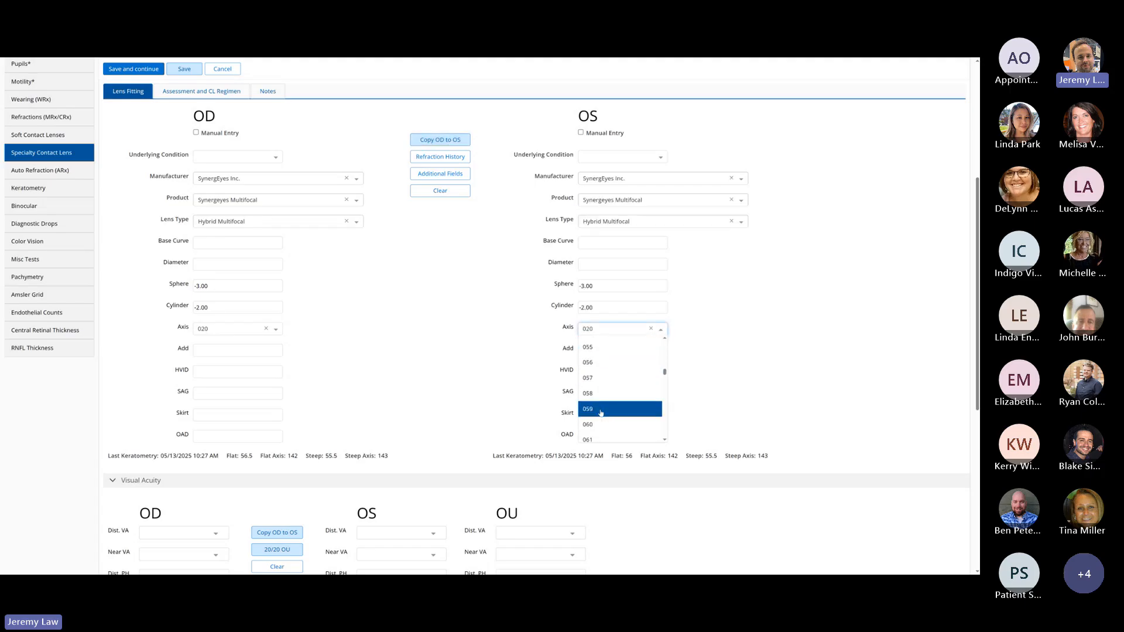
click(592, 358)
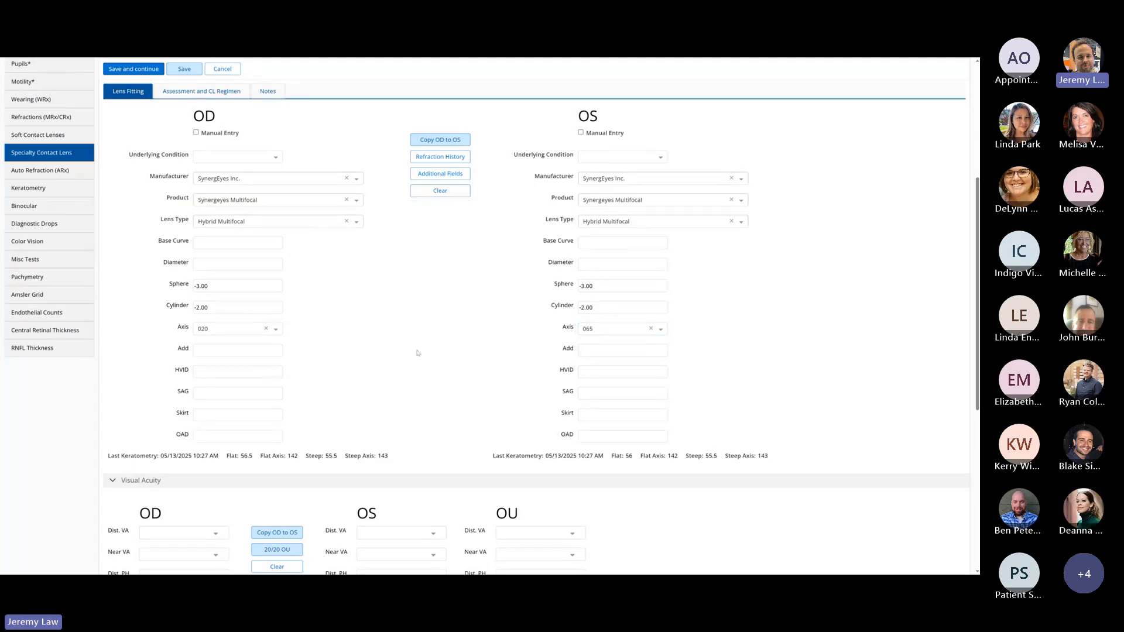
Enter an HVID of 11.5 for both the OD and OS lenses.
click(215, 373)
text(11.5)
click(619, 370)
text(11.5)
scroll(456, 284, down, 1)
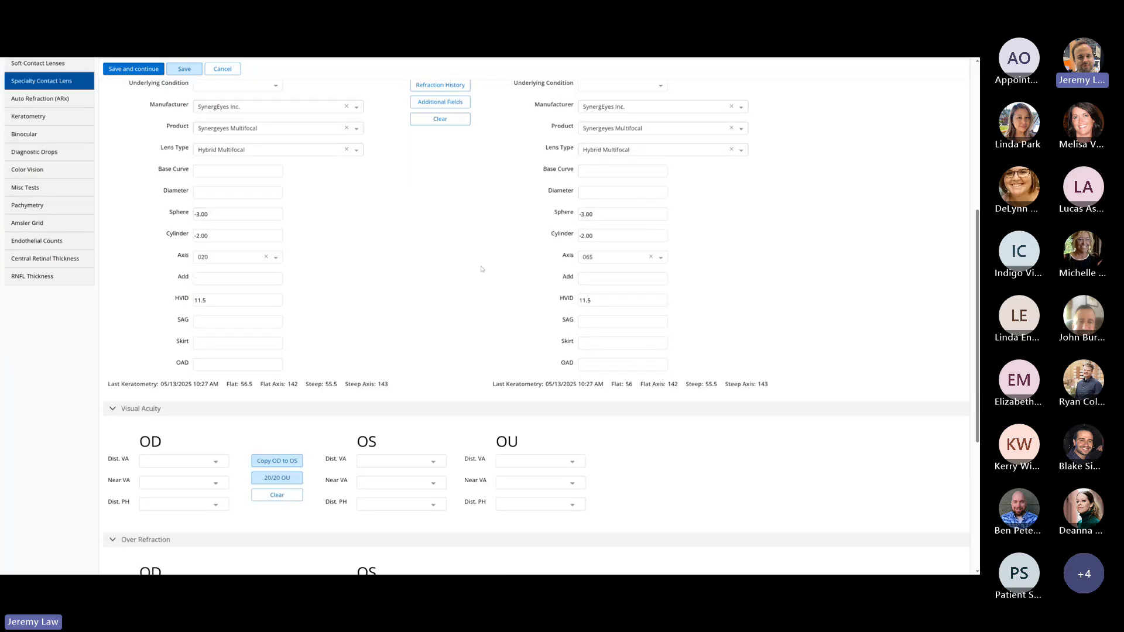
Record "Example Assessment Note" as the assessment note in the trial's assessment and CL regimen section.
scroll(481, 268, up, 2)
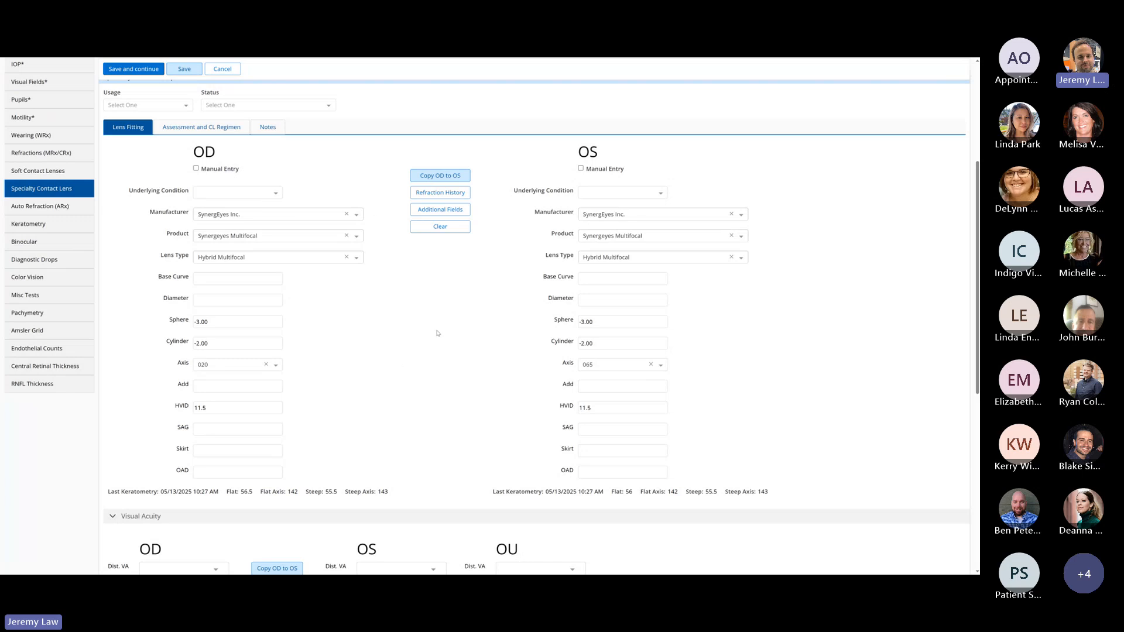
scroll(351, 375, down, 4)
scroll(201, 264, up, 6)
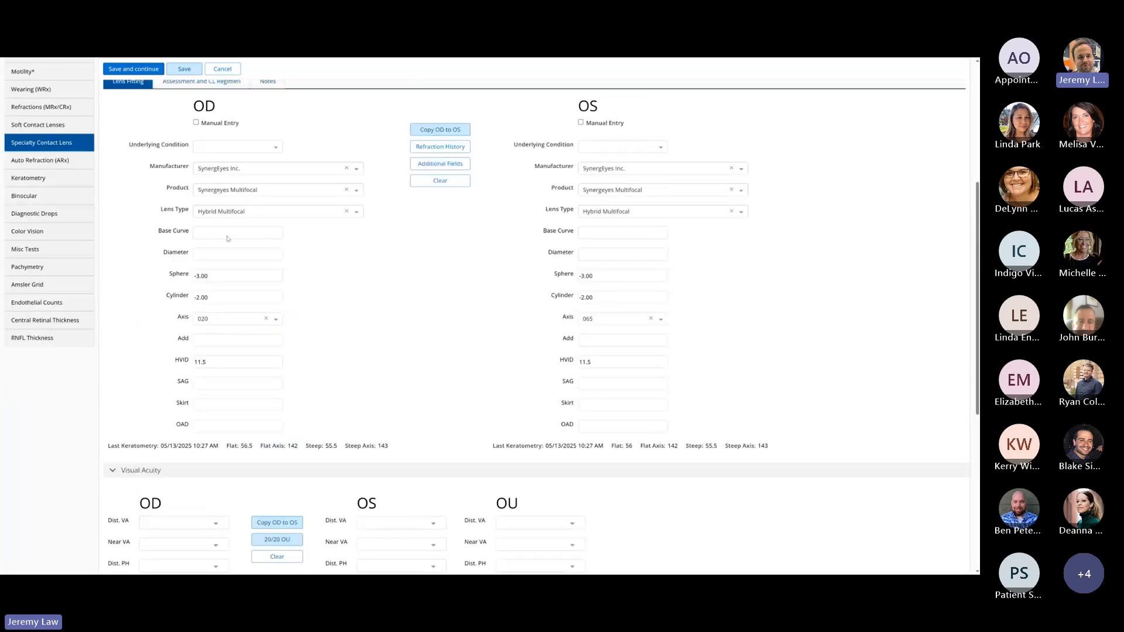
click(202, 171)
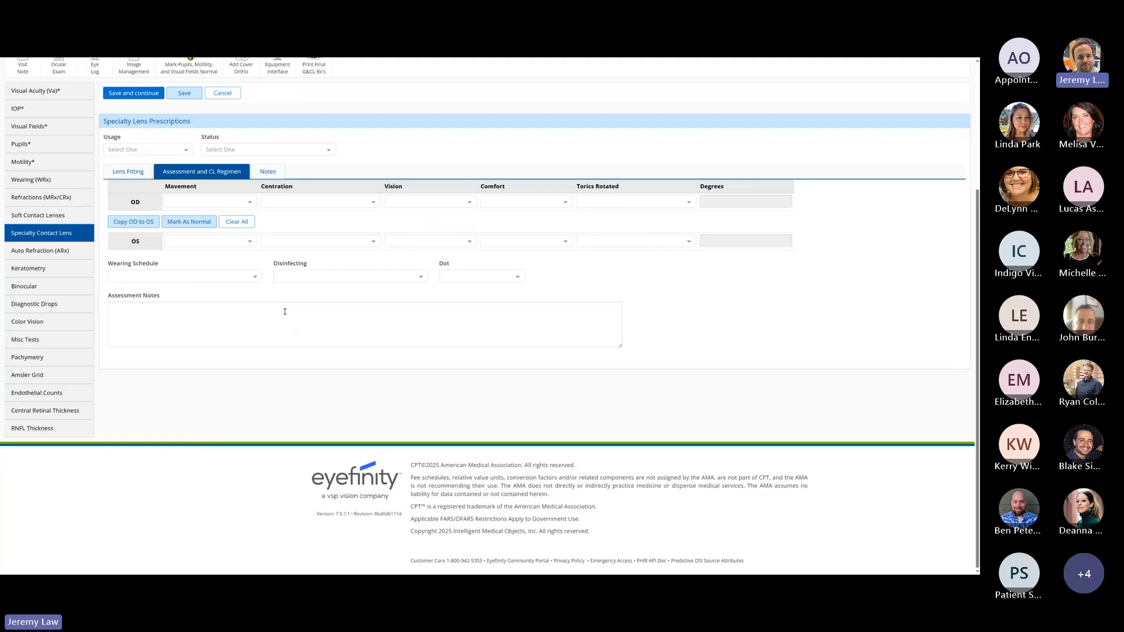
click(274, 328)
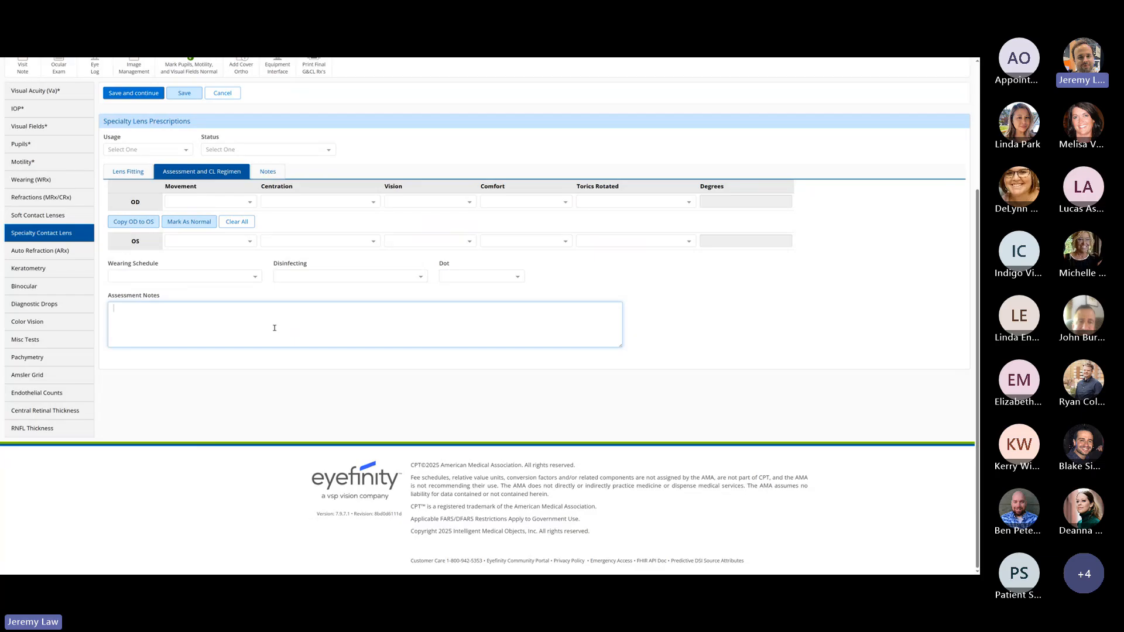
text(Example Assessment Note)
click(619, 299)
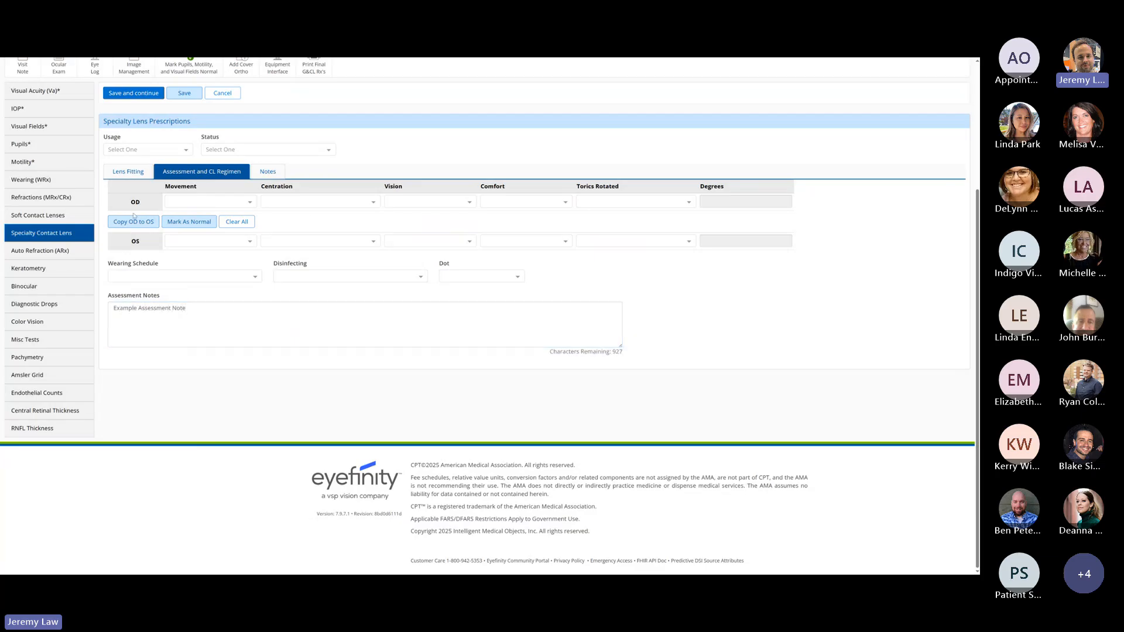
click(230, 206)
click(230, 205)
Look over the trial's notes section, leaving the notes off the Rx printout, and save the specialty lens trial.
click(268, 171)
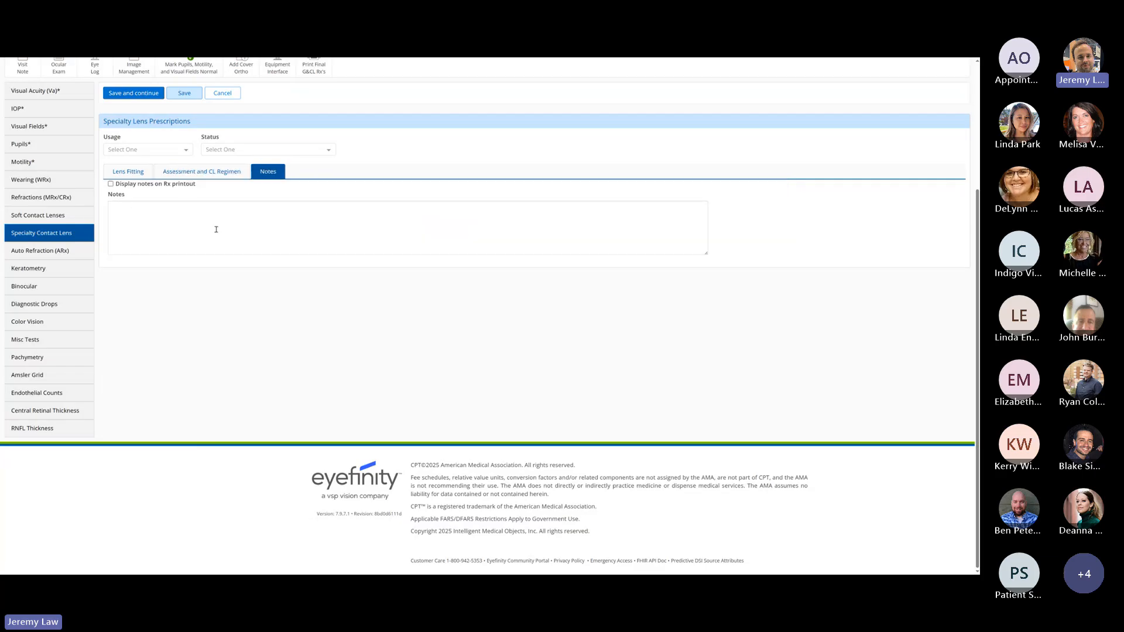
click(111, 184)
click(111, 185)
scroll(117, 193, up, 2)
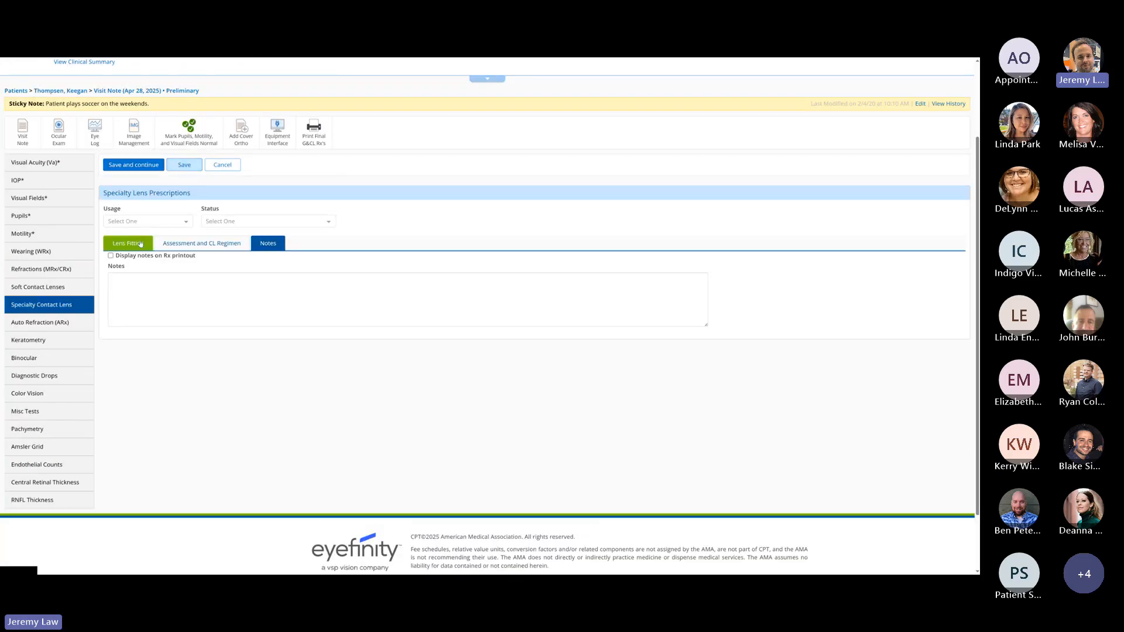
click(184, 164)
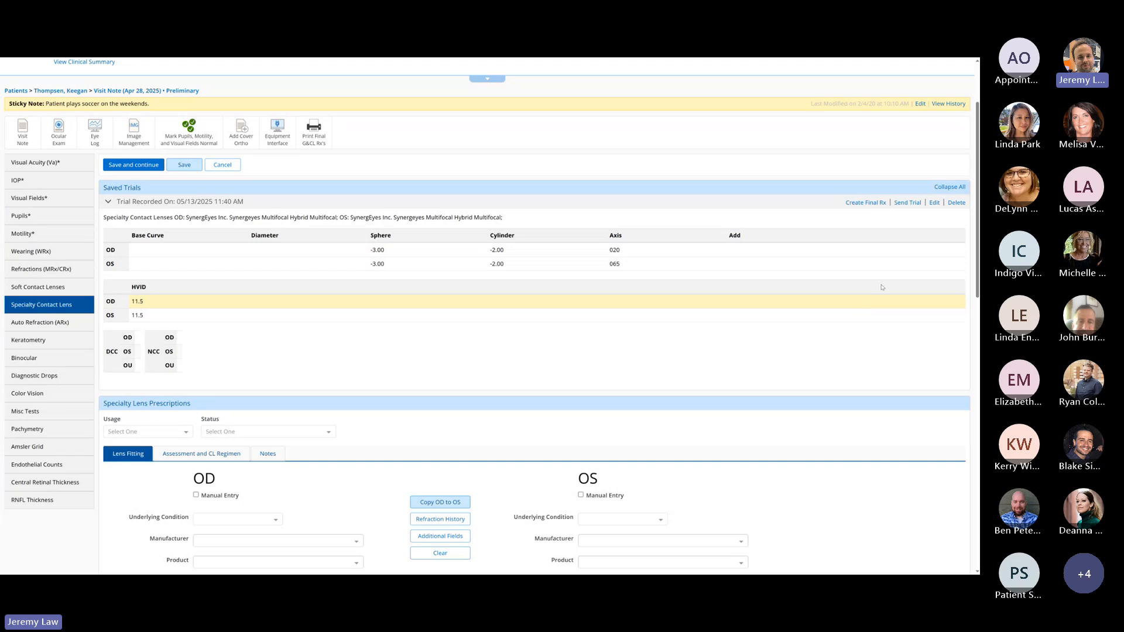
Review the manufacturer, product and lens type description of the saved specialty lens trial.
click(907, 203)
drag(246, 217, 337, 218)
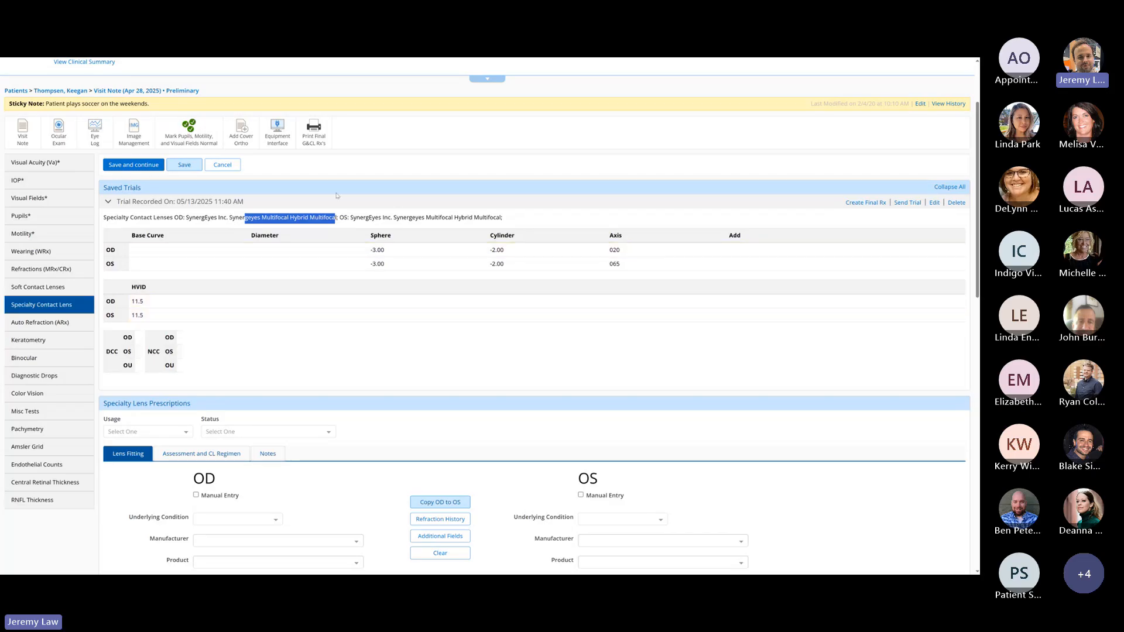
click(320, 180)
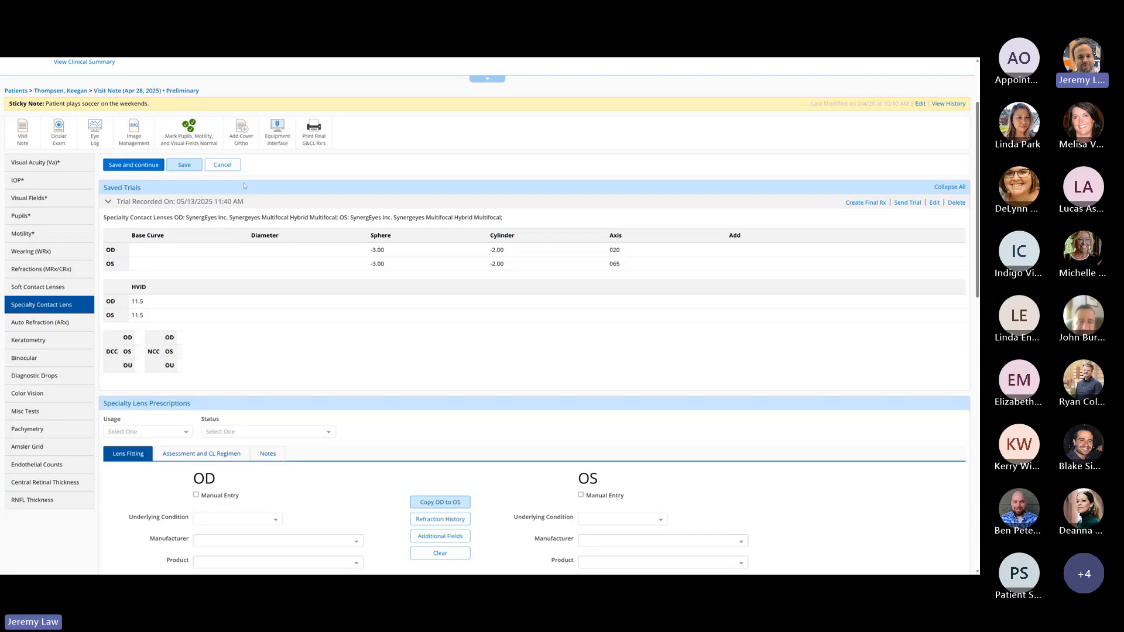
Return to the patient's visit note and examine the specialty contact lens trial recorded in the vision summary.
scroll(246, 186, up, 1)
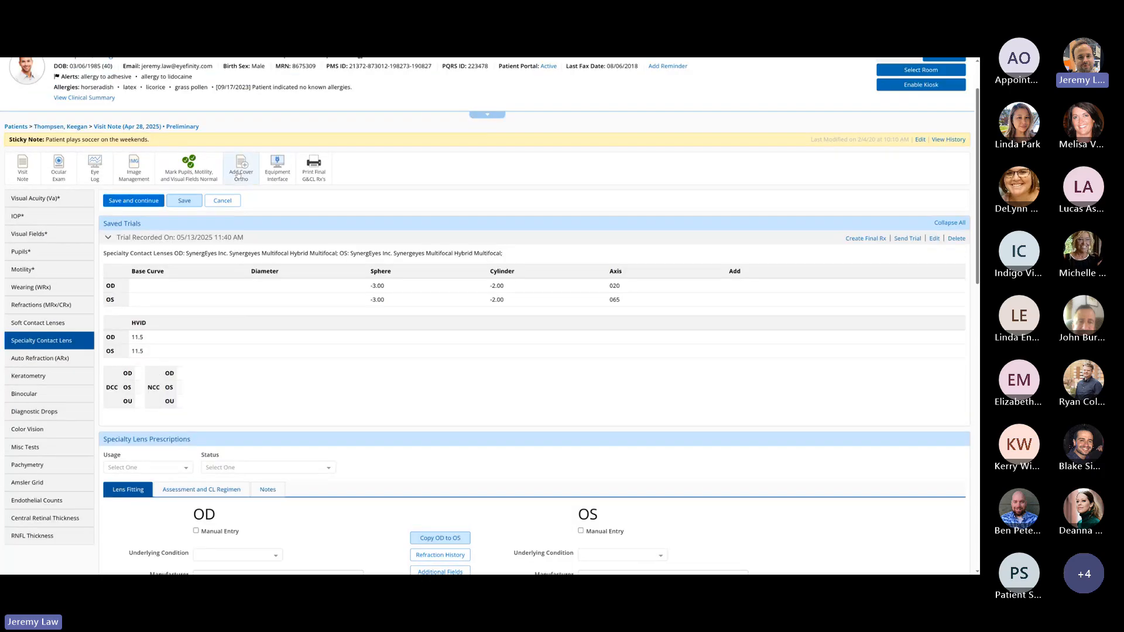
click(135, 126)
scroll(679, 222, down, 8)
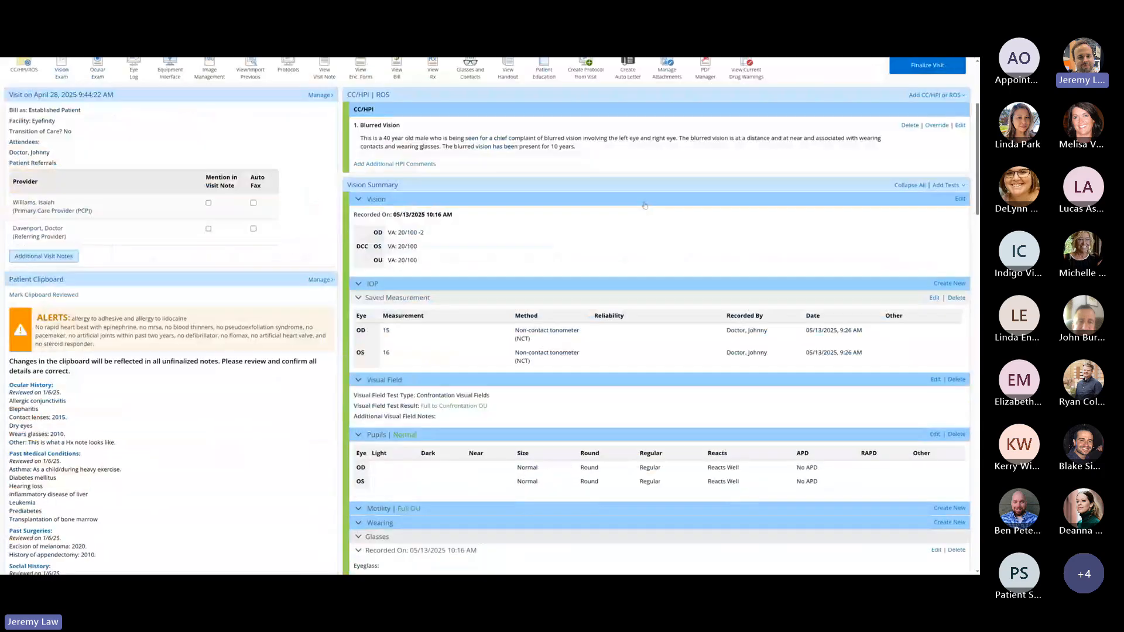
scroll(670, 252, down, 3)
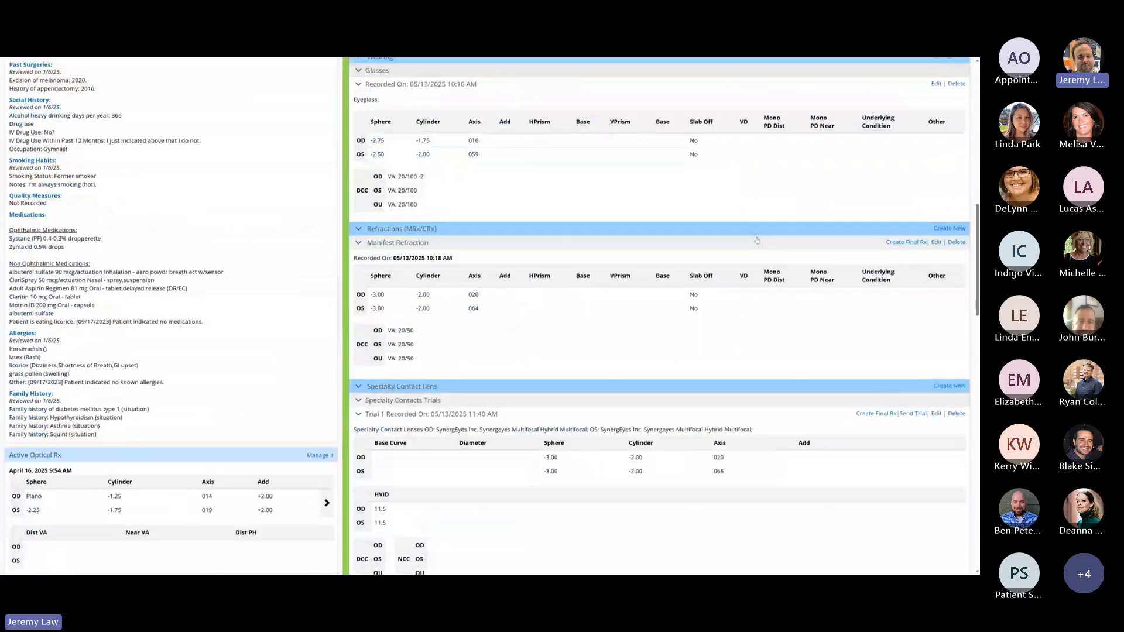
drag(976, 220, 969, 170)
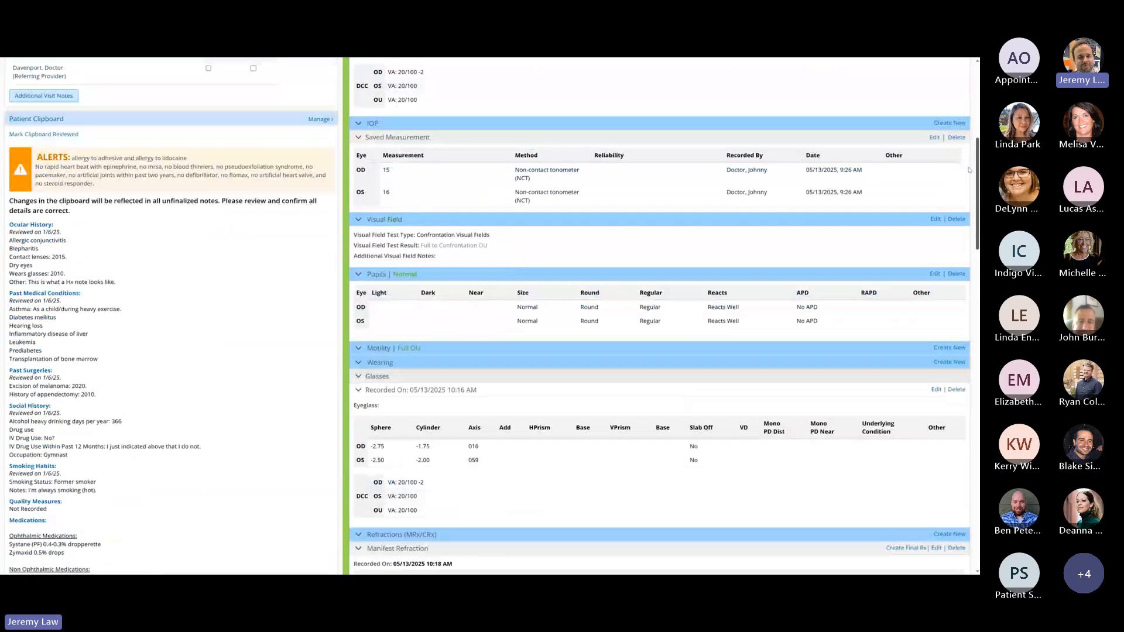
scroll(969, 170, down, 8)
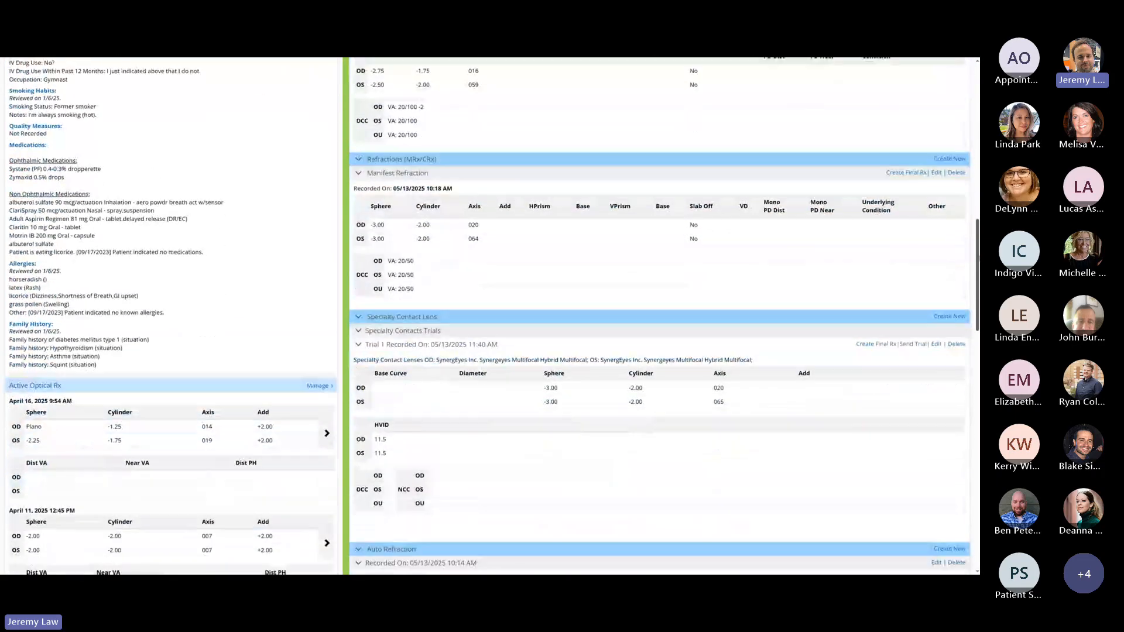
Document a simple eye exam with CD ratio 0.3 in both eyes, dilated off and deferred (contraindication) on.
scroll(492, 317, down, 7)
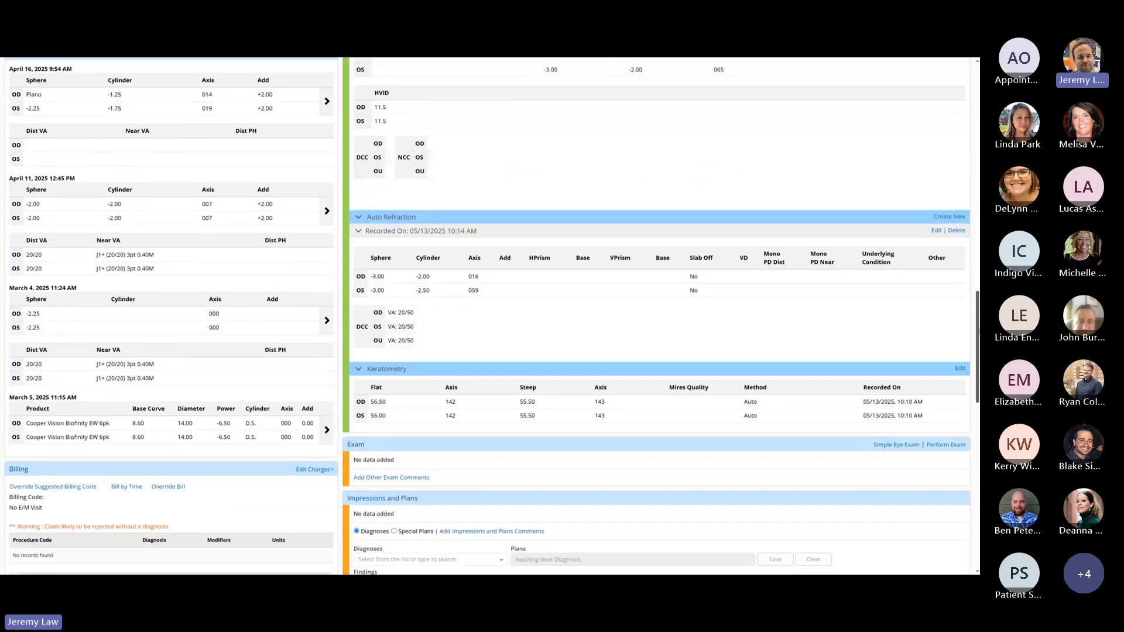
scroll(713, 195, down, 3)
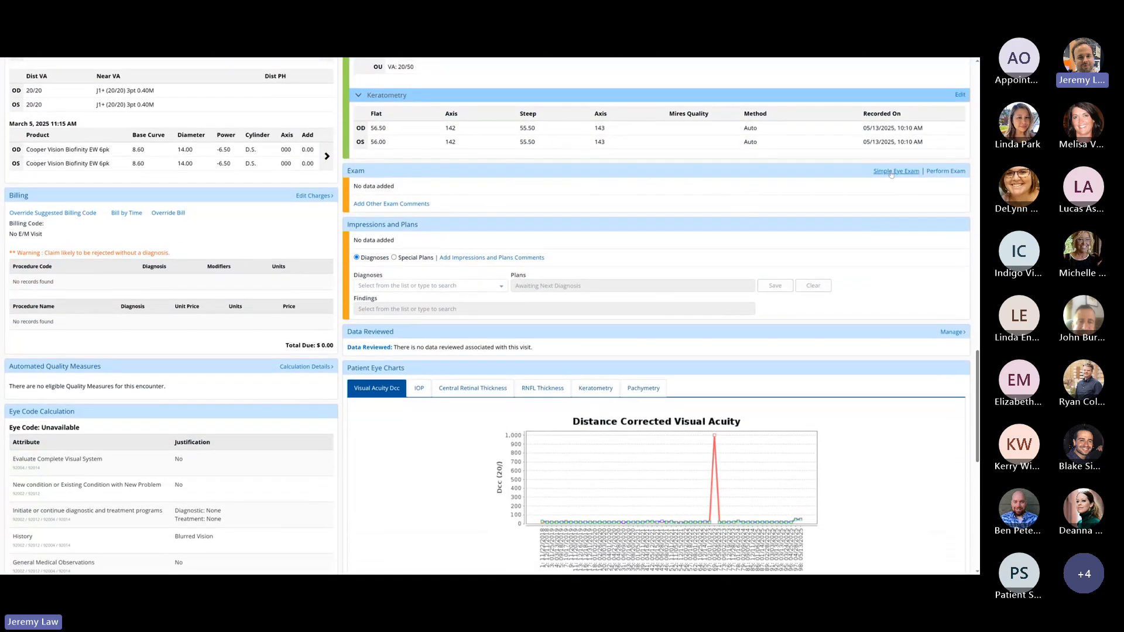
click(894, 171)
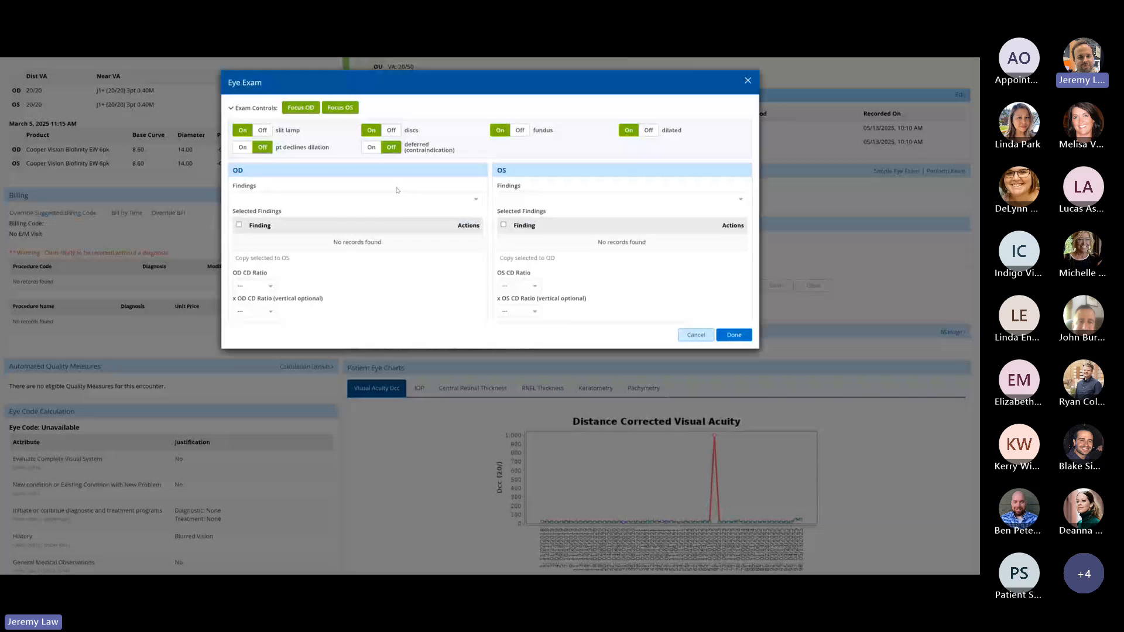
click(266, 287)
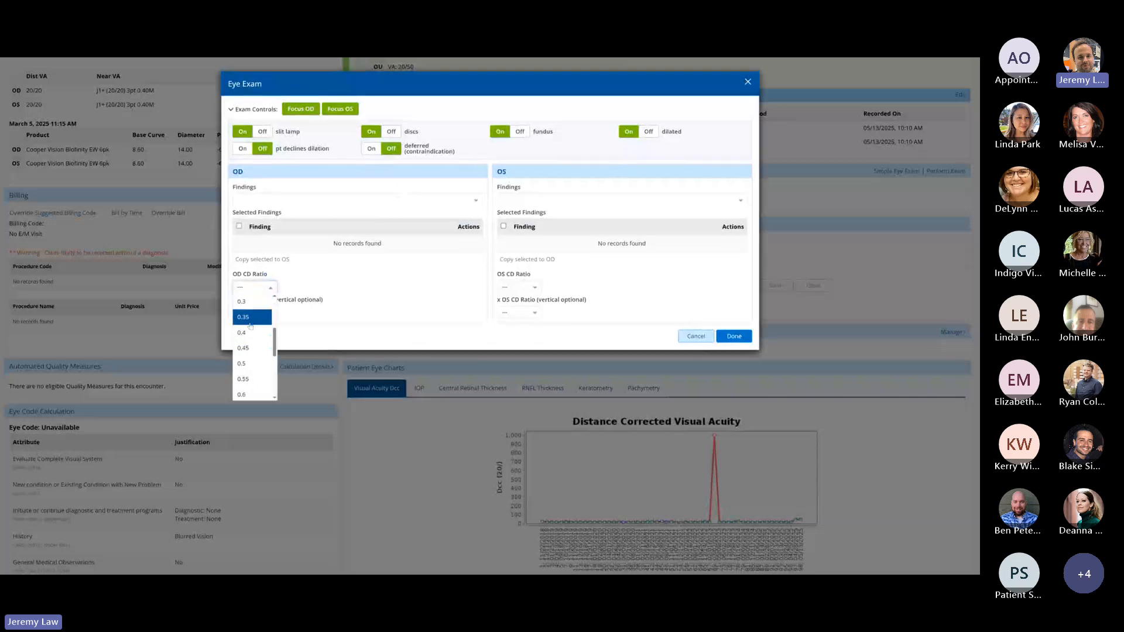
click(246, 389)
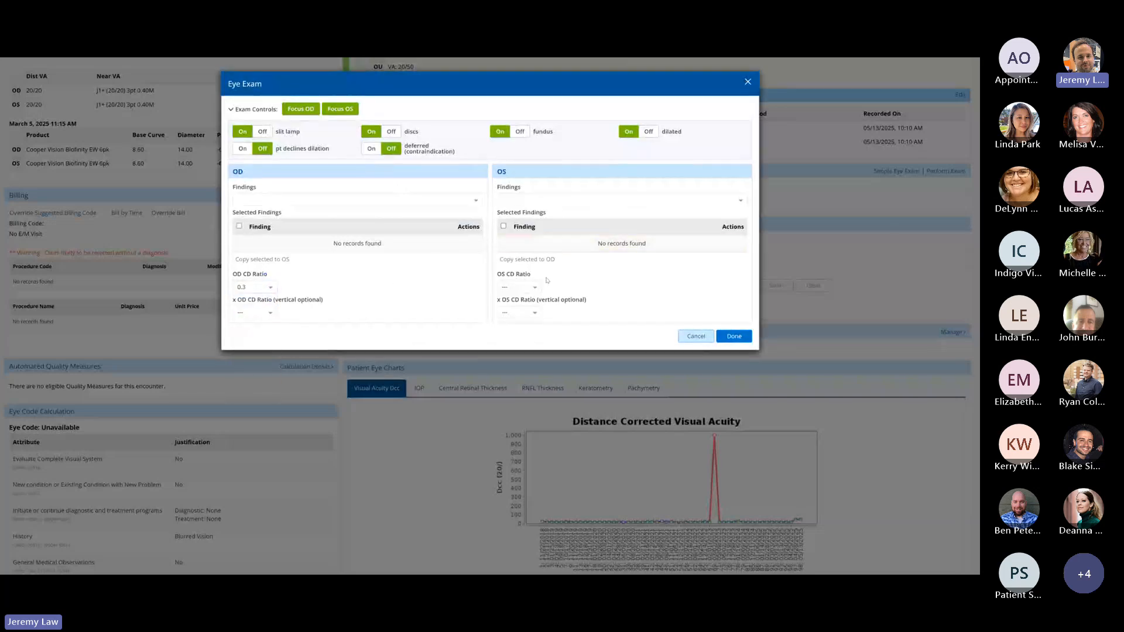
click(519, 287)
scroll(515, 352, down, 2)
click(513, 339)
click(649, 133)
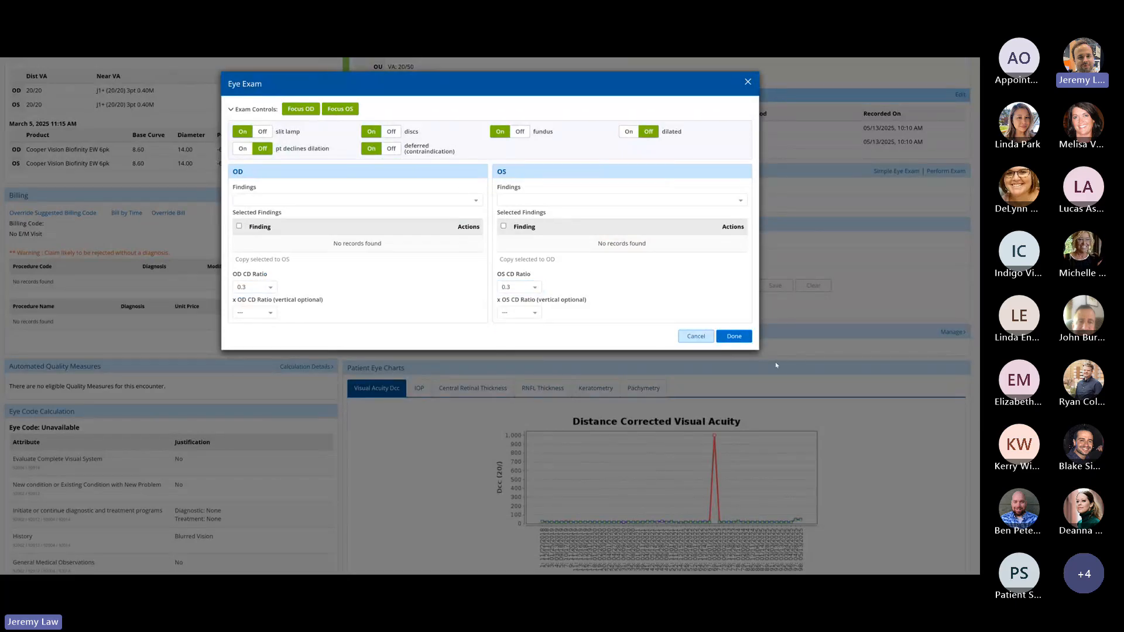
click(735, 336)
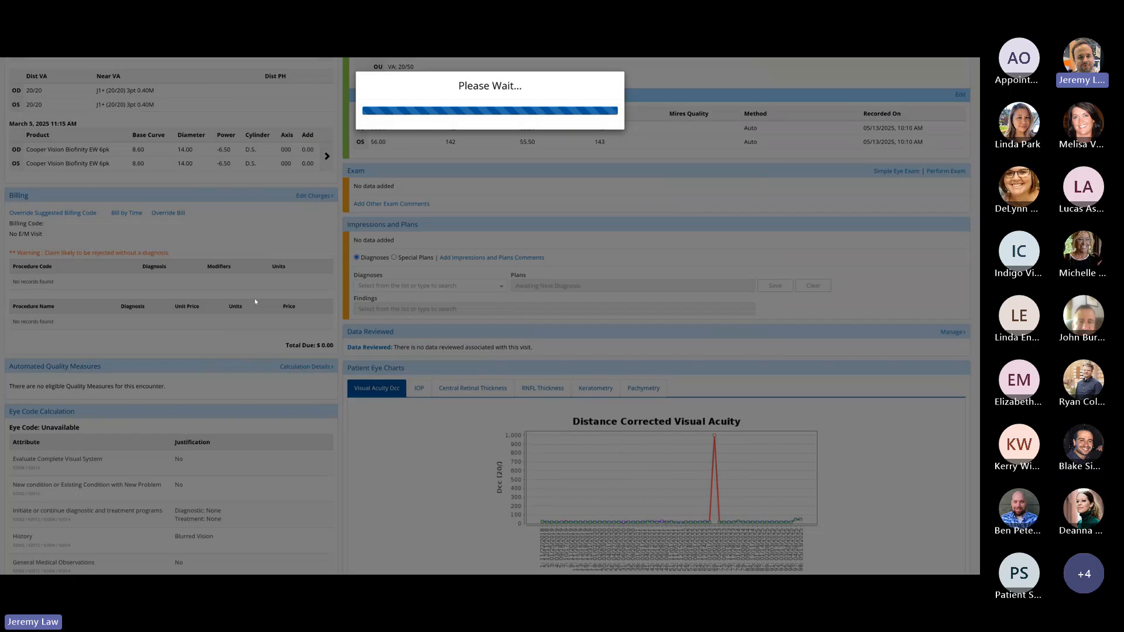
Add a bilateral Myopia impression with the plans Refraction, Counseling - Refractive Disorder and F/U for Next Visit Refractive.
scroll(404, 328, down, 3)
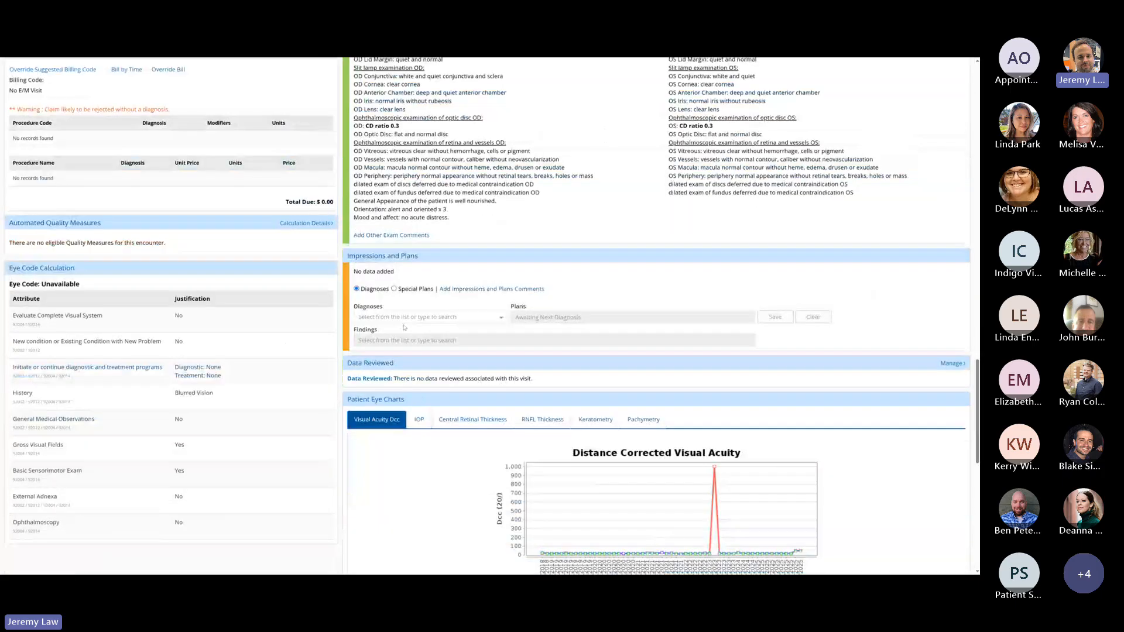
click(406, 318)
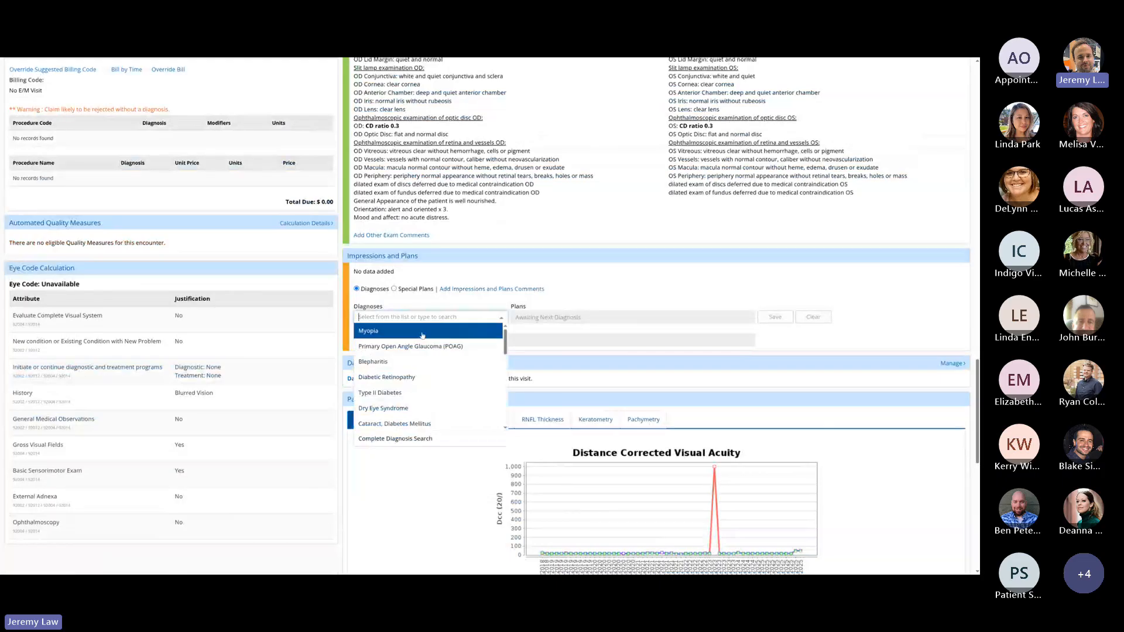
click(422, 331)
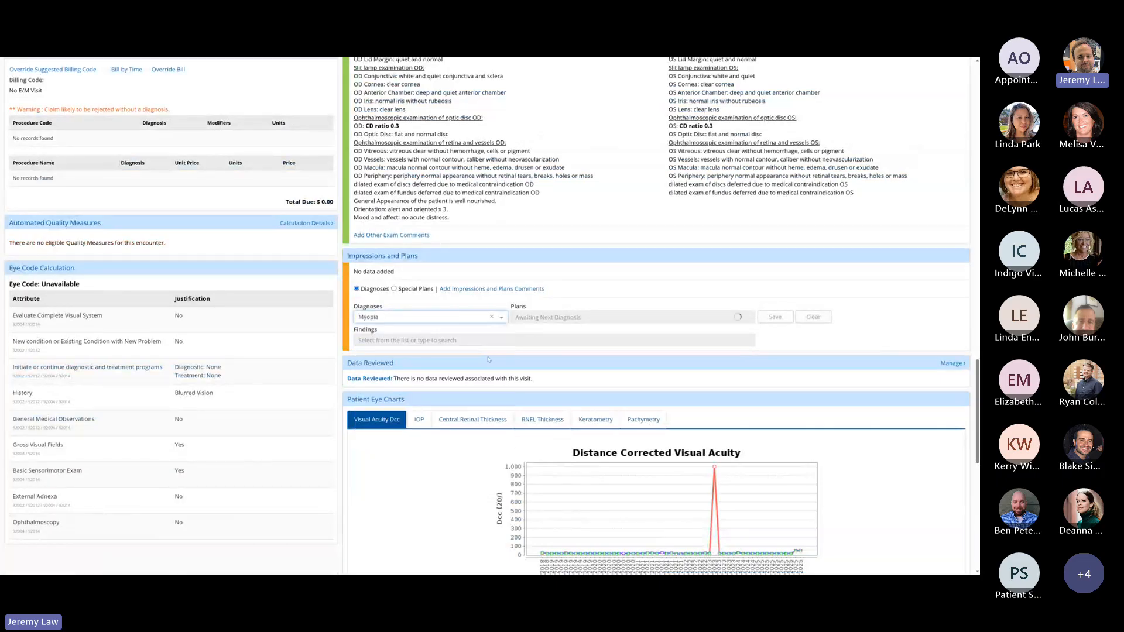
click(594, 346)
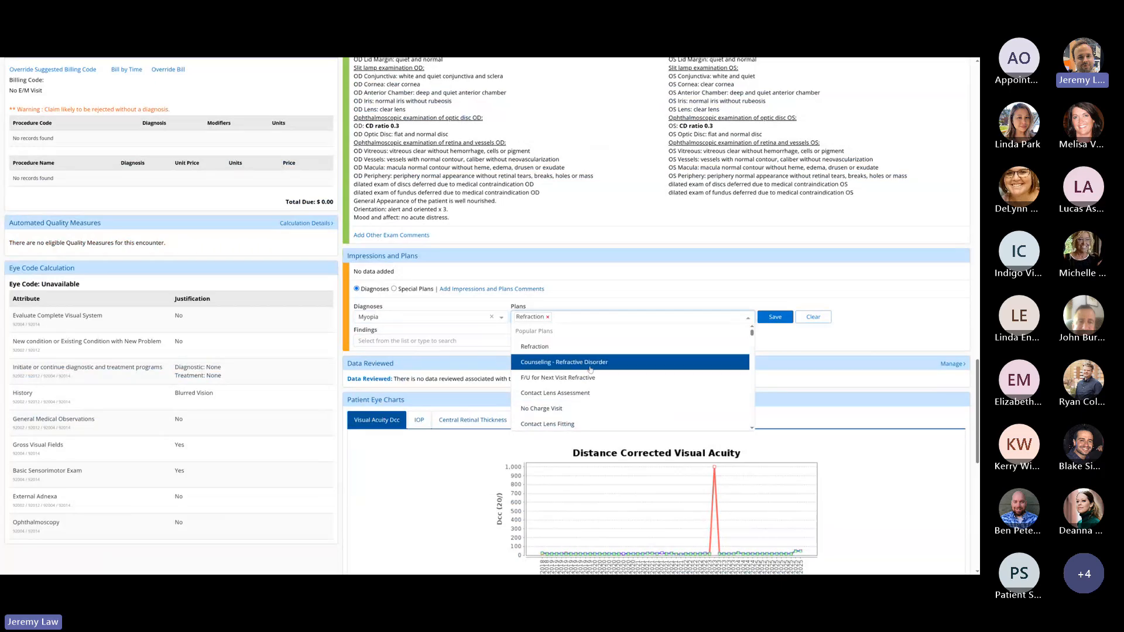
click(560, 364)
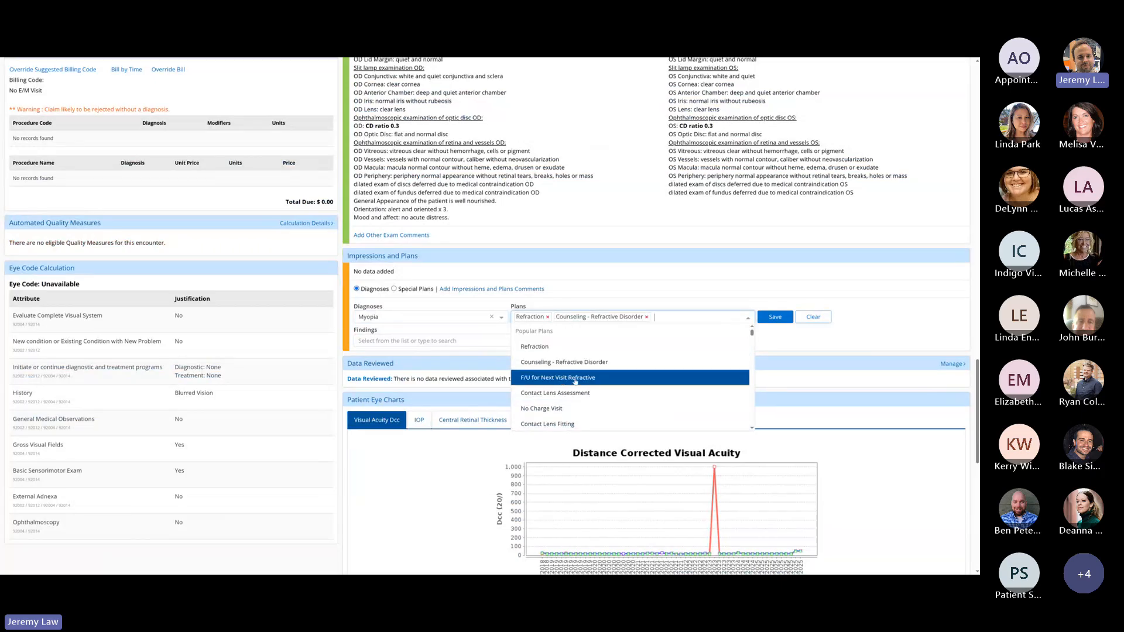
click(575, 379)
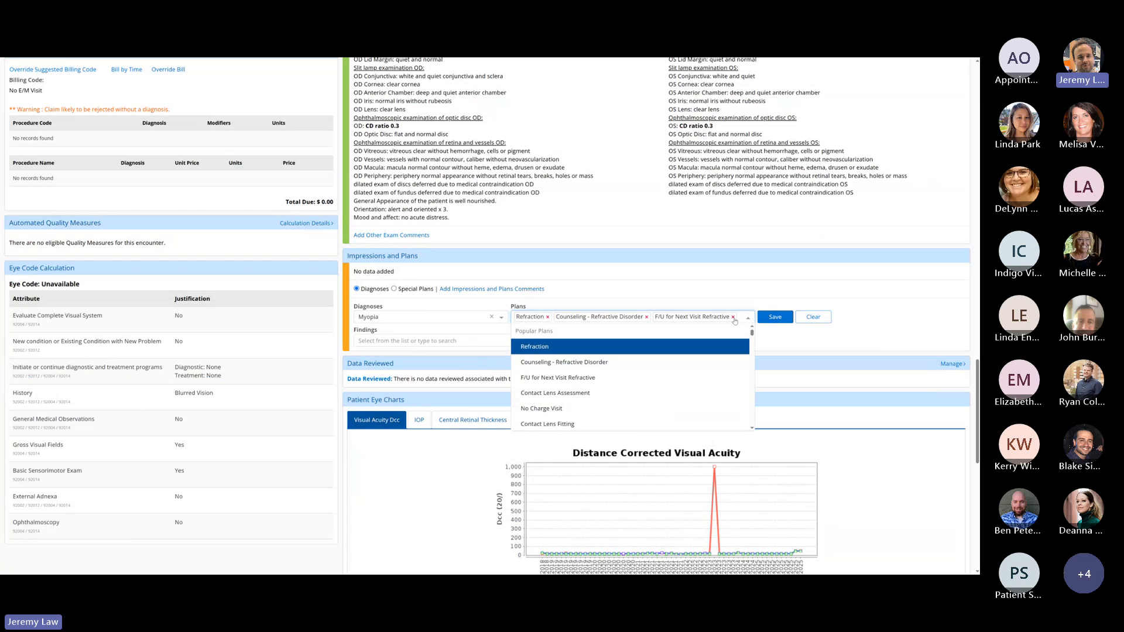
click(775, 317)
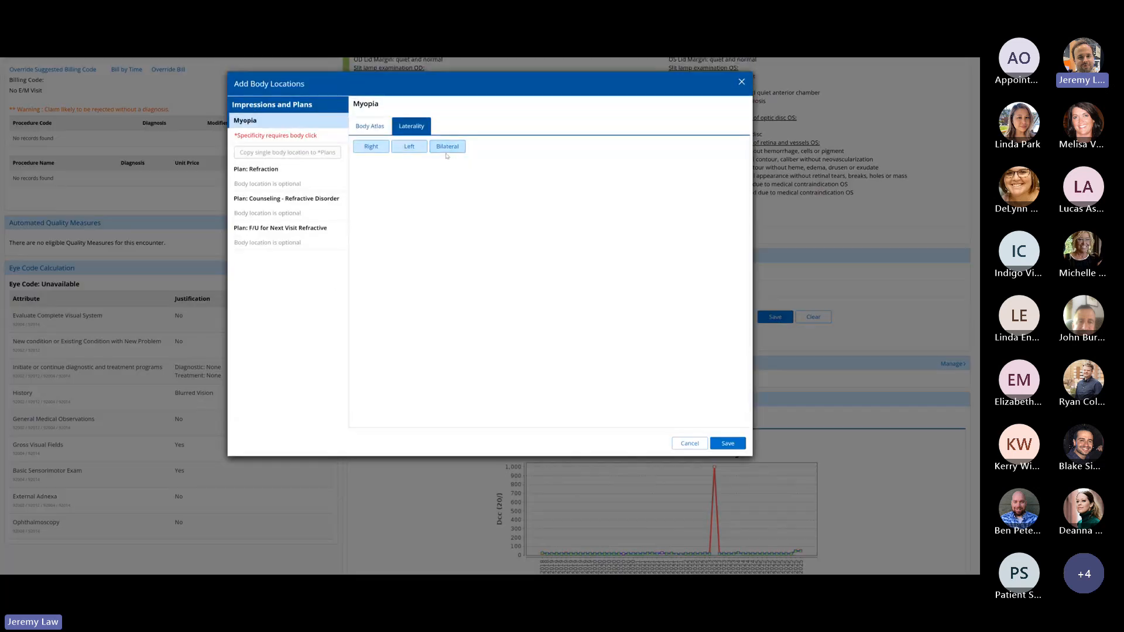
click(447, 148)
click(728, 444)
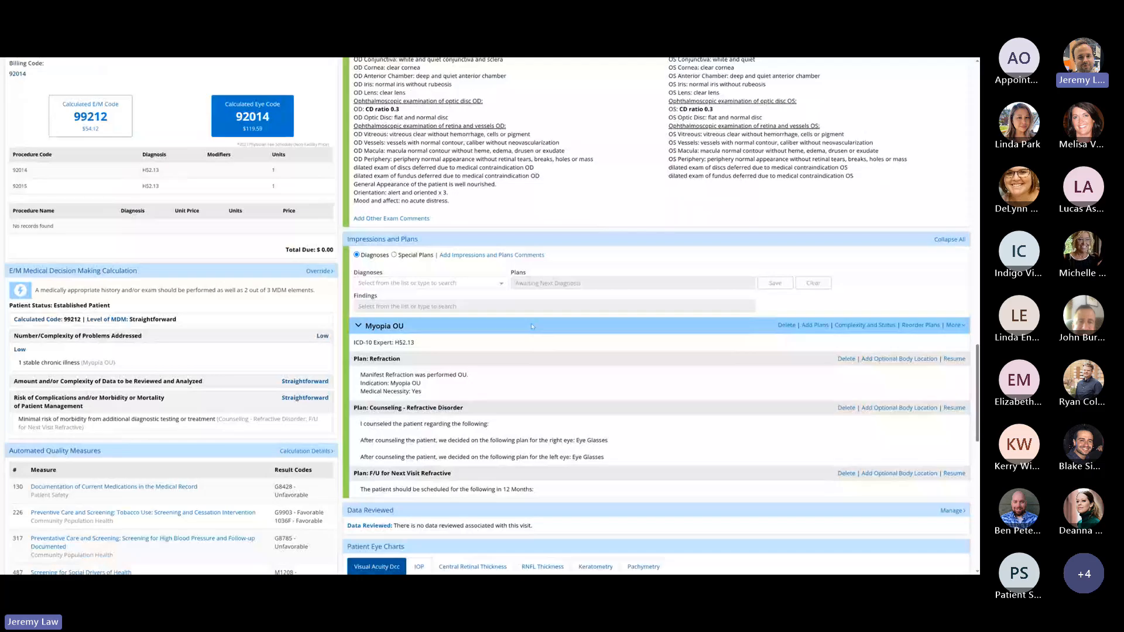
Look over the Myopia OU impression and delete it together with its associated plans.
scroll(533, 326, down, 2)
scroll(750, 268, up, 3)
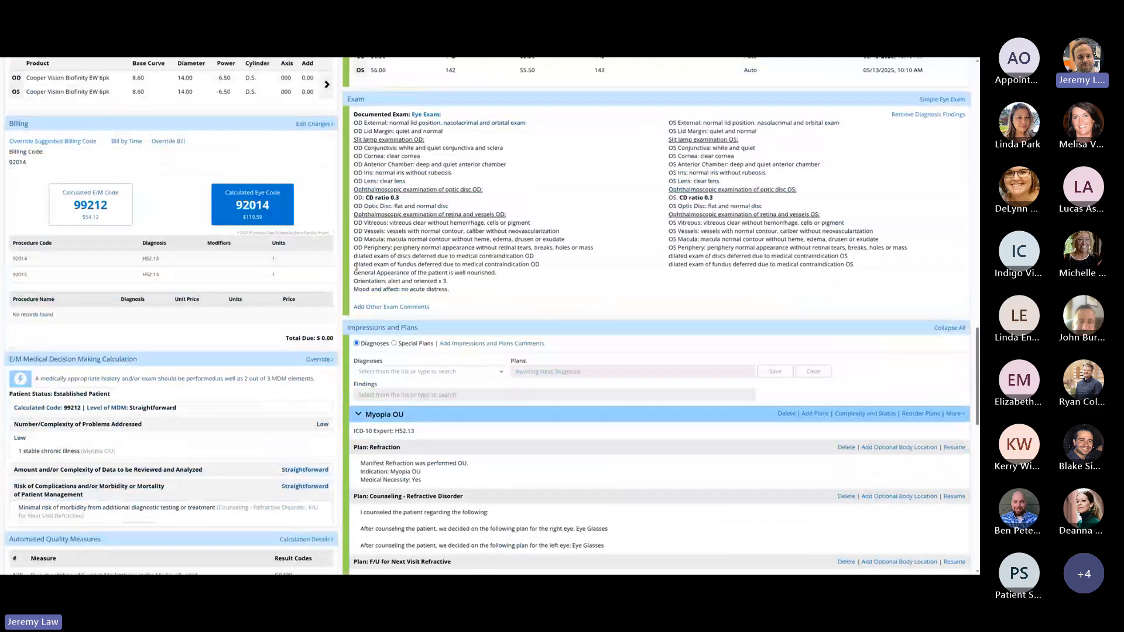
scroll(639, 334, down, 1)
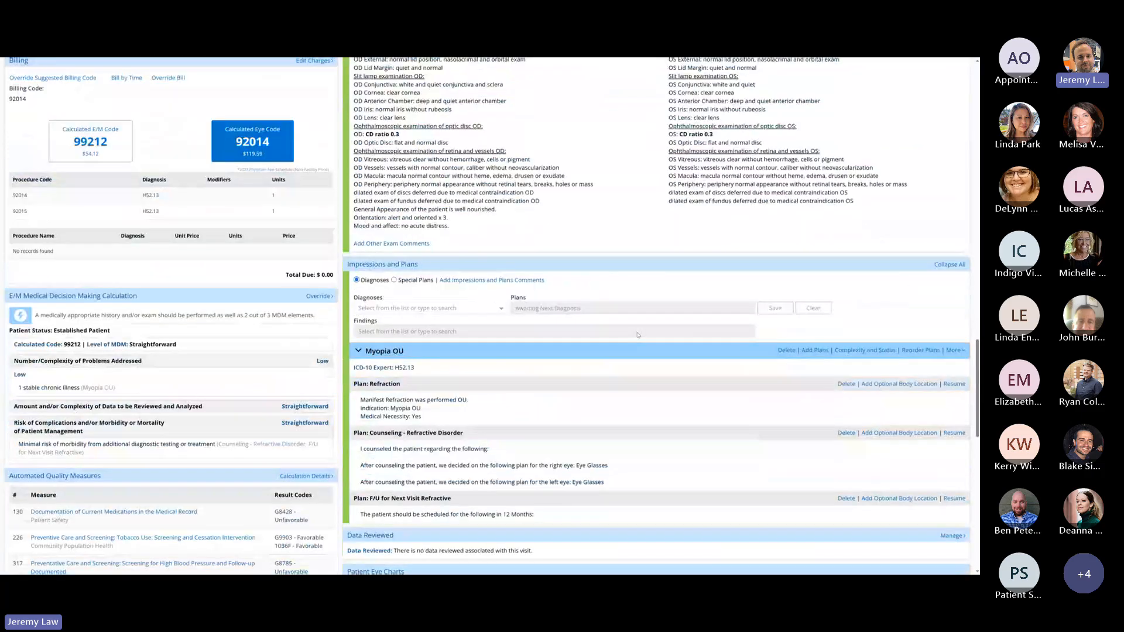
scroll(750, 288, down, 2)
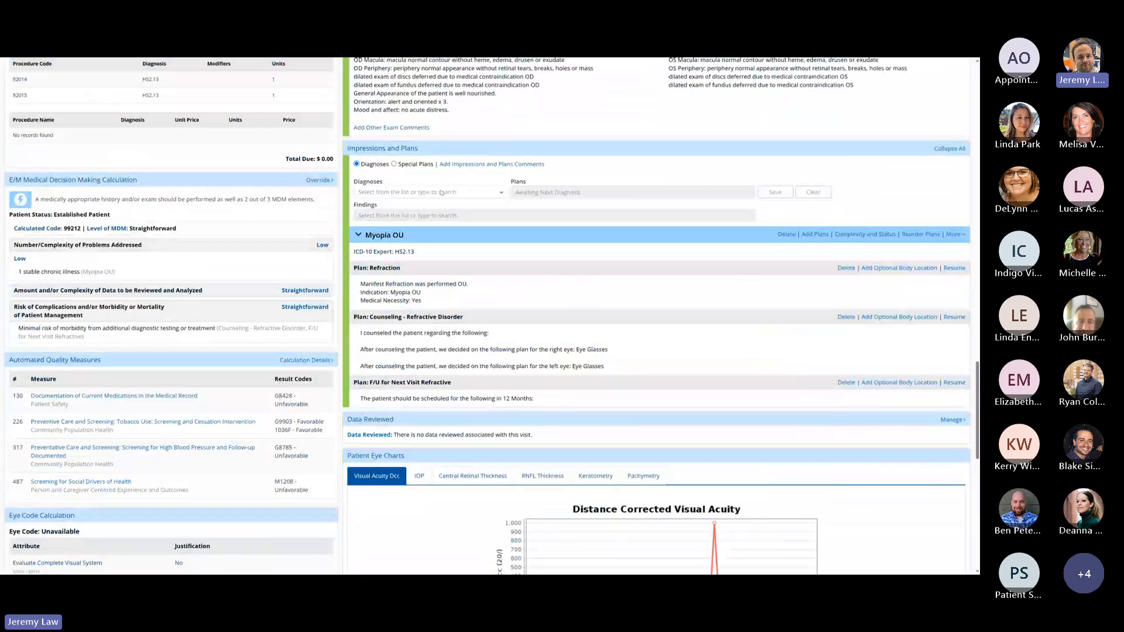
click(442, 192)
click(787, 234)
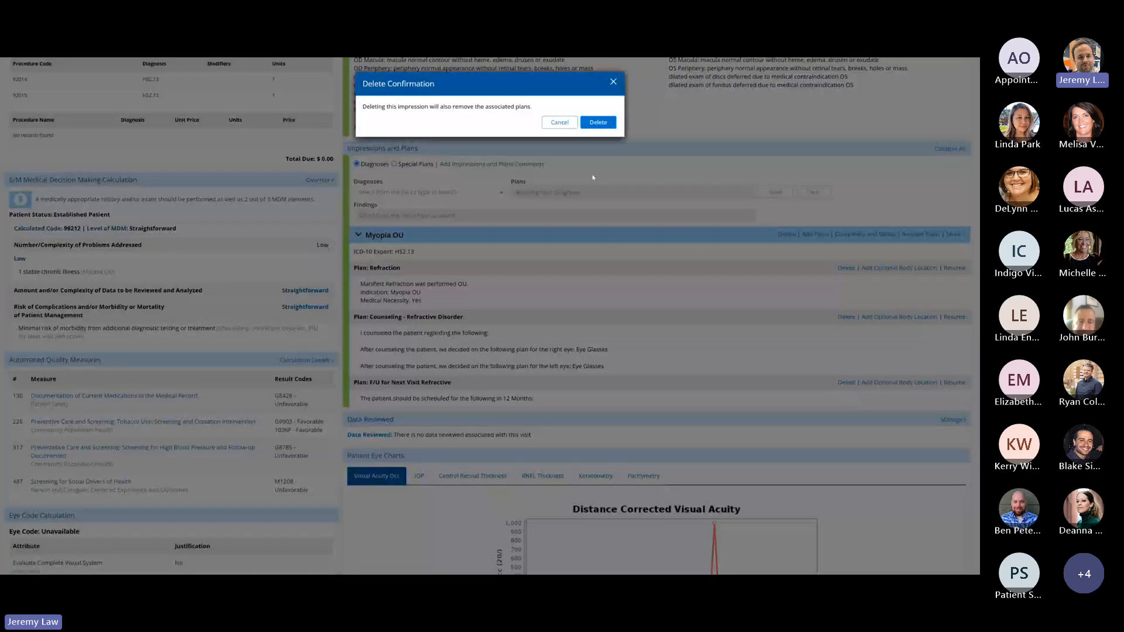
click(598, 122)
Search the diagnoses for "keratoconus" and select Keratoconus as the visit's impression.
click(425, 260)
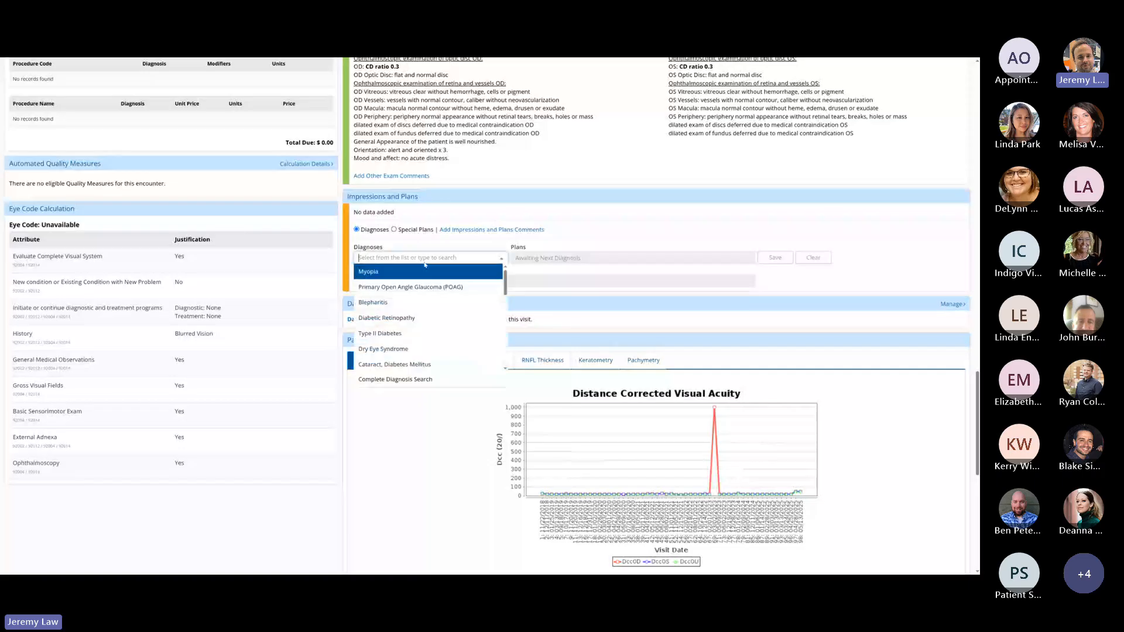
text(kerat)
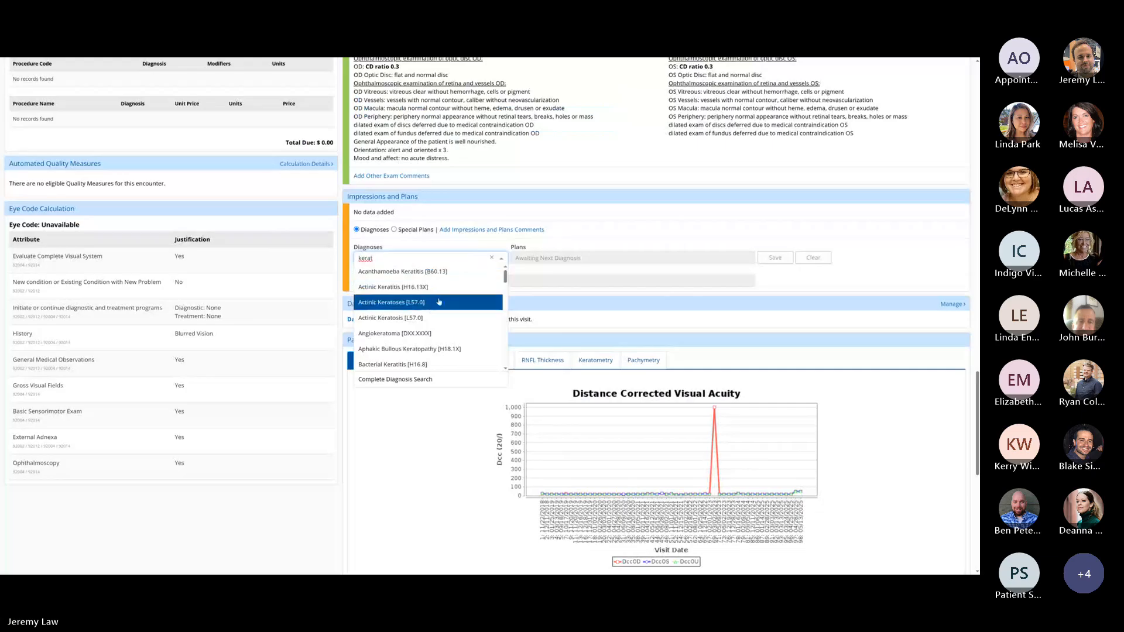
text(oconus)
click(434, 282)
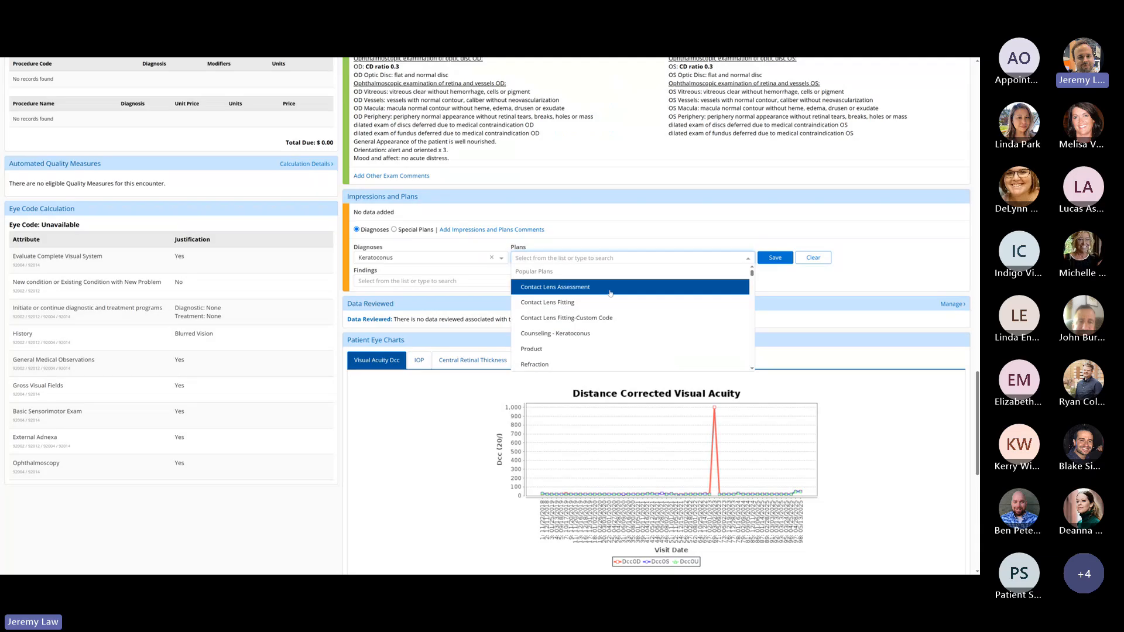
Choose the plans Contact Lens Fitting, Counseling - Keratoconus, Refraction, Corneal Topography and F/U for Next Visit Cornea for the Keratoconus diagnosis.
click(549, 308)
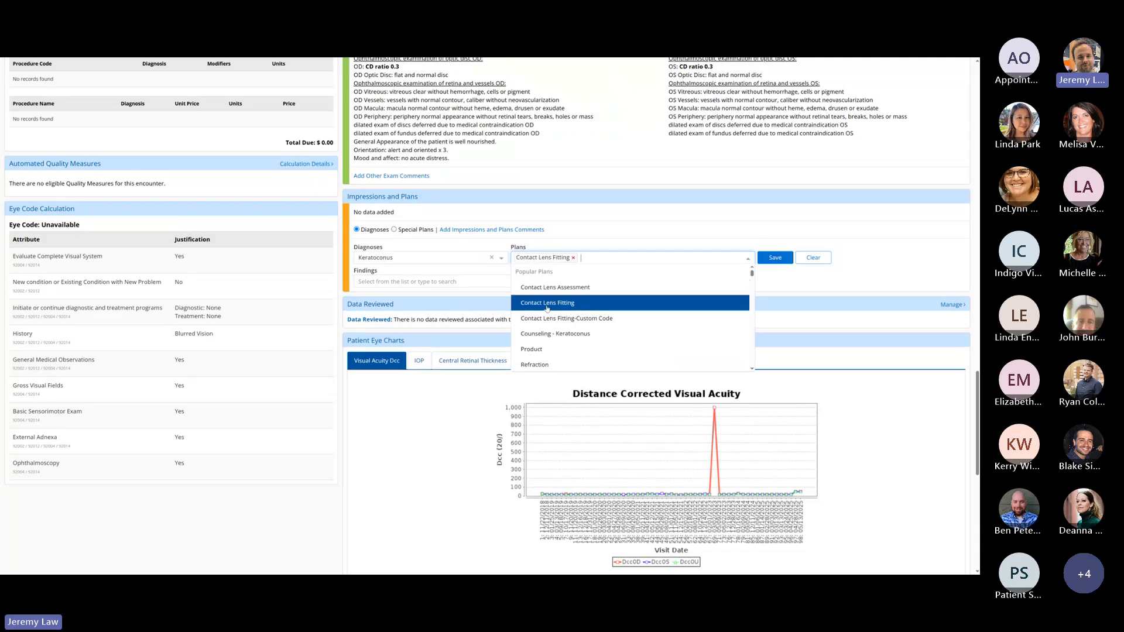
click(595, 338)
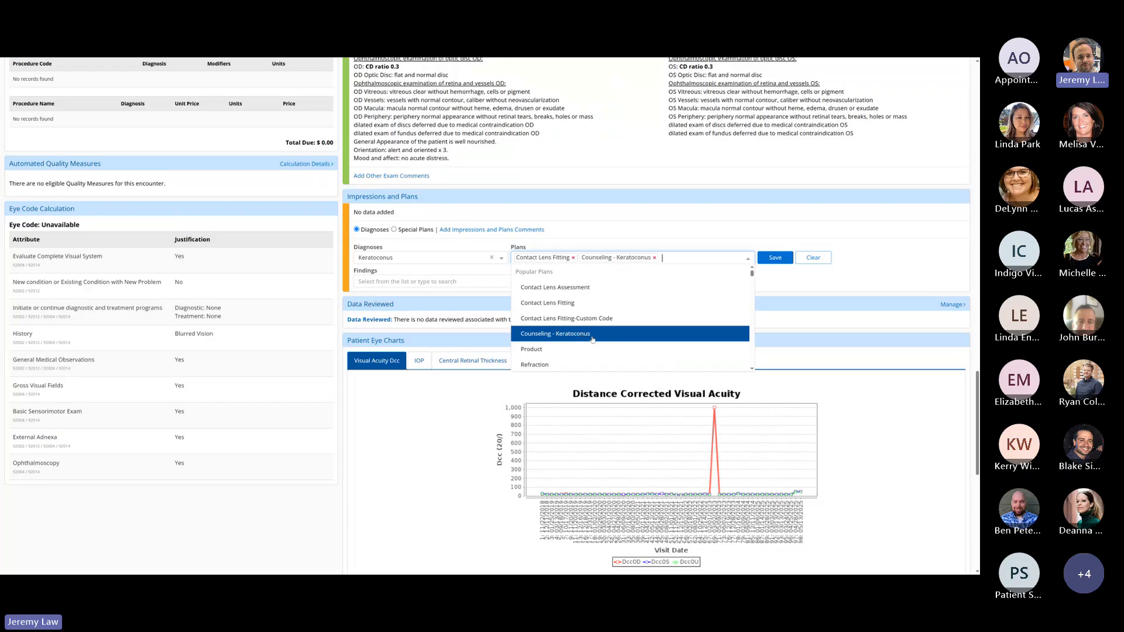
click(561, 365)
scroll(559, 337, down, 2)
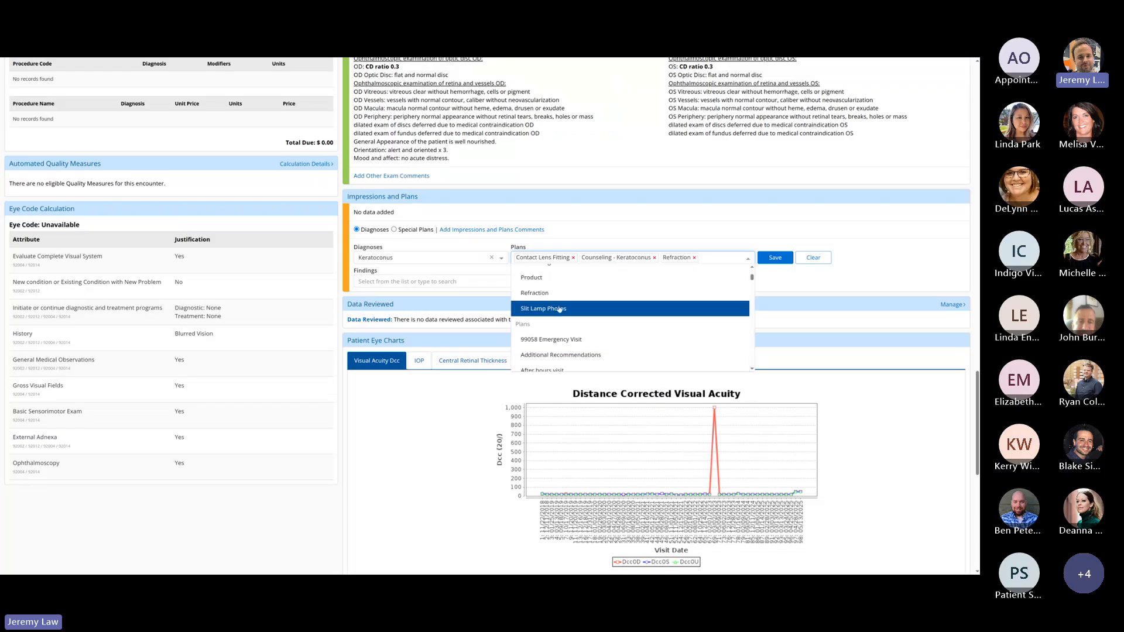
scroll(560, 310, down, 5)
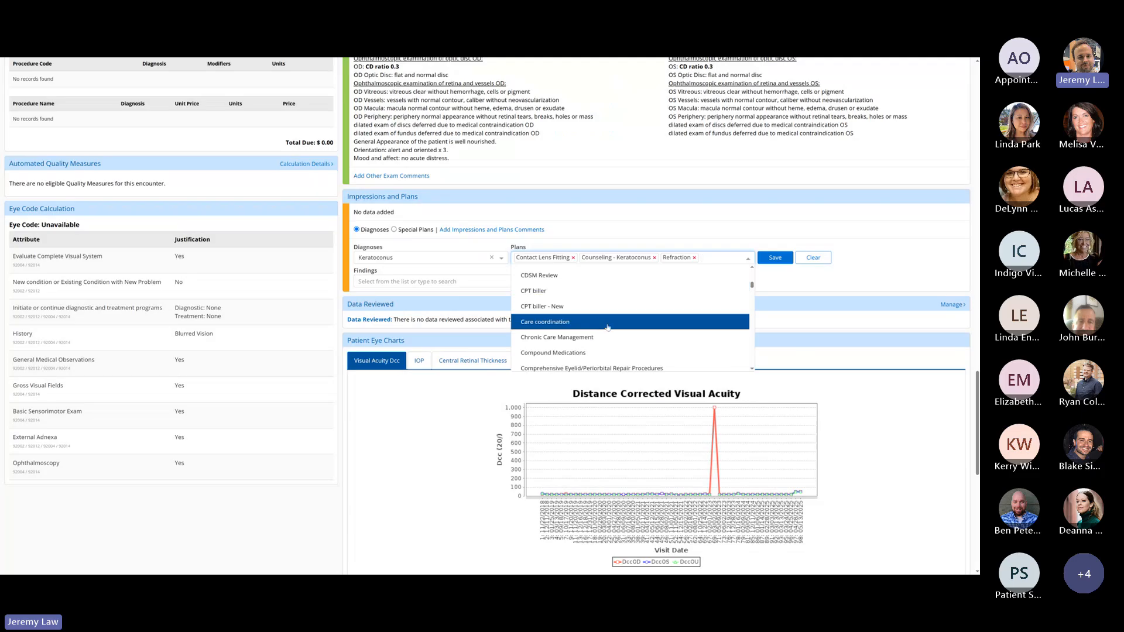
scroll(586, 322, down, 3)
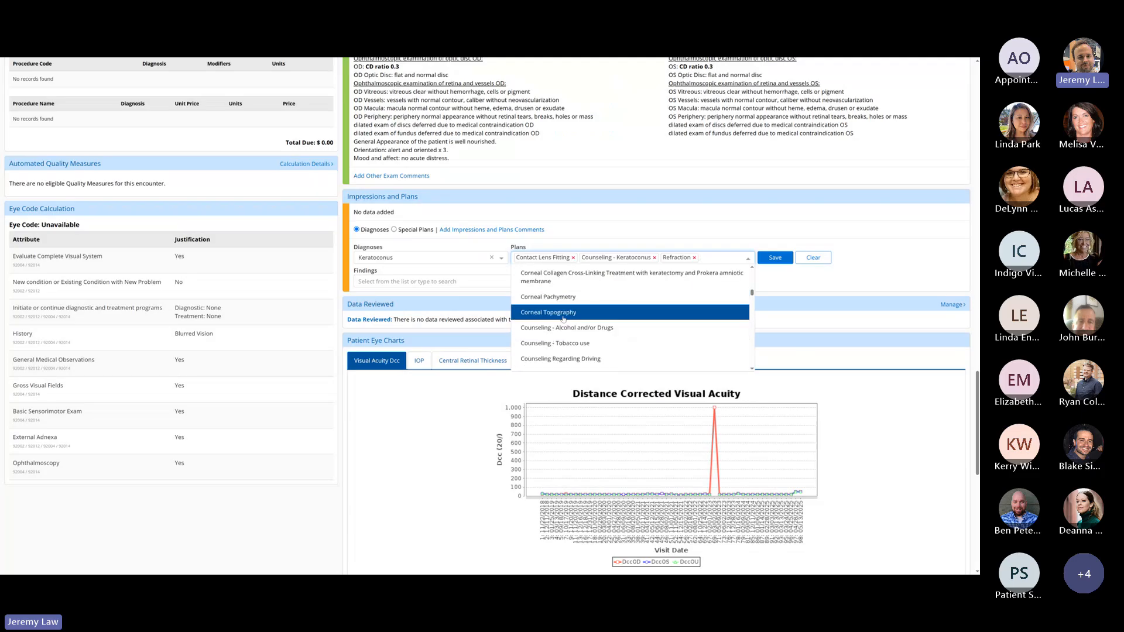
click(576, 315)
scroll(614, 350, down, 2)
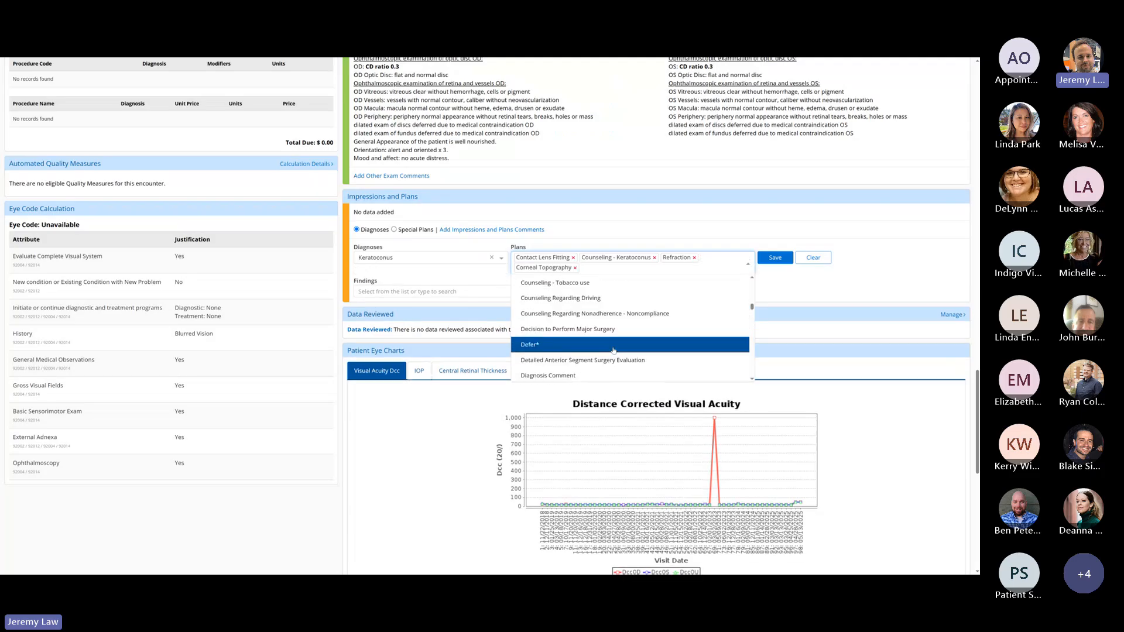
scroll(603, 340, down, 5)
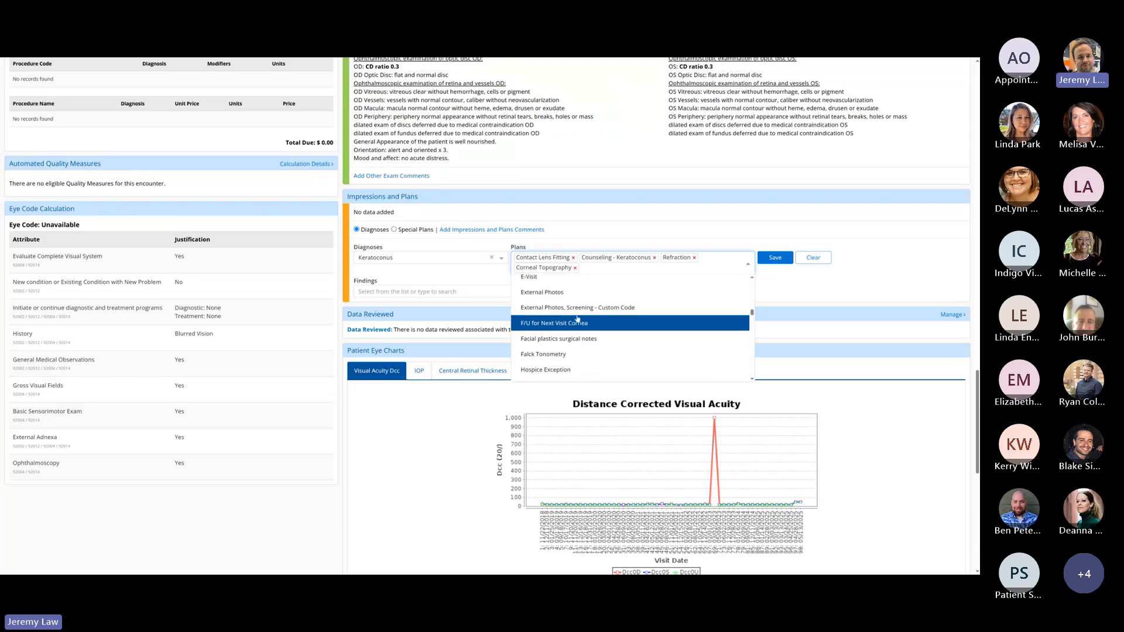
click(573, 323)
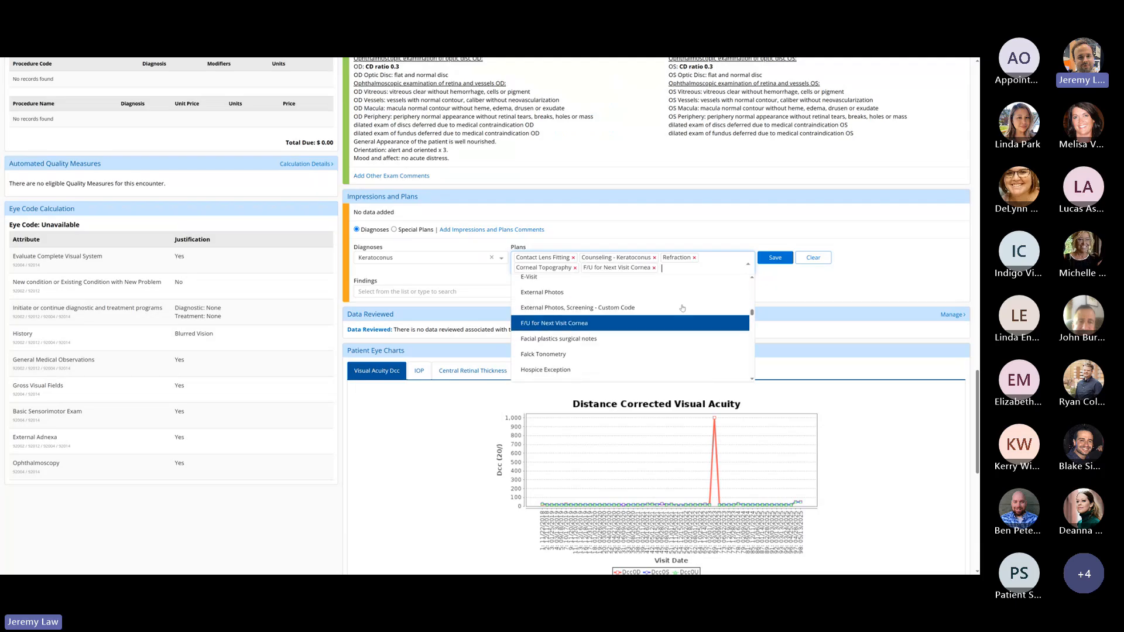
click(790, 288)
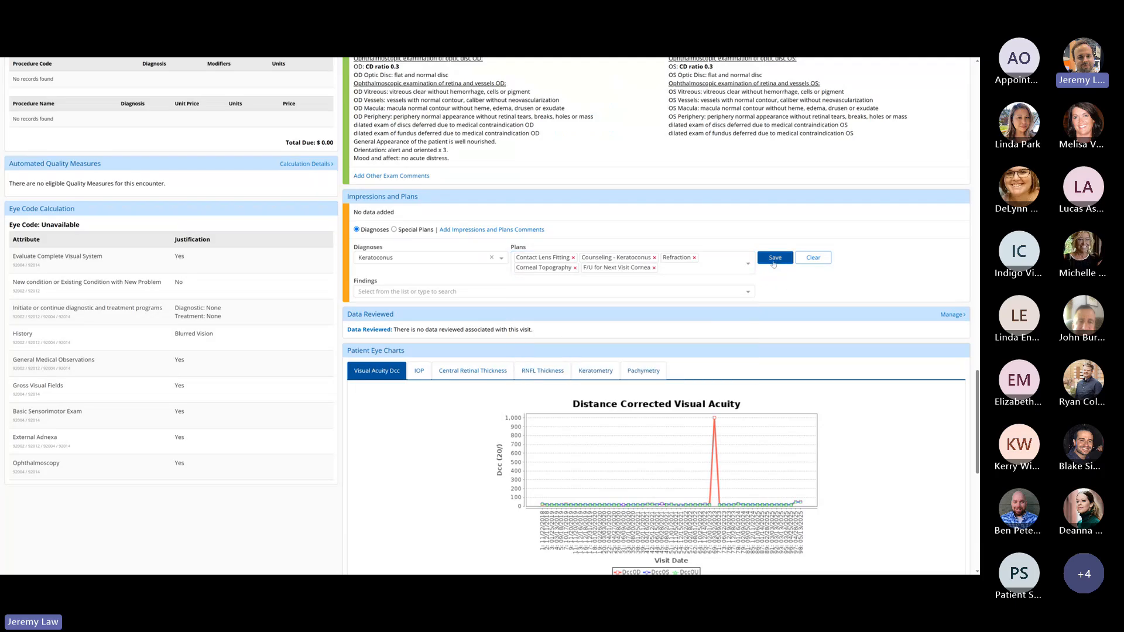
Save the Keratoconus impression and its plans with bilateral laterality.
click(776, 258)
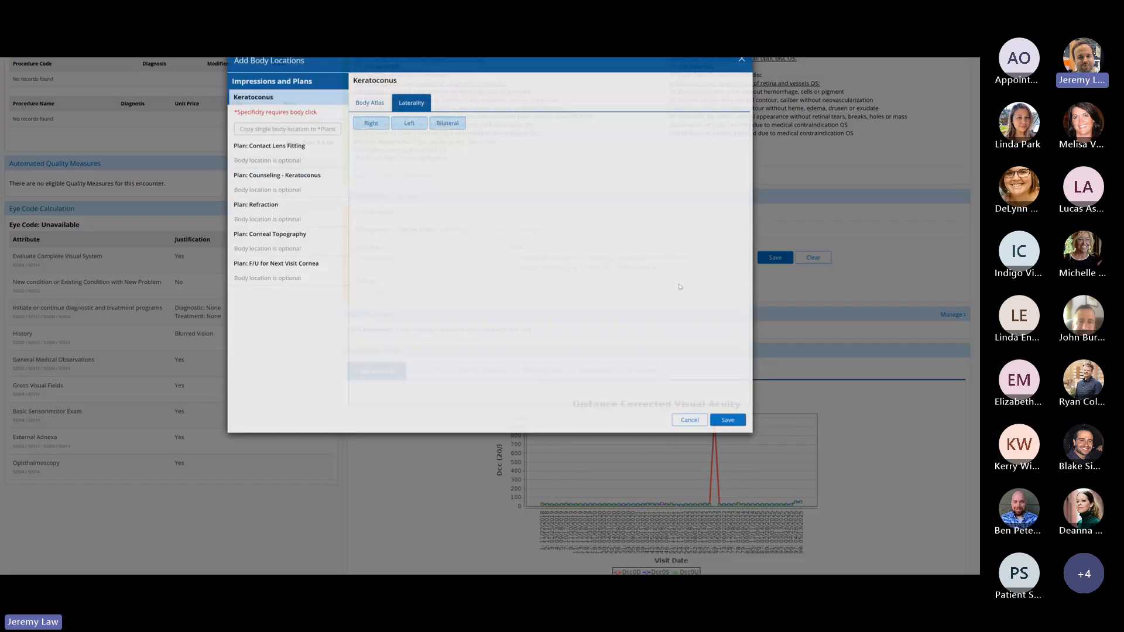
click(440, 148)
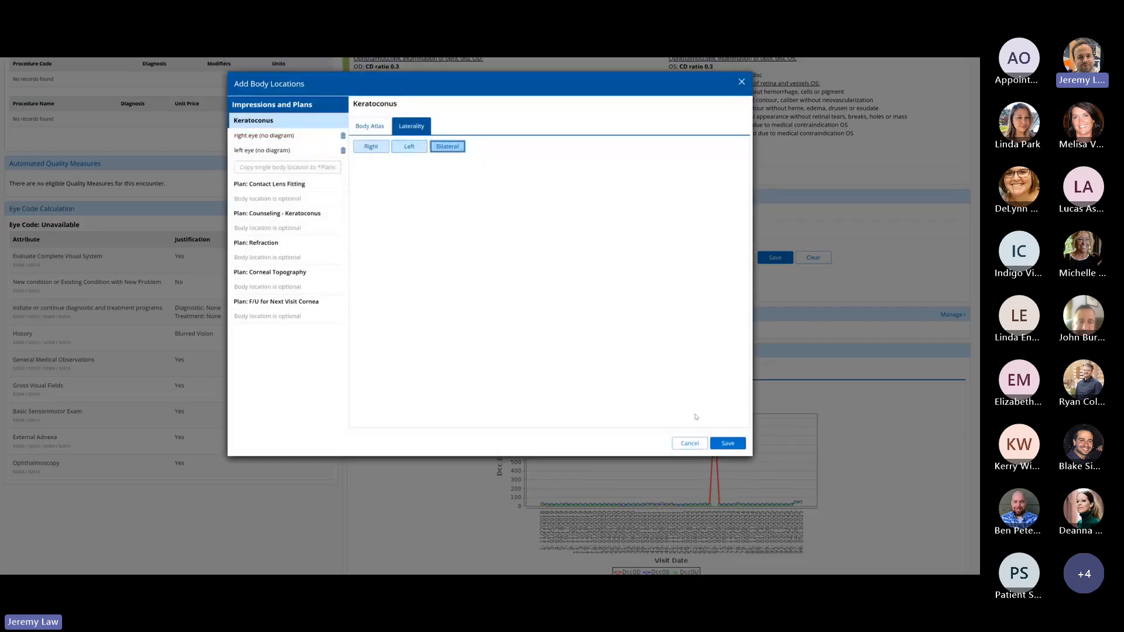
click(726, 445)
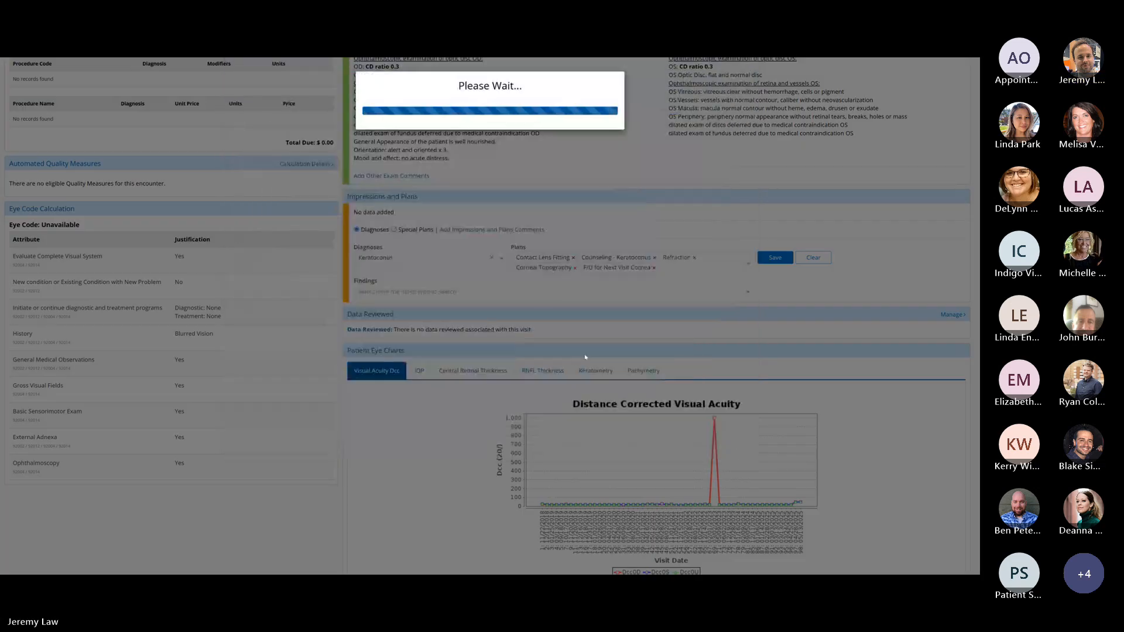
scroll(626, 292, down, 1)
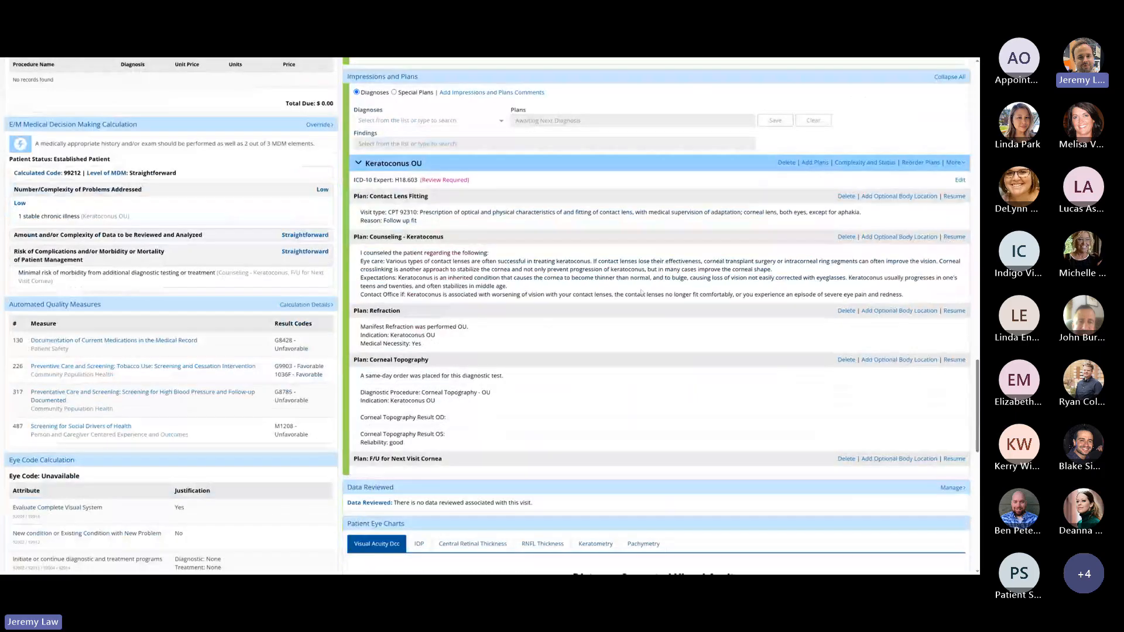
Review the plans under the Keratoconus OU impression, including Contact Lens Fitting, Counseling - Keratoconus and Corneal Topography.
scroll(641, 292, down, 1)
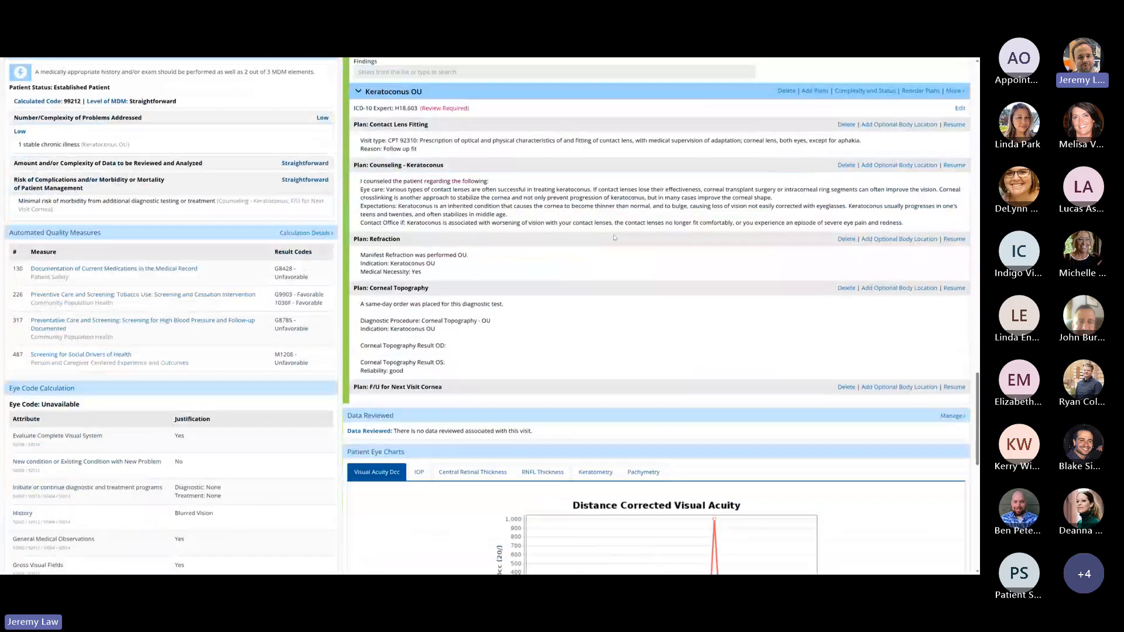
drag(441, 166, 363, 165)
drag(430, 288, 370, 289)
click(549, 328)
drag(432, 290, 375, 289)
click(550, 331)
scroll(496, 300, up, 1)
drag(369, 162, 429, 162)
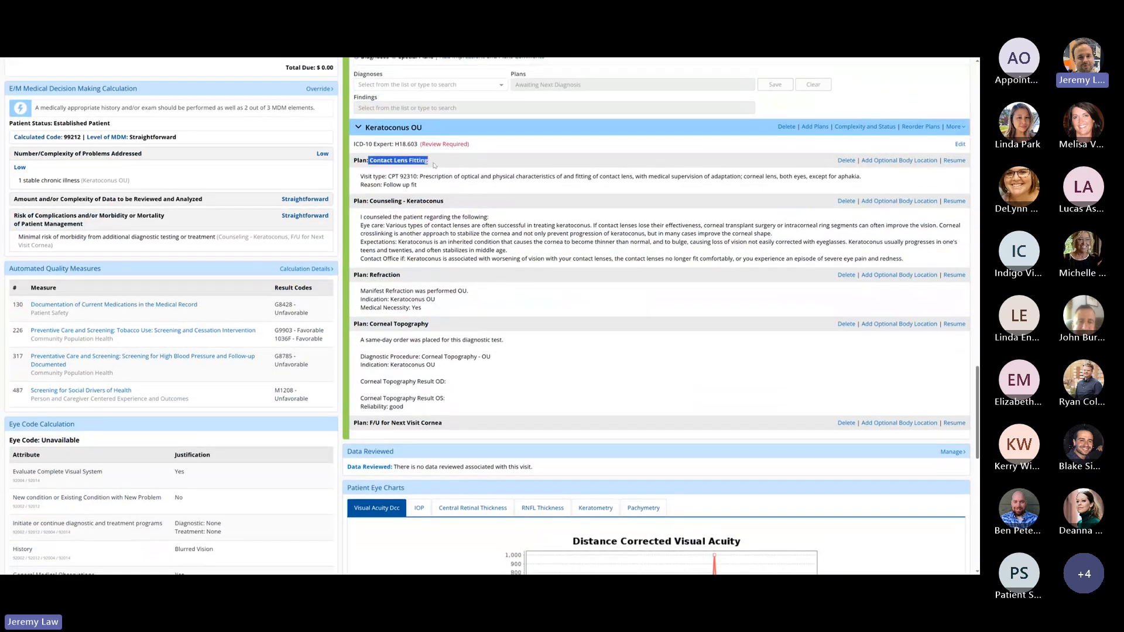
click(438, 175)
Set the Contact Lens Fitting plan's reason to New fit, its type to scleral lens and its lens code to scleral, gas permeable V2531.
click(959, 161)
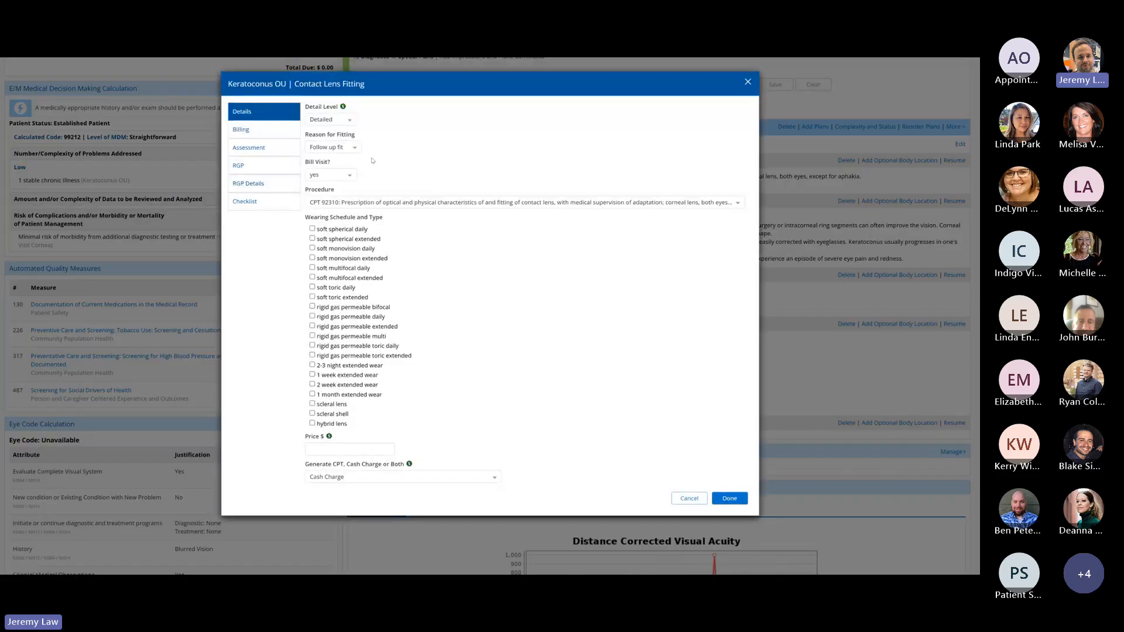
click(344, 147)
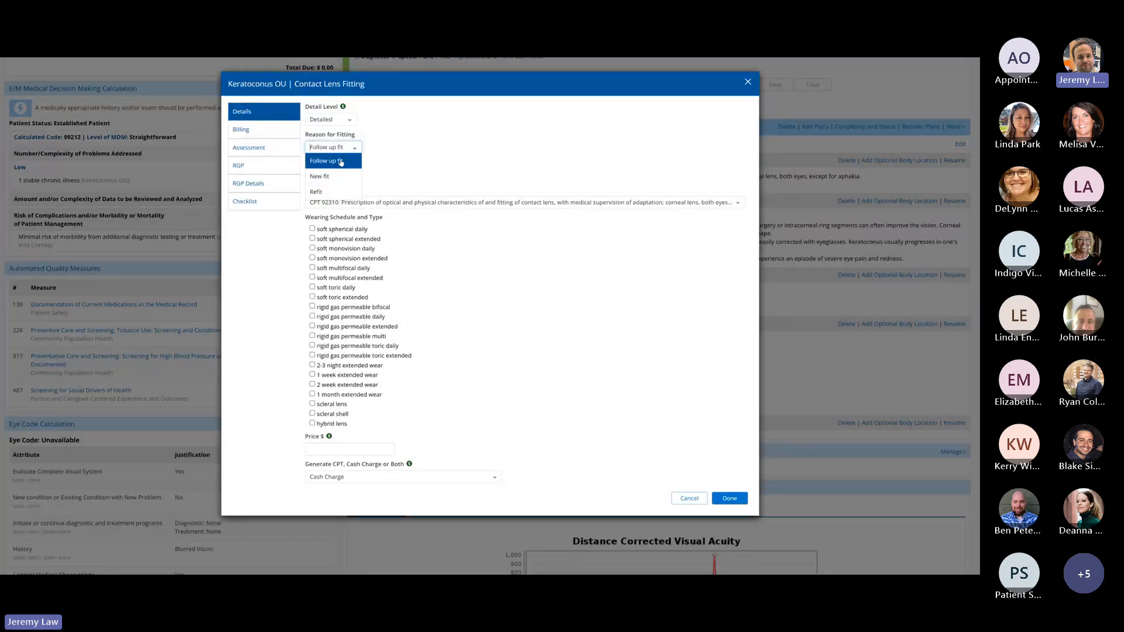
click(329, 176)
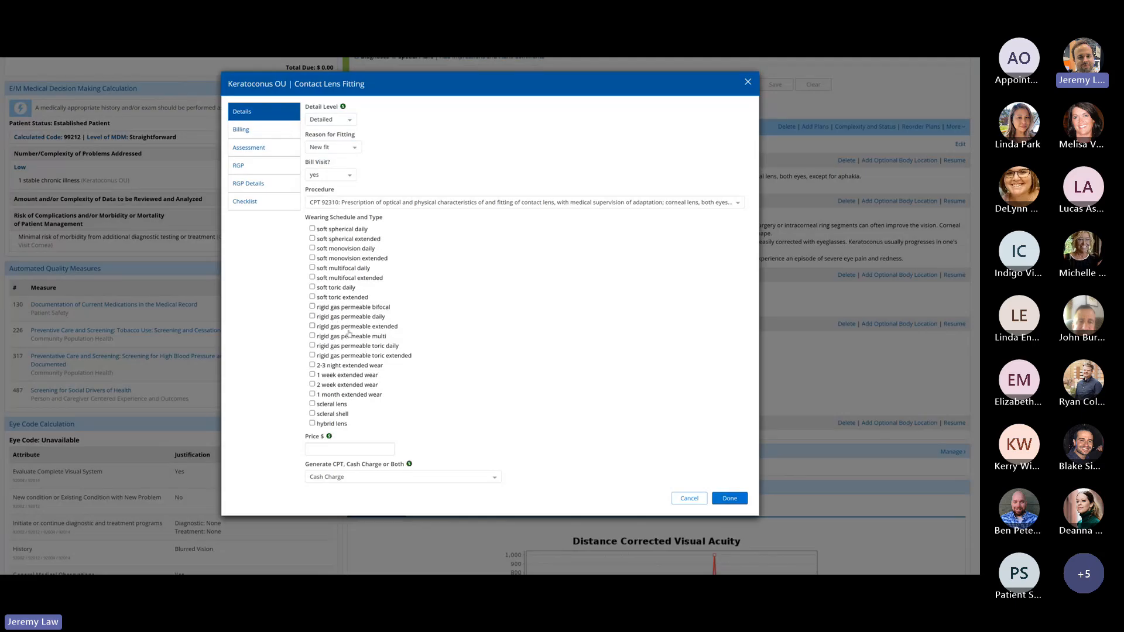
click(312, 403)
drag(315, 365, 517, 358)
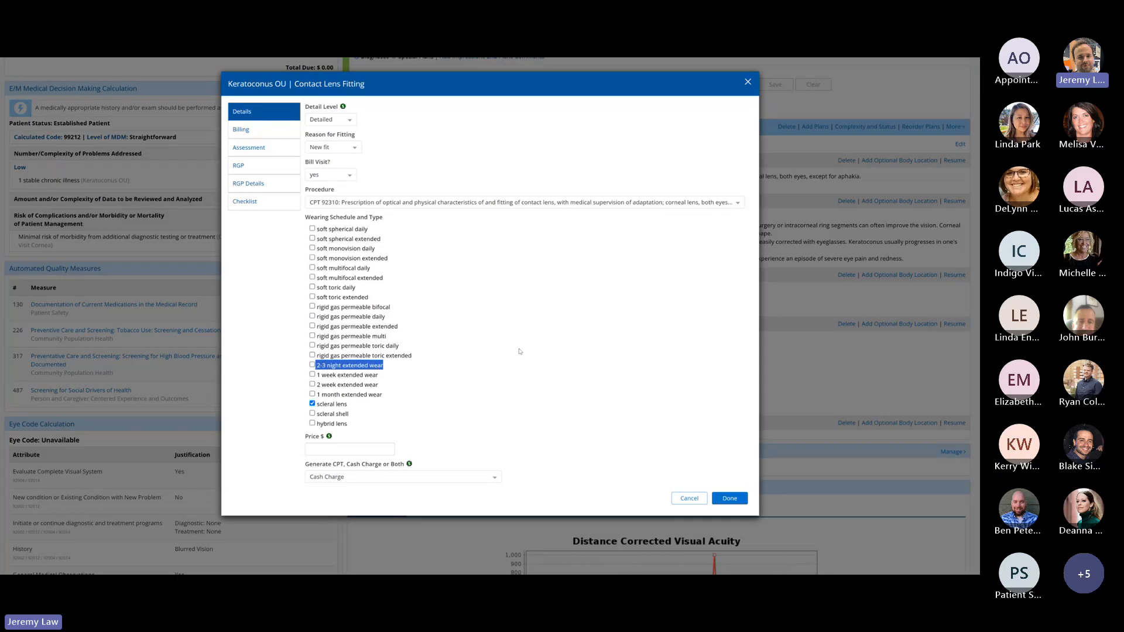
click(280, 133)
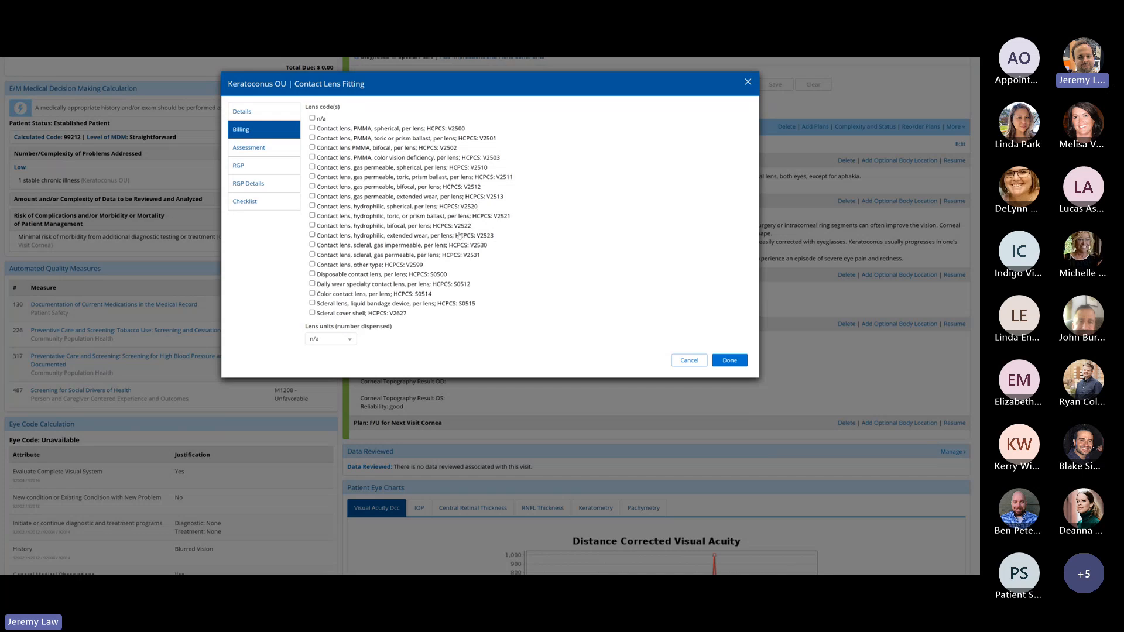
click(312, 255)
Look over the Assessment, RGP, RGP Details and Billing sections of the Contact Lens Fitting plan.
click(277, 153)
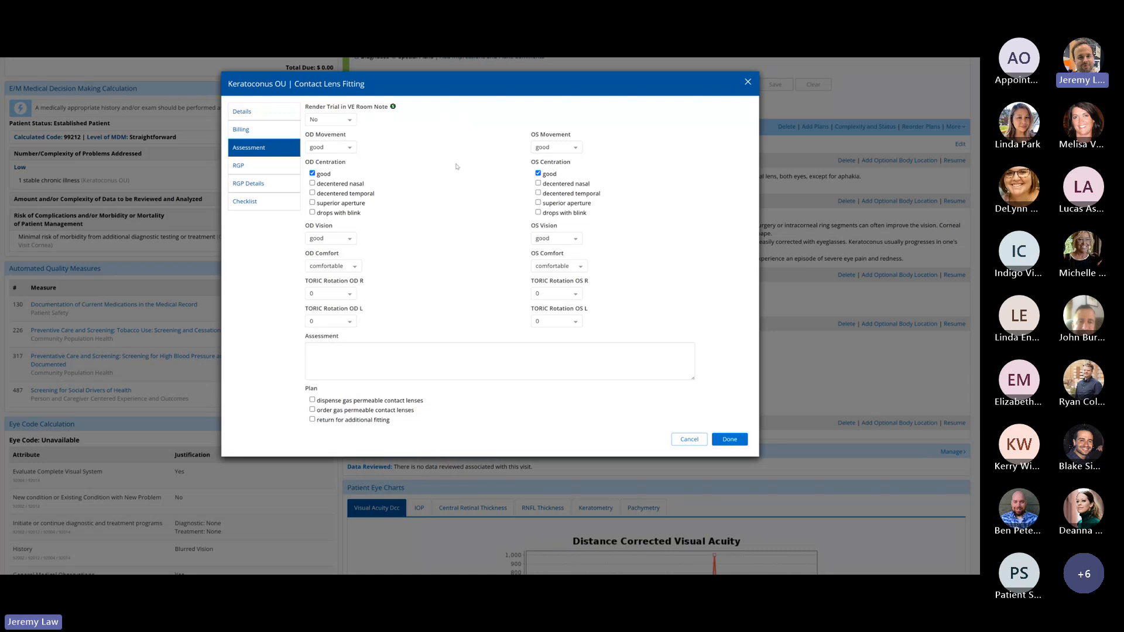
click(251, 169)
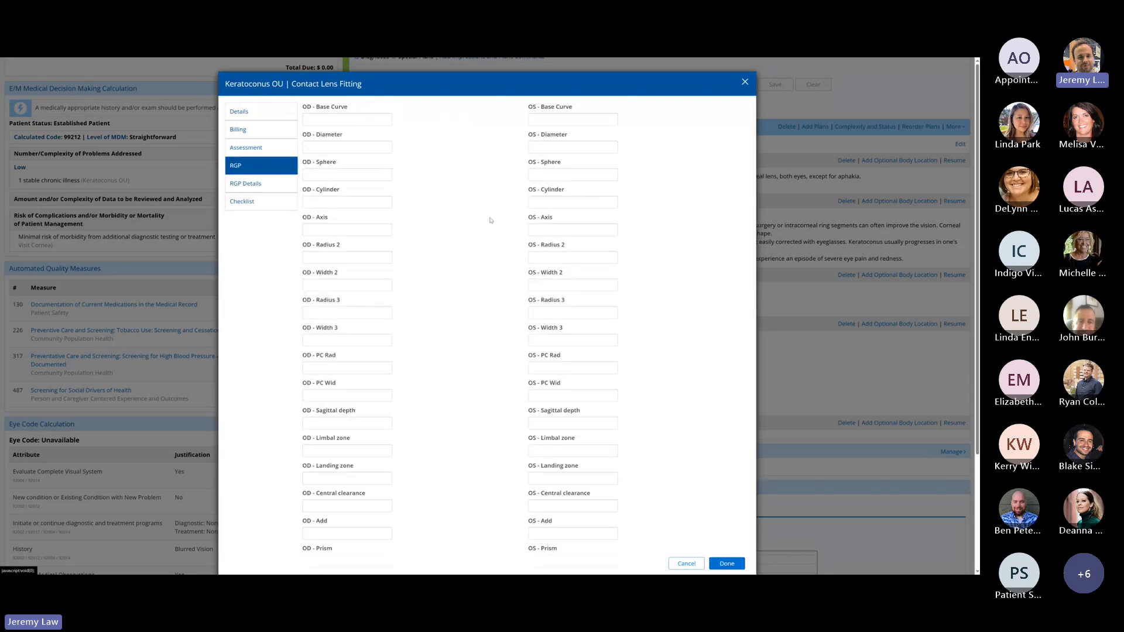
scroll(455, 238, down, 5)
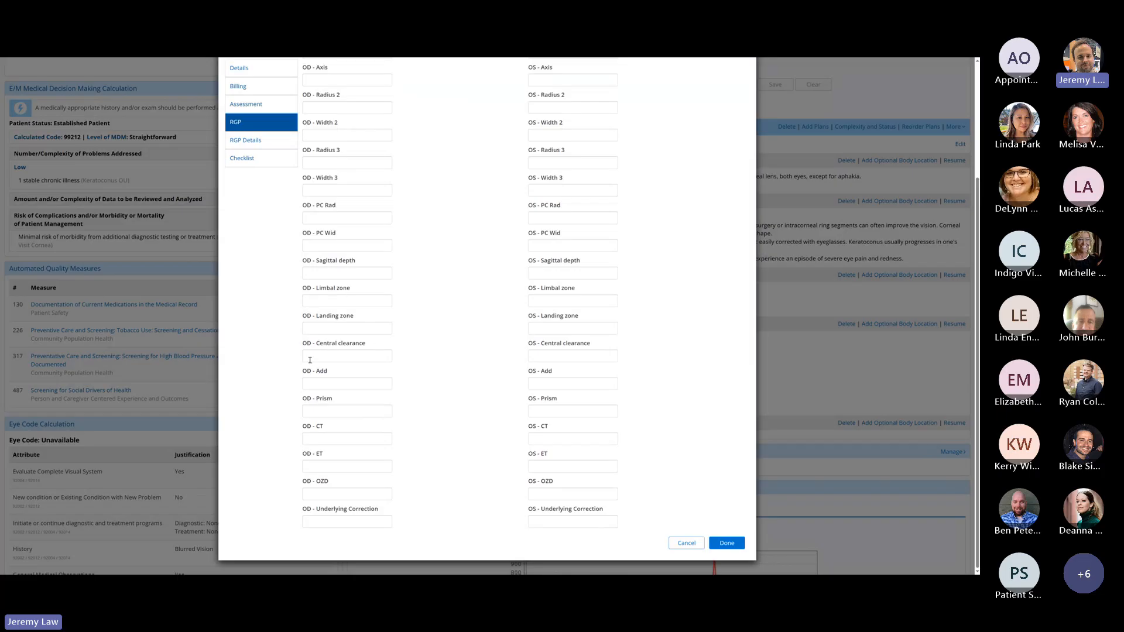
click(245, 140)
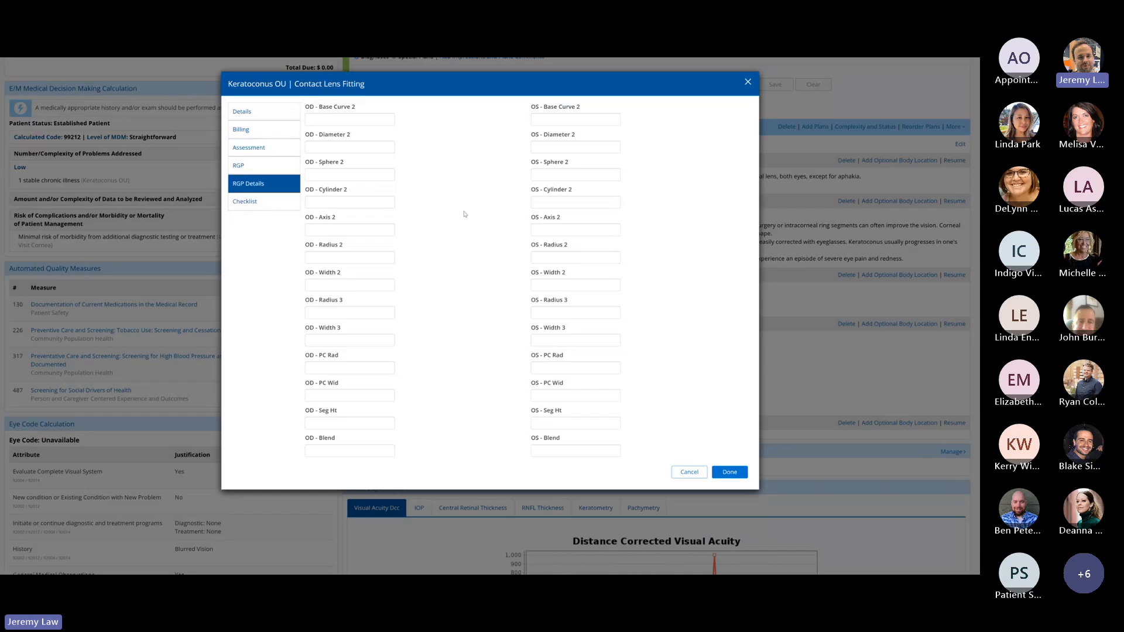
click(265, 169)
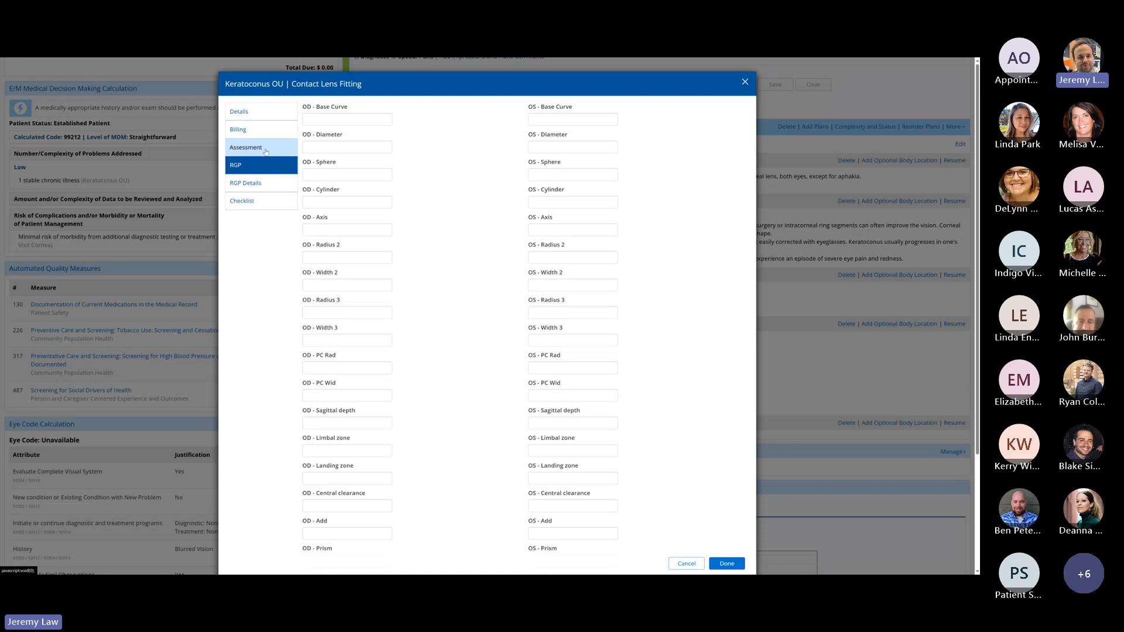
click(238, 129)
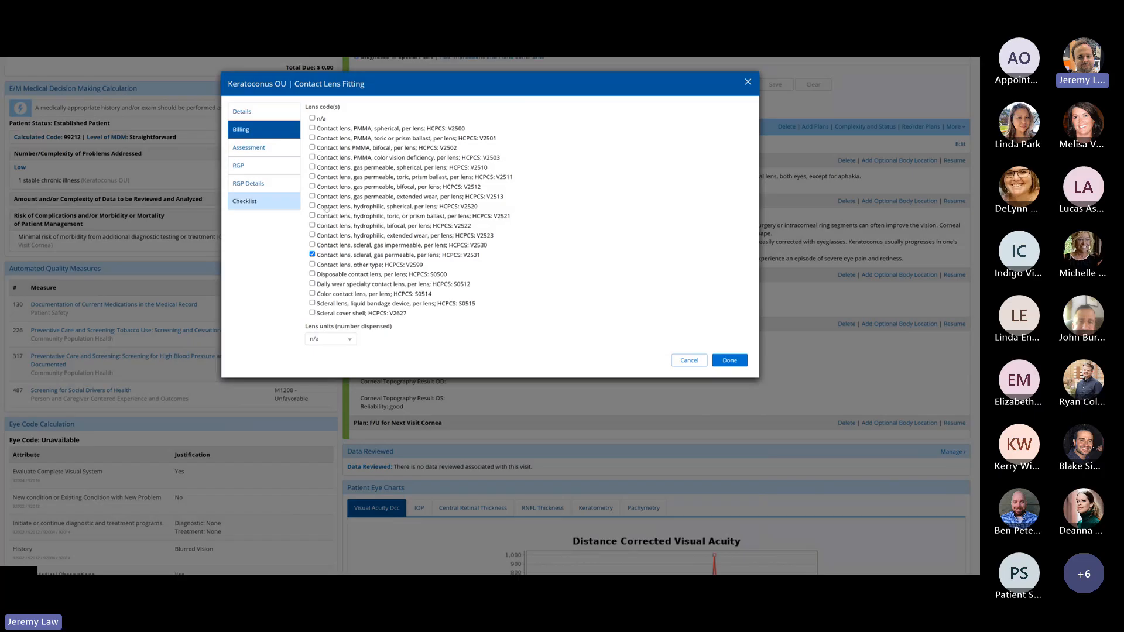
click(263, 144)
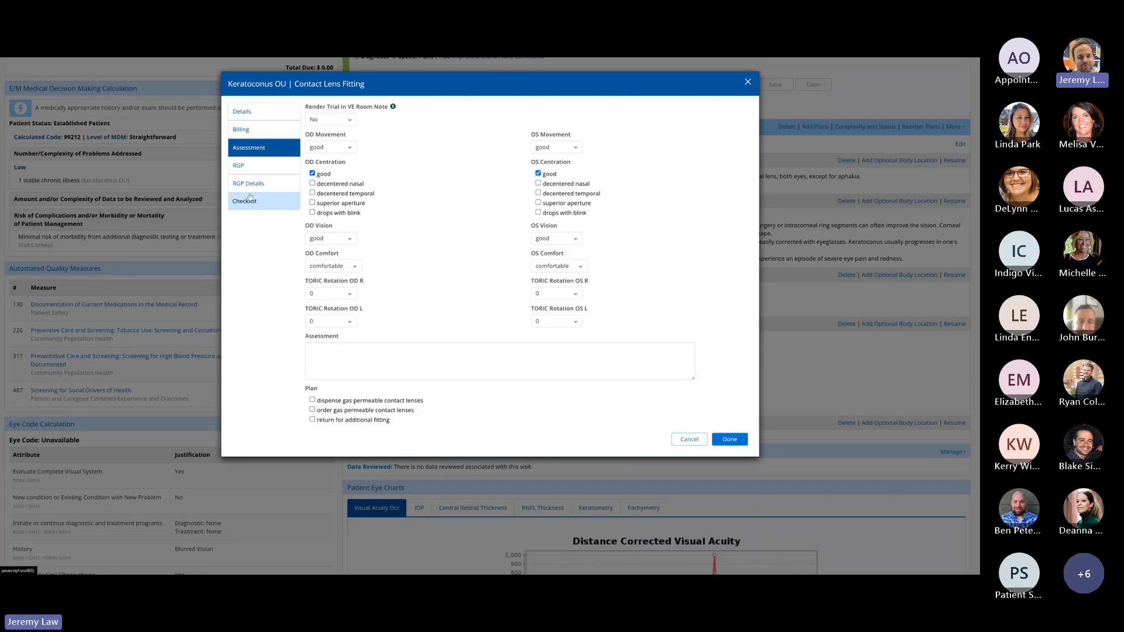
click(254, 171)
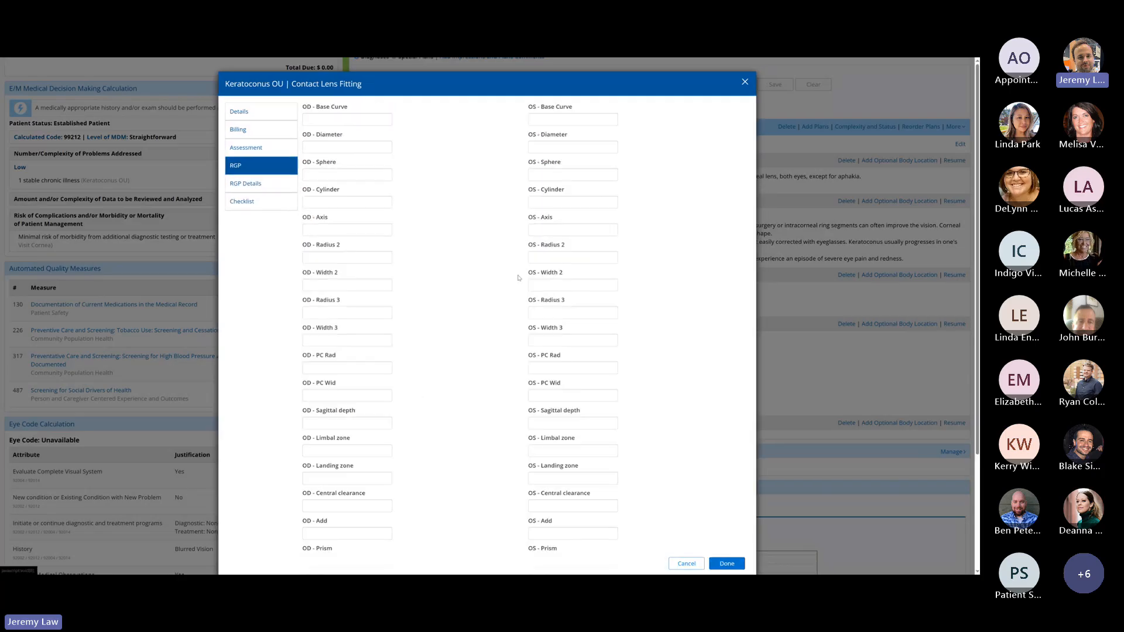
scroll(468, 298, down, 3)
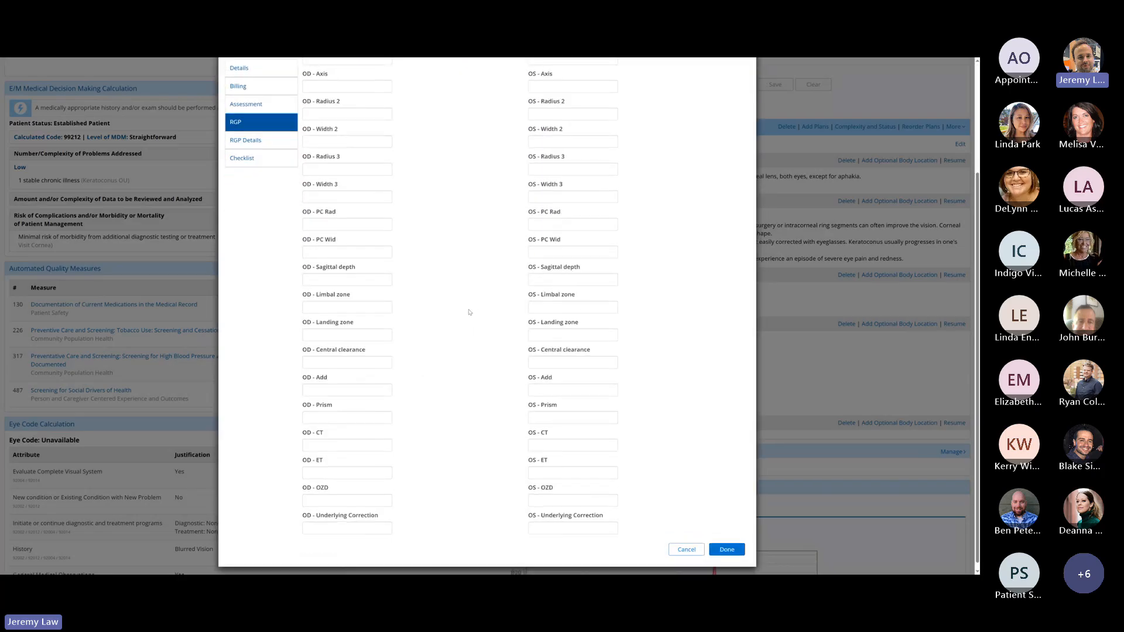
scroll(469, 312, up, 3)
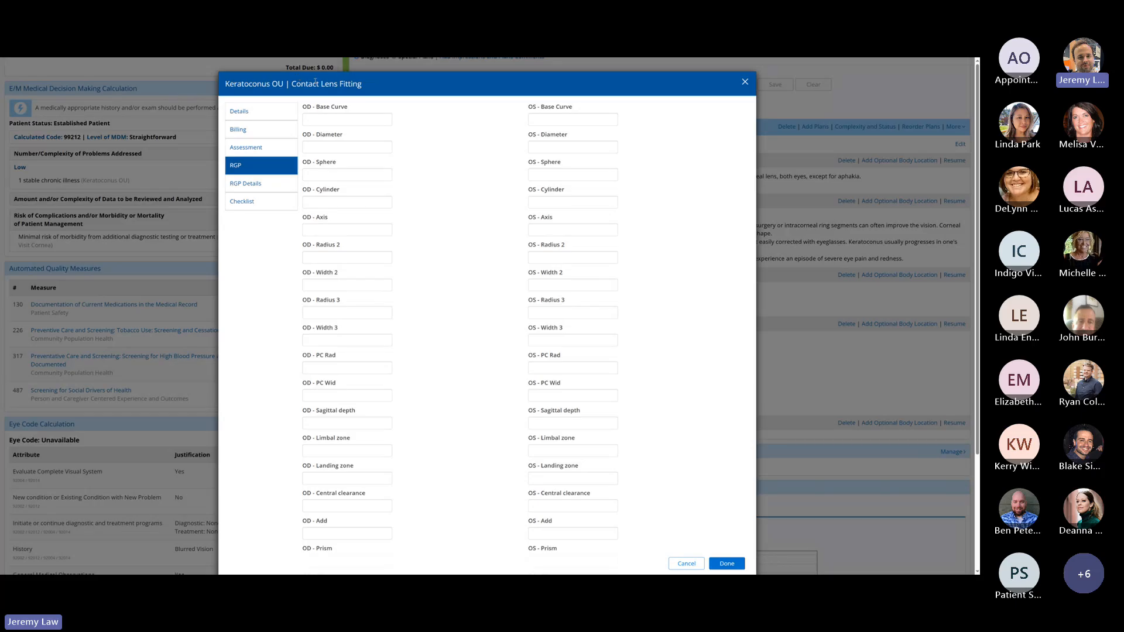
Recheck the fitting details and selected lens code, and save the Contact Lens Fitting plan.
click(240, 112)
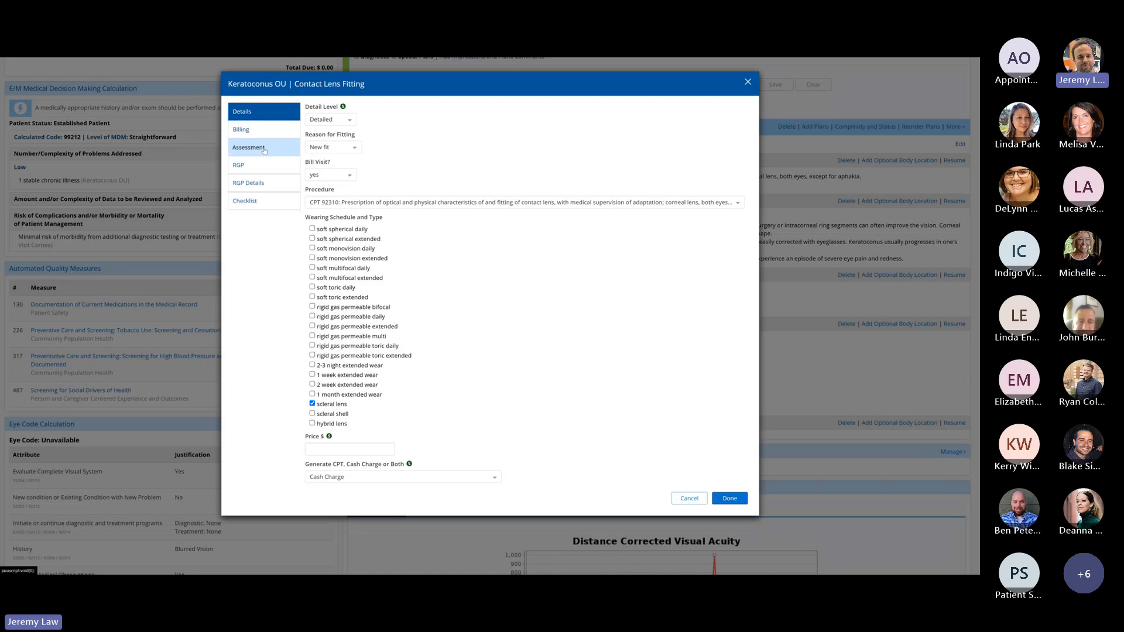
click(241, 130)
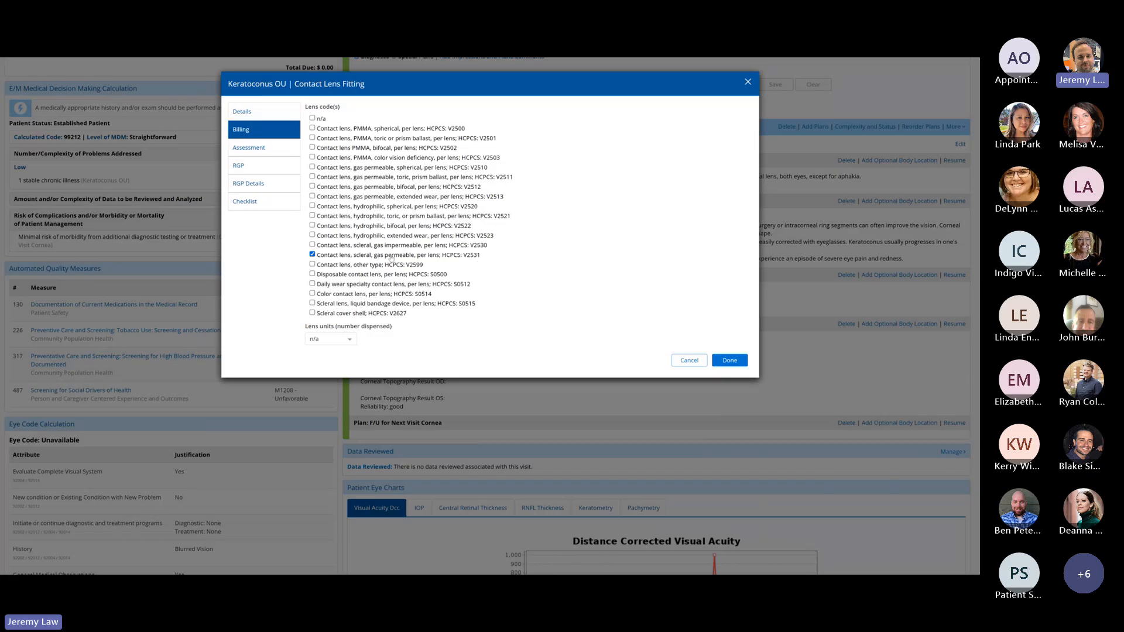
click(729, 361)
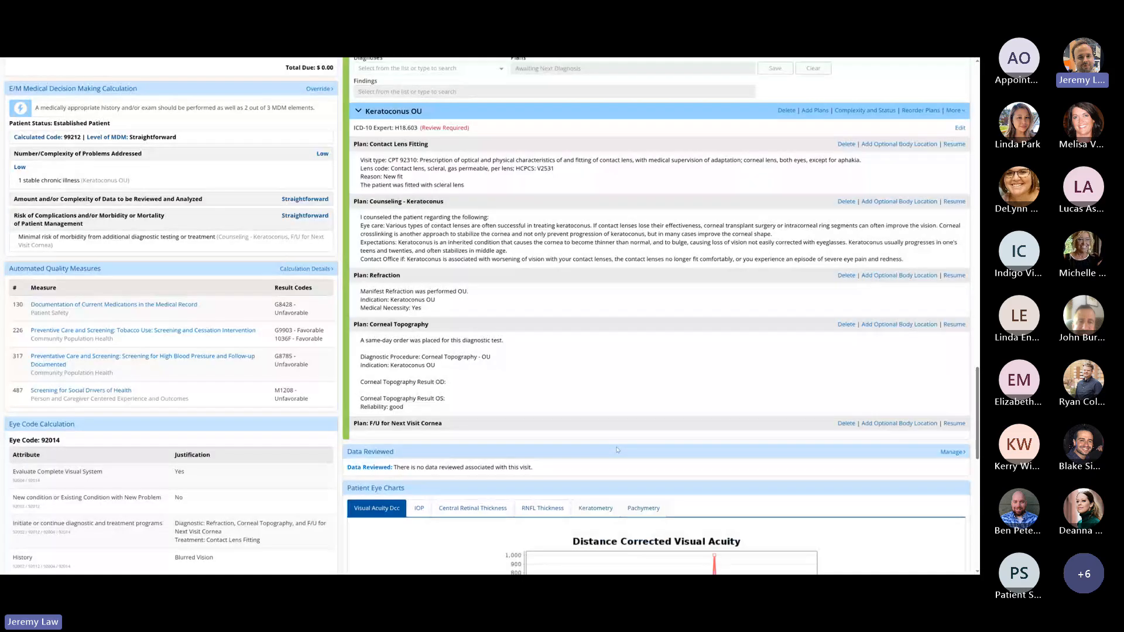
Examine the procedure codes generated in the visit's Billing section, including the codes for topography, refraction and the scleral lens.
scroll(439, 396, down, 7)
scroll(399, 319, up, 9)
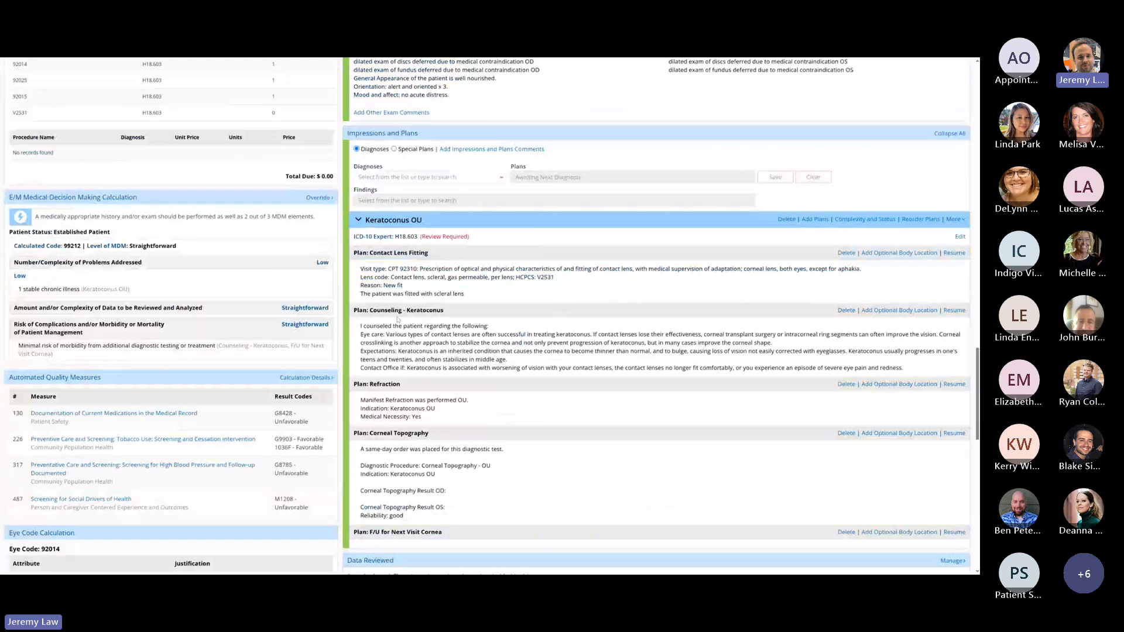
scroll(398, 319, up, 2)
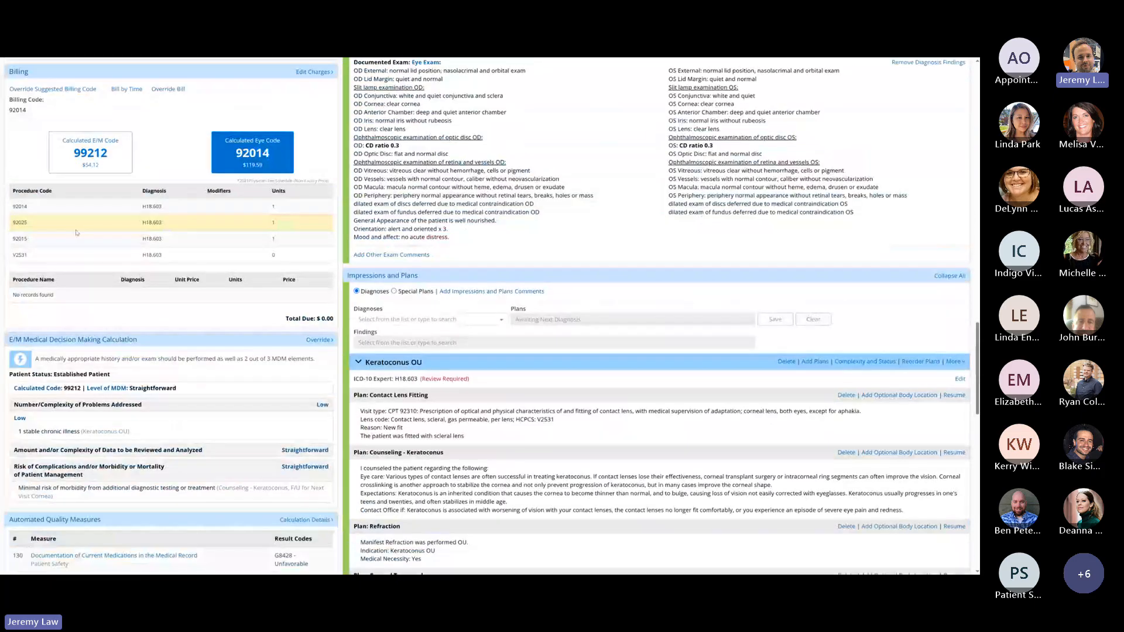
double_click(21, 222)
double_click(23, 239)
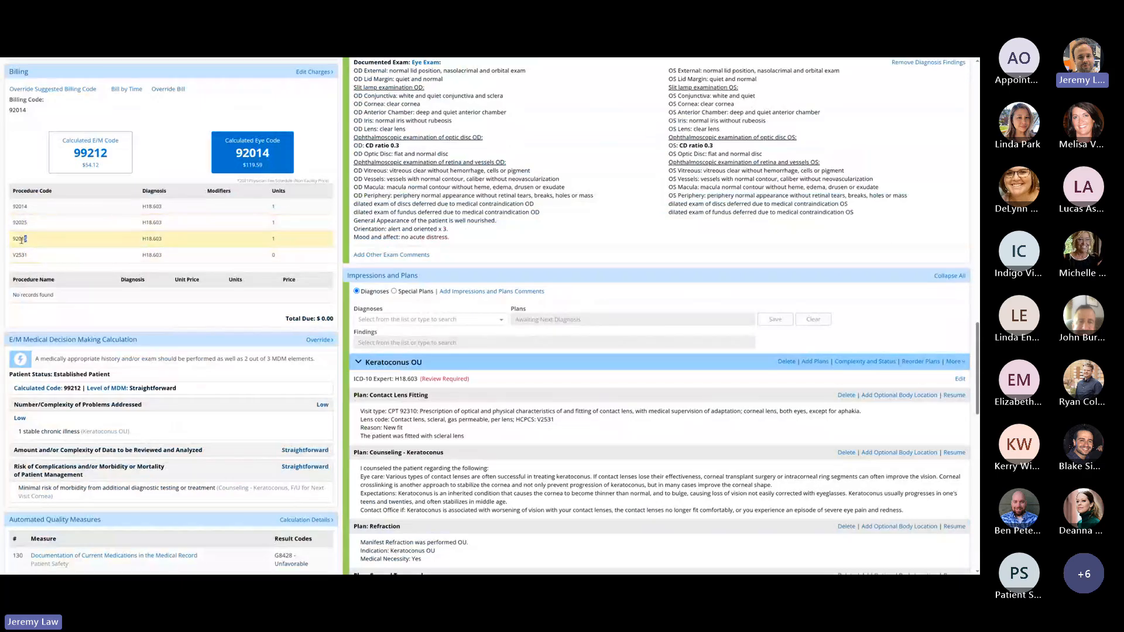
drag(32, 256, 29, 260)
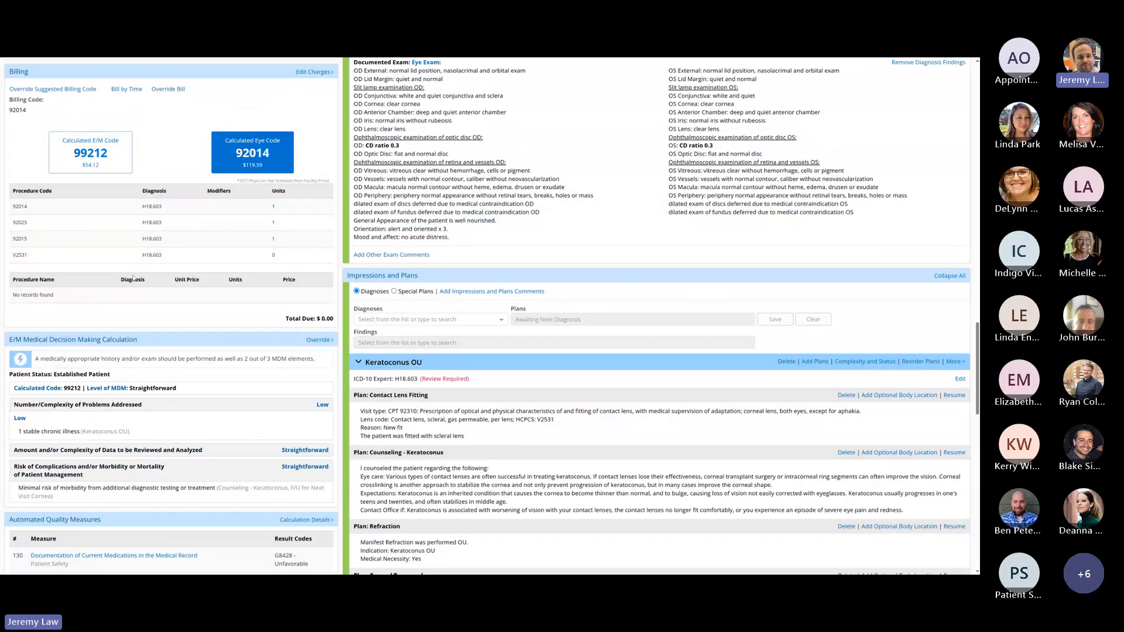
scroll(84, 203, up, 1)
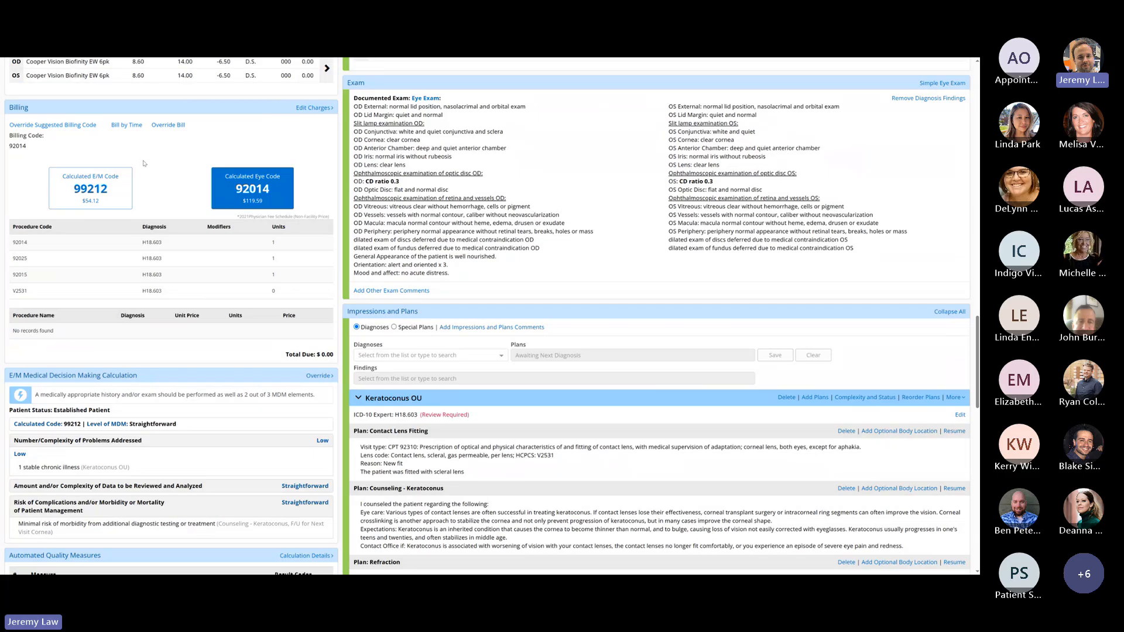
Override the visit's suggested billing code with No E/M Visit.
click(73, 128)
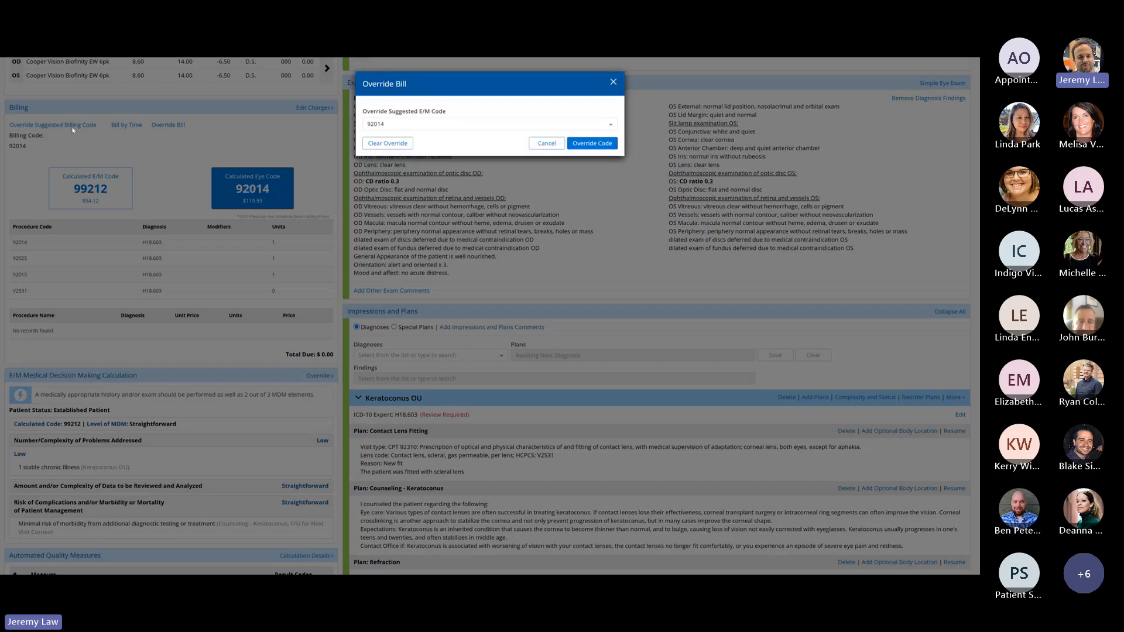
click(489, 124)
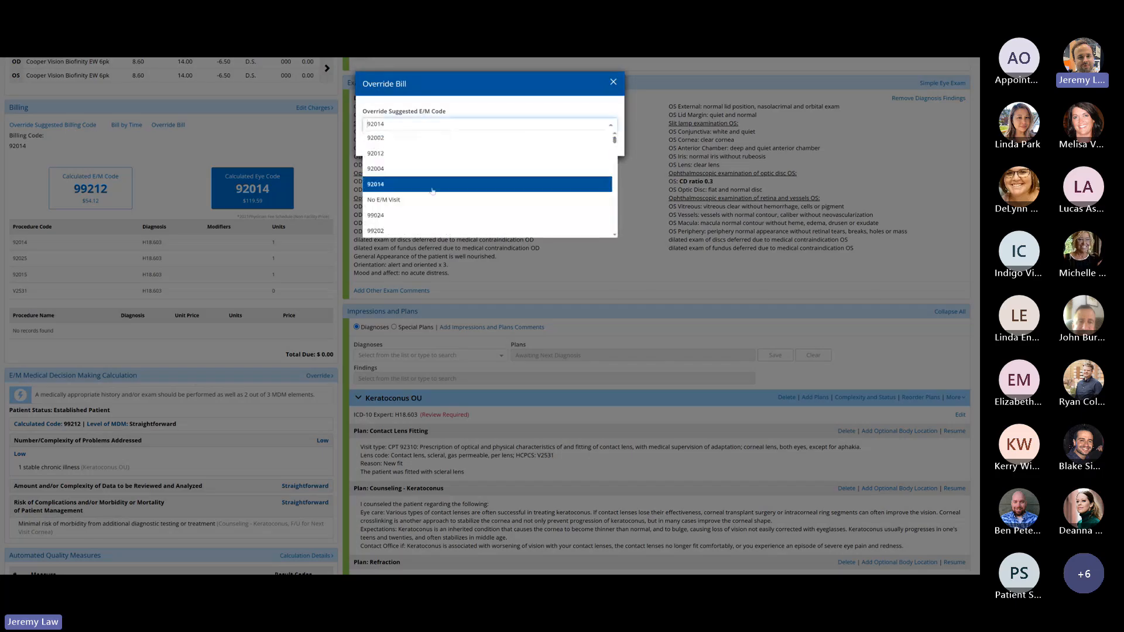
click(401, 206)
click(591, 144)
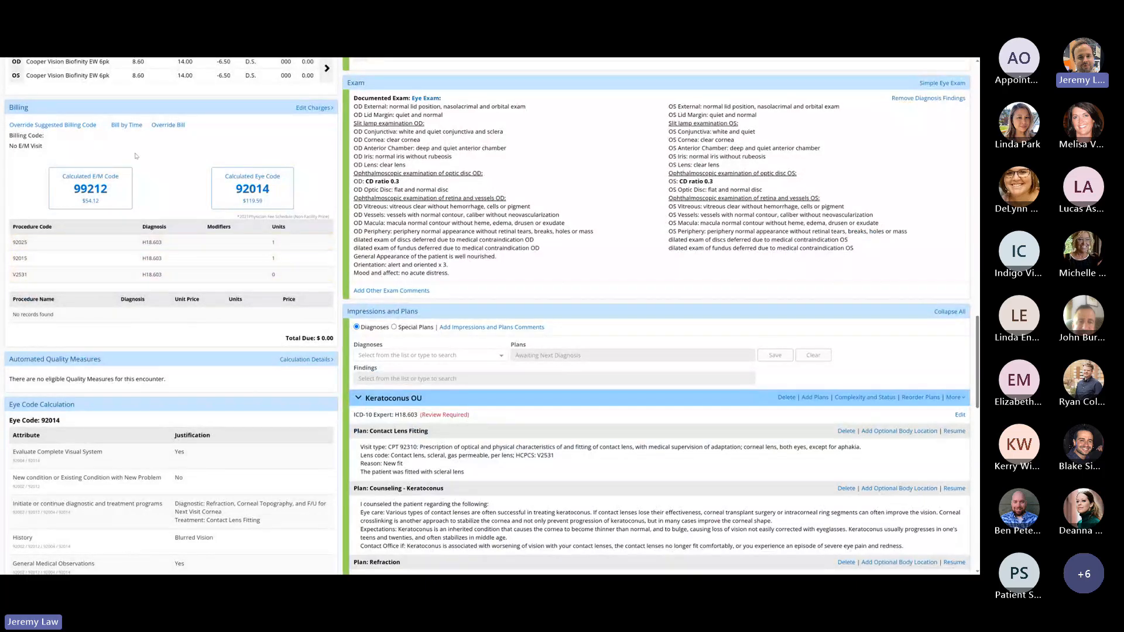
Override the visit's billing code with 92014.
click(70, 126)
click(431, 125)
click(387, 183)
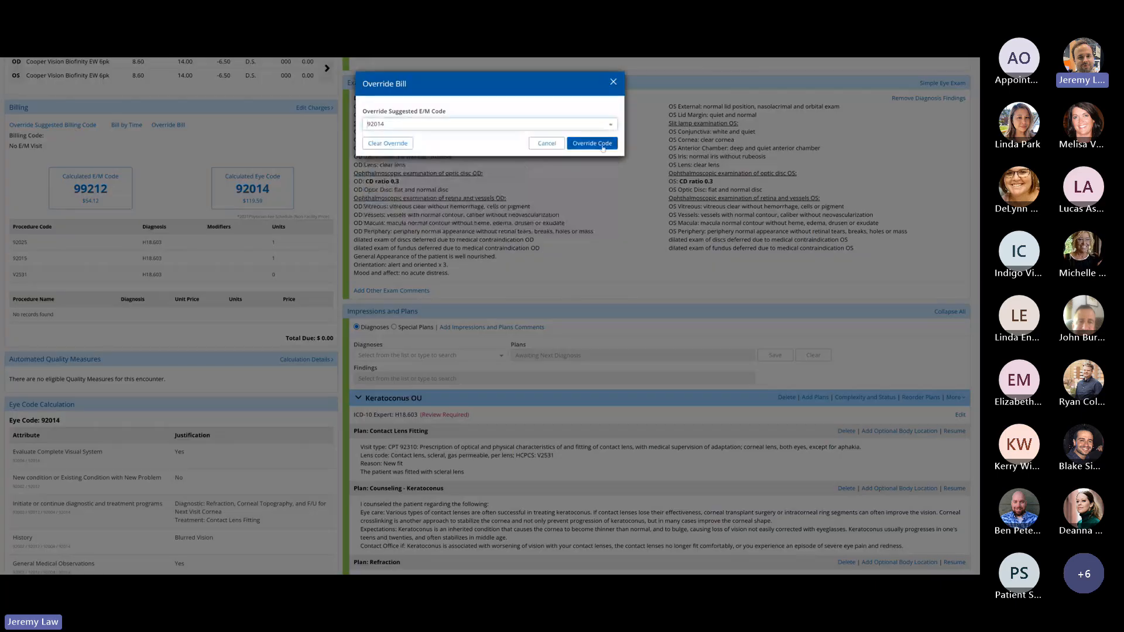
click(603, 148)
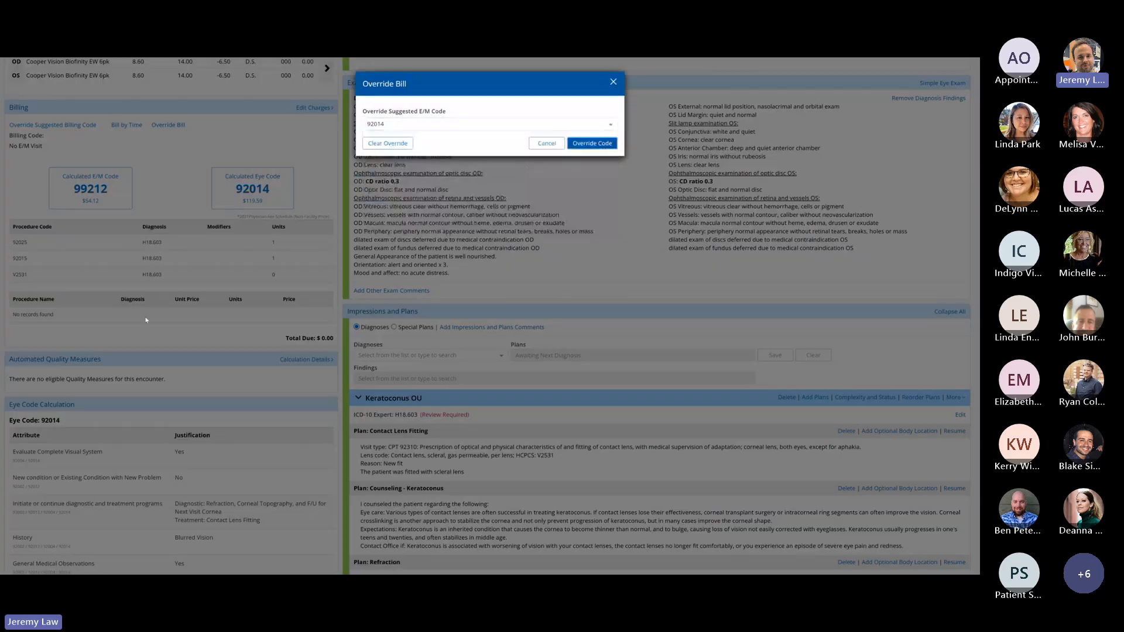
click(590, 144)
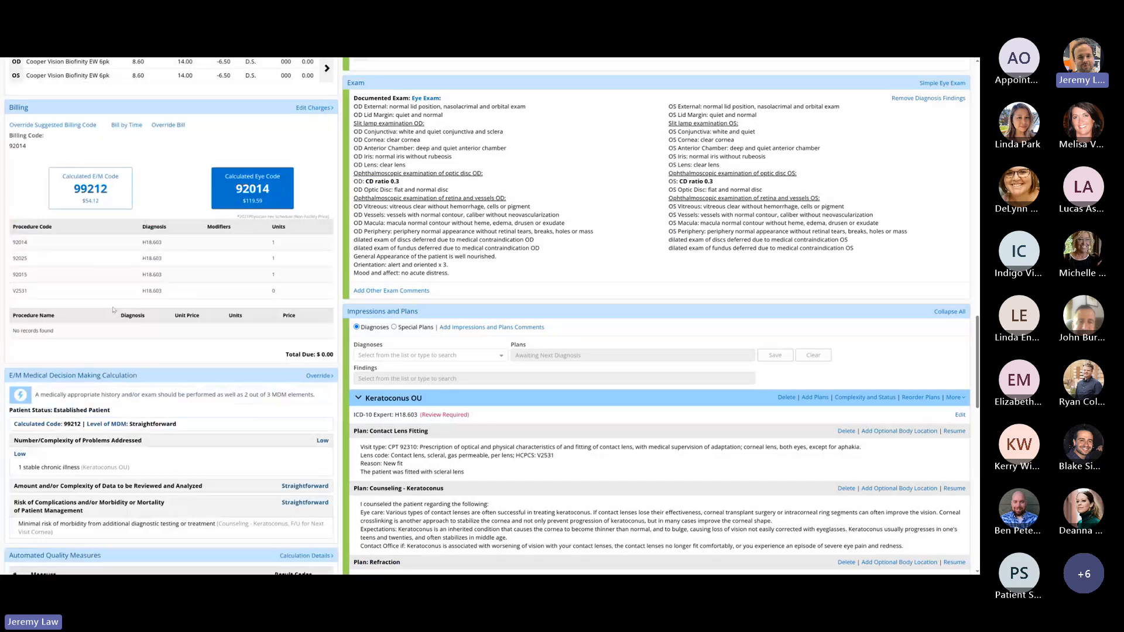
Return to the beginning of the visit note and show its integration actions.
scroll(707, 279, up, 15)
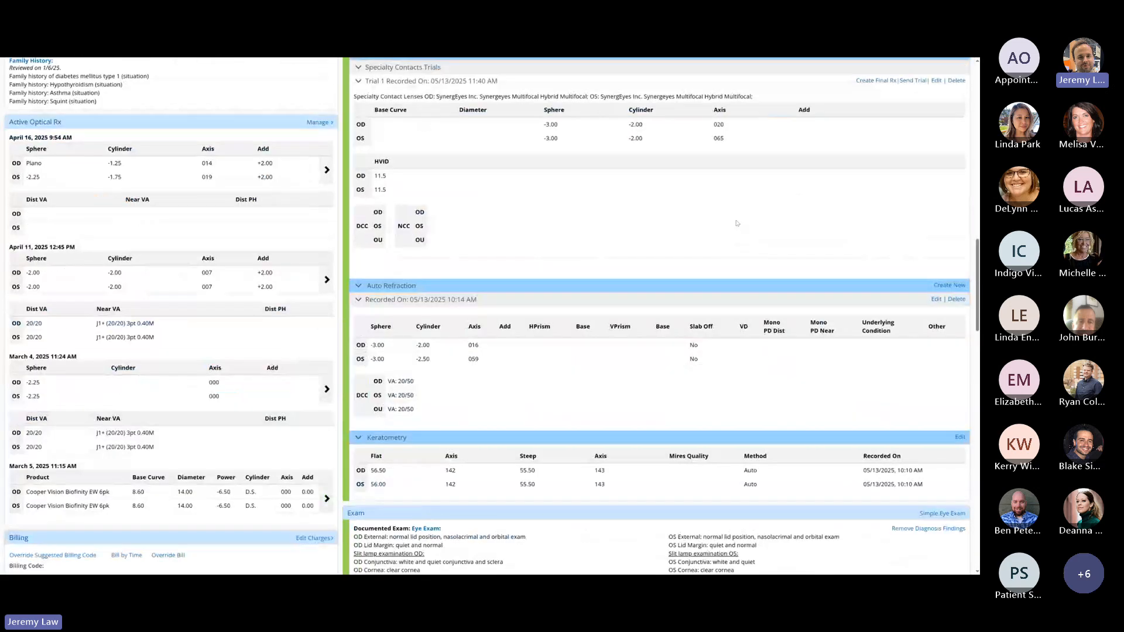
scroll(488, 212, up, 10)
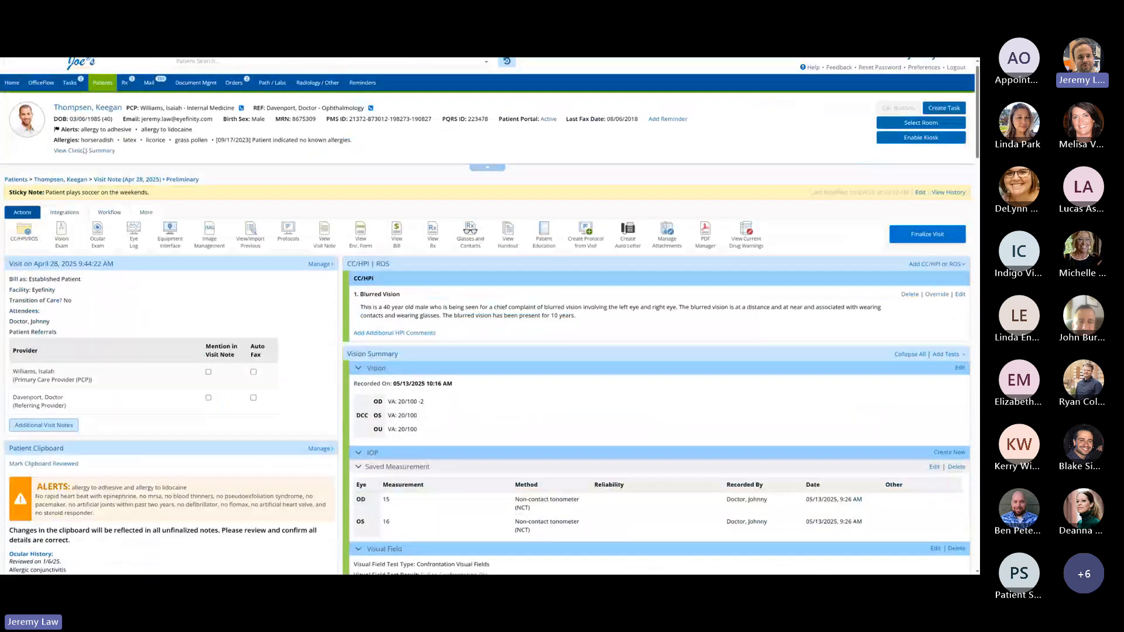
click(64, 212)
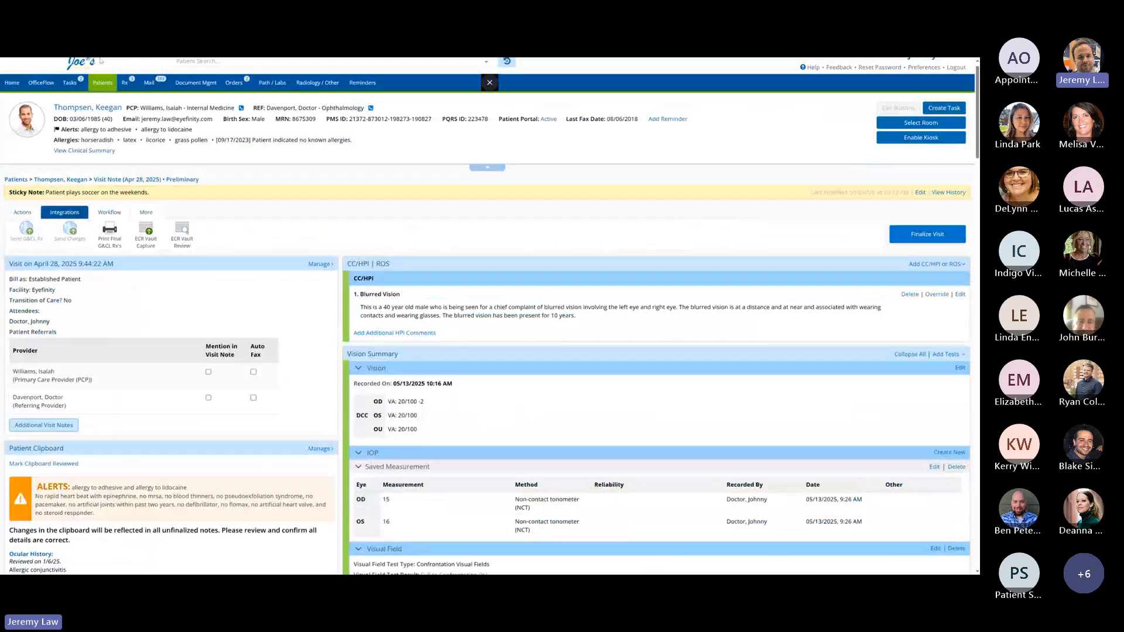
click(77, 179)
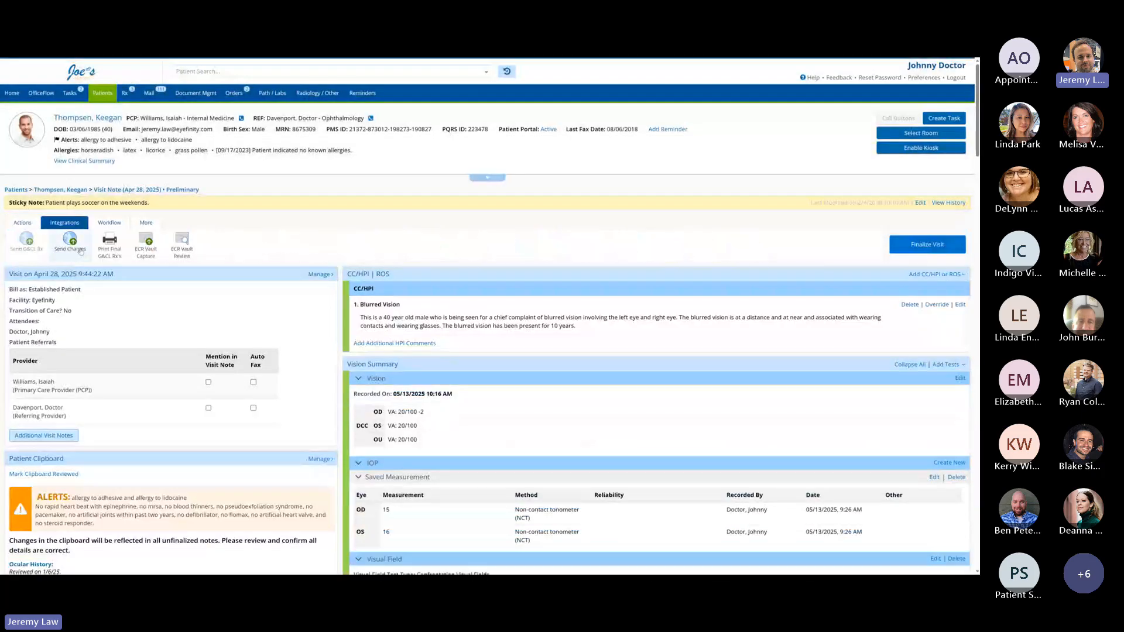
Send the visit's charges and finalize the visit from the visit note.
click(81, 250)
scroll(364, 289, down, 3)
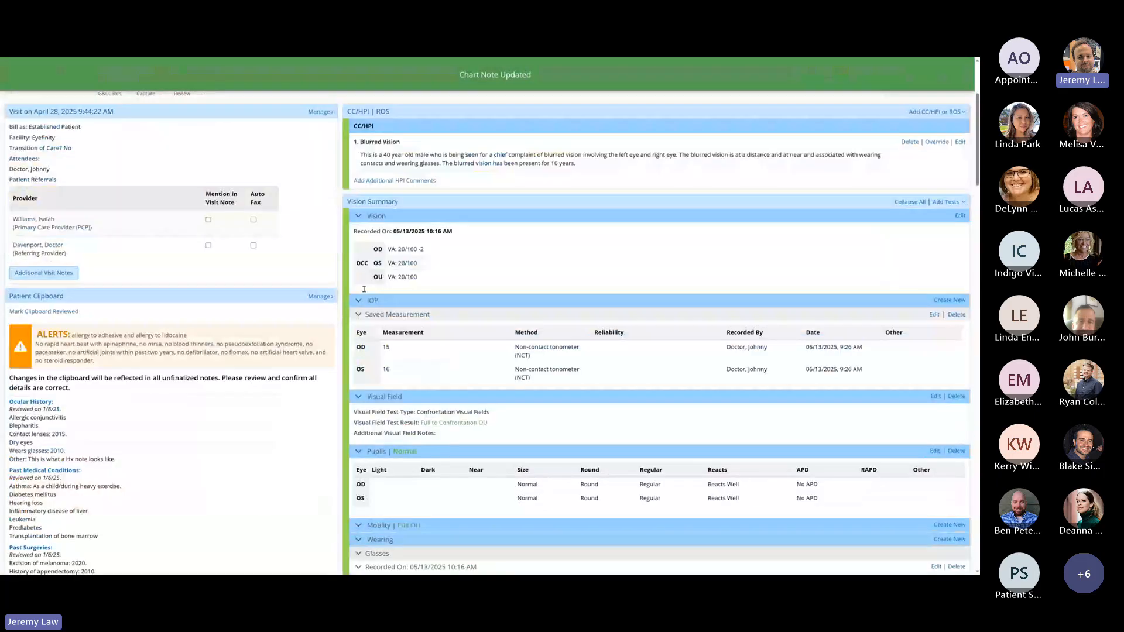
scroll(364, 289, down, 2)
scroll(266, 266, up, 3)
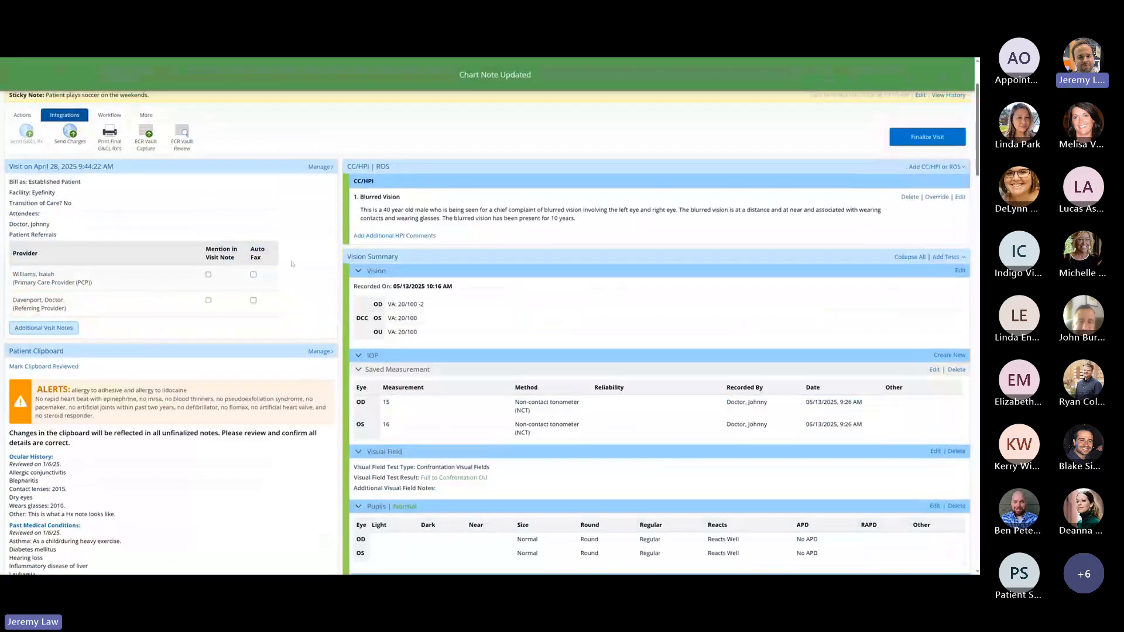
click(931, 138)
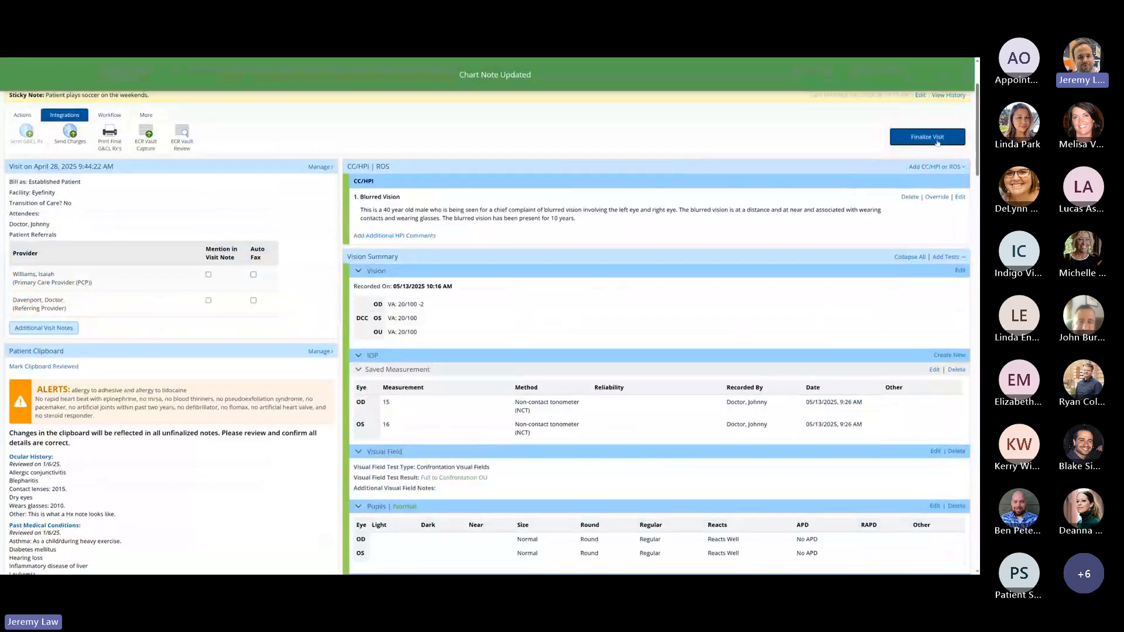
click(650, 348)
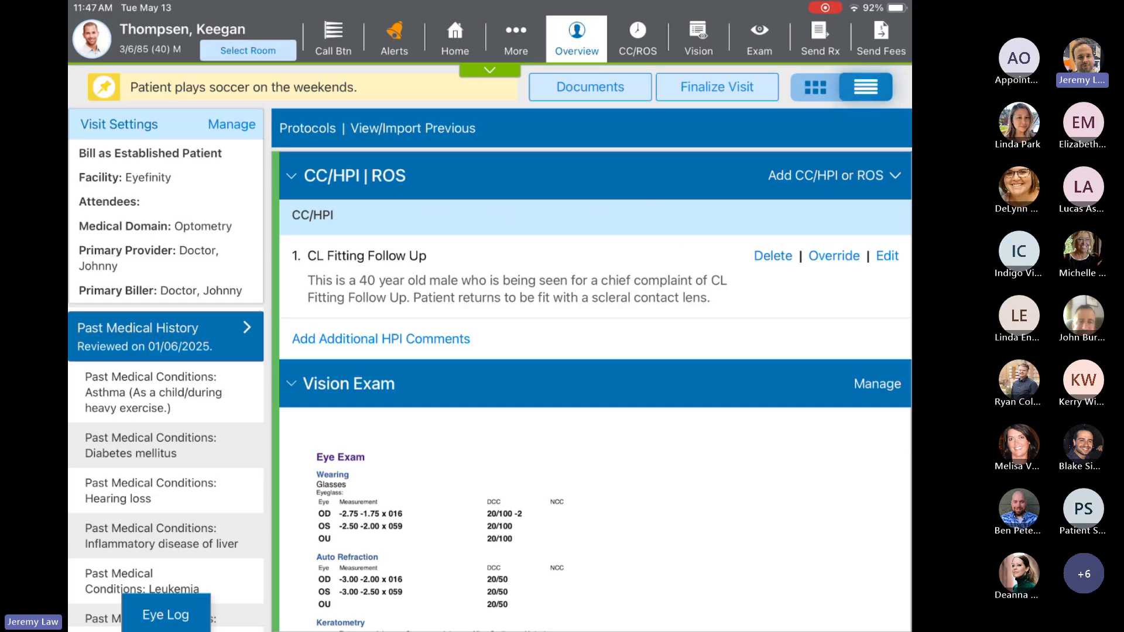
Compare the follow-up visit's tile and list overviews, and review its Vision Exam refraction, keratometry, pupil, IOP and visual field entries.
click(816, 87)
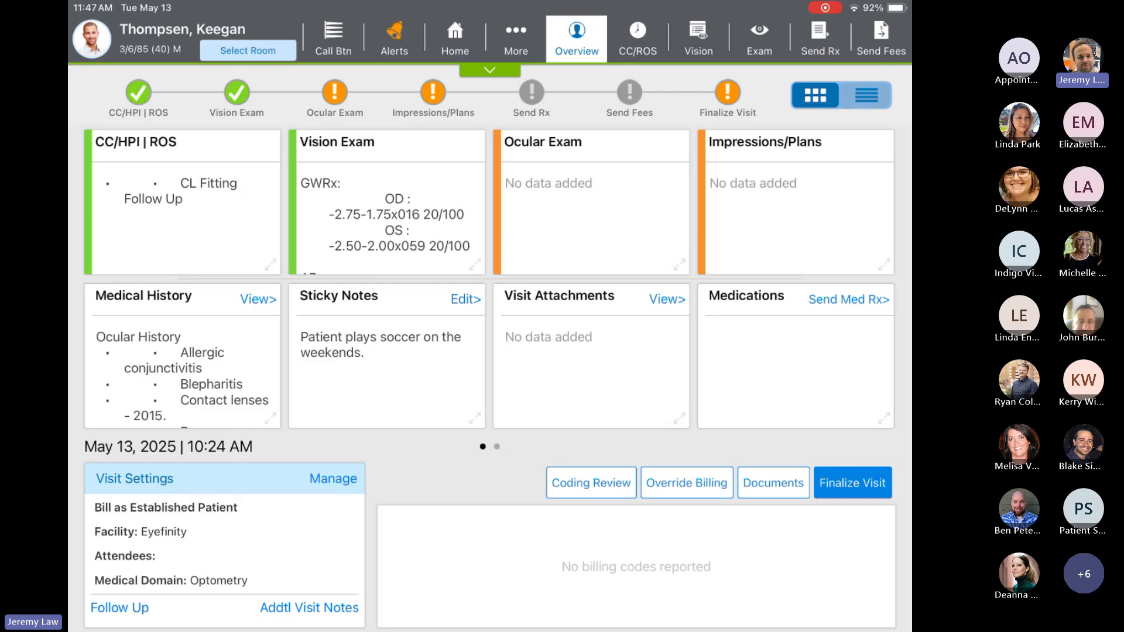
click(867, 95)
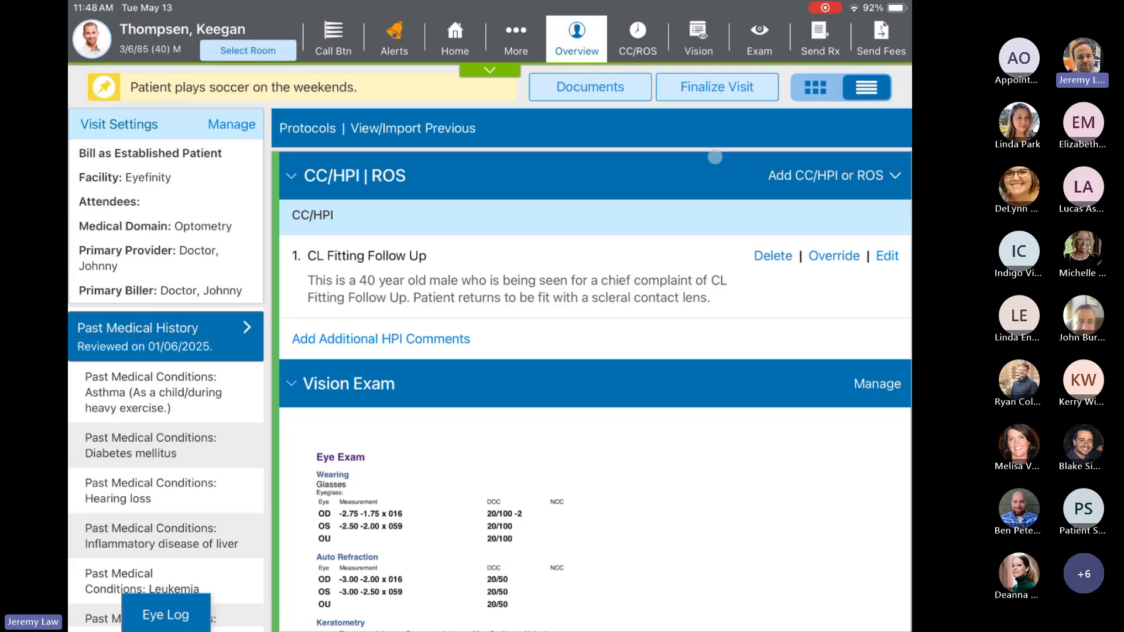
scroll(594, 518, down, 4)
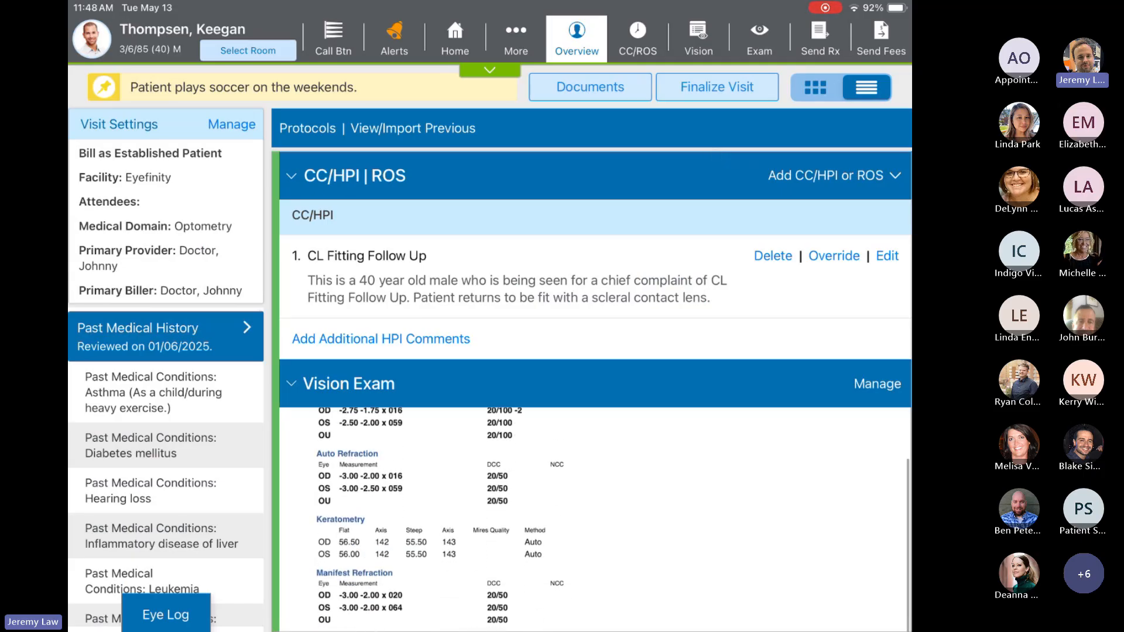
scroll(594, 410, down, 5)
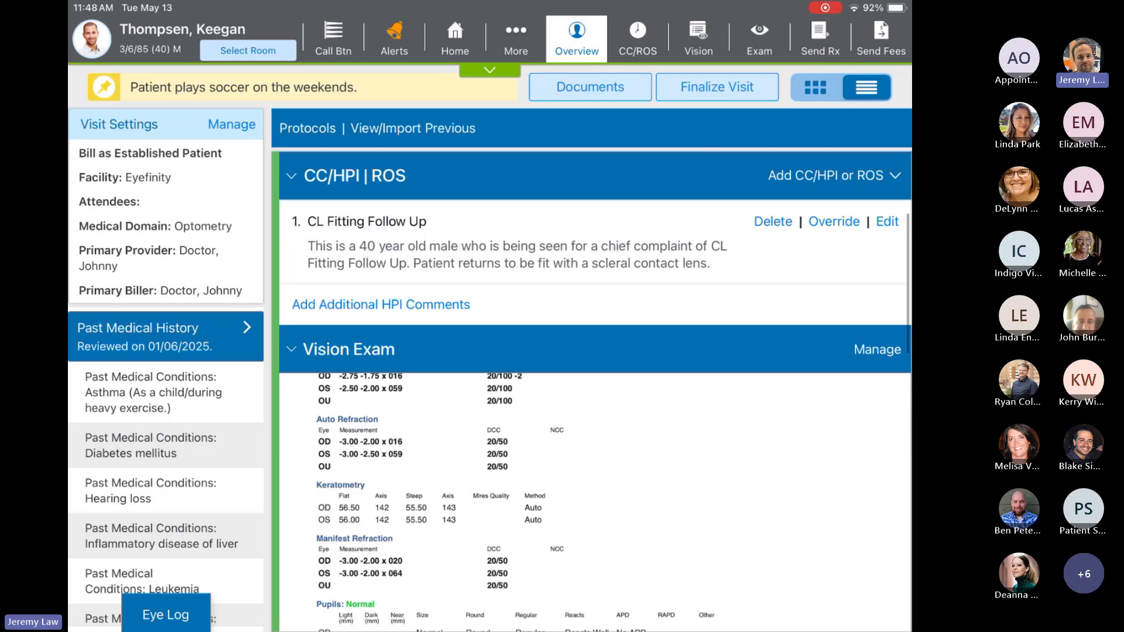
scroll(594, 419, up, 3)
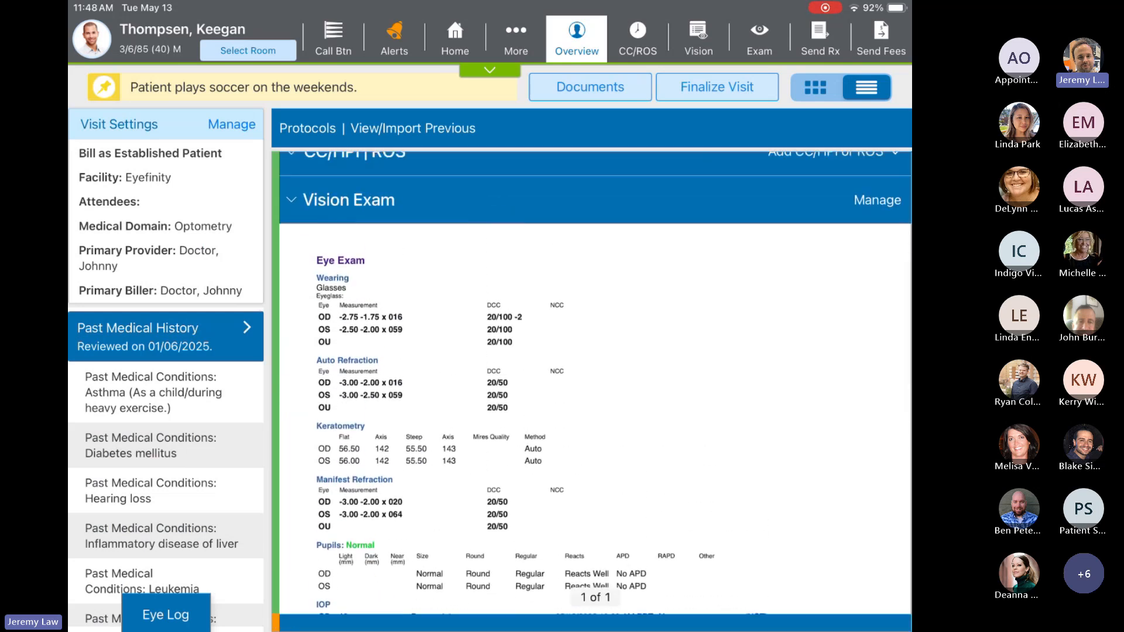
scroll(595, 419, down, 3)
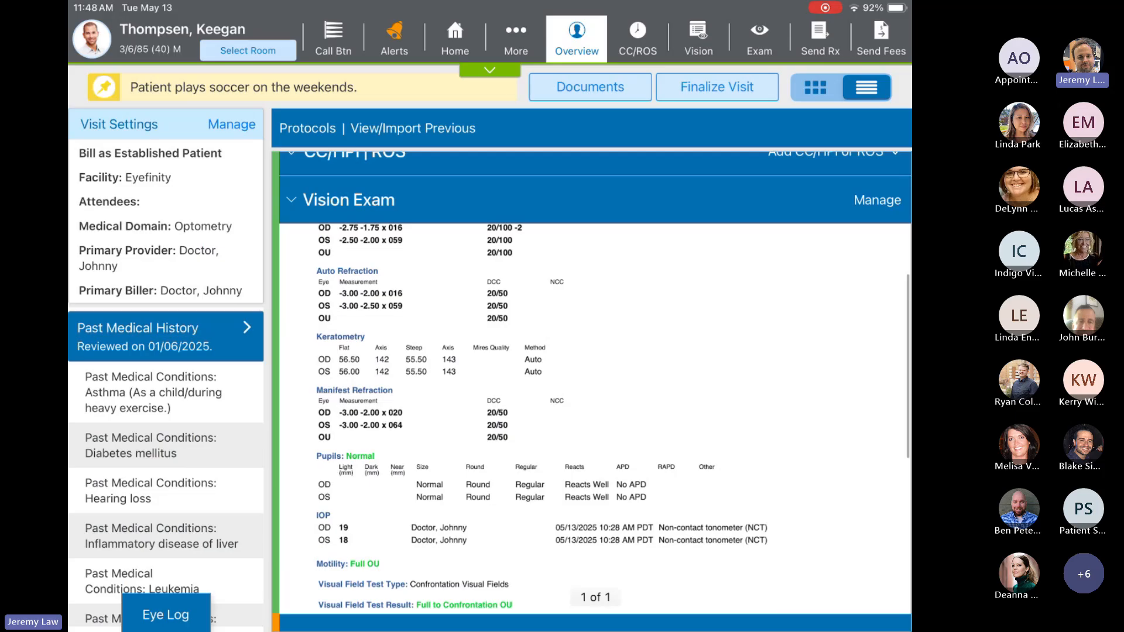
scroll(595, 418, down, 7)
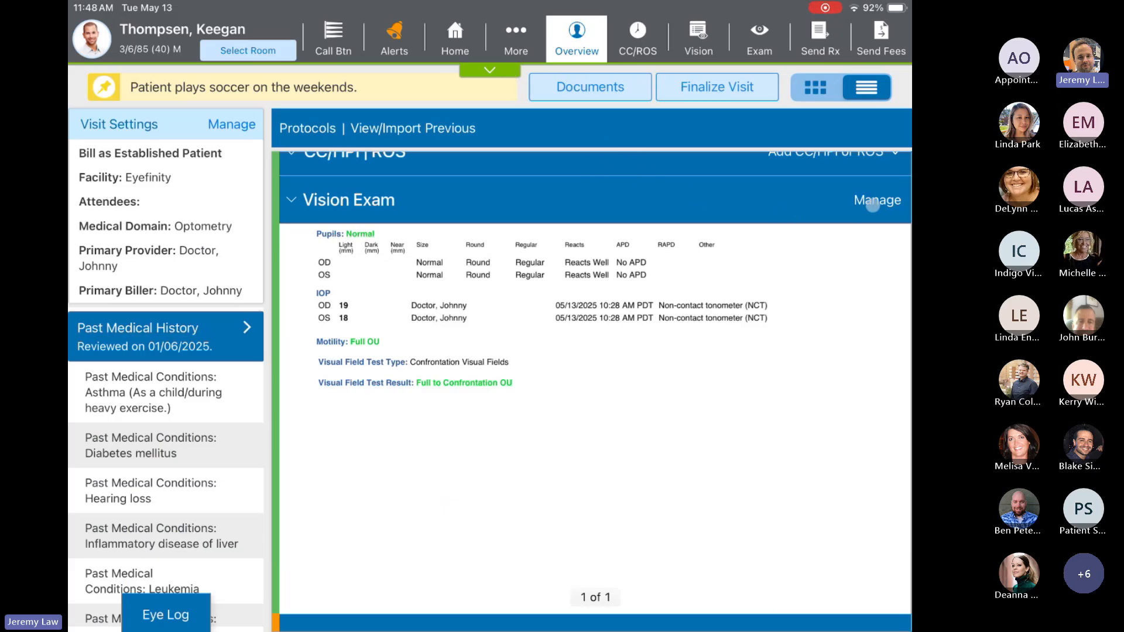
Add a specialty lens trial to the vision exam and import the SynergEyes Trial 1 dated 05/13/2025 from the refraction history.
click(872, 205)
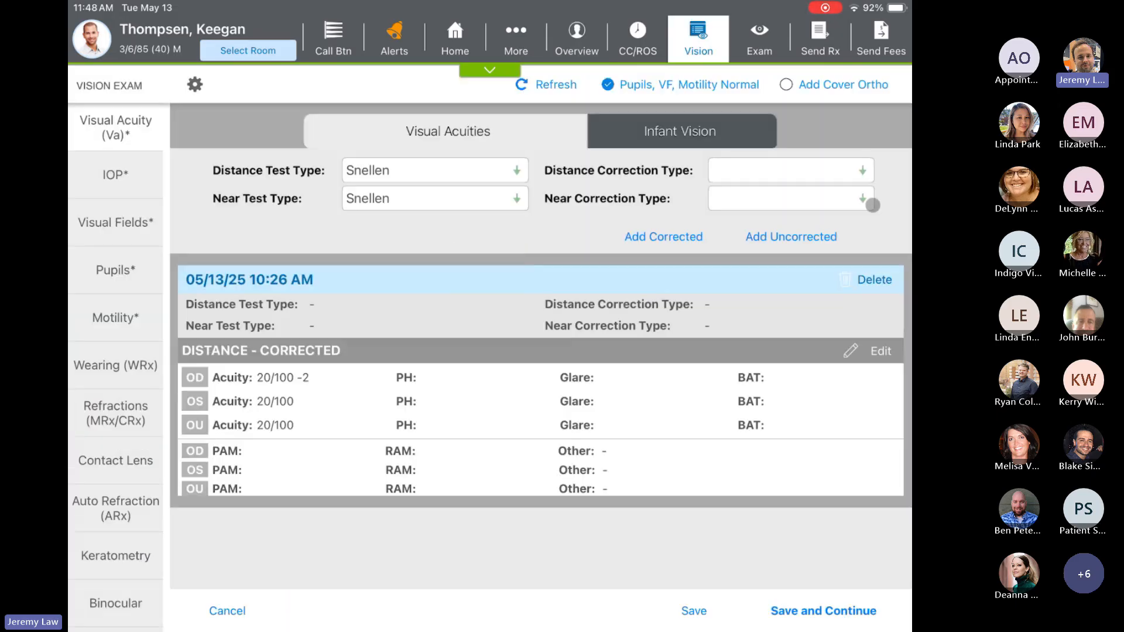
click(121, 471)
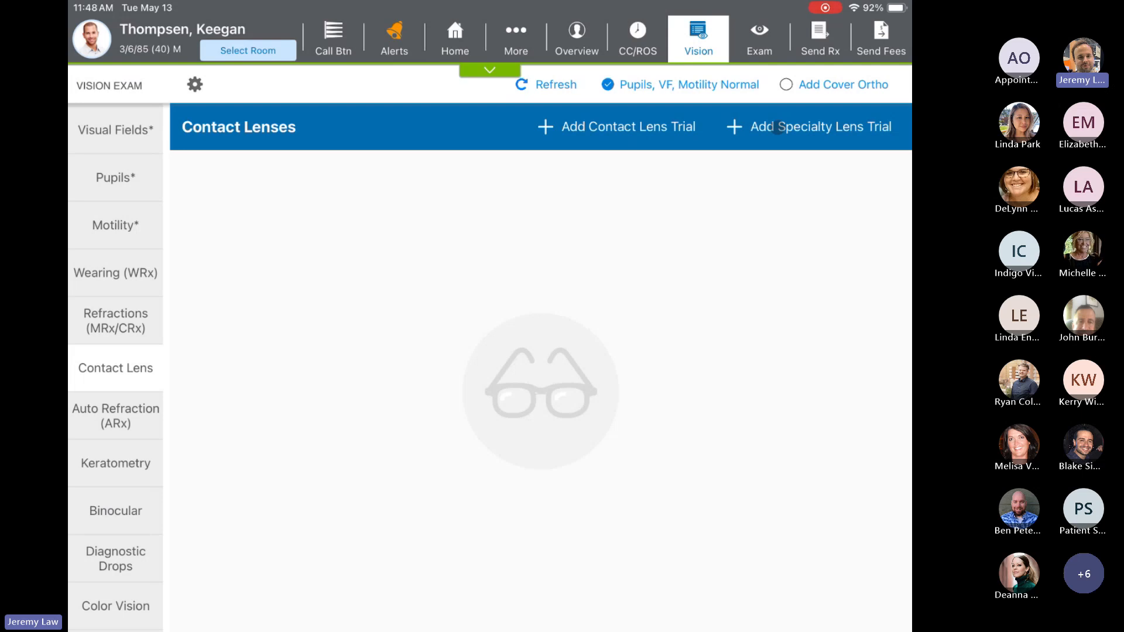
click(777, 127)
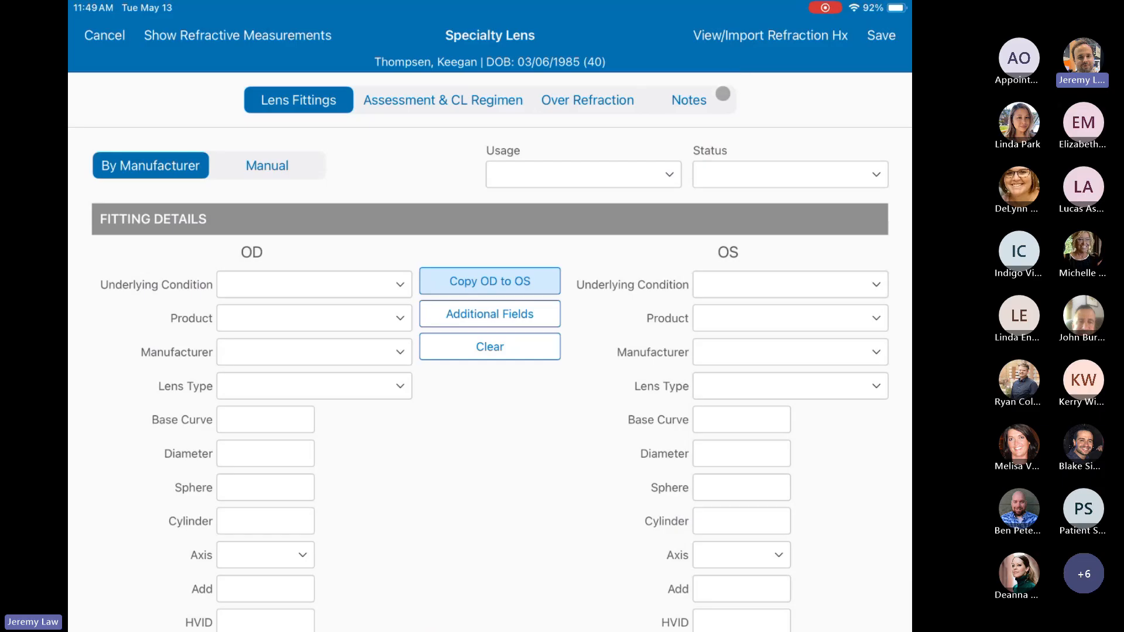
click(769, 41)
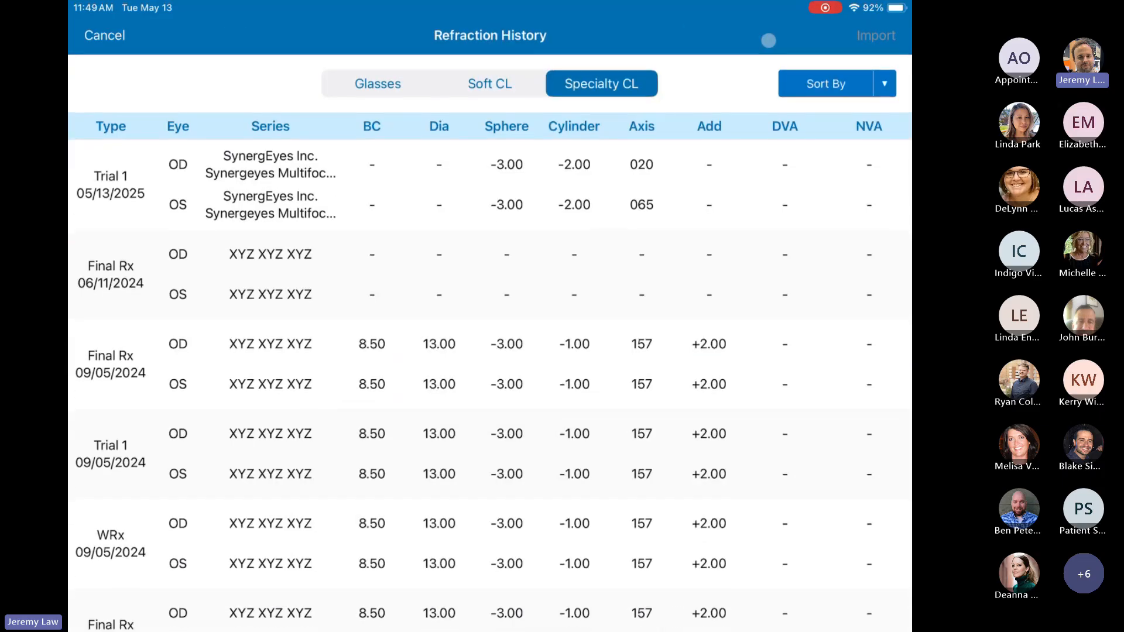
click(356, 164)
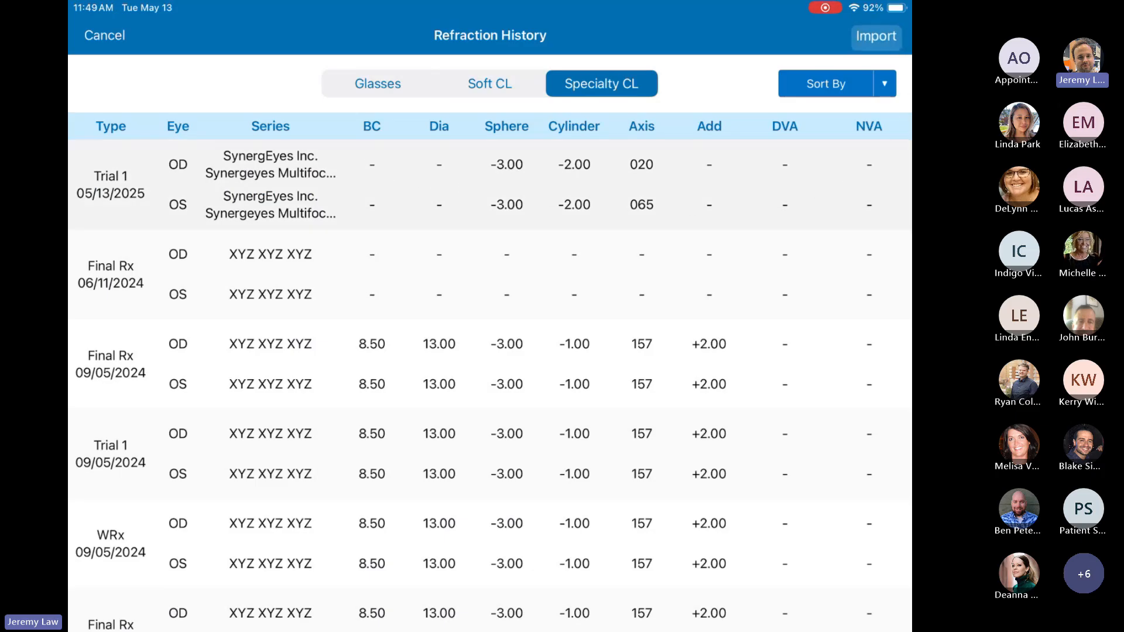
click(876, 36)
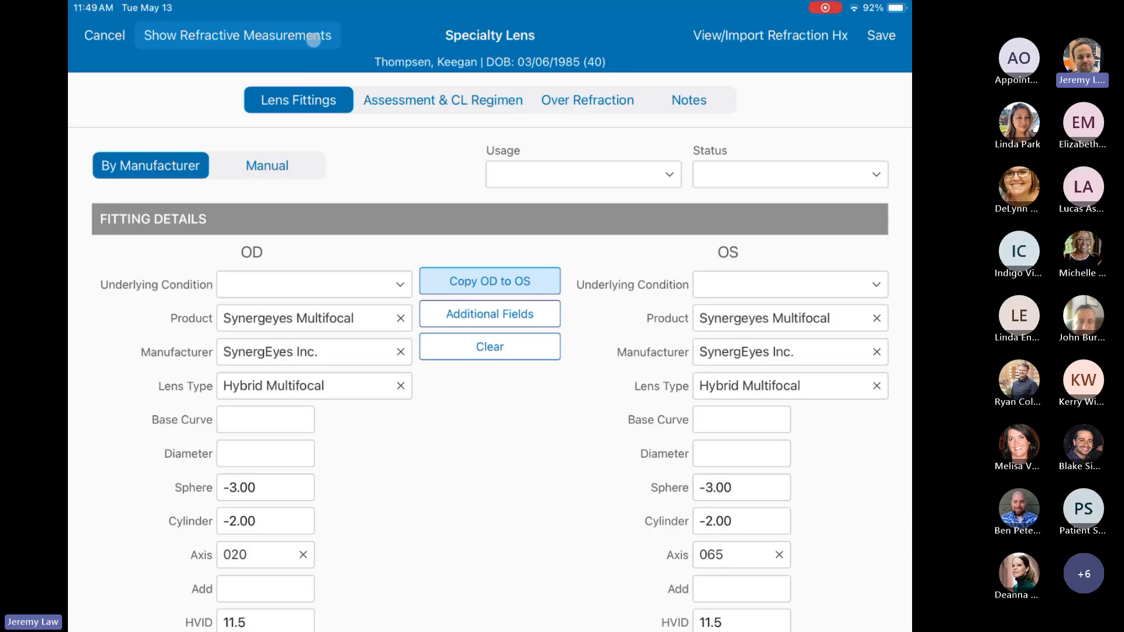
Review the keratometry, wearing glasses, autorefraction and manifest measurements alongside the specialty lens fitting, and hide them again.
click(314, 40)
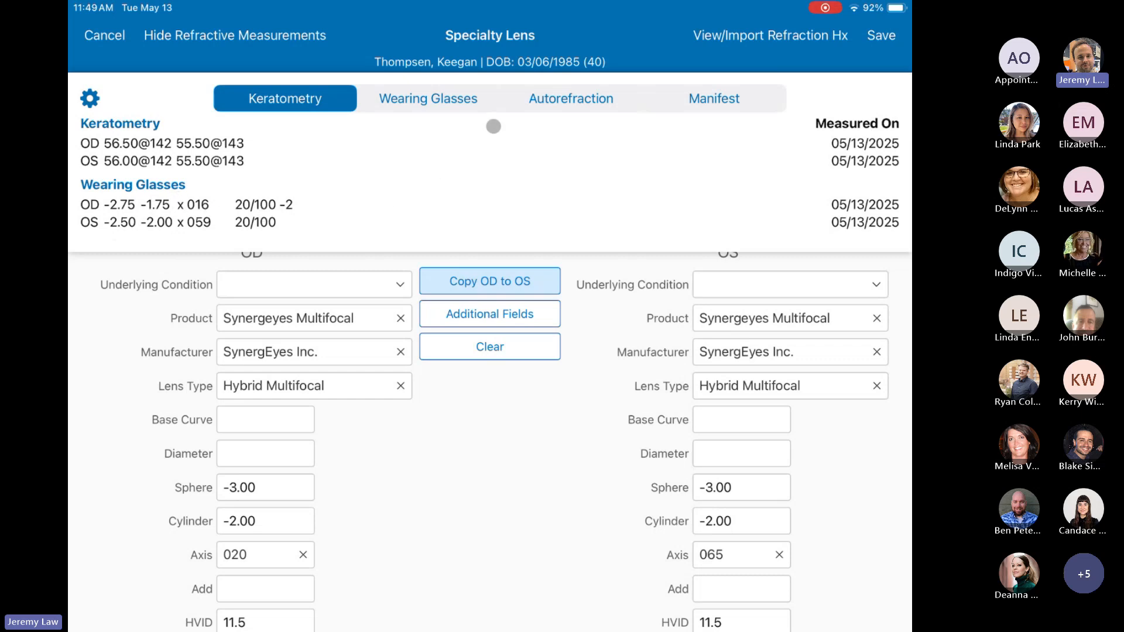
click(581, 105)
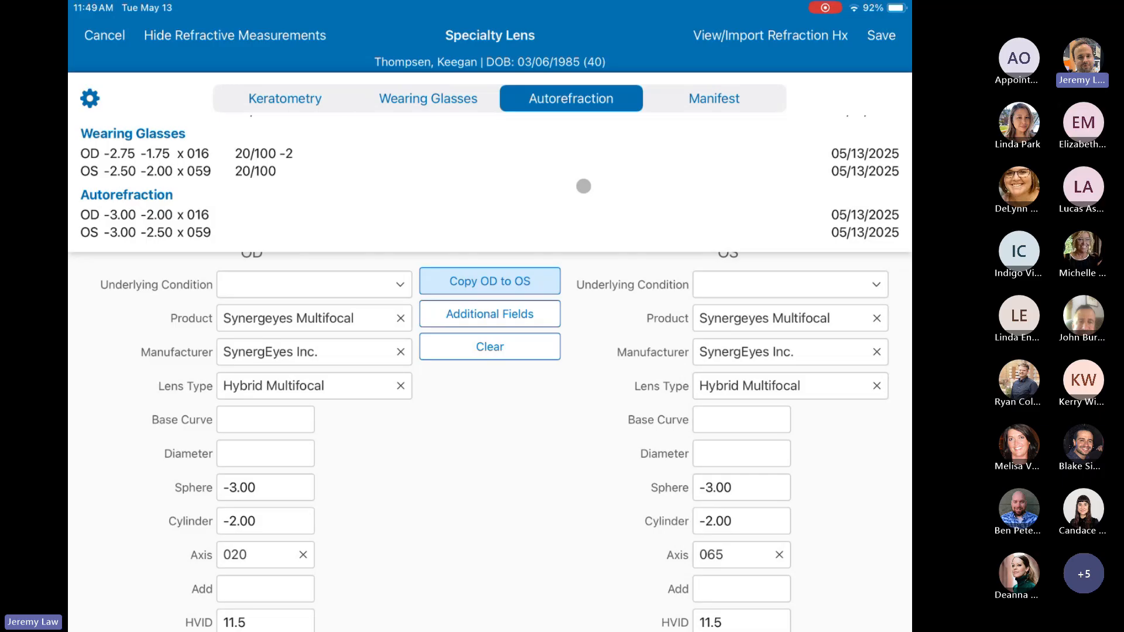
click(727, 96)
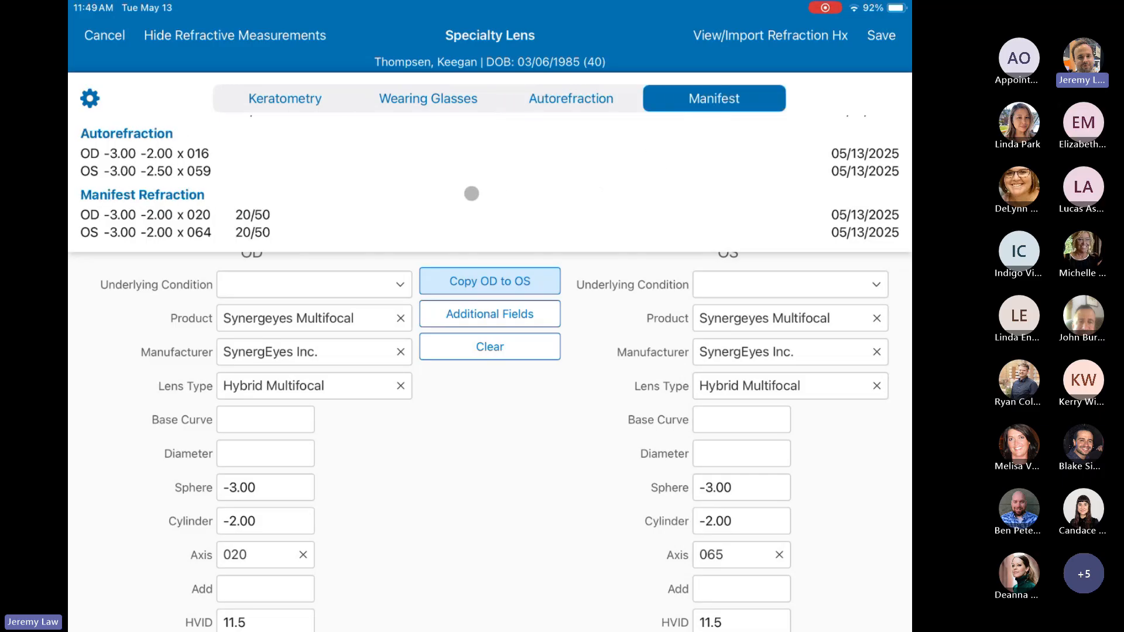
click(324, 99)
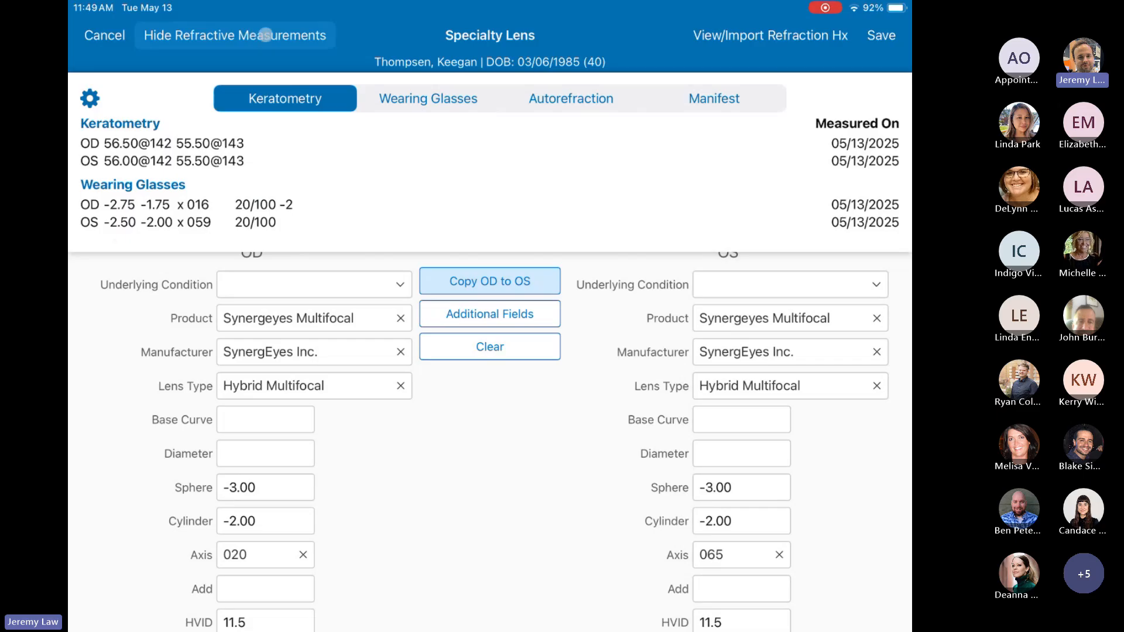
click(265, 36)
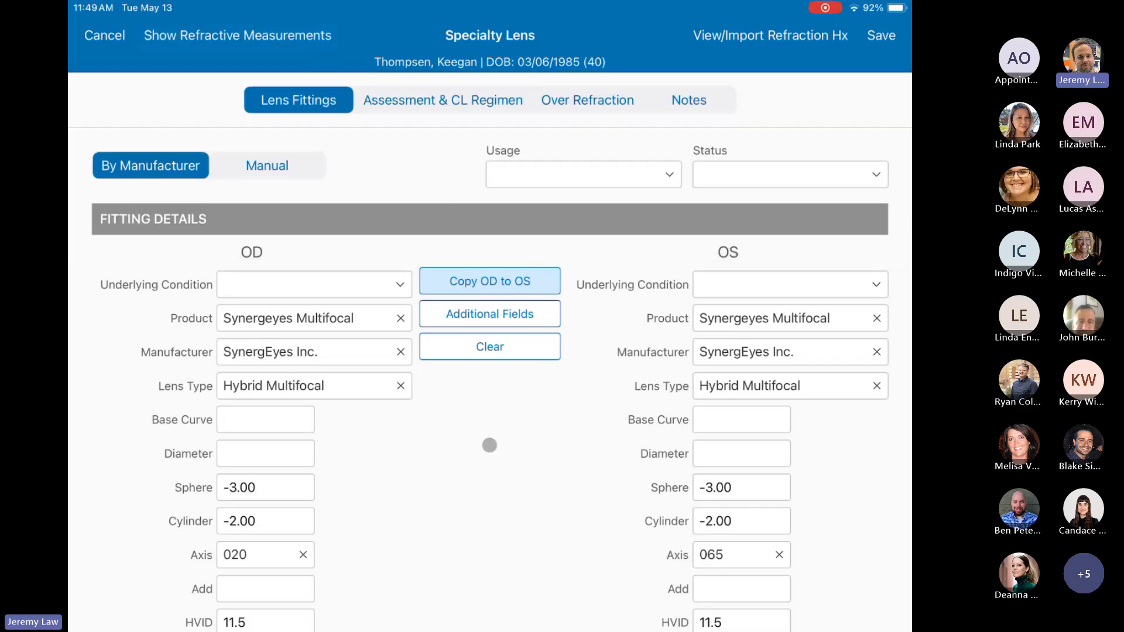
Set the OD trial lens's base curve to 7.67 and its diameter to 14.5.
scroll(488, 445, up, 1)
scroll(485, 434, up, 1)
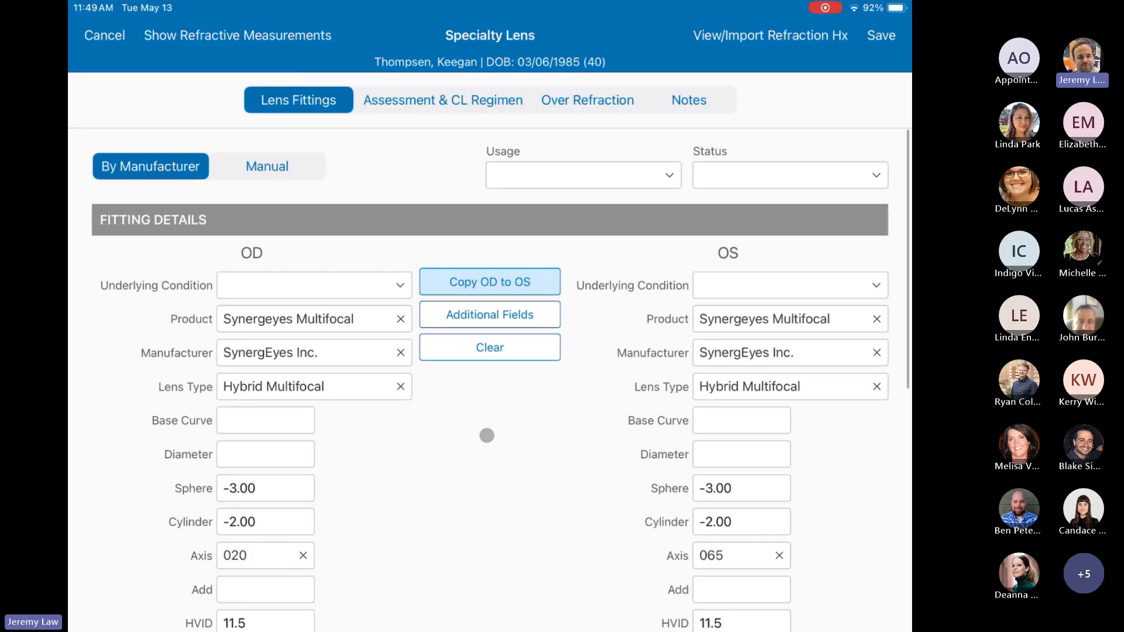
scroll(555, 434, down, 3)
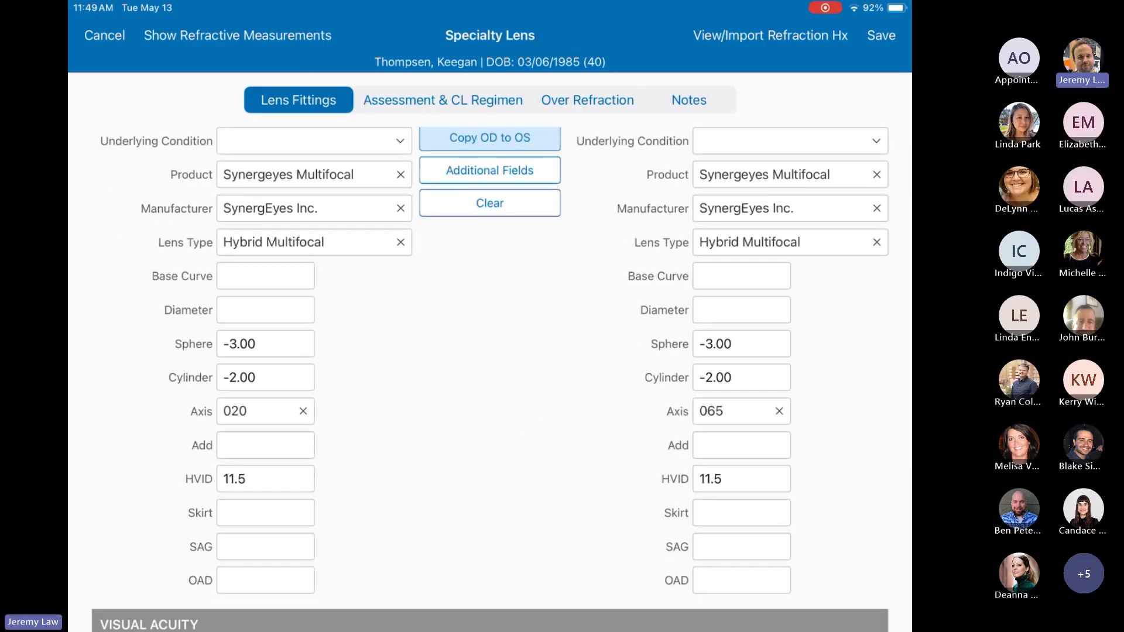
click(253, 276)
text(7)
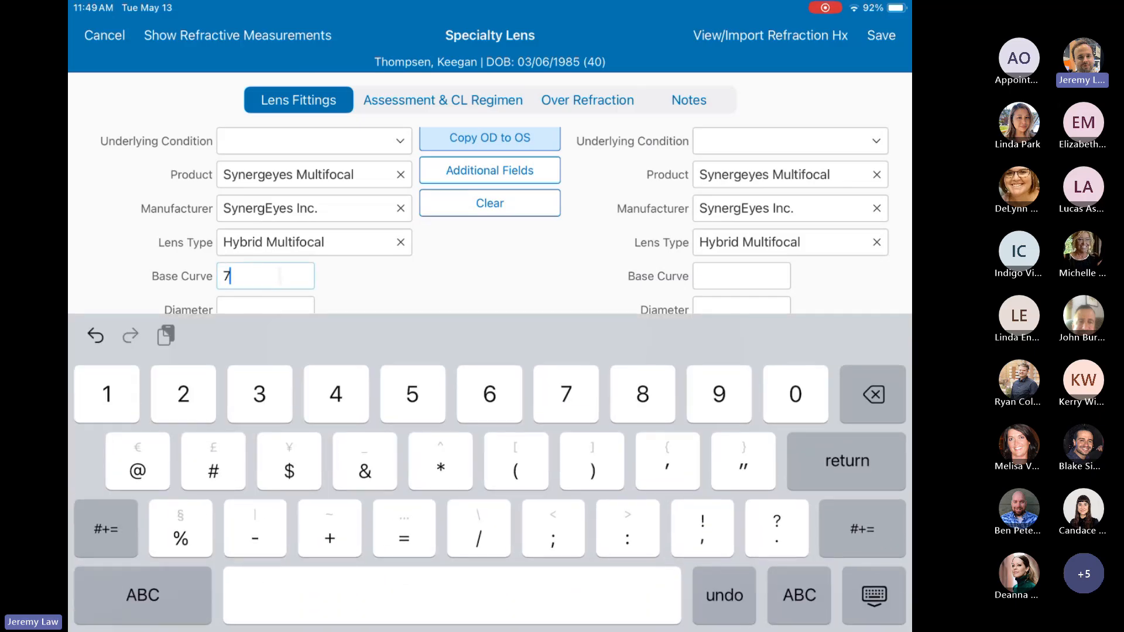
text(.67)
click(874, 596)
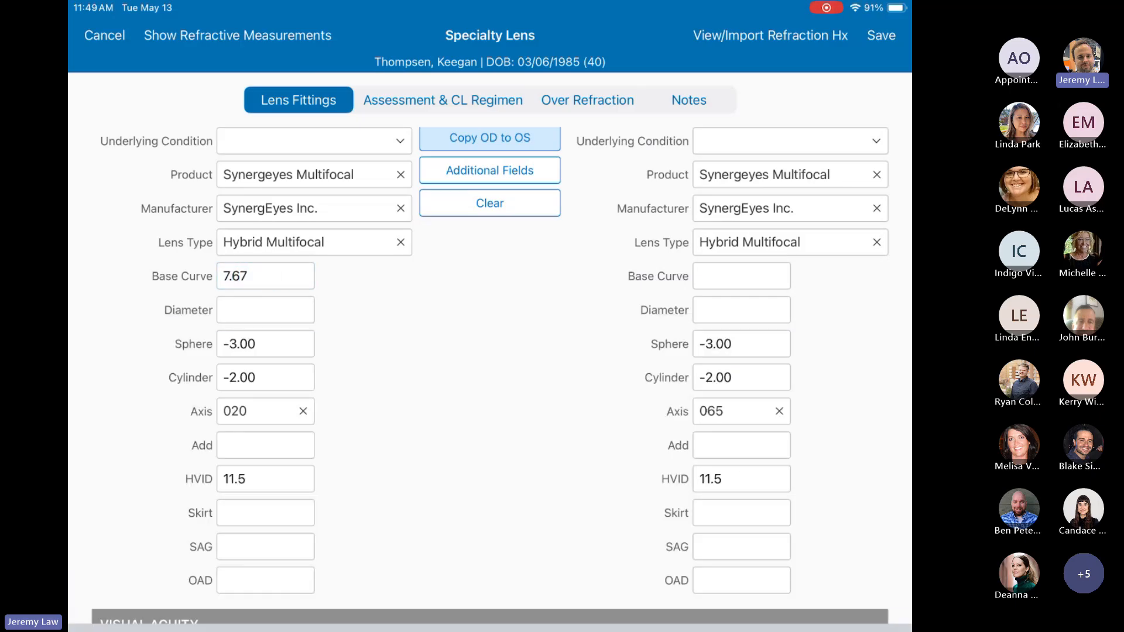
click(265, 310)
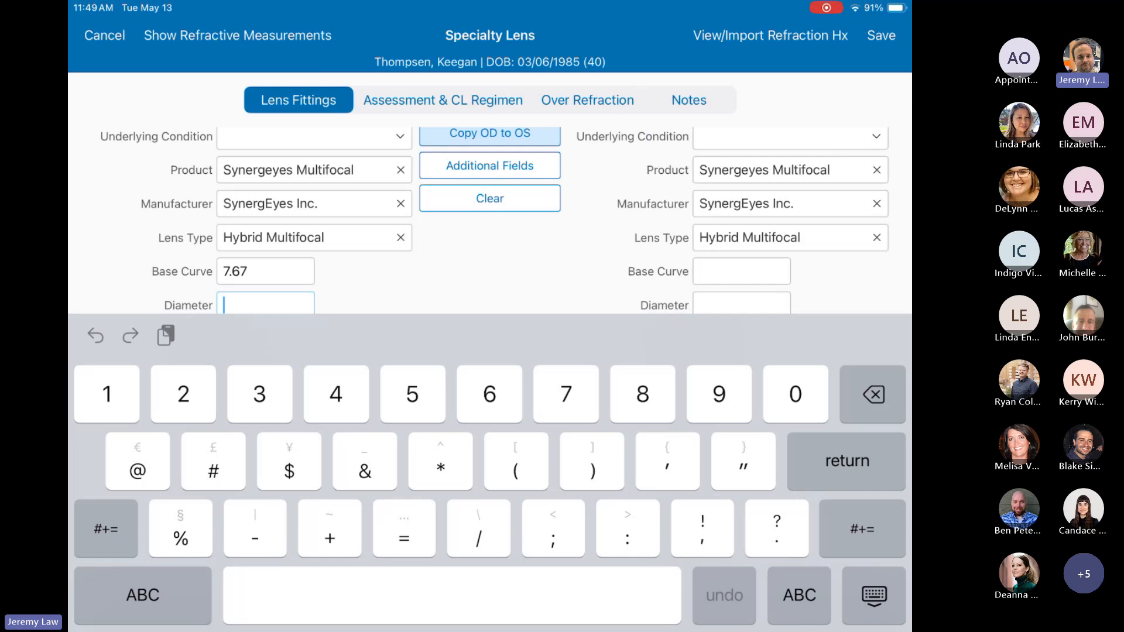
text(14.5)
click(874, 596)
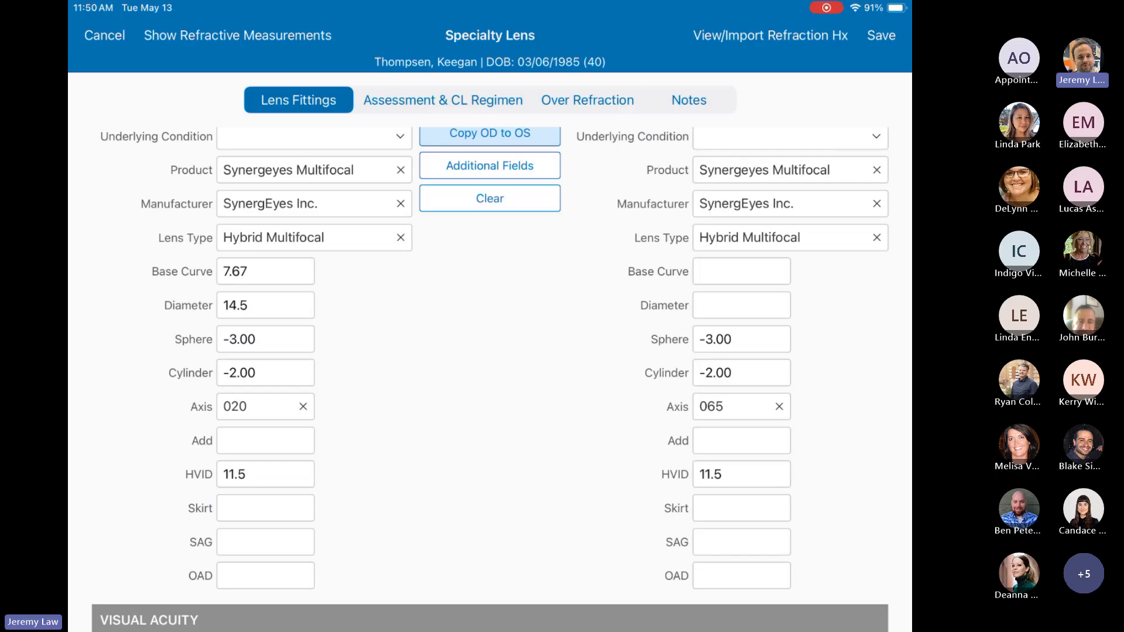
Set the OD trial lens's skirt to 44 and its SAG to 3600.
click(265, 508)
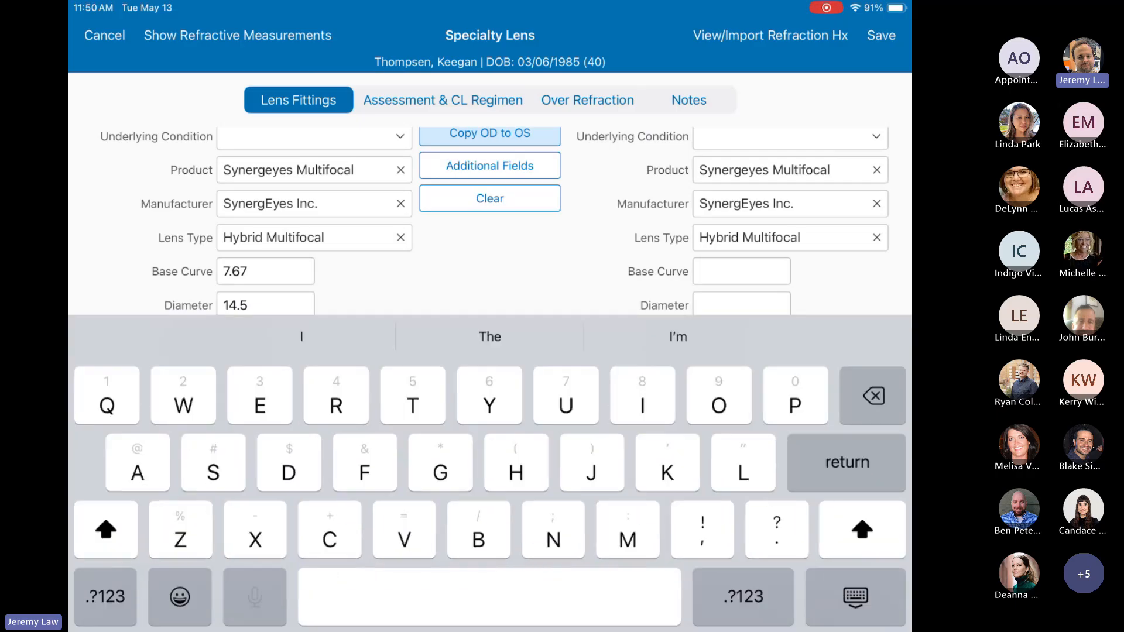
text(44)
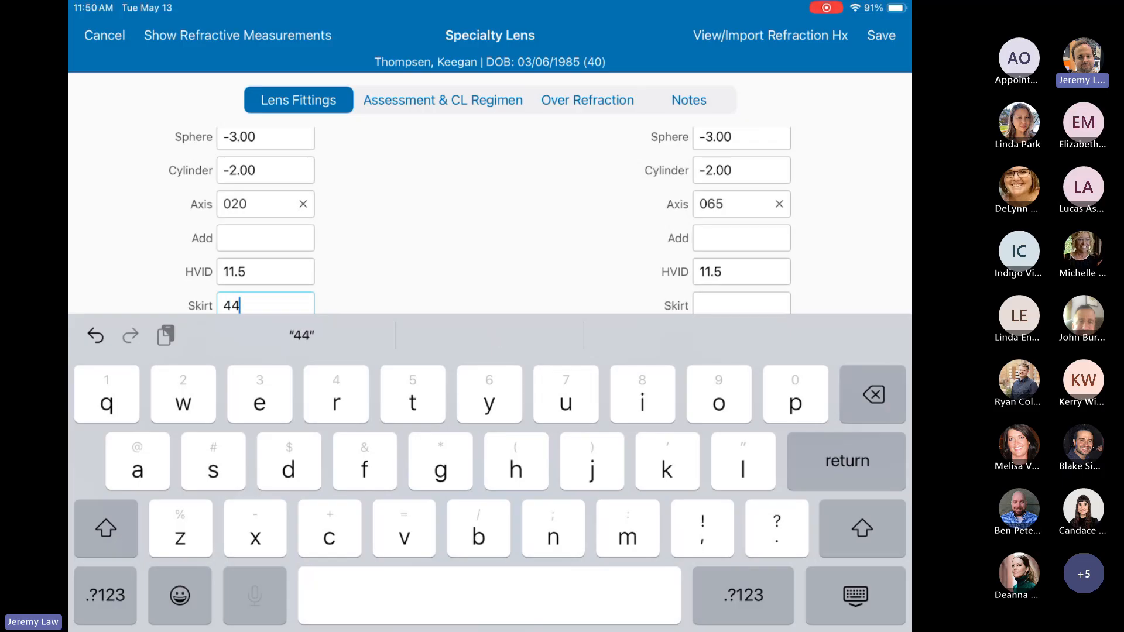
click(856, 596)
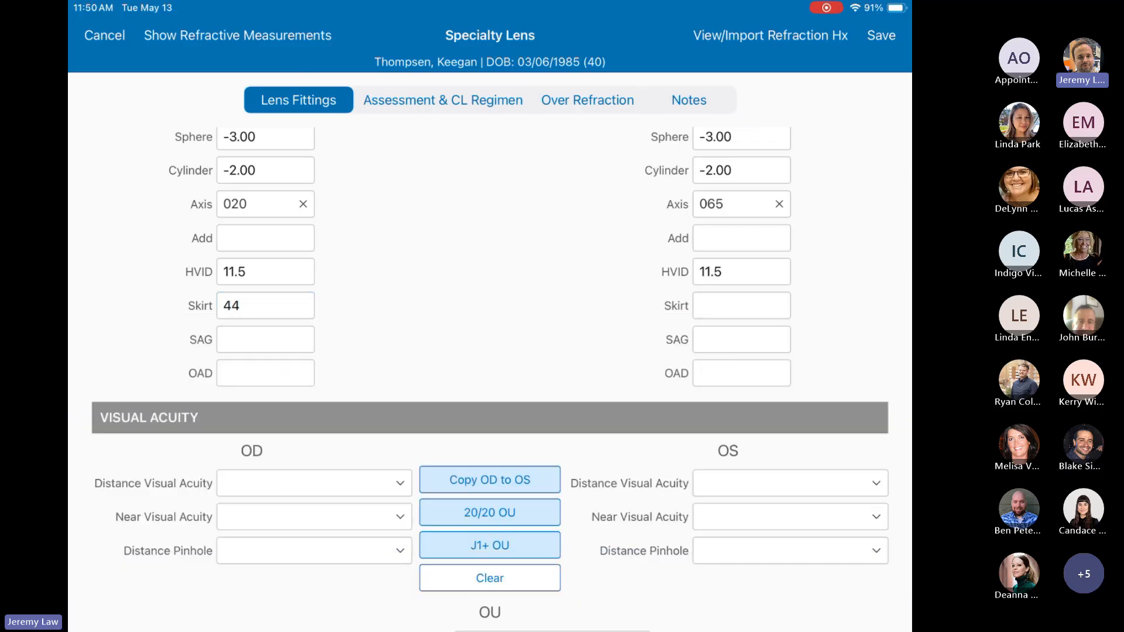
click(266, 340)
text(36)
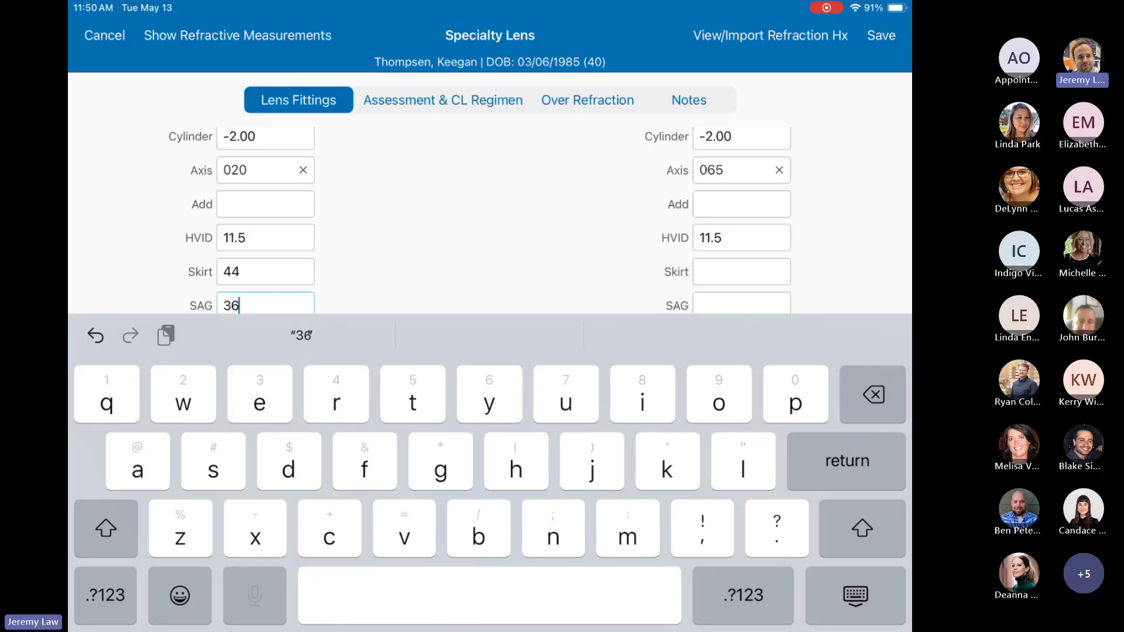
text(00)
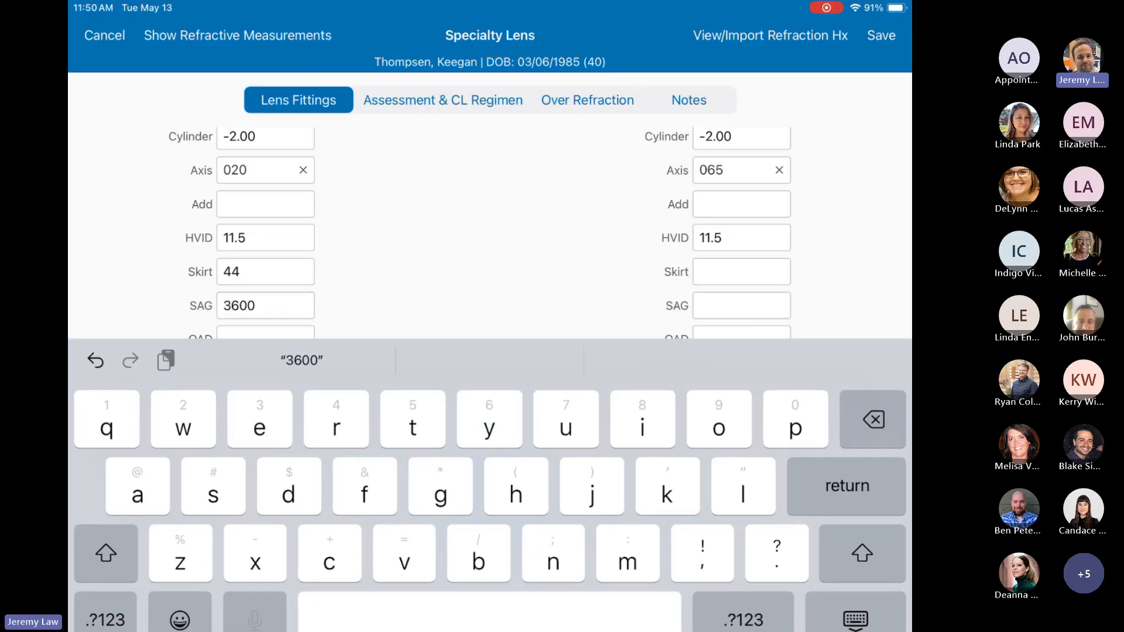
scroll(490, 374, up, 6)
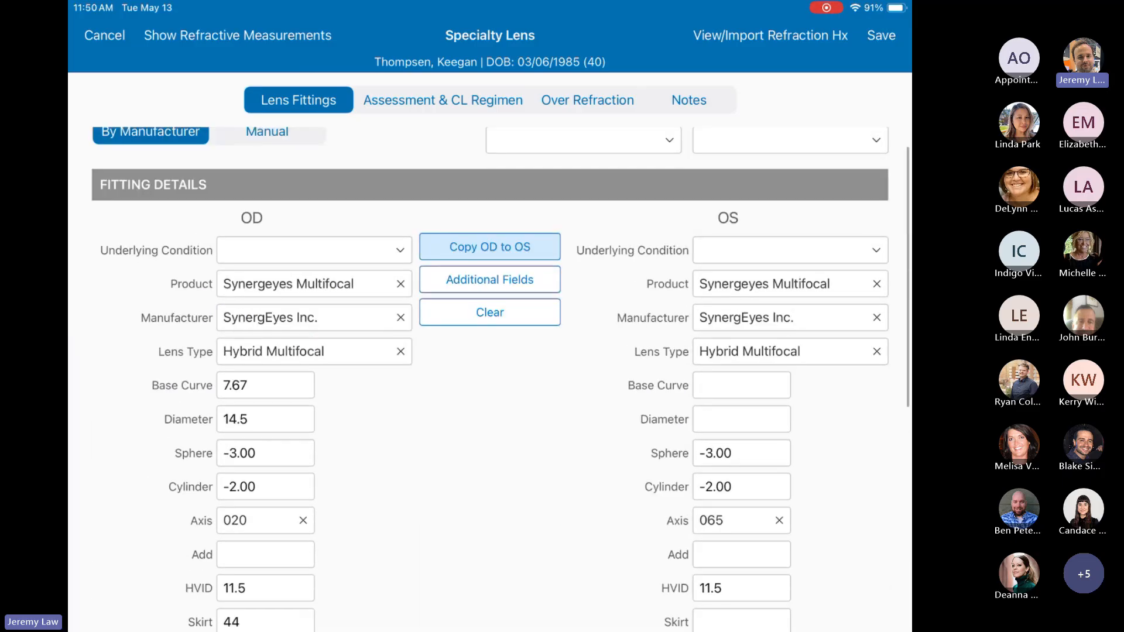
scroll(490, 375, down, 2)
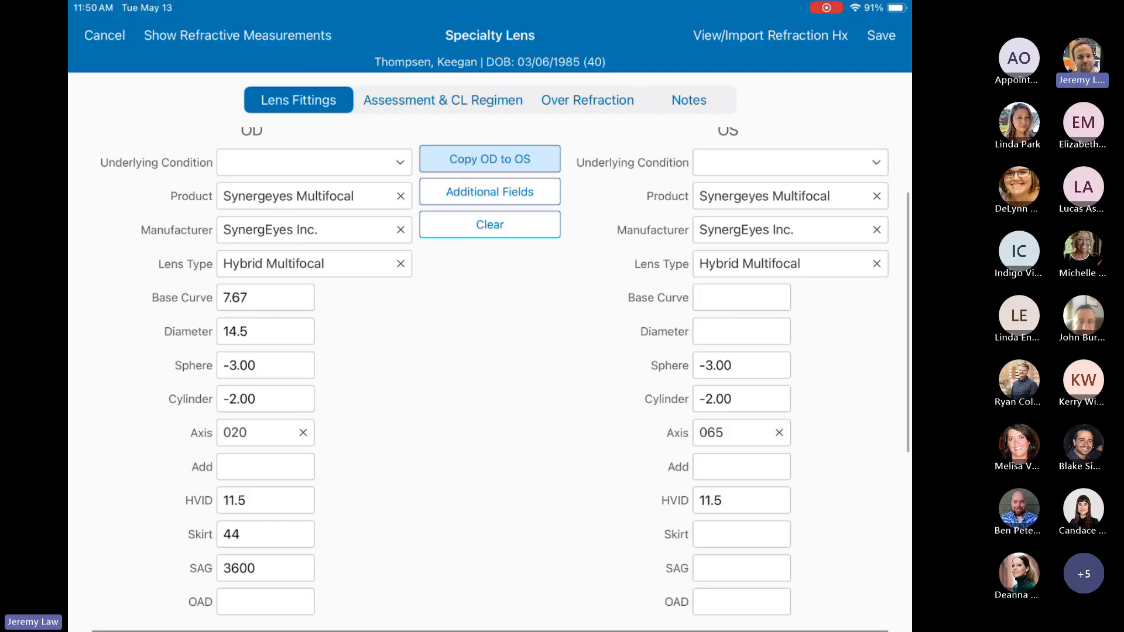
Set the OS trial lens's skirt to 44 and its SAG to 3600.
scroll(490, 375, down, 1)
click(741, 481)
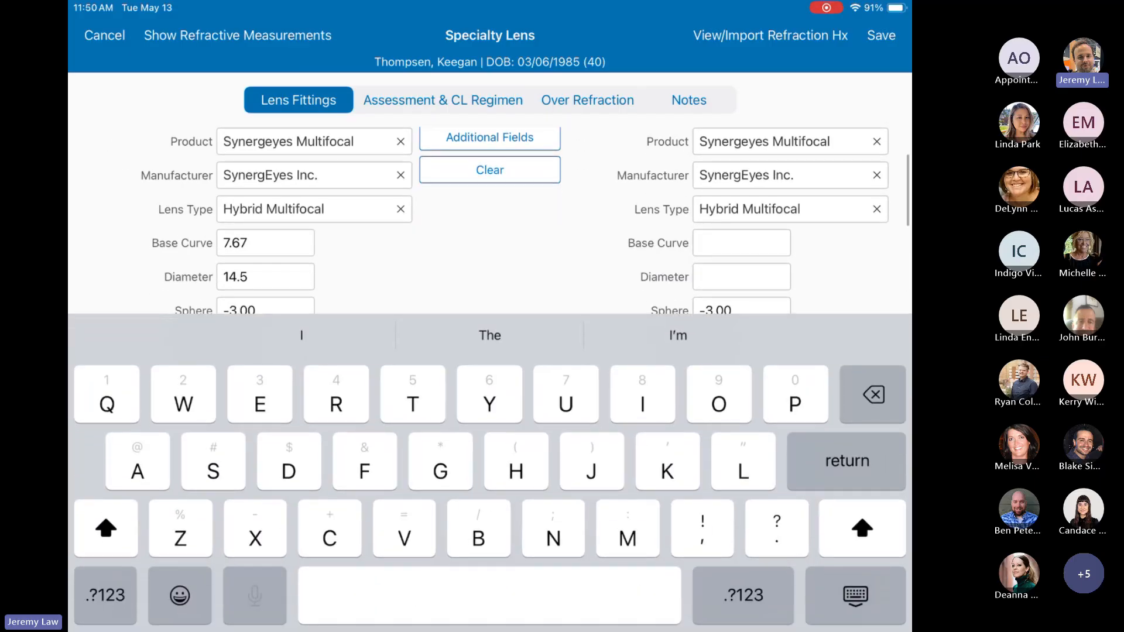
text(44)
click(855, 596)
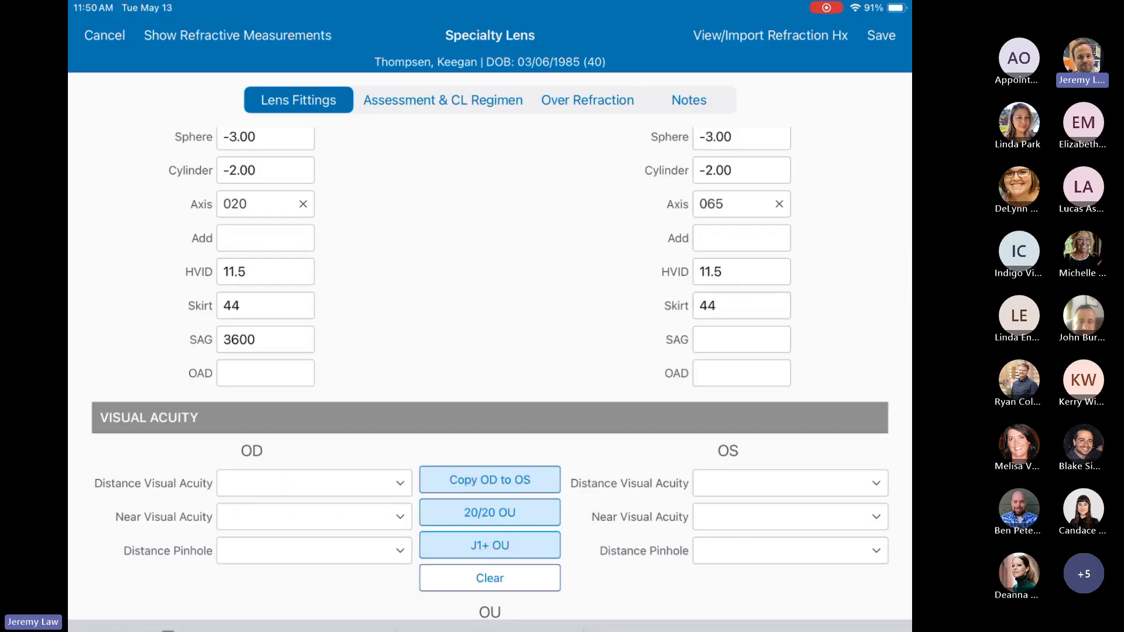
click(741, 340)
text(36)
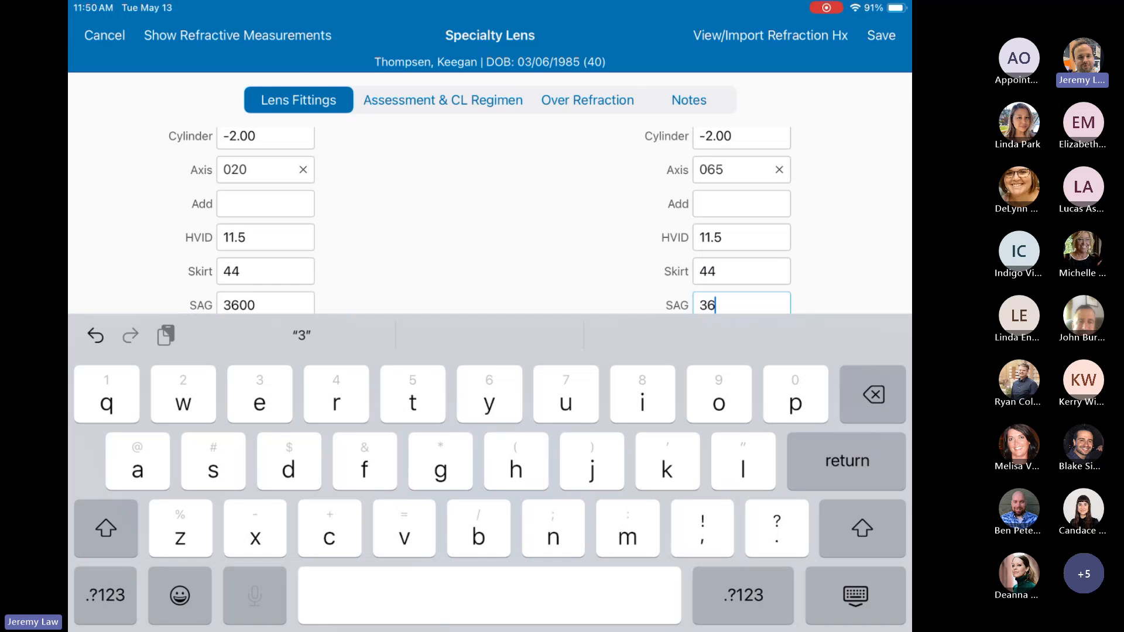
text(00)
click(856, 595)
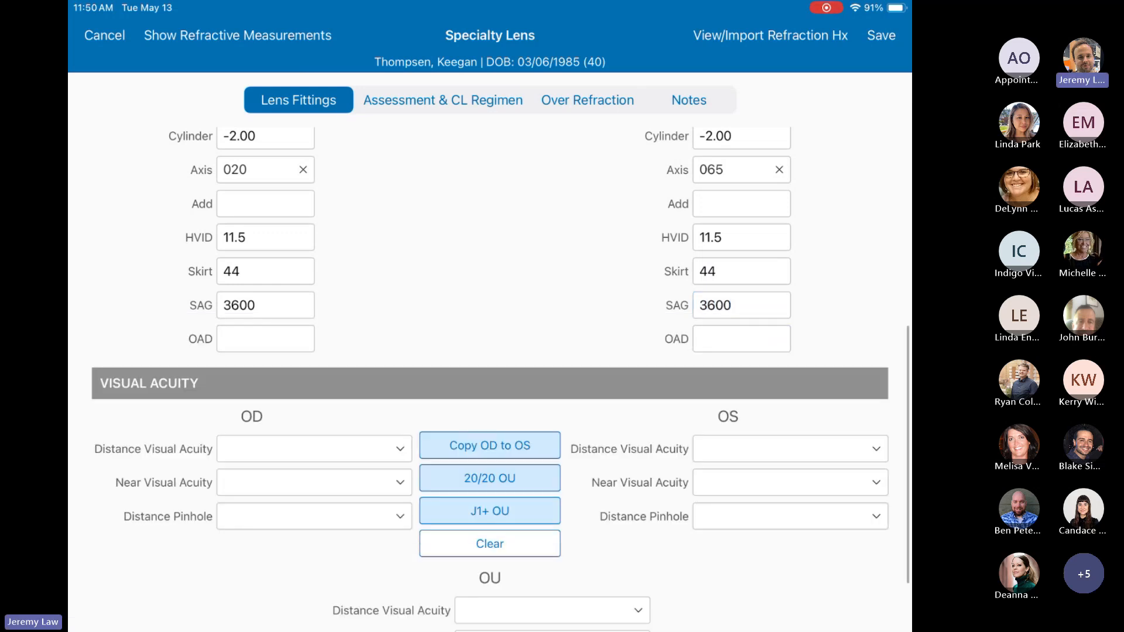
Set the OS trial lens's base curve to 7.67 and its diameter to 14.5.
scroll(490, 234, up, 5)
click(741, 220)
text(7)
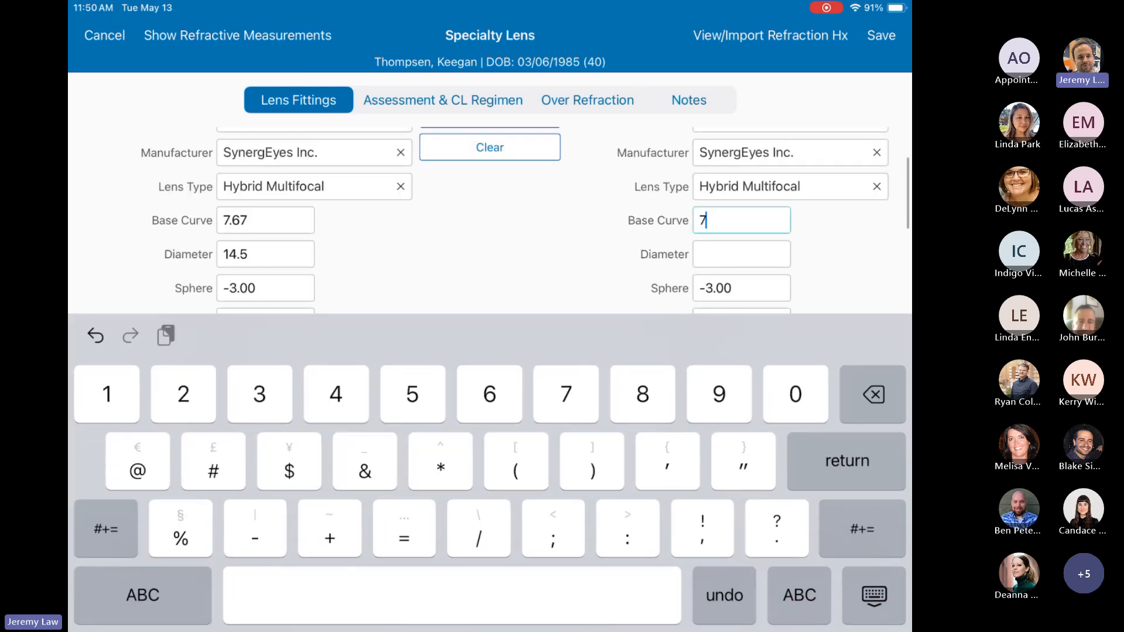
text(.67)
click(741, 254)
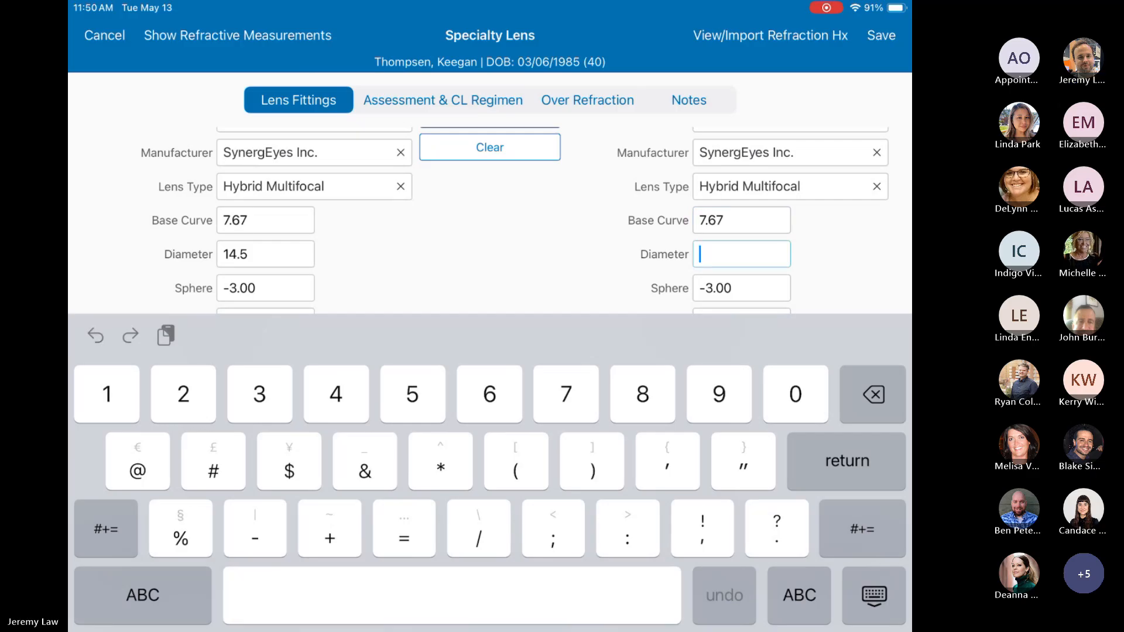
text(14.5)
click(874, 597)
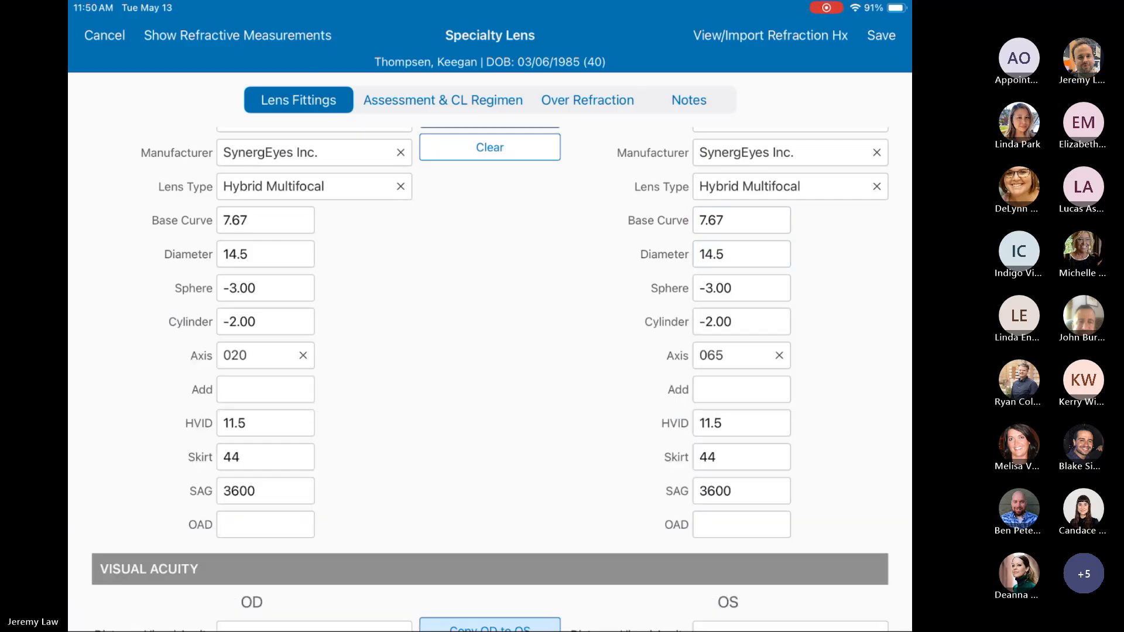
Record 20/20 distance visual acuity for OD, OS and OU, and set the Add to 2.00 for both lenses.
scroll(490, 374, down, 5)
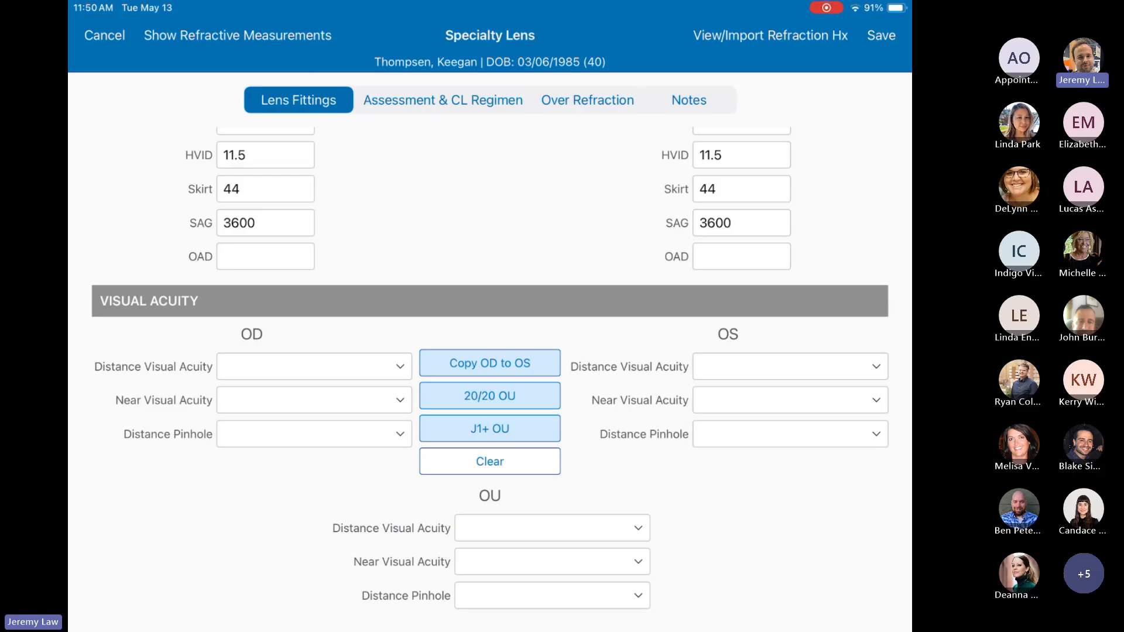
click(489, 396)
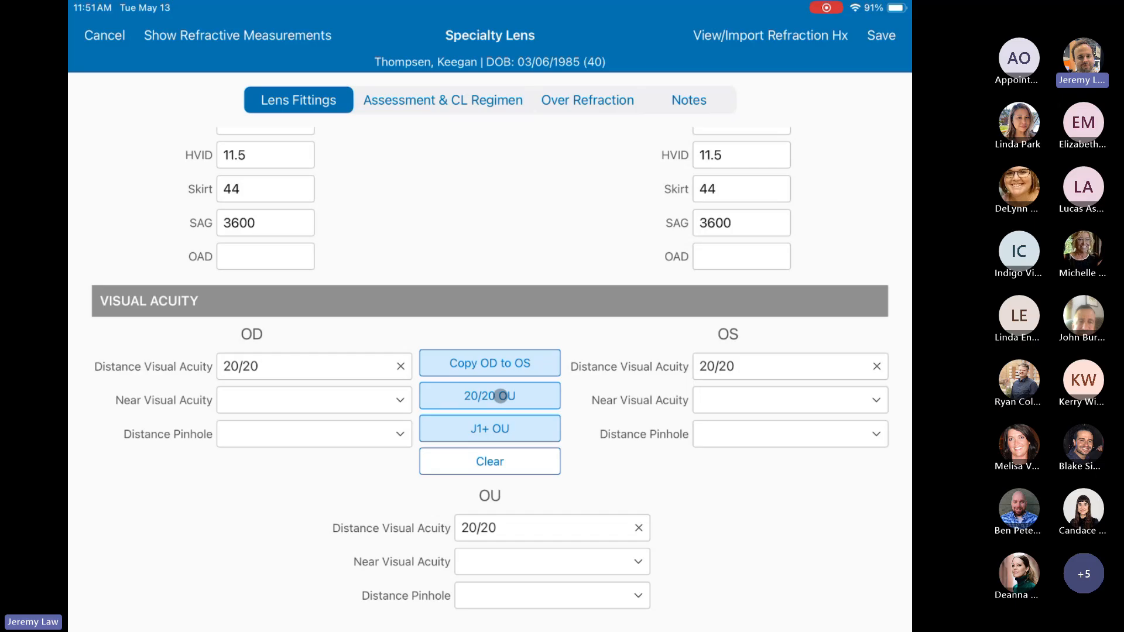
scroll(539, 284, up, 3)
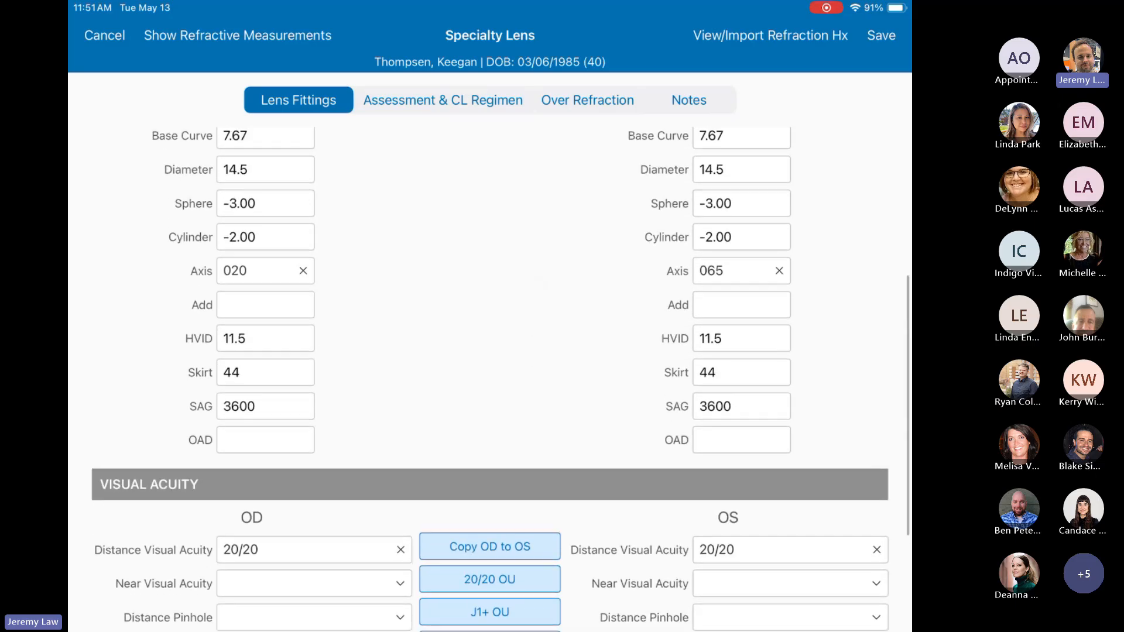
click(266, 305)
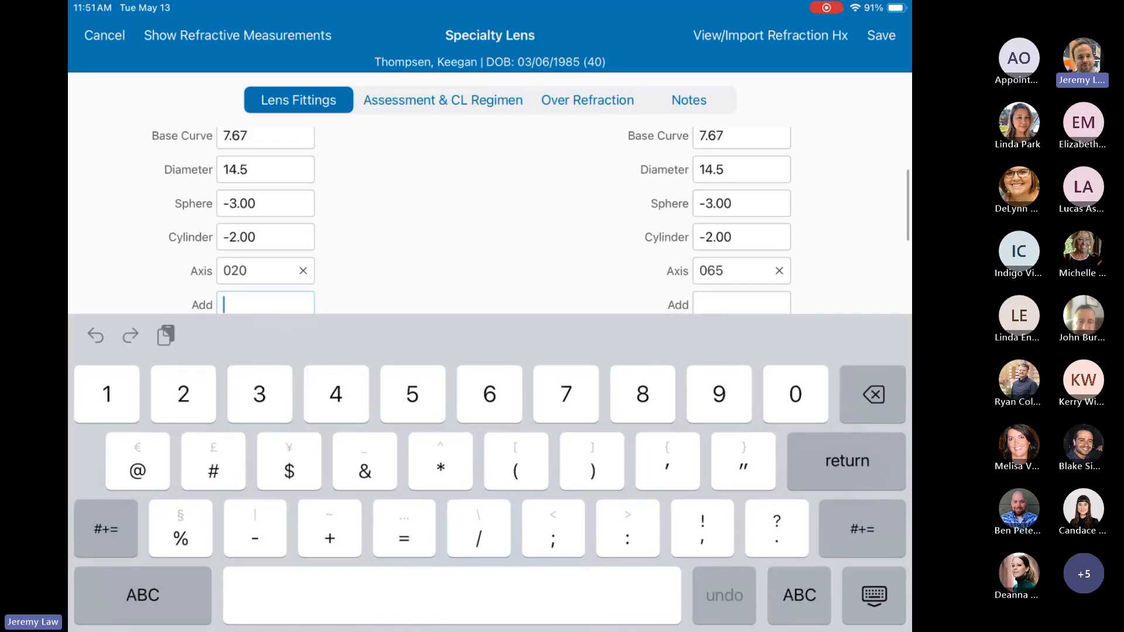
text(2.00)
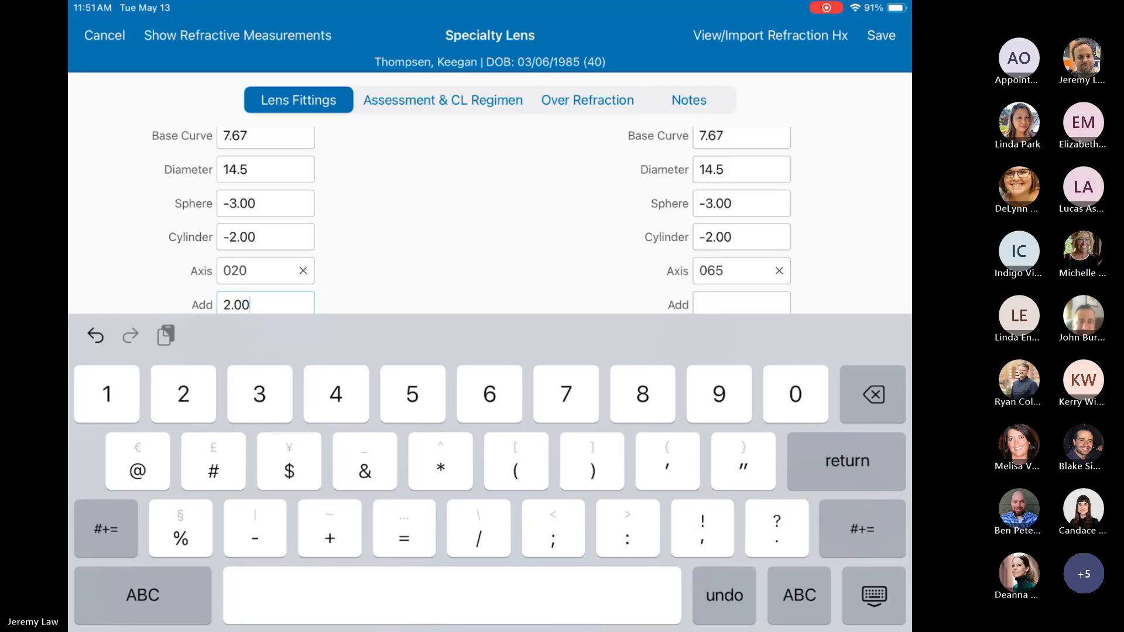
click(742, 304)
text(2.00)
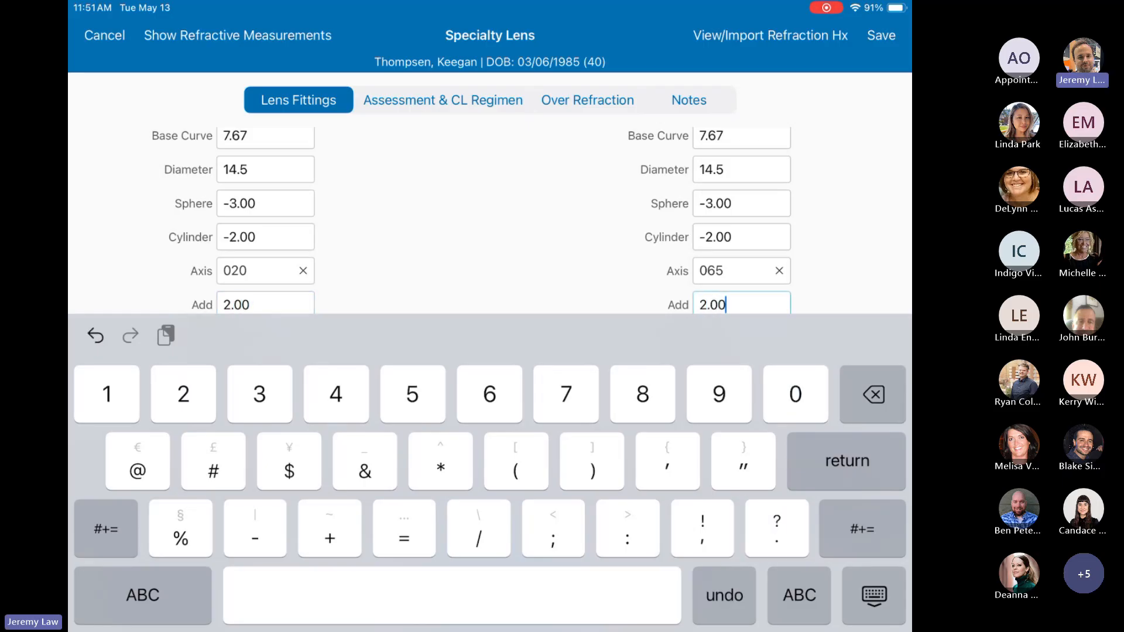
click(874, 595)
Record J1+ near visual acuity for OD, OS and OU, and mark the lens assessment of both eyes as normal.
scroll(490, 379, down, 3)
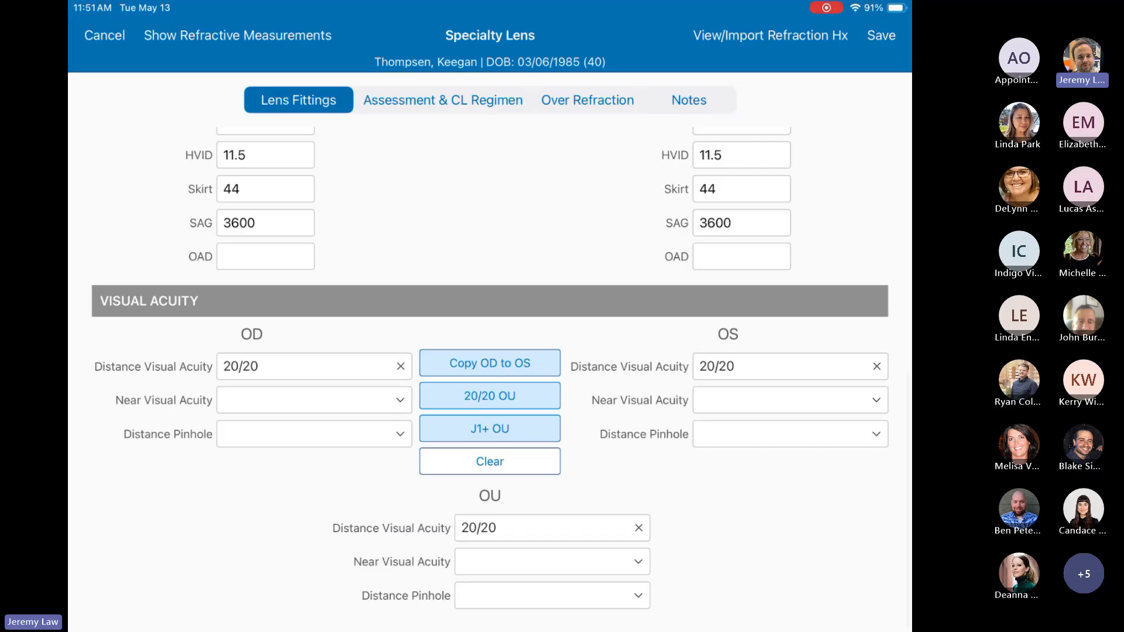
click(549, 430)
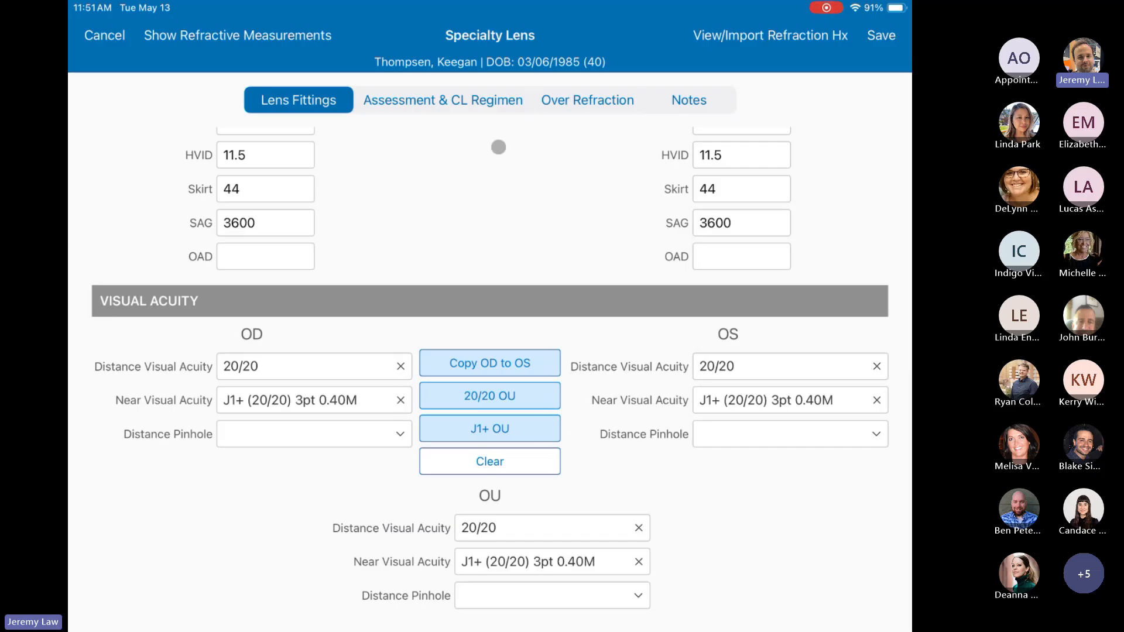
click(441, 105)
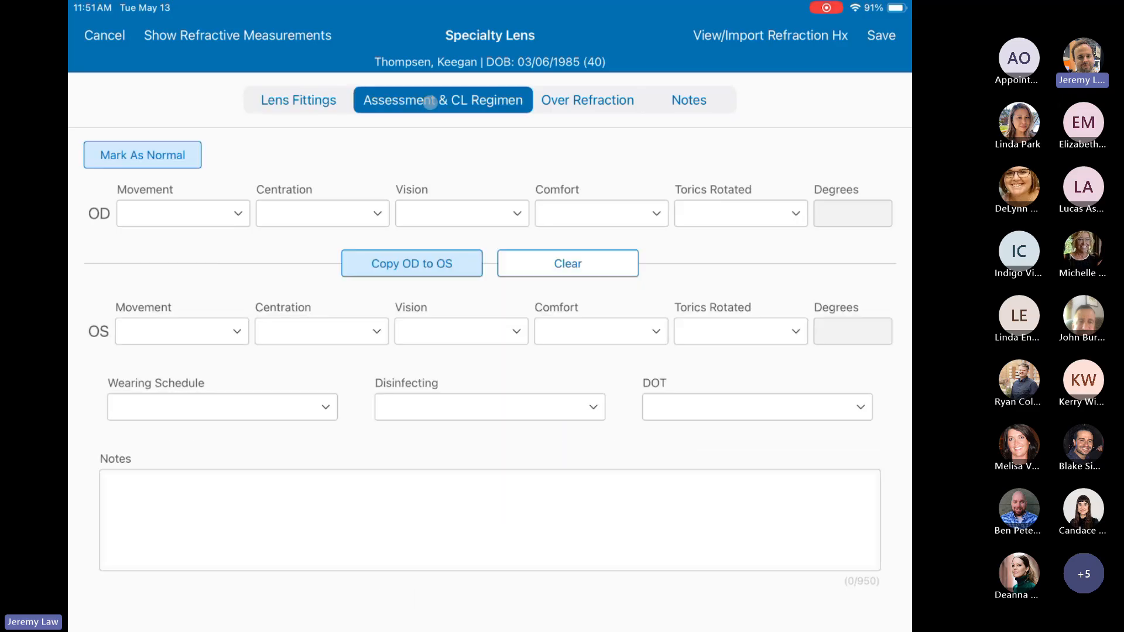
click(190, 154)
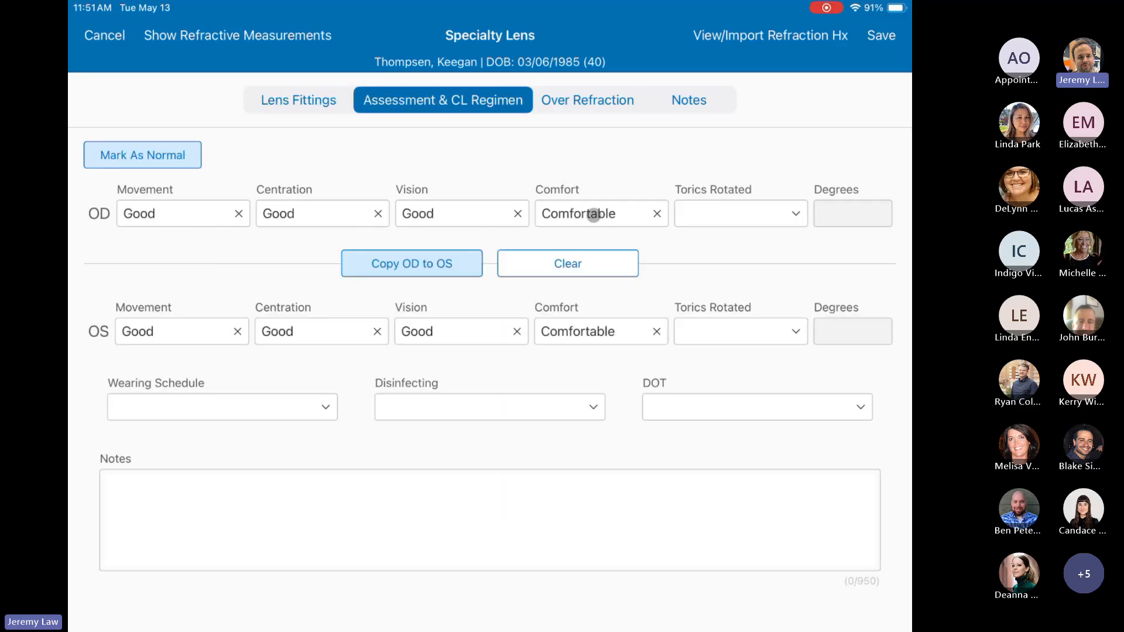
Change the comfort assessment to Uncomfortable for both OD and OS.
click(594, 215)
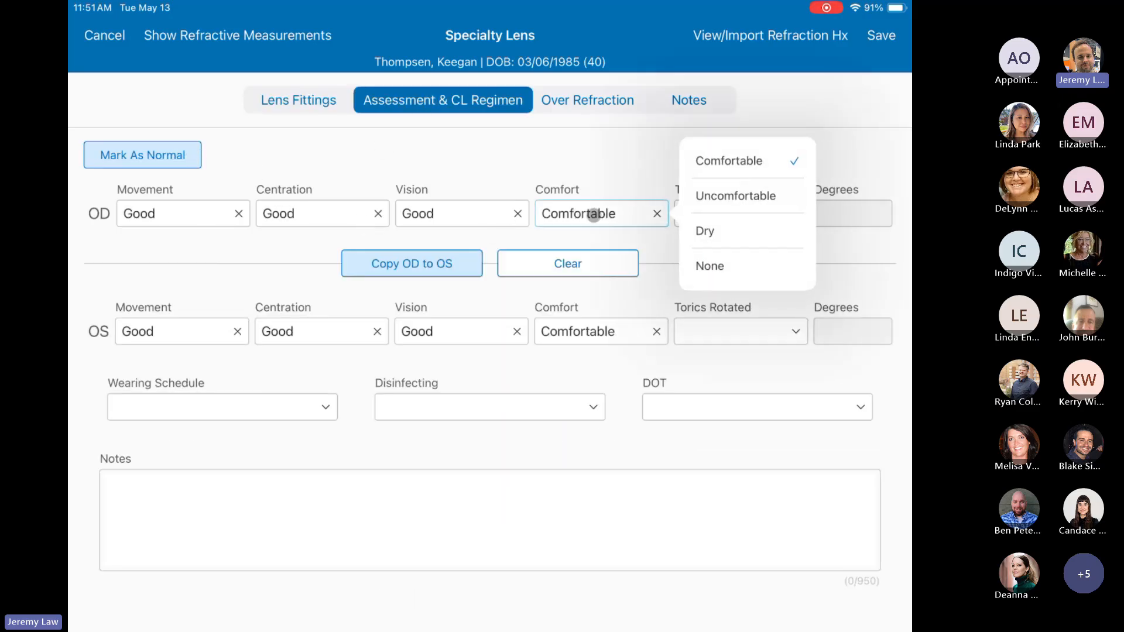
click(735, 196)
click(597, 336)
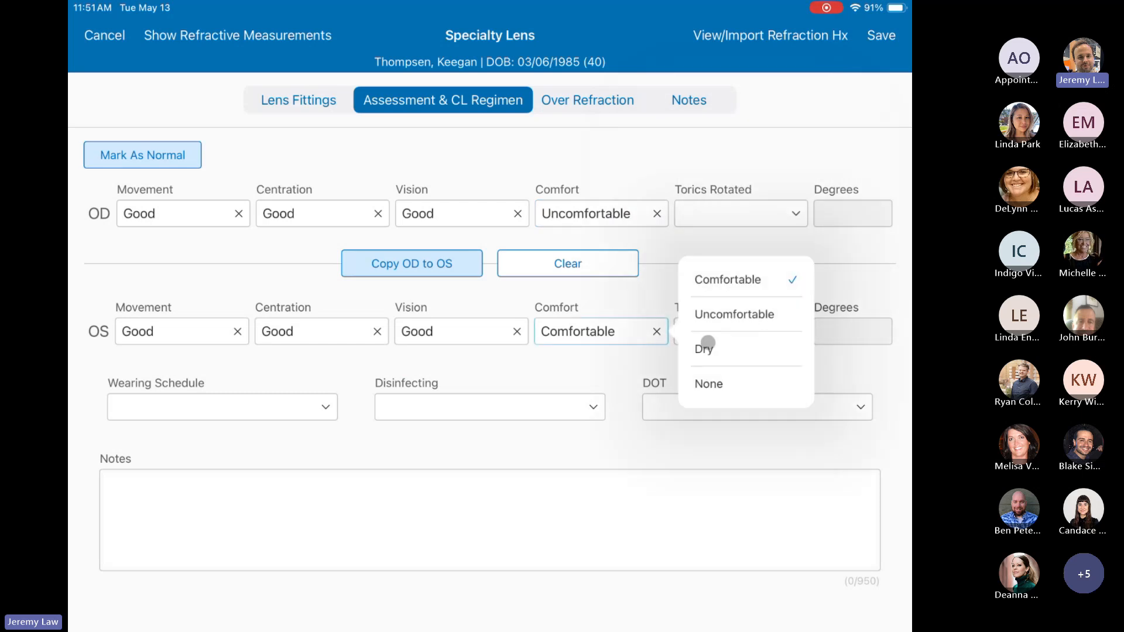
click(765, 316)
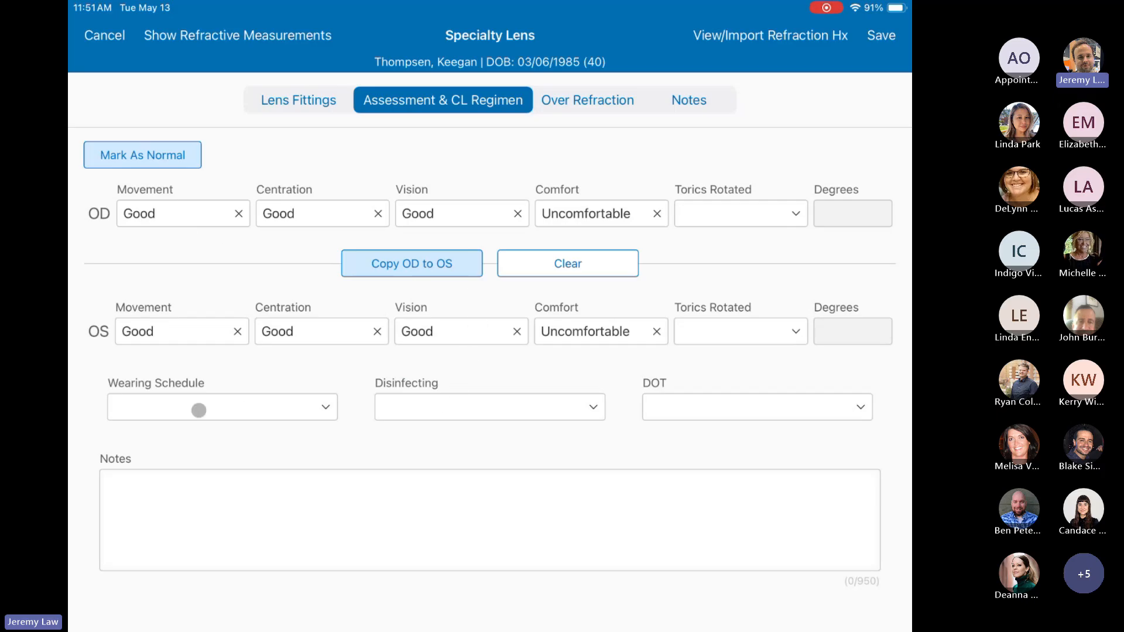
Set the wearing schedule to As Needed and the disinfecting solution to Boston Advance, leaving DOT blank.
click(306, 408)
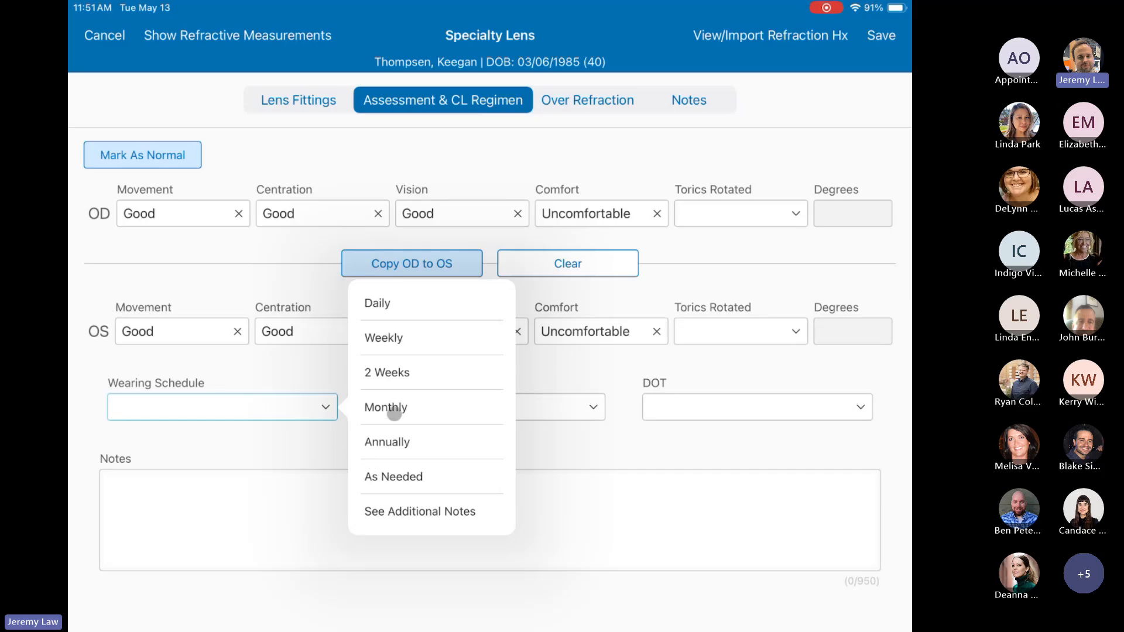
click(393, 475)
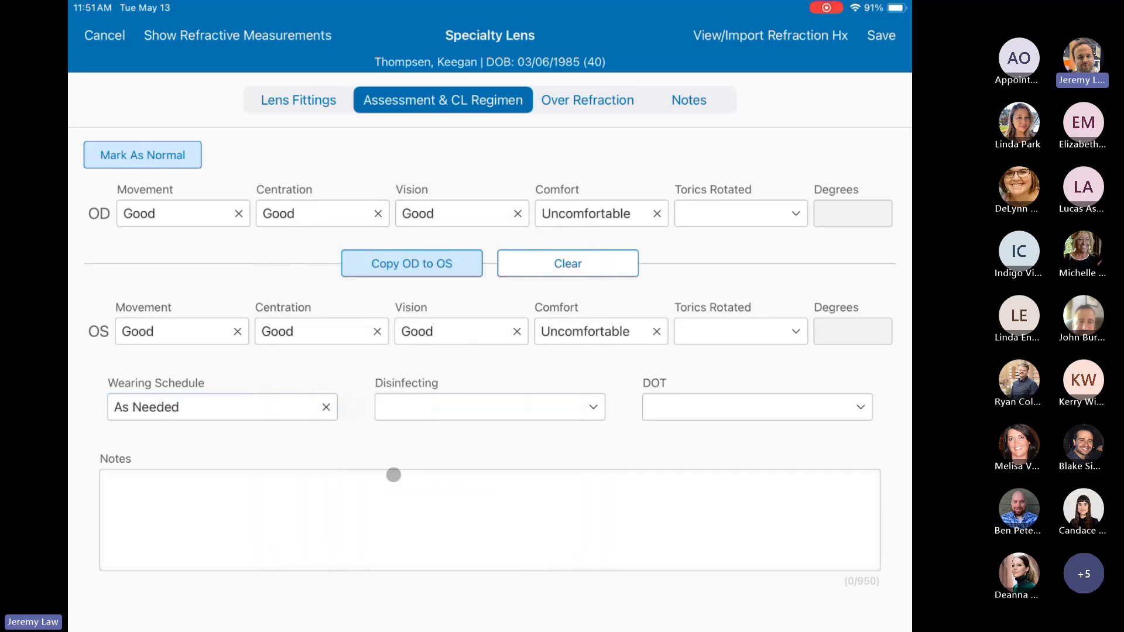
click(468, 410)
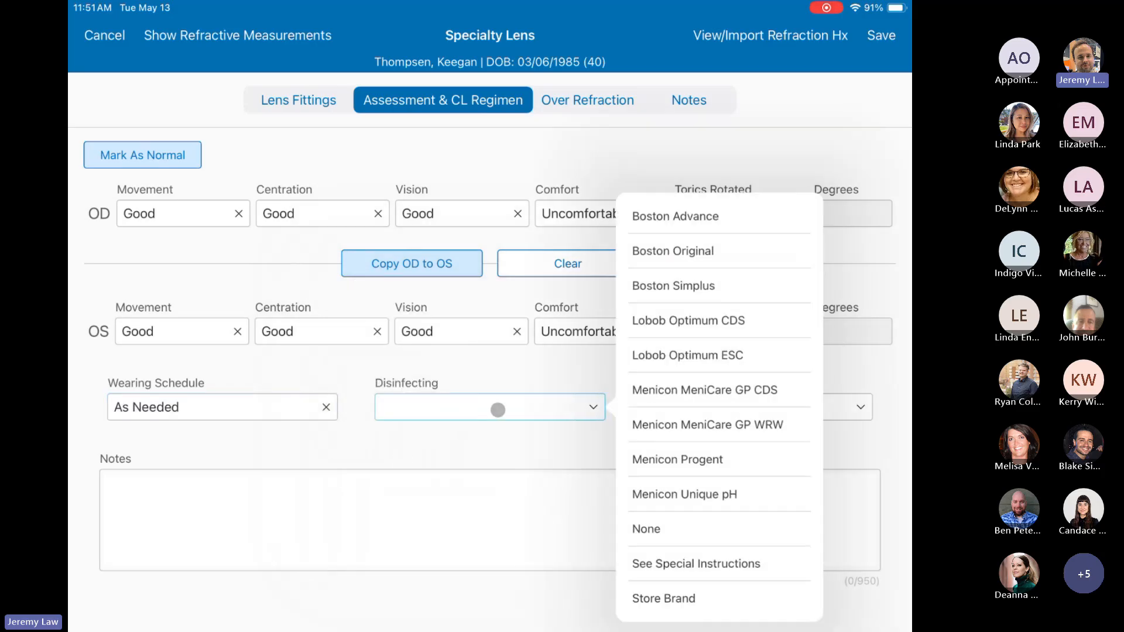
click(698, 214)
click(746, 408)
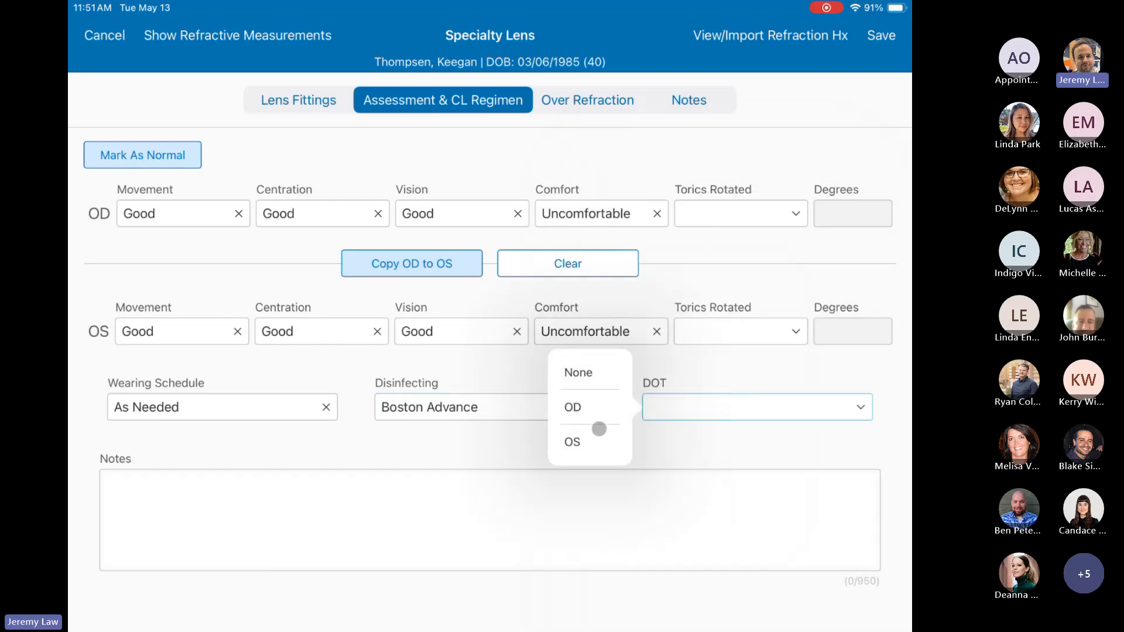
click(702, 455)
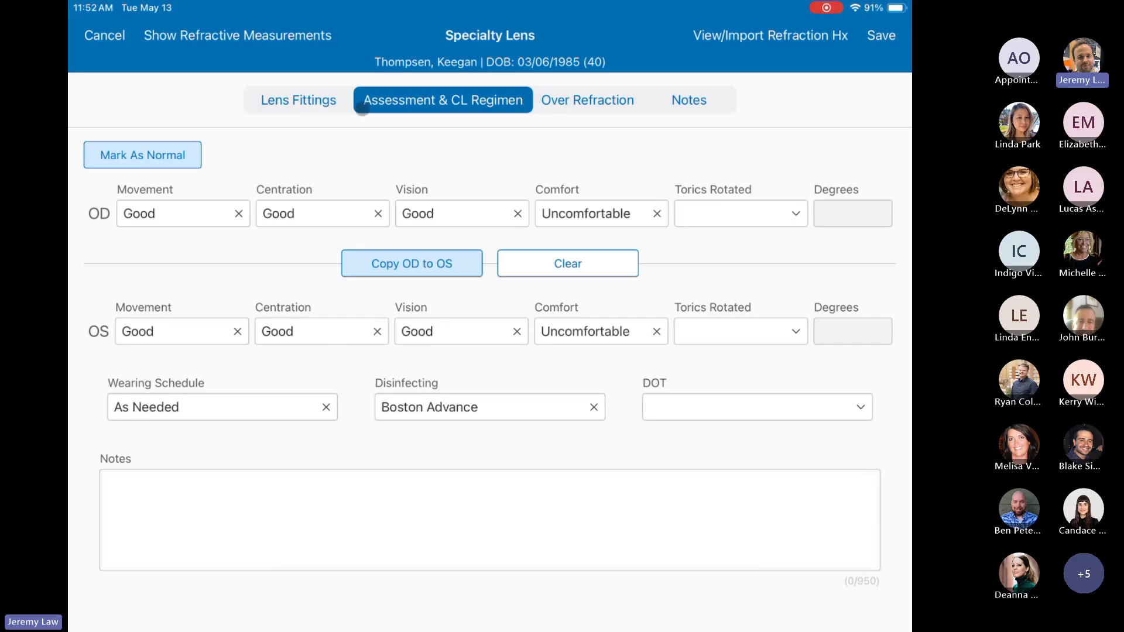
Examine the trial's over refraction fields, the additional notes with their Rx printout option, and the lens fitting details.
click(294, 97)
click(429, 103)
click(631, 104)
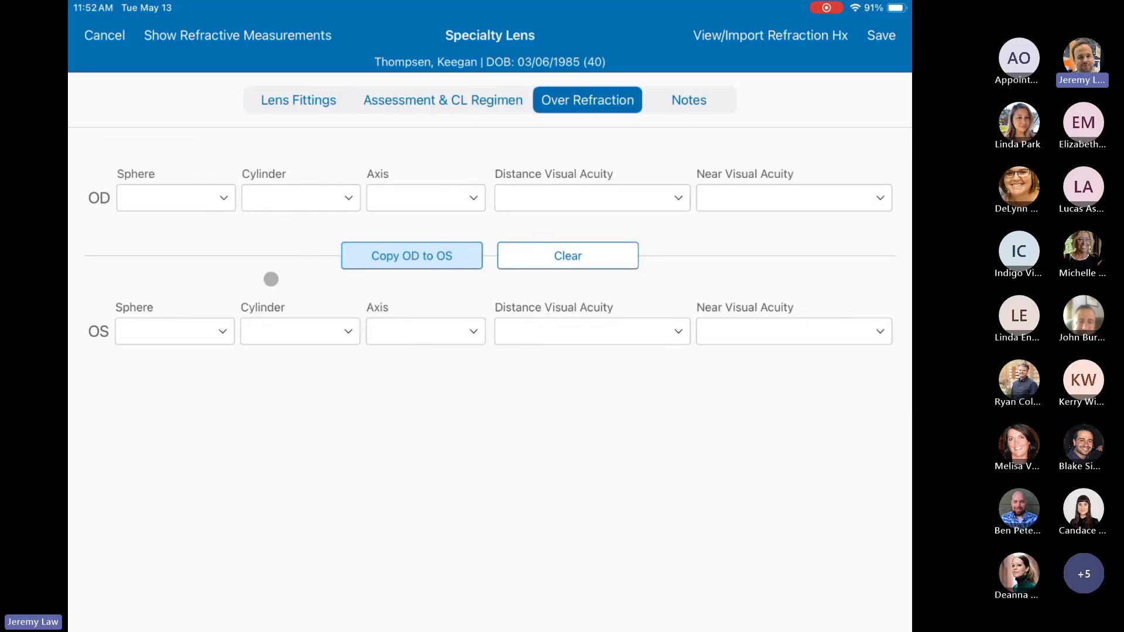
click(709, 108)
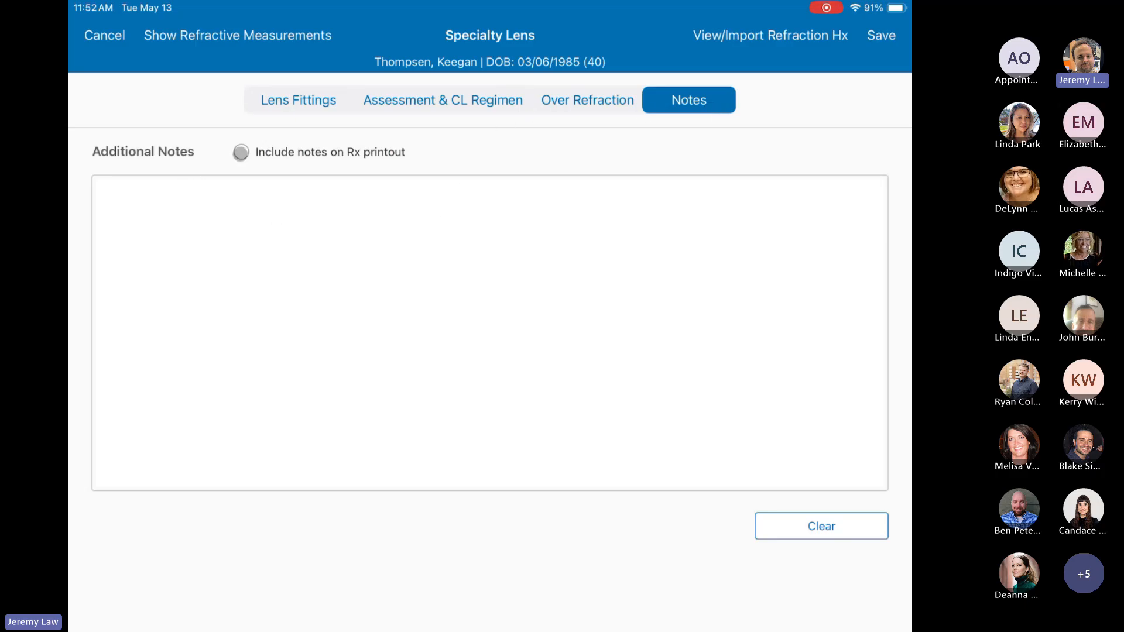
click(240, 153)
click(242, 152)
click(298, 100)
scroll(490, 379, down, 3)
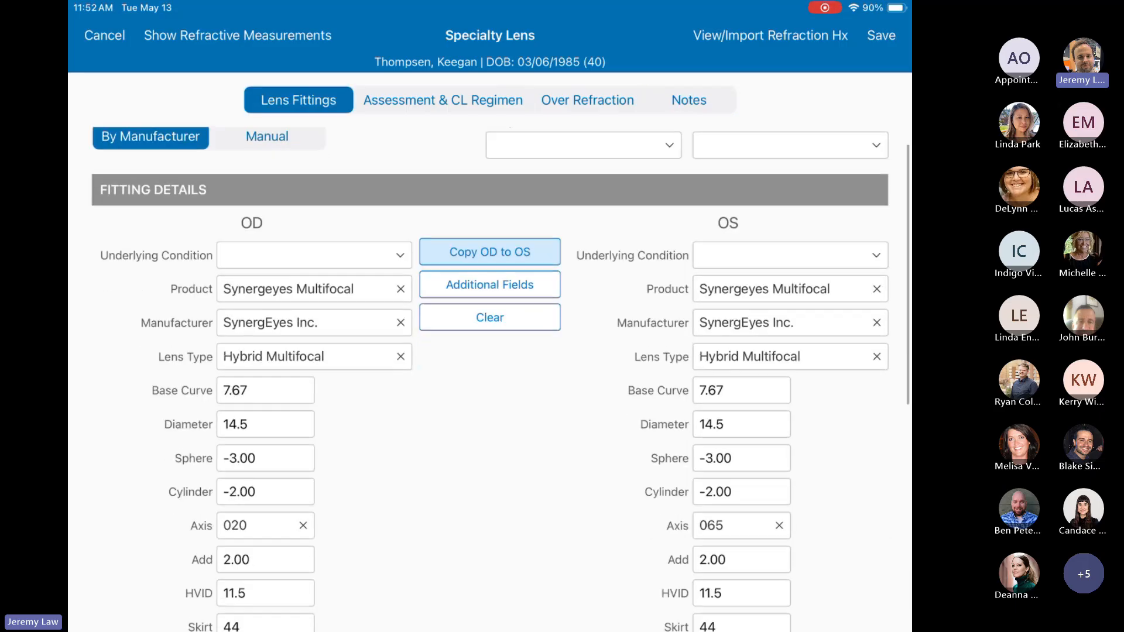
scroll(490, 380, up, 3)
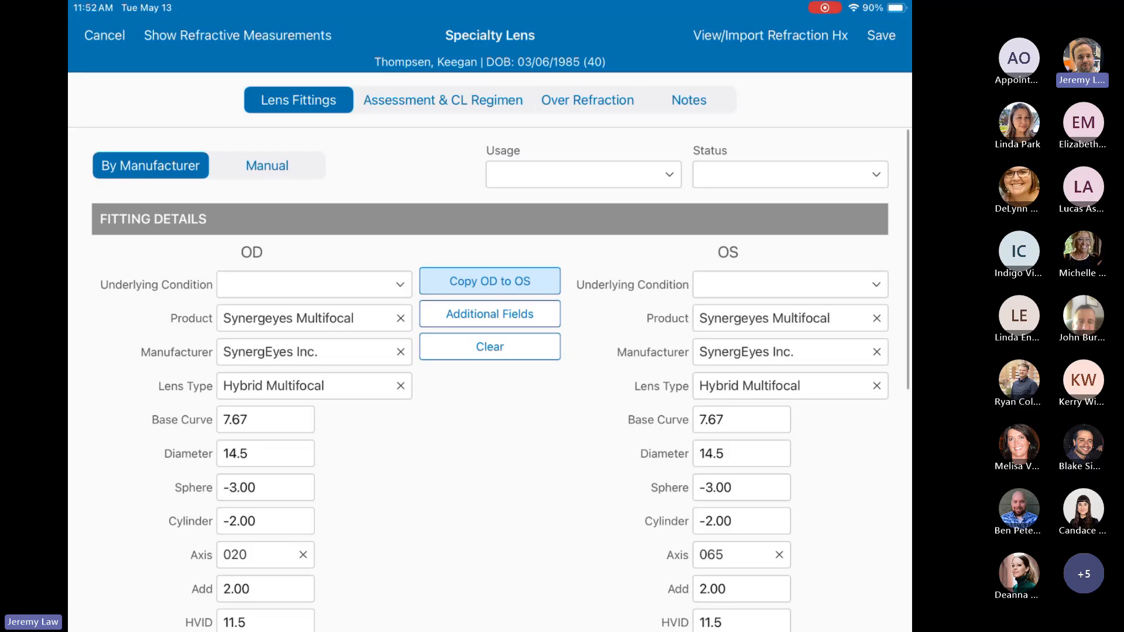
Save the specialty lens trial and create a specialty lens final Rx from it.
click(881, 35)
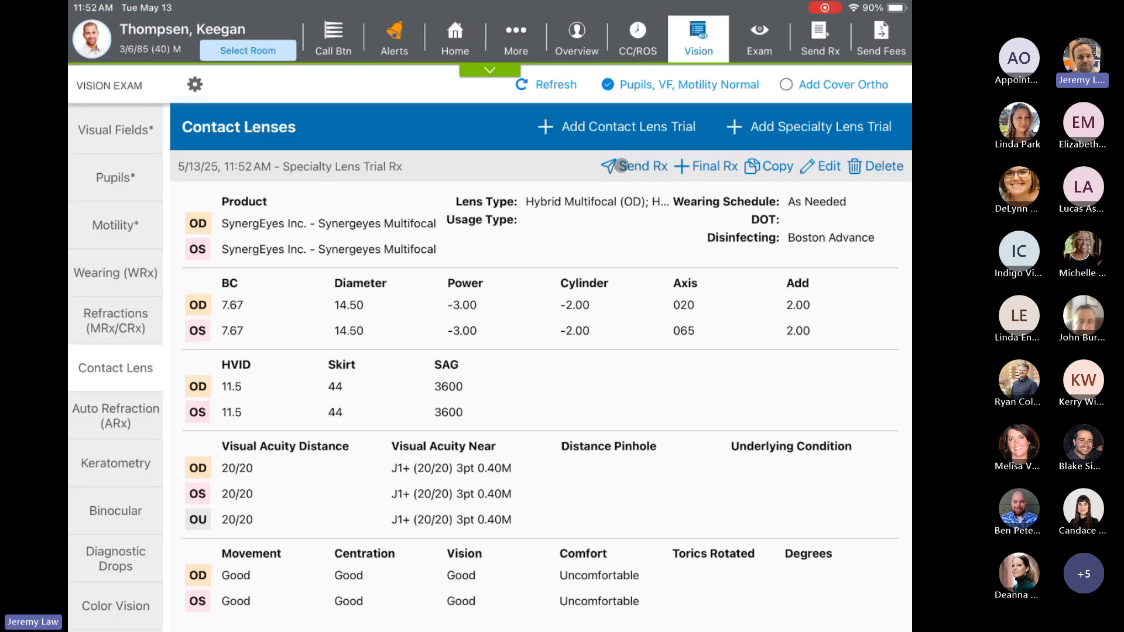
click(696, 166)
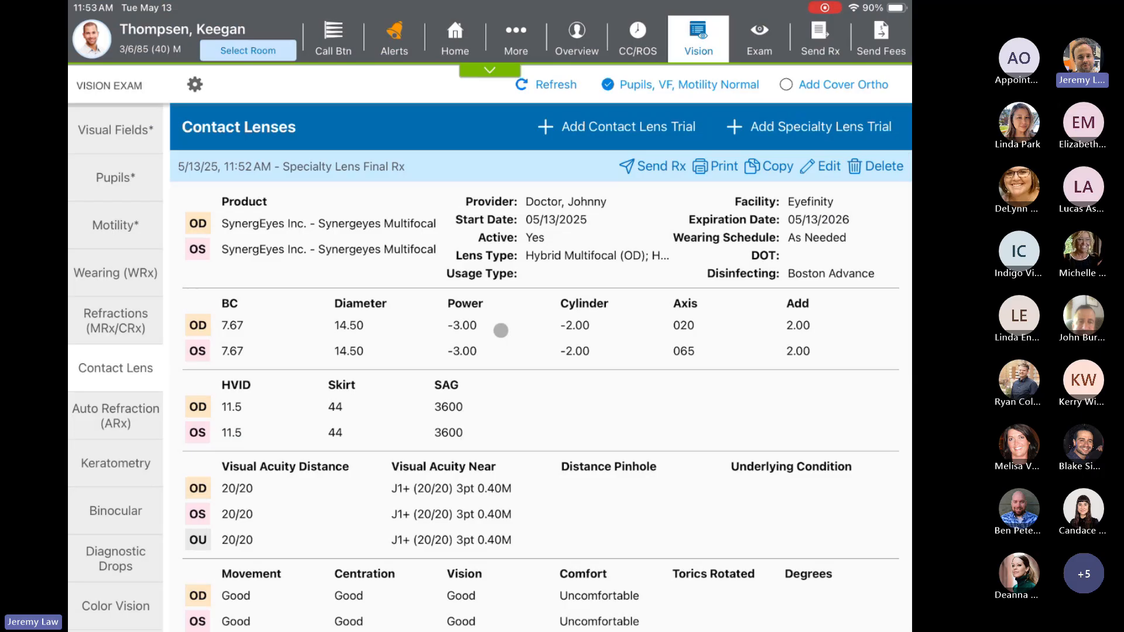
Review the details of the specialty lens final Rx and send the Rx.
scroll(501, 330, down, 3)
scroll(541, 409, down, 3)
scroll(541, 408, up, 5)
click(655, 170)
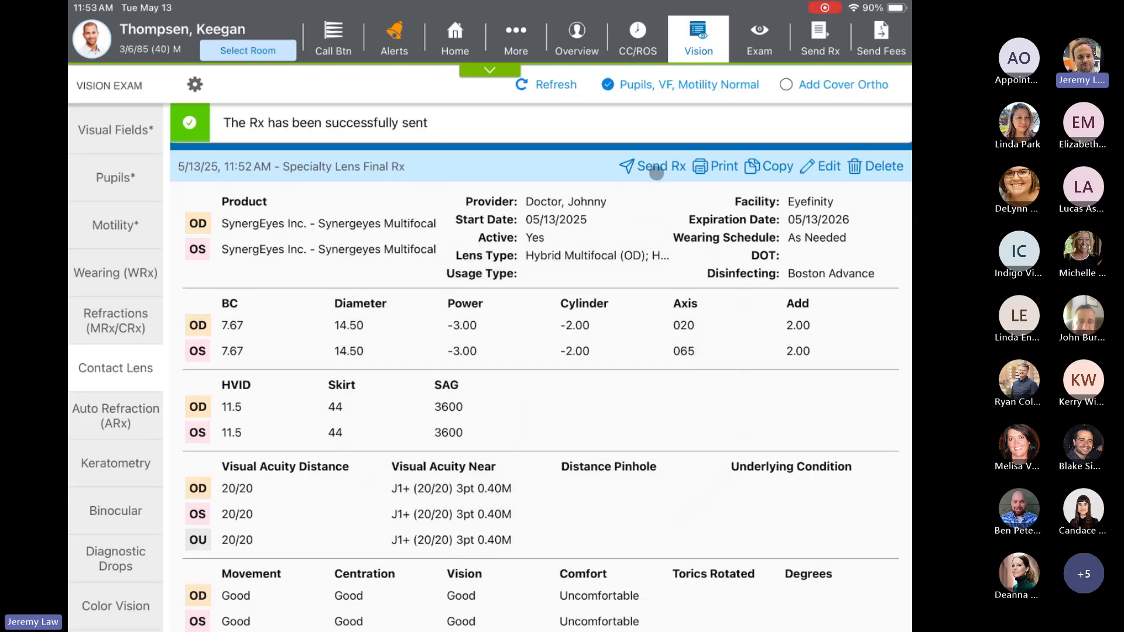
Open the print preview of the specialty lens final Rx and read through it to the signature.
click(716, 168)
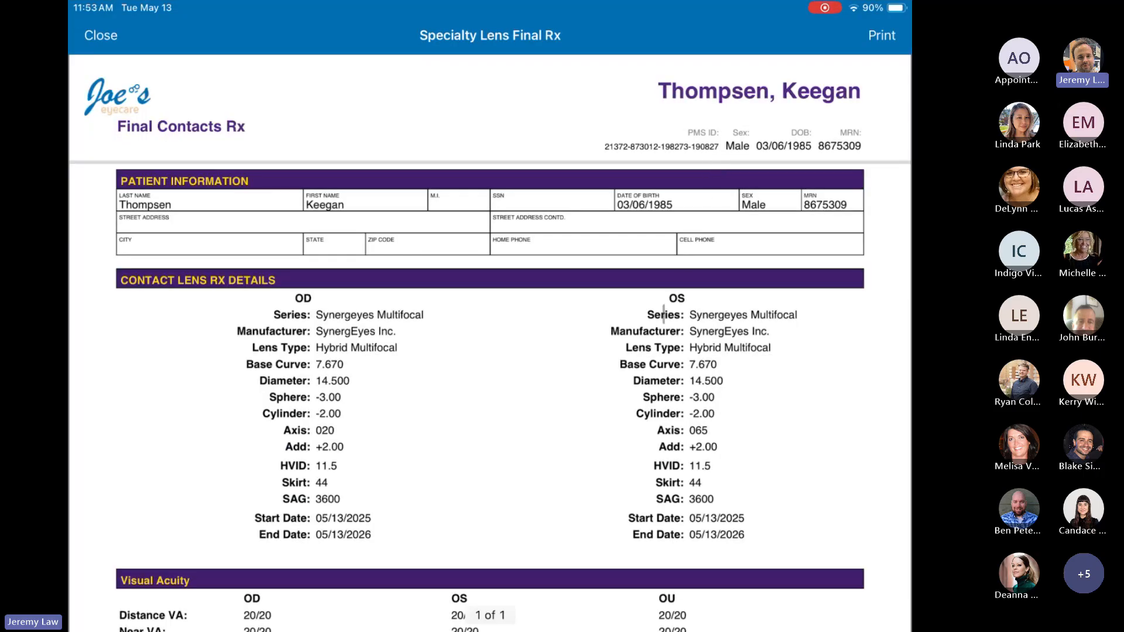
scroll(663, 315, down, 5)
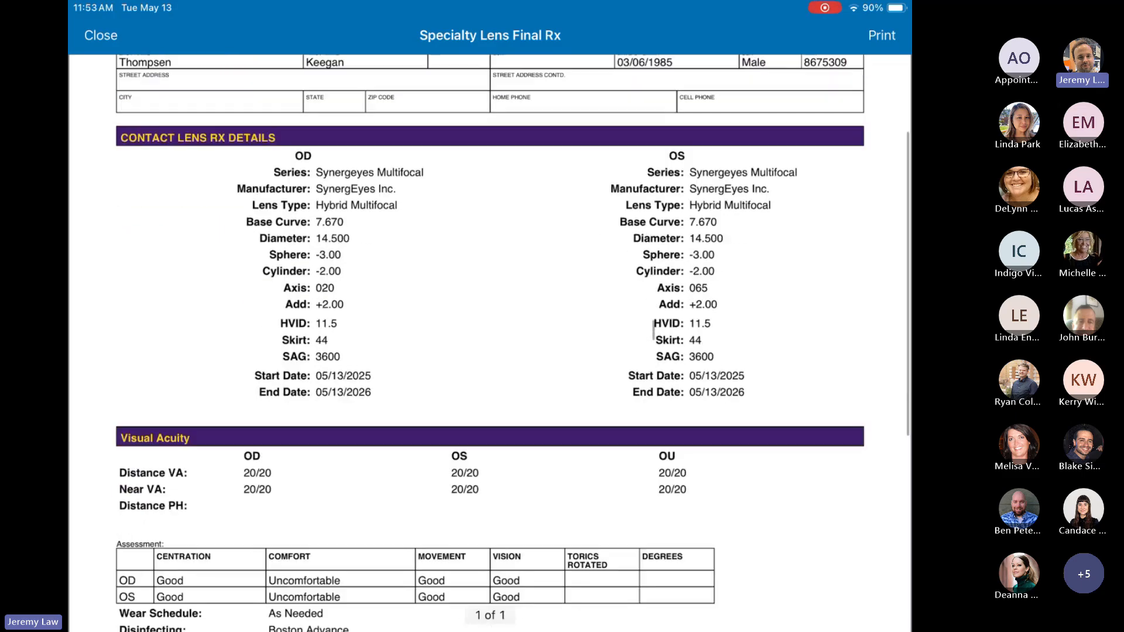
scroll(654, 331, down, 8)
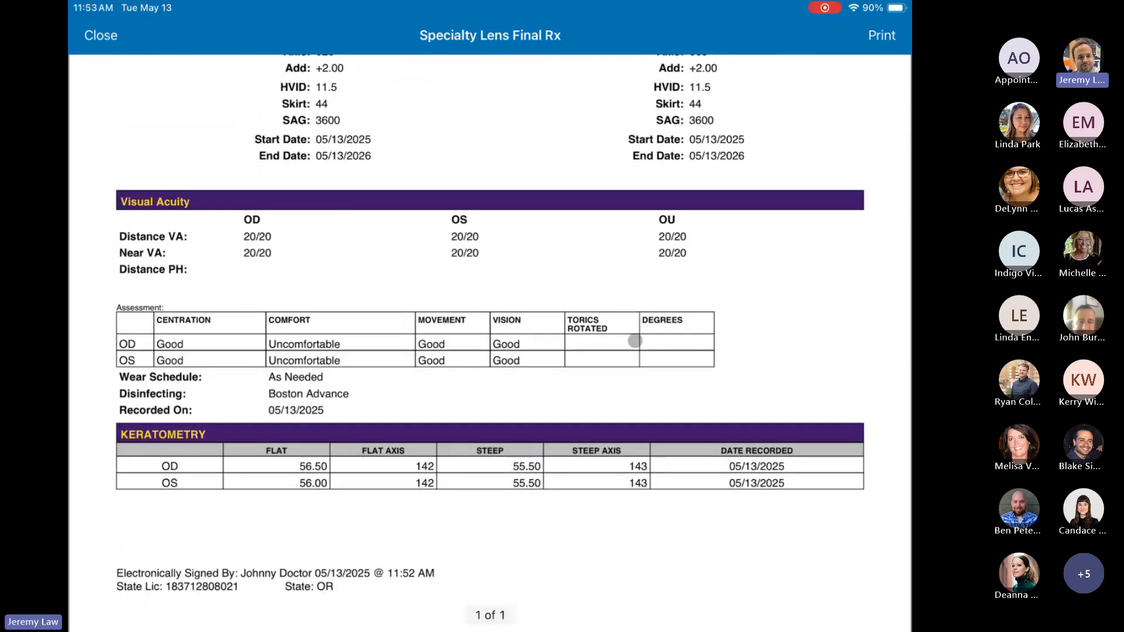
Look back over the specialty lens final Rx preview up to the patient information, and close it.
scroll(635, 341, up, 9)
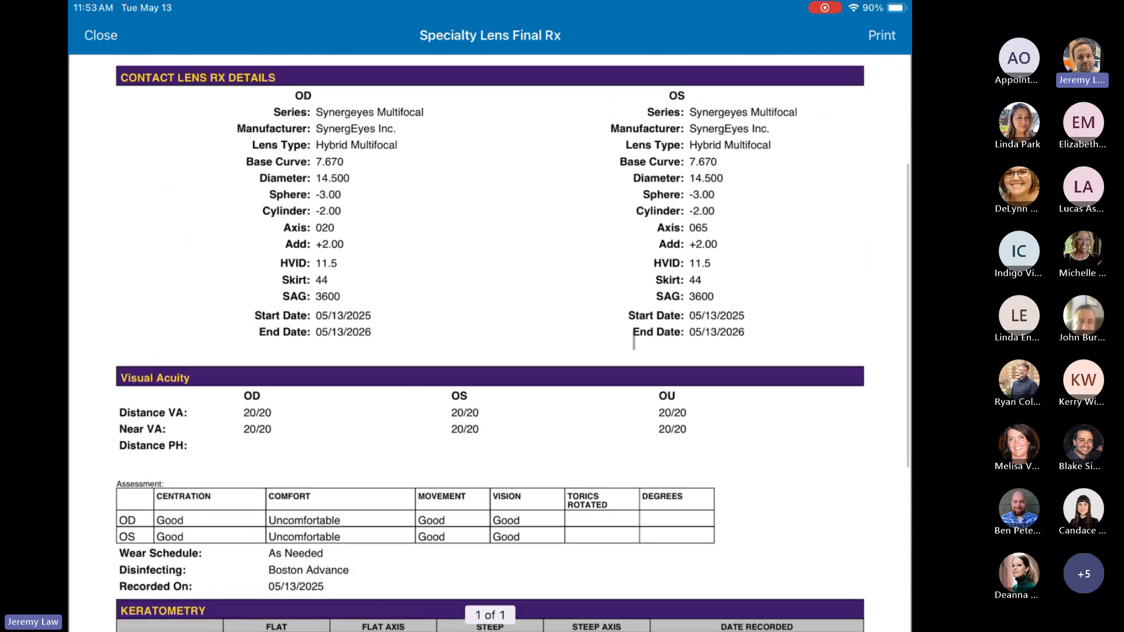
scroll(634, 341, up, 3)
click(100, 35)
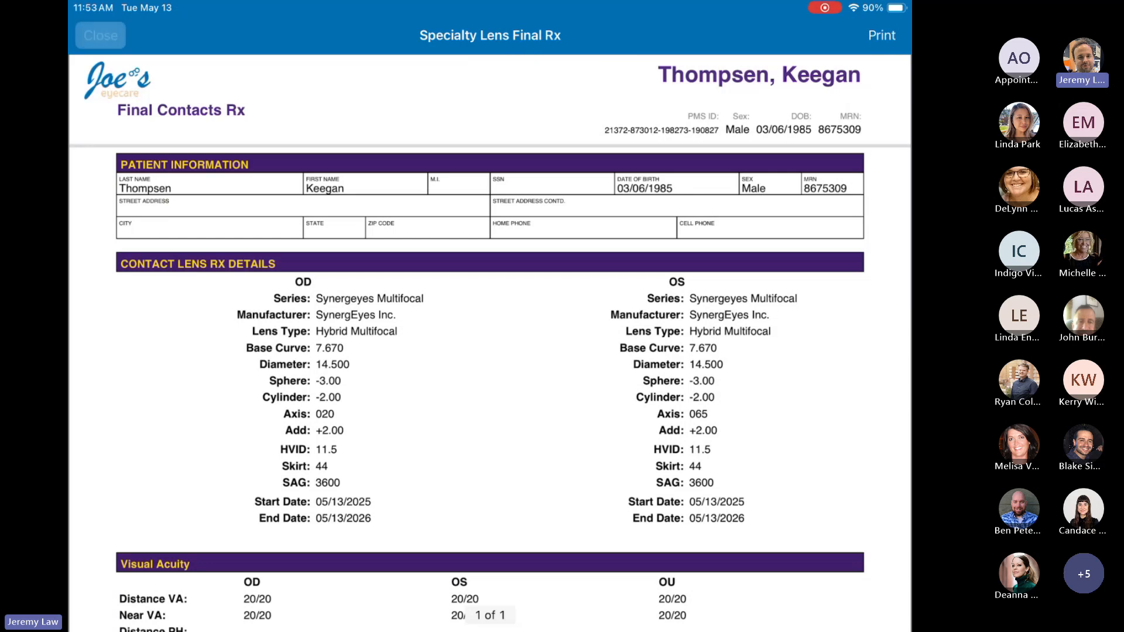
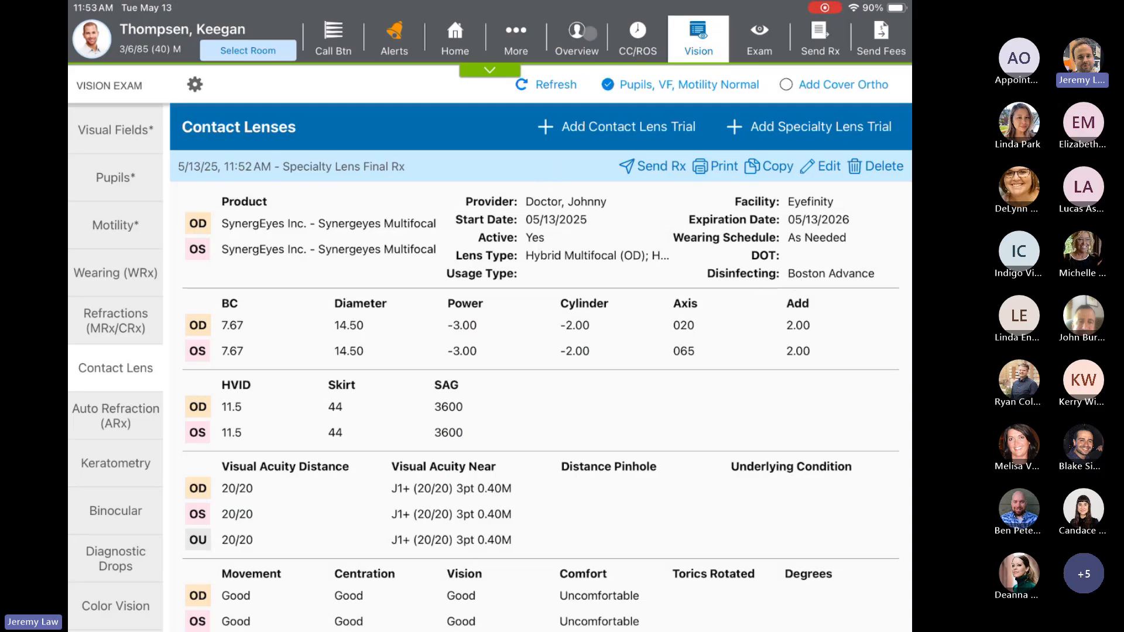
Start a simple ocular exam from the visit overview and set the CD ratio to 0.3 for both OD and OS.
click(577, 37)
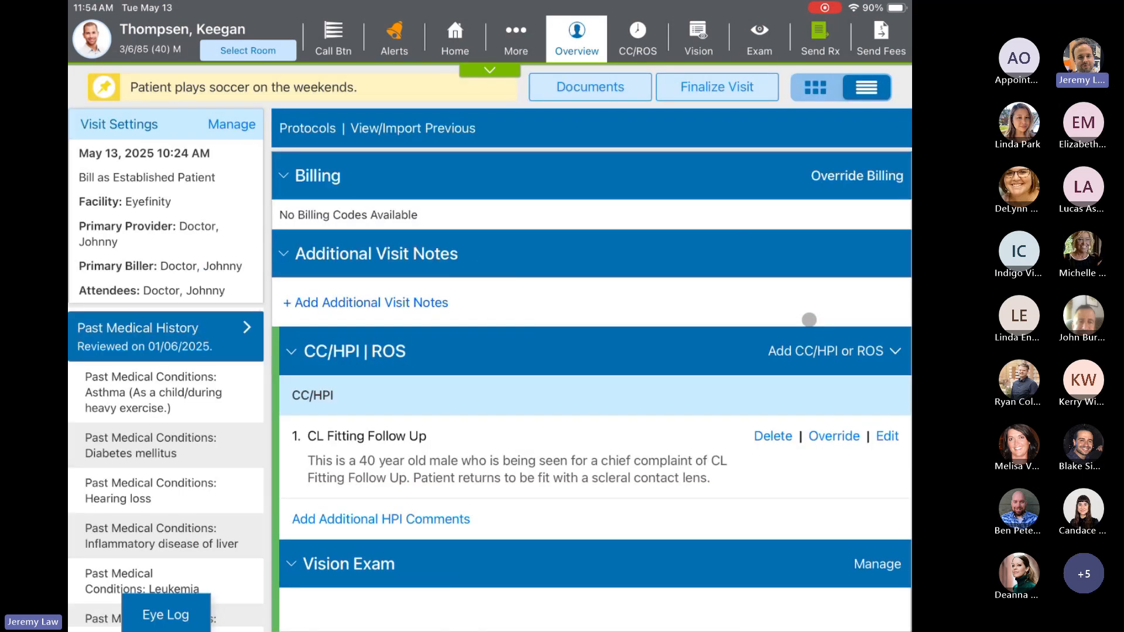
scroll(809, 320, down, 10)
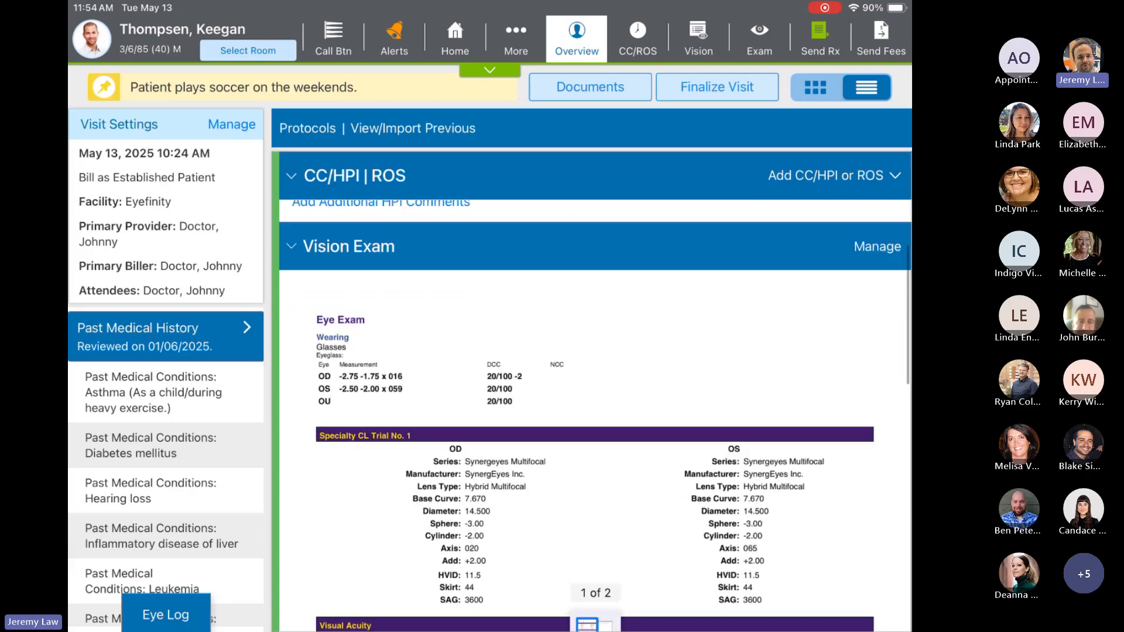
scroll(595, 415, down, 2)
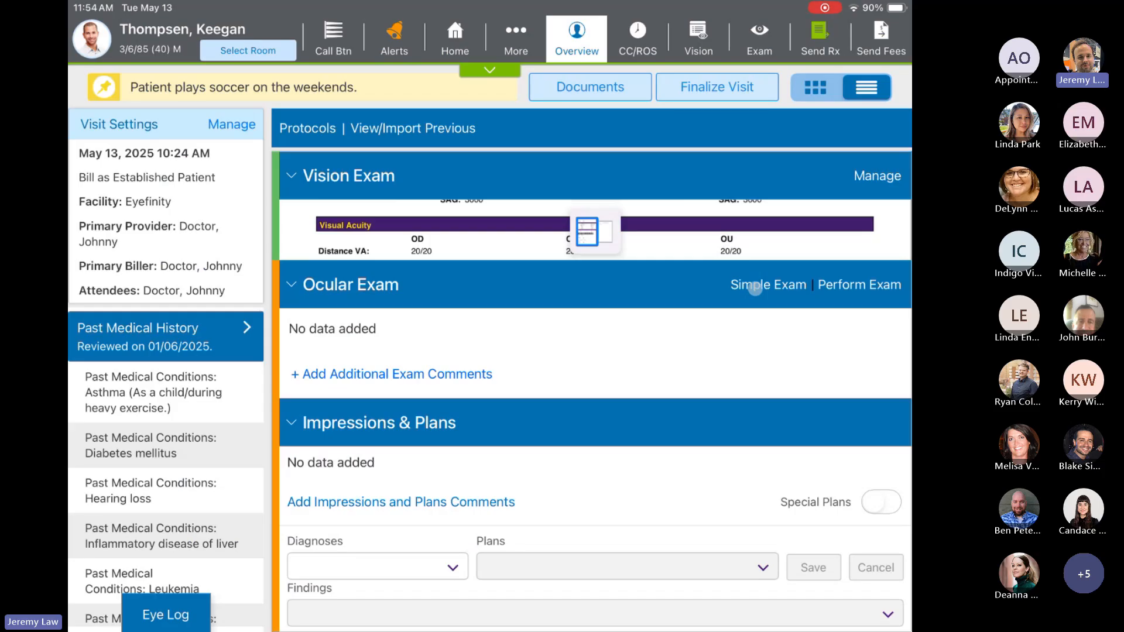
click(756, 287)
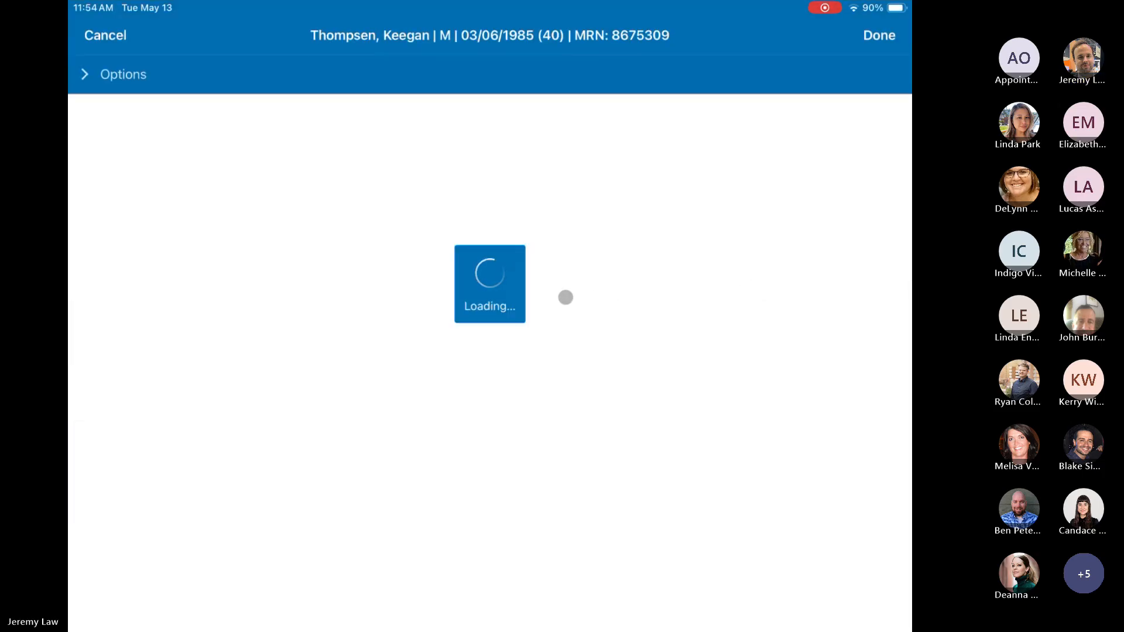
click(187, 247)
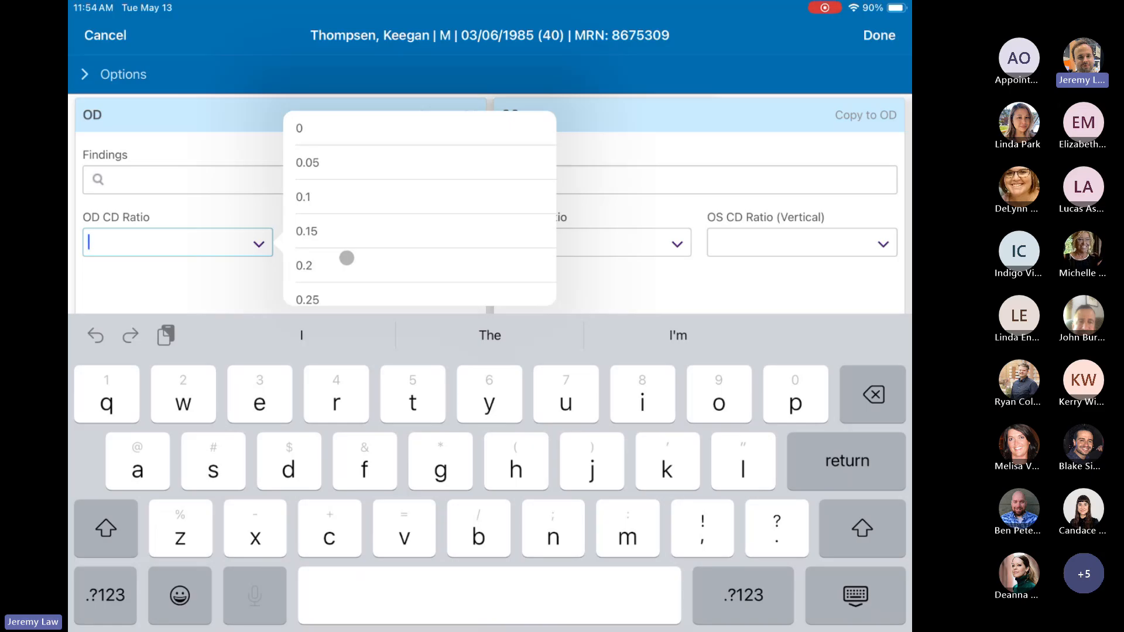
scroll(346, 258, down, 3)
click(347, 230)
click(596, 242)
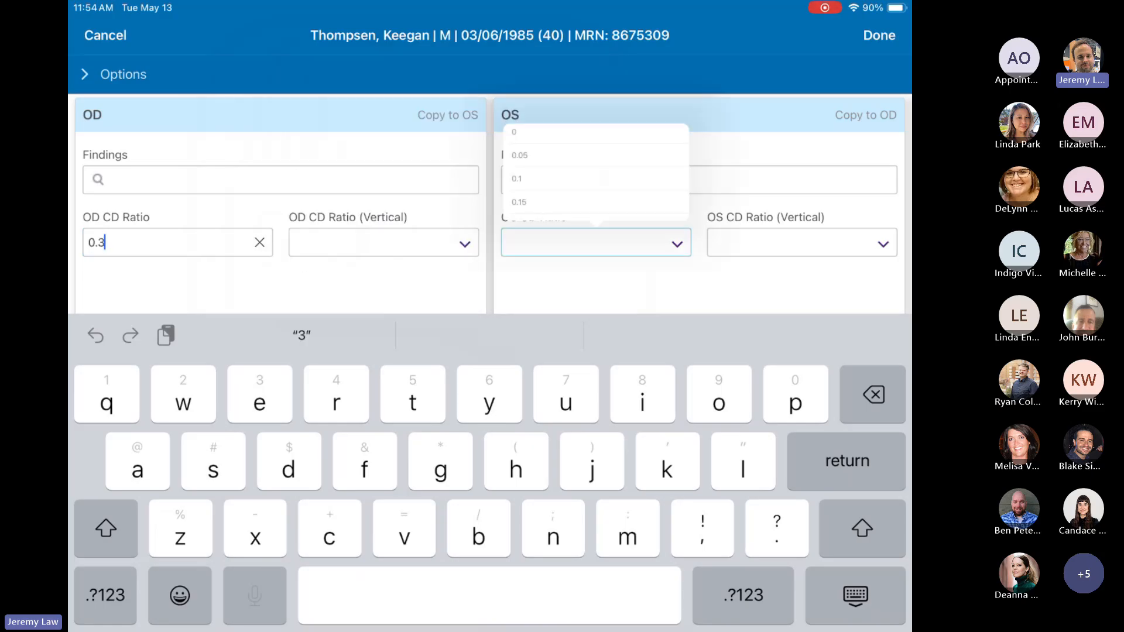
scroll(595, 117, down, 2)
click(595, 161)
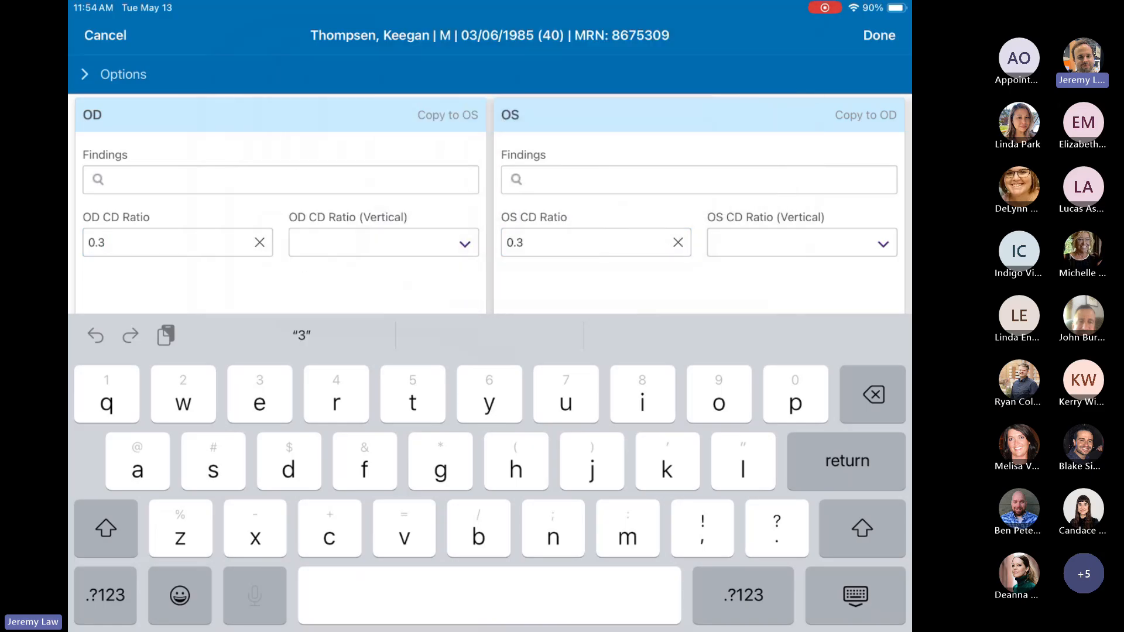
Mark the exam as not dilated and deferred (contraindication), and save the ocular exam.
click(123, 75)
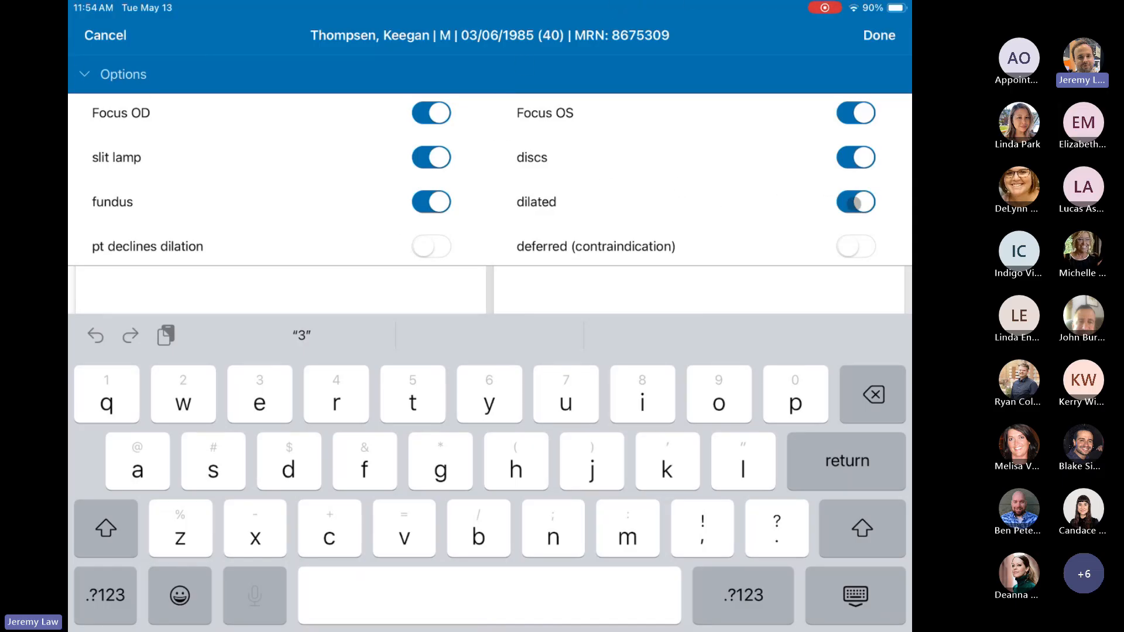
click(855, 202)
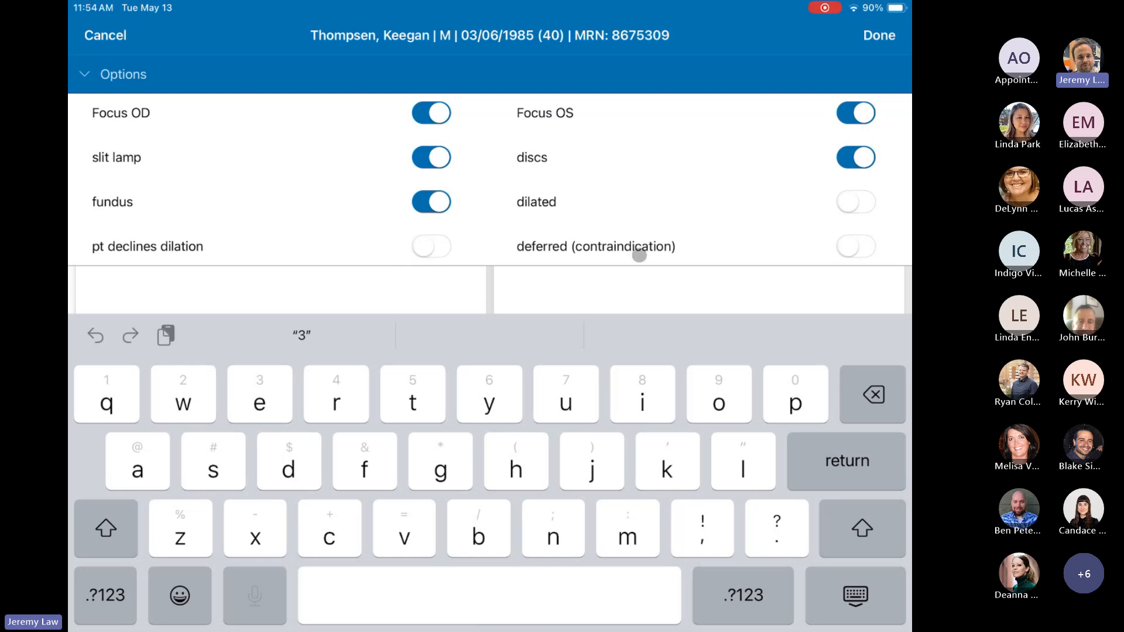
click(856, 247)
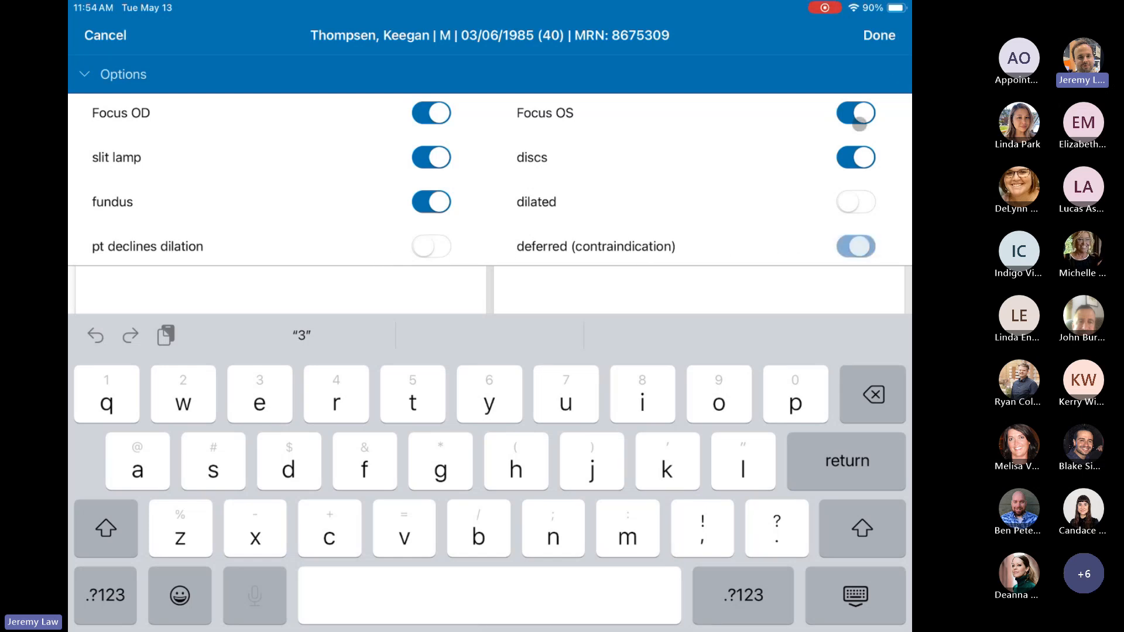
click(876, 42)
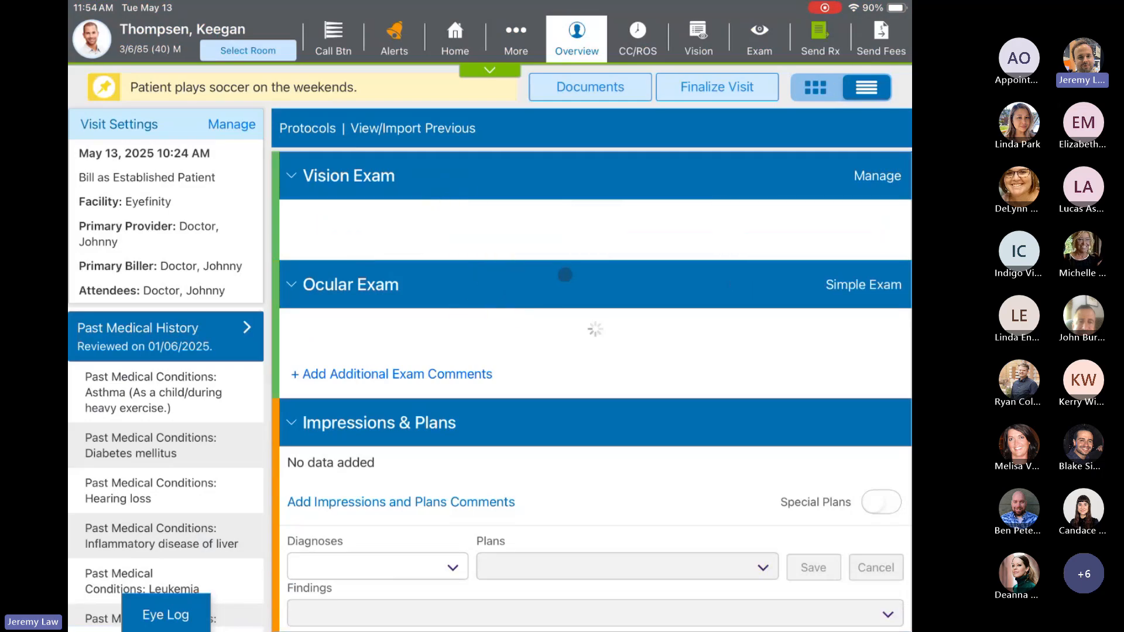
Find Keratoconus in the diagnosis search and select it as the diagnosis under Impressions & Plans.
scroll(580, 256, down, 6)
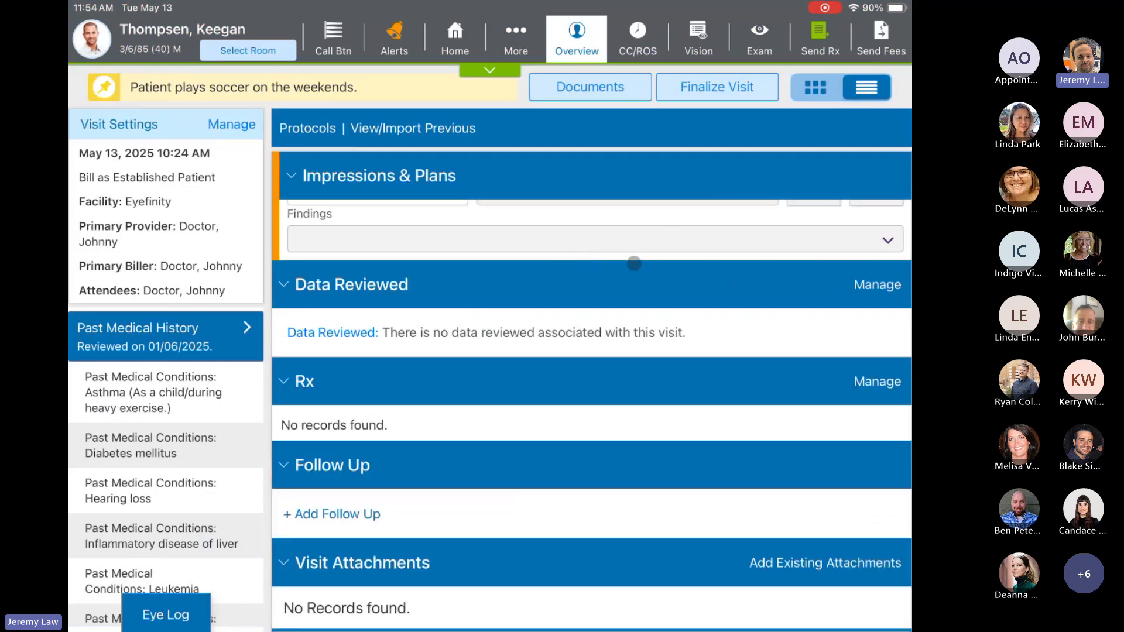
scroll(653, 296, up, 10)
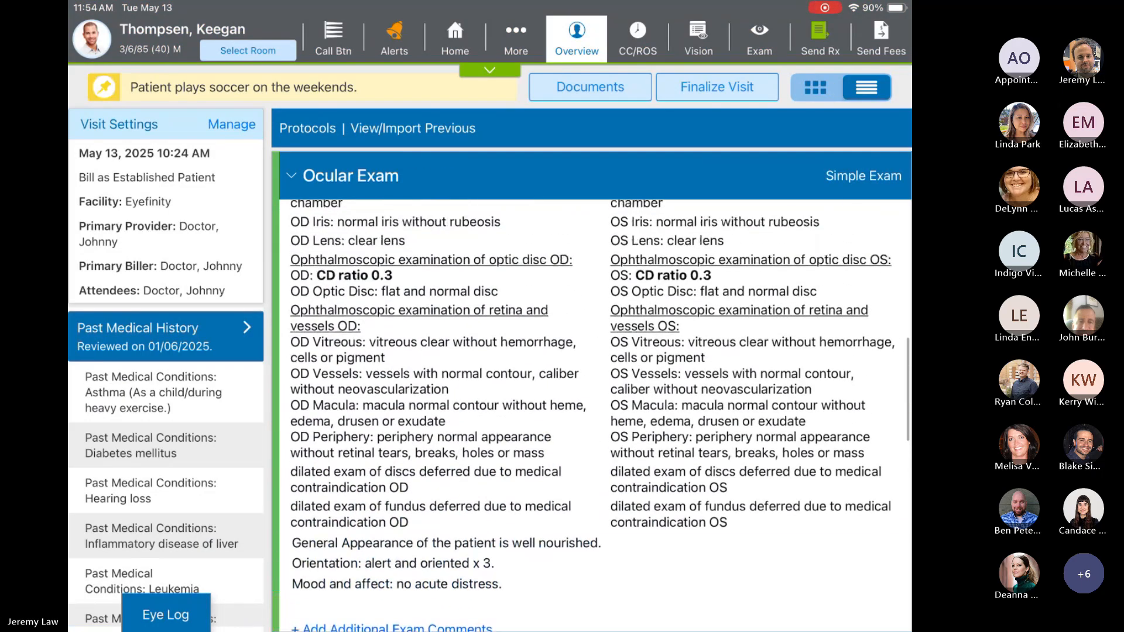
scroll(595, 410, down, 8)
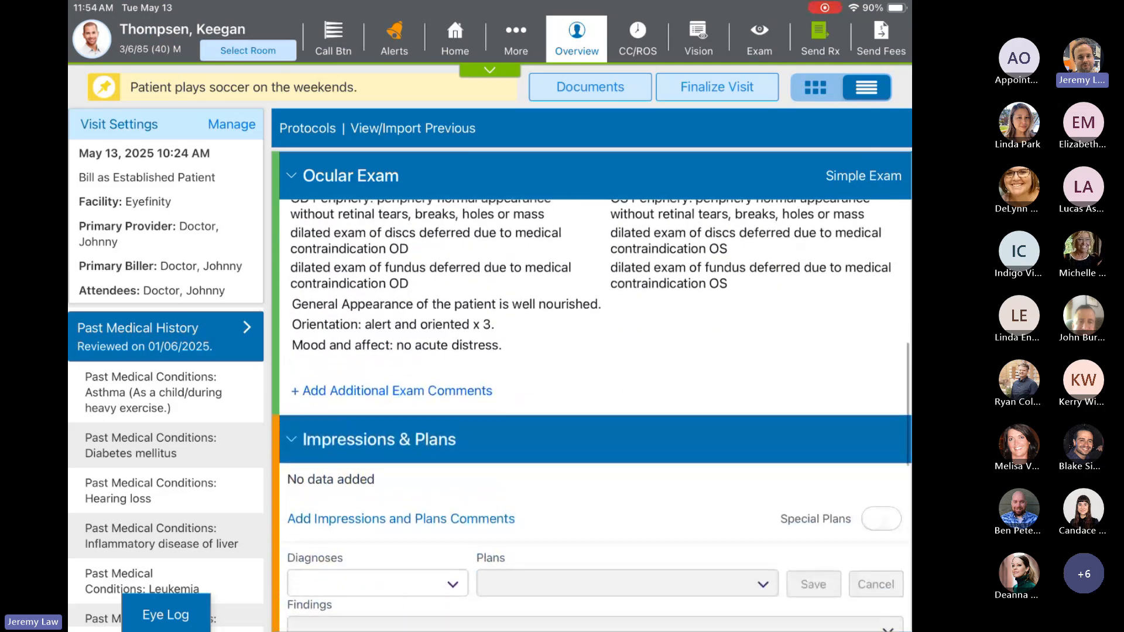
scroll(591, 409, down, 1)
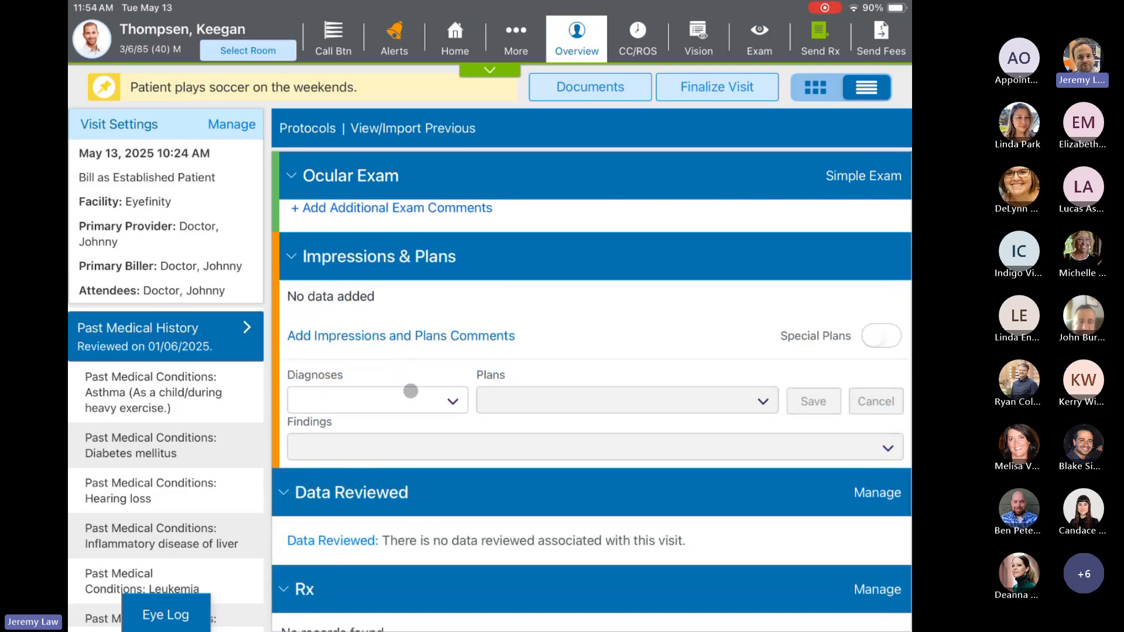
click(449, 402)
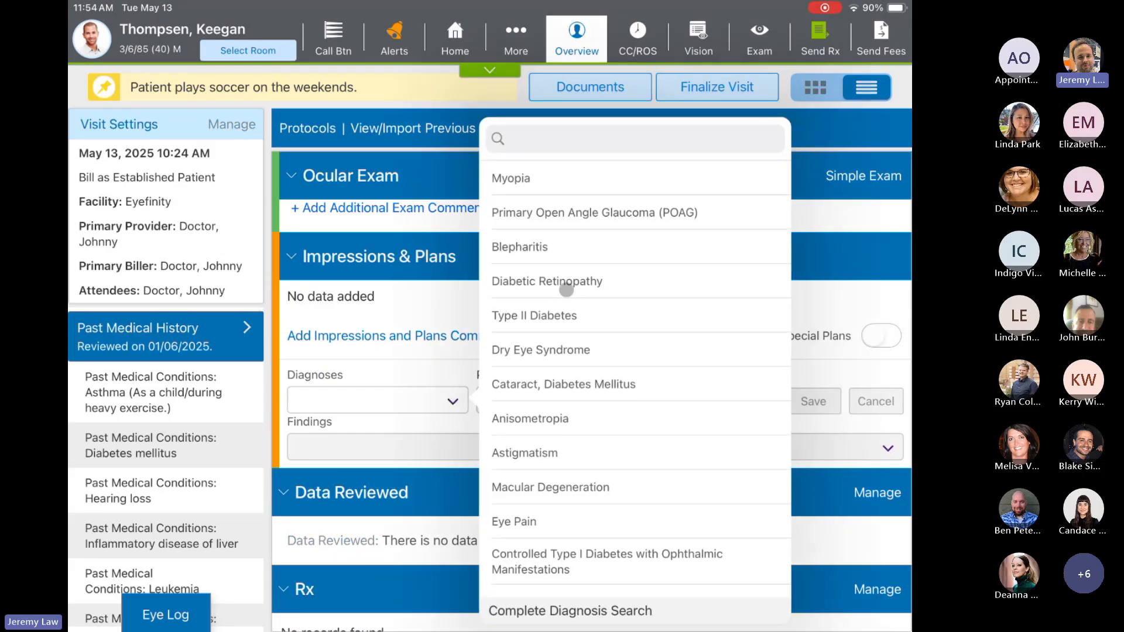
click(606, 139)
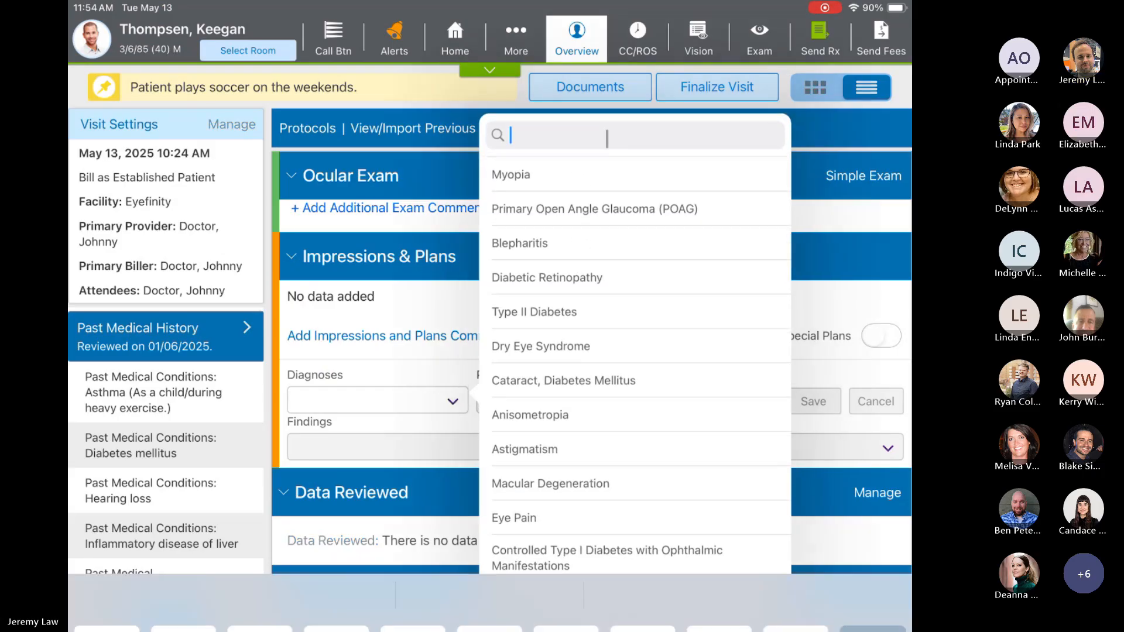
text(Ker)
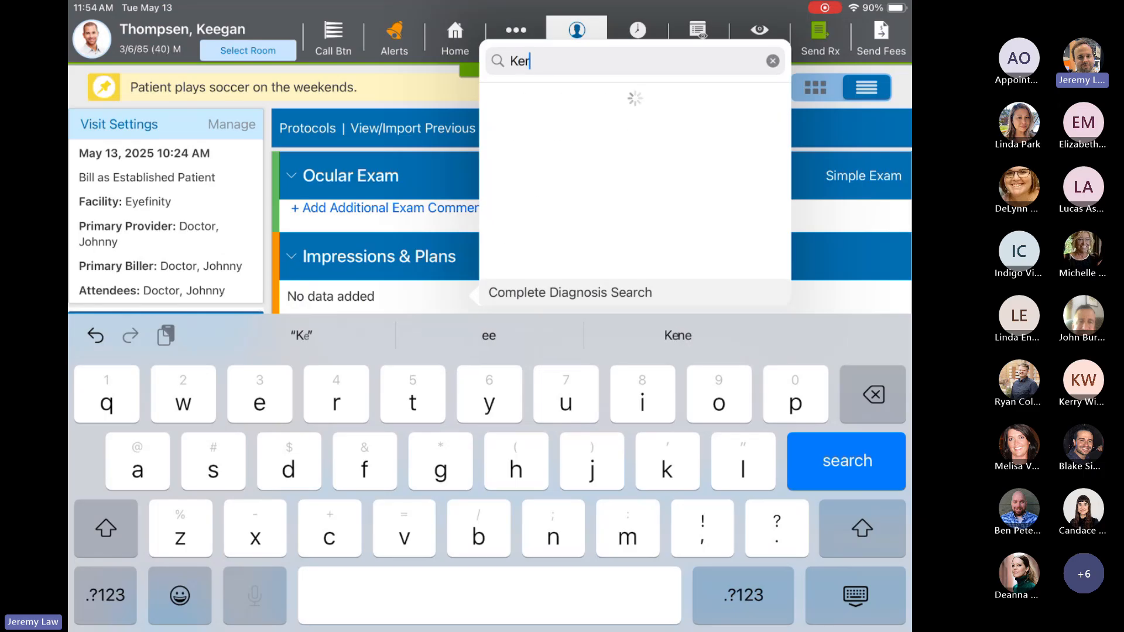
text(at)
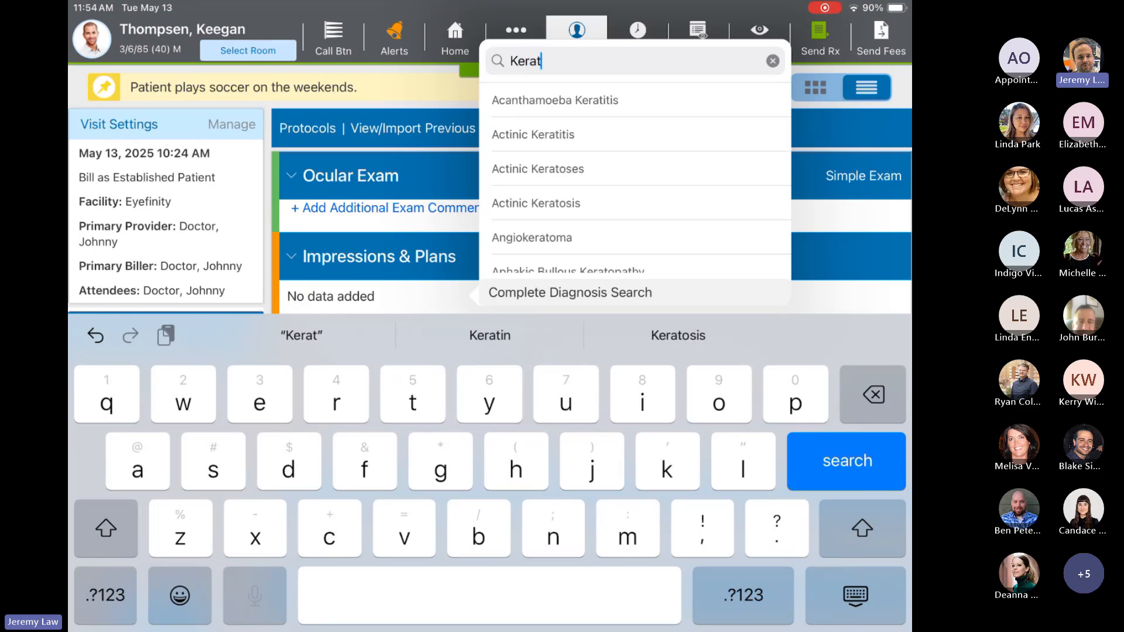
text(oco)
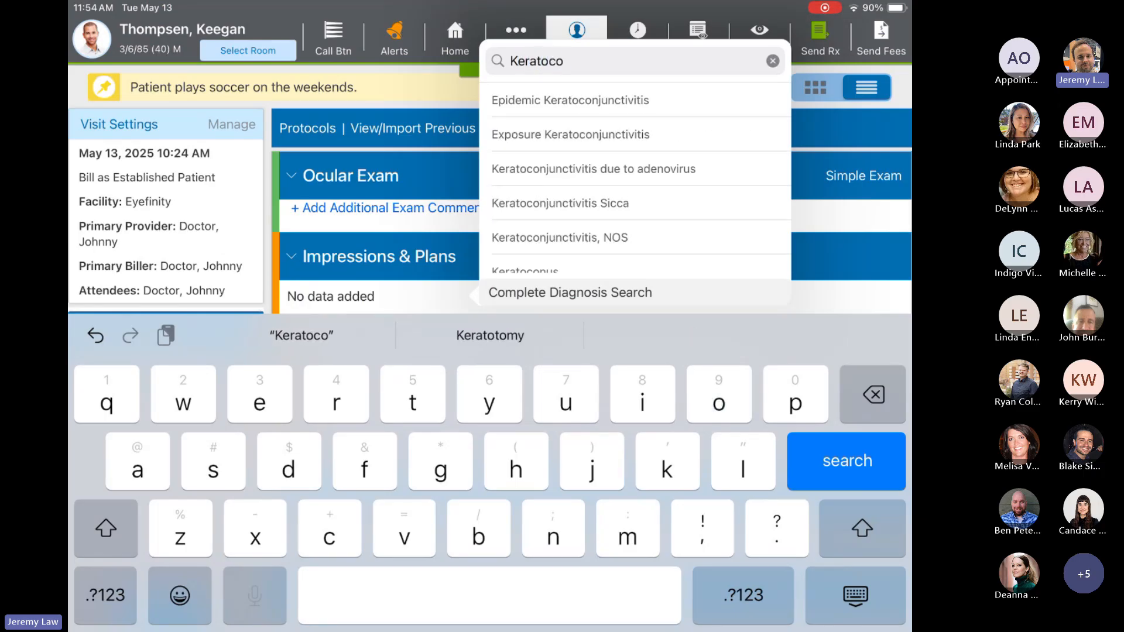
text(nu)
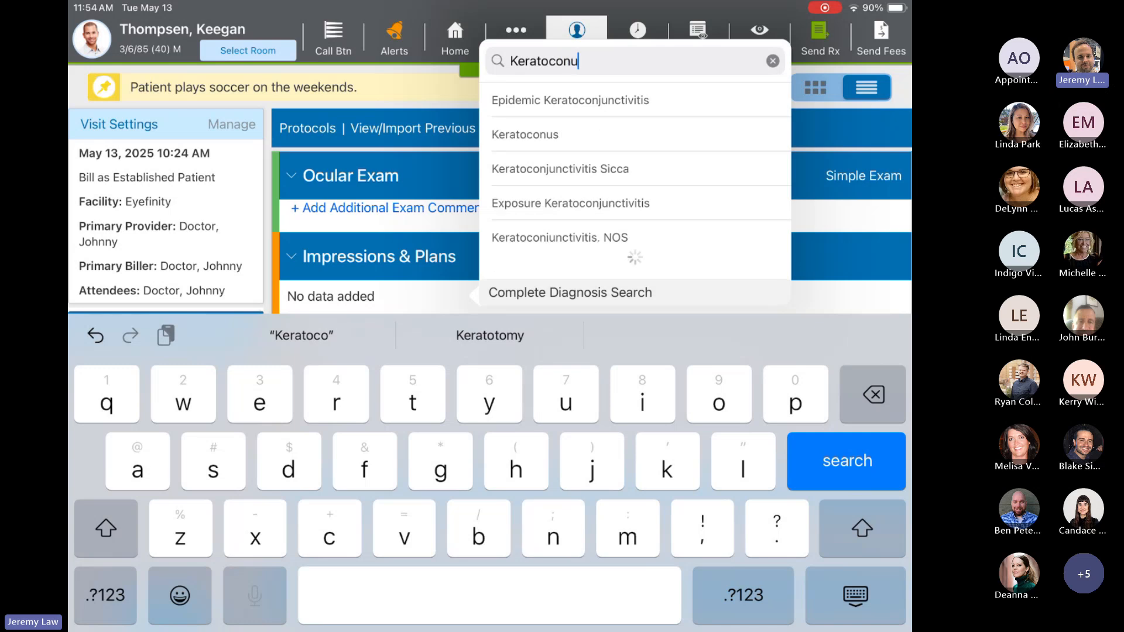
click(527, 100)
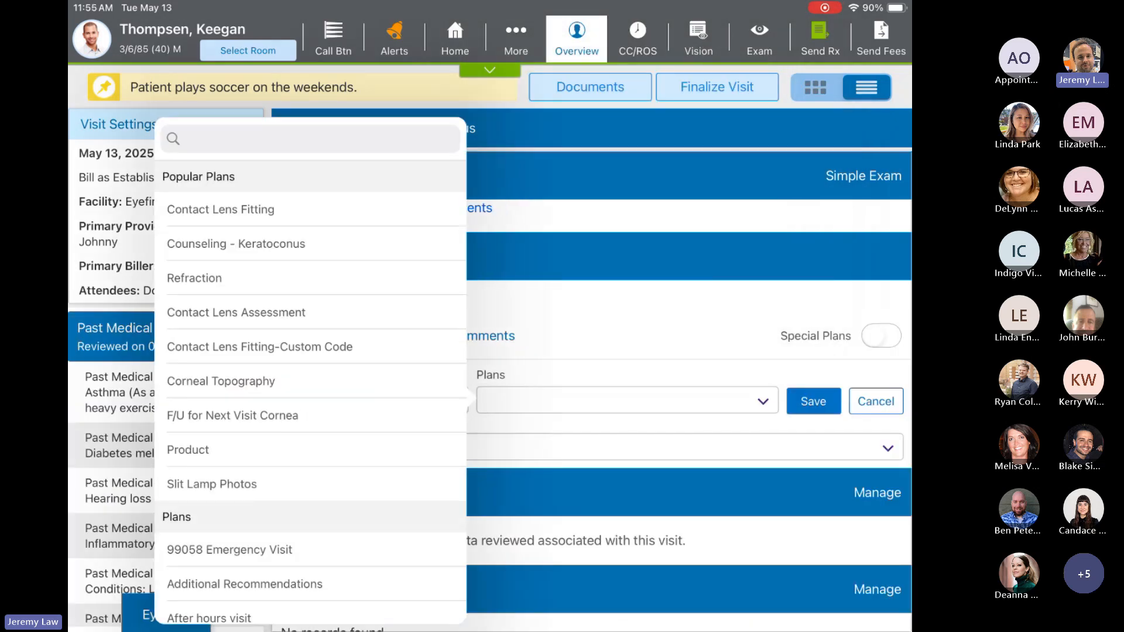
Select the plans Contact Lens Fitting, Counseling - Keratoconus, Refraction and F/U for Next Visit Cornea for the Keratoconus diagnosis.
click(249, 210)
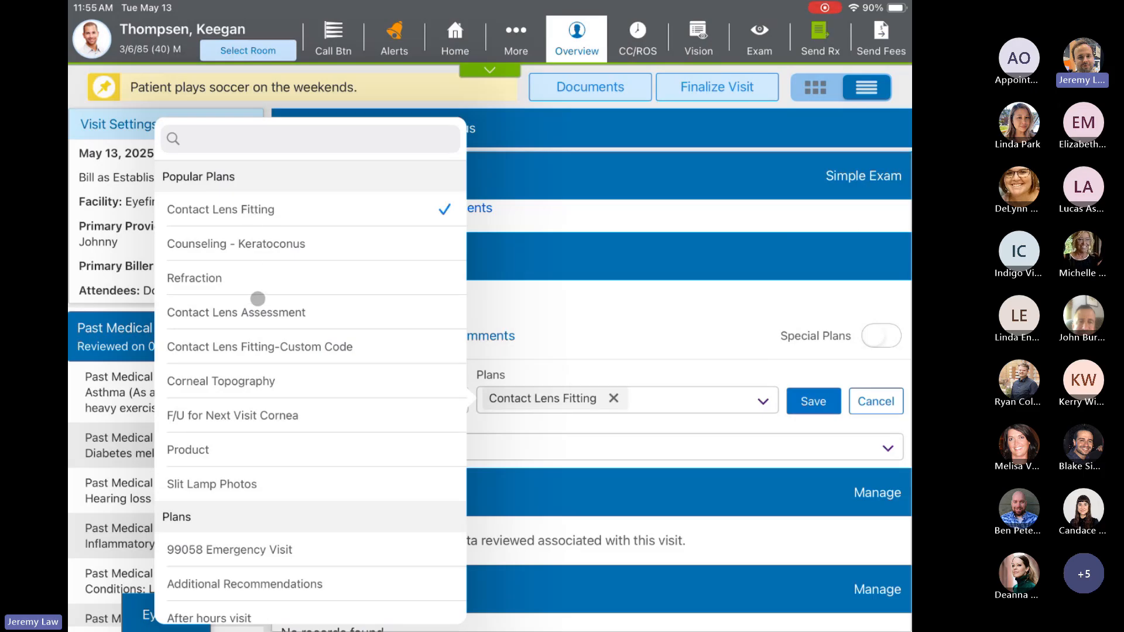
click(249, 243)
click(214, 285)
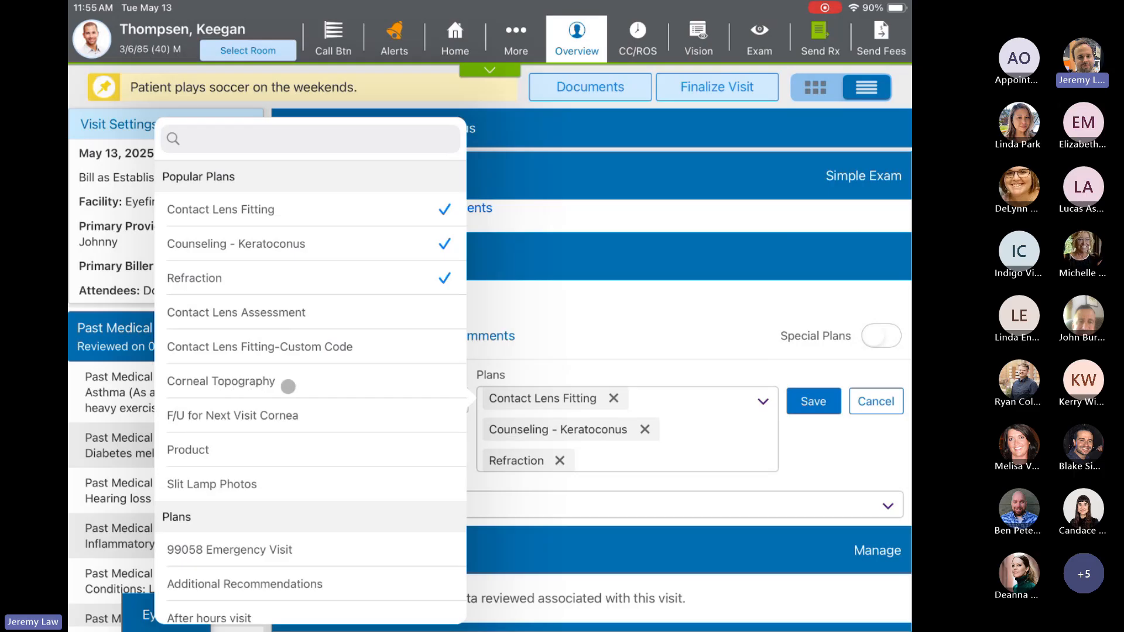
click(219, 417)
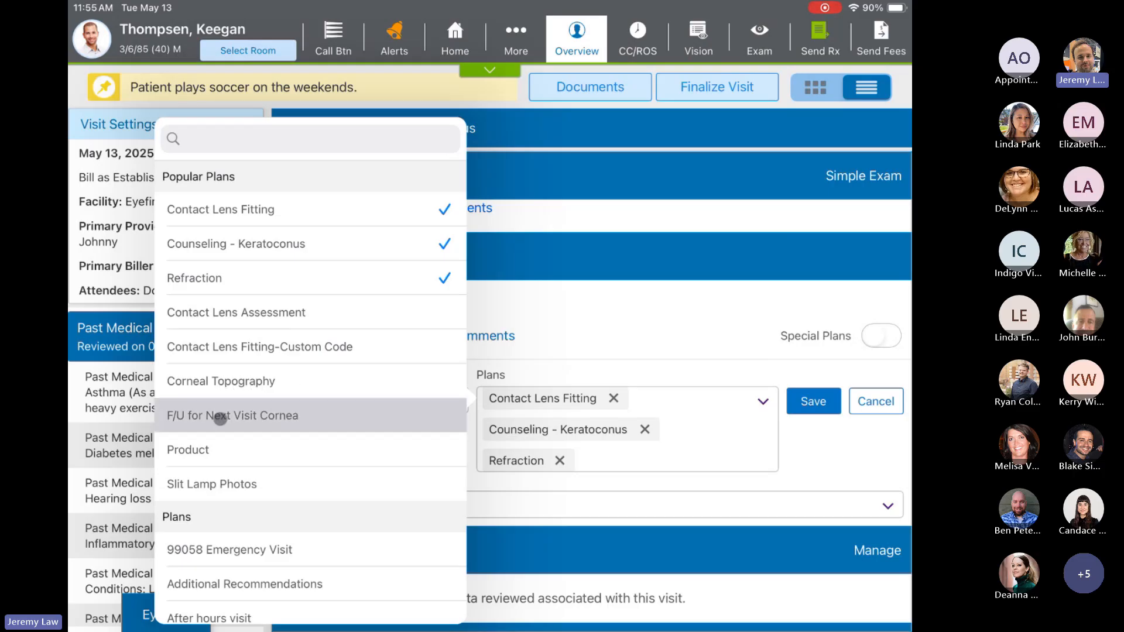
click(590, 317)
Save the impression with its plans and set the Keratoconus laterality to Bilateral.
click(814, 401)
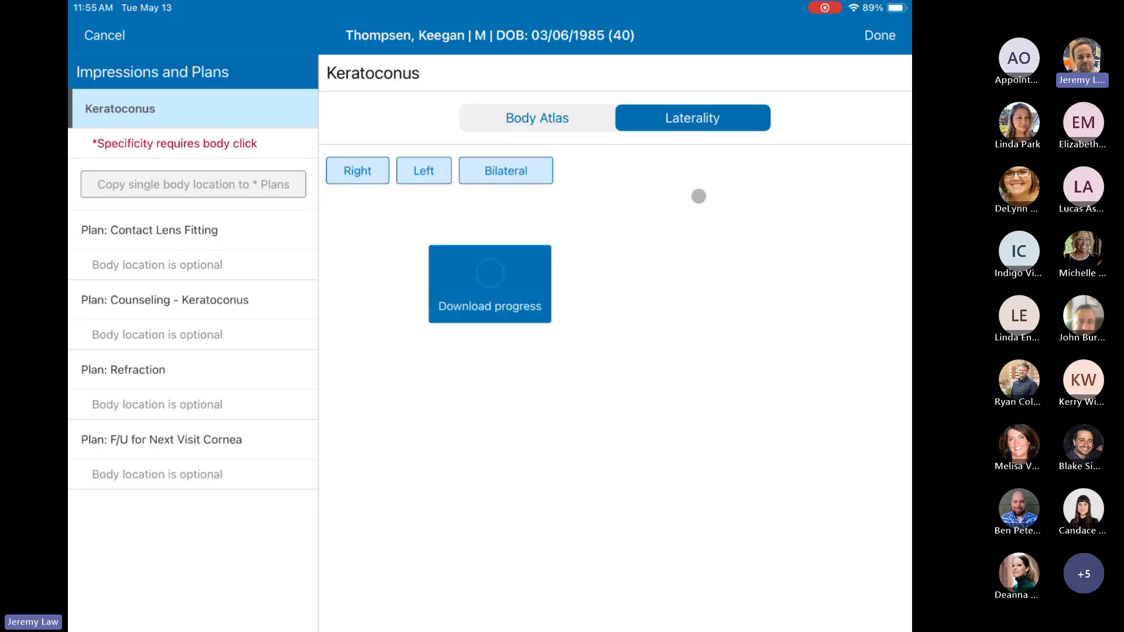
click(528, 173)
click(880, 36)
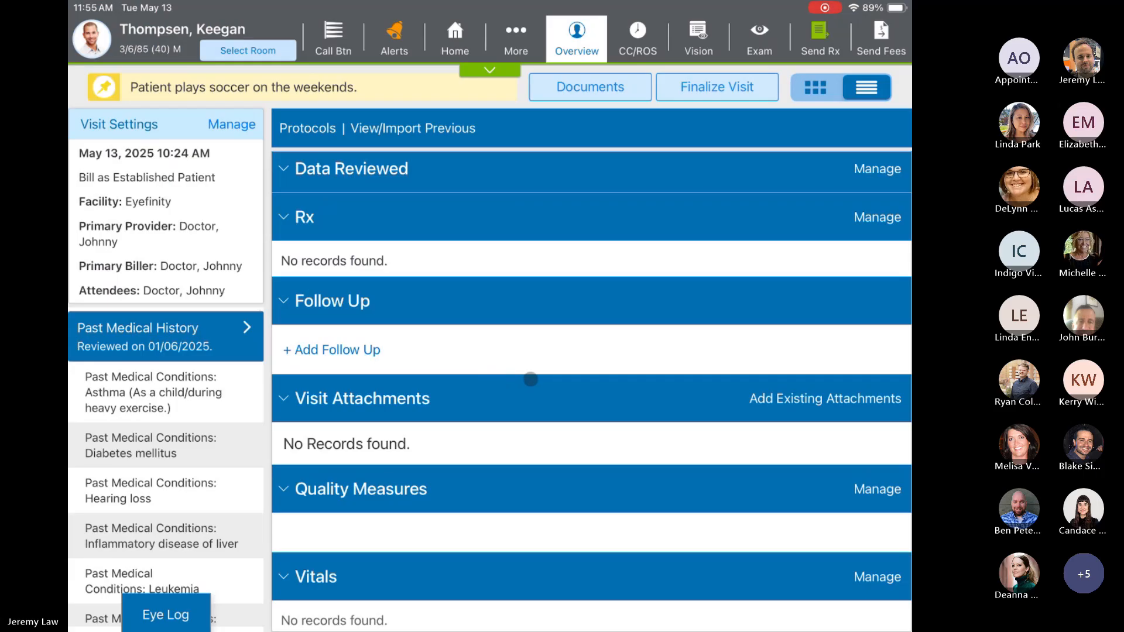
Set the ICD-10 type of the Keratoconus OU diagnosis to stable.
scroll(531, 379, down, 2)
scroll(530, 380, up, 10)
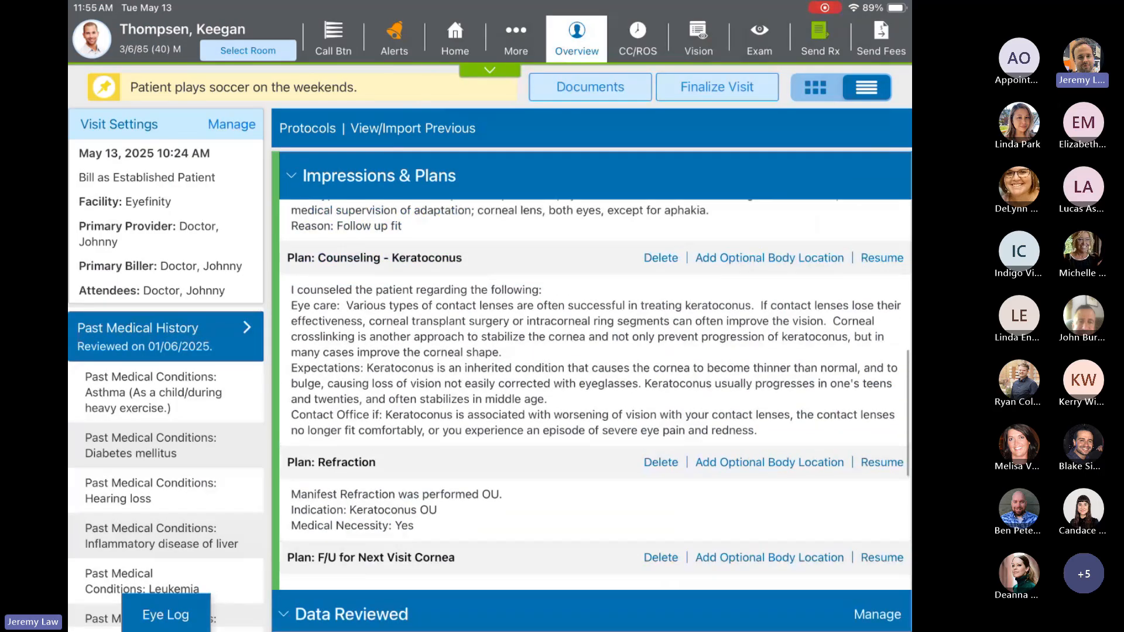
scroll(591, 410, up, 3)
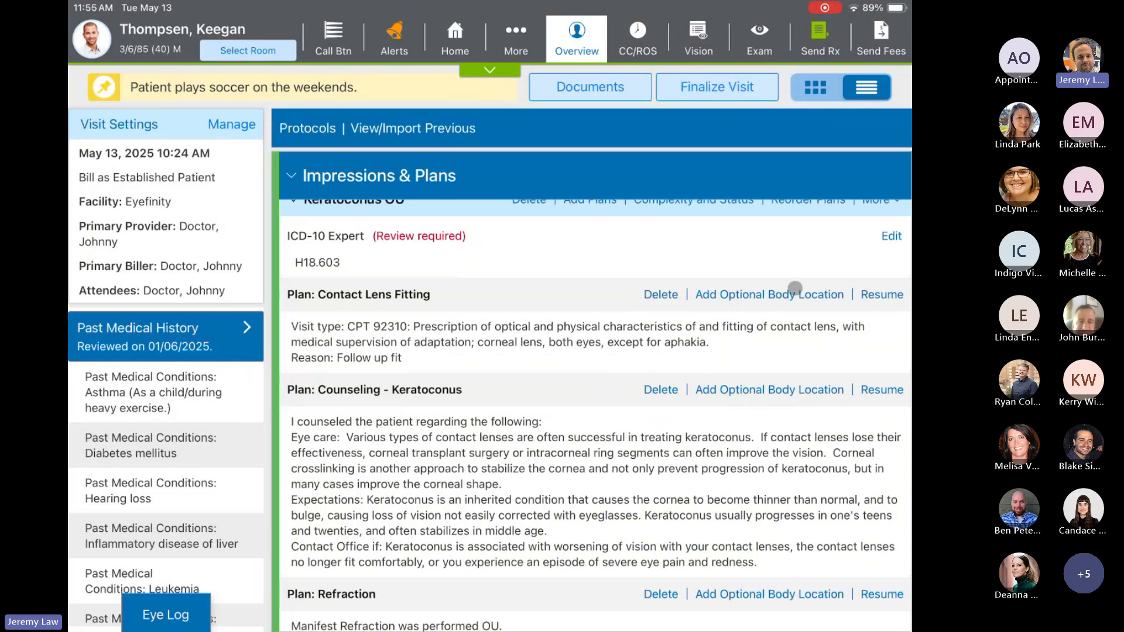
click(892, 237)
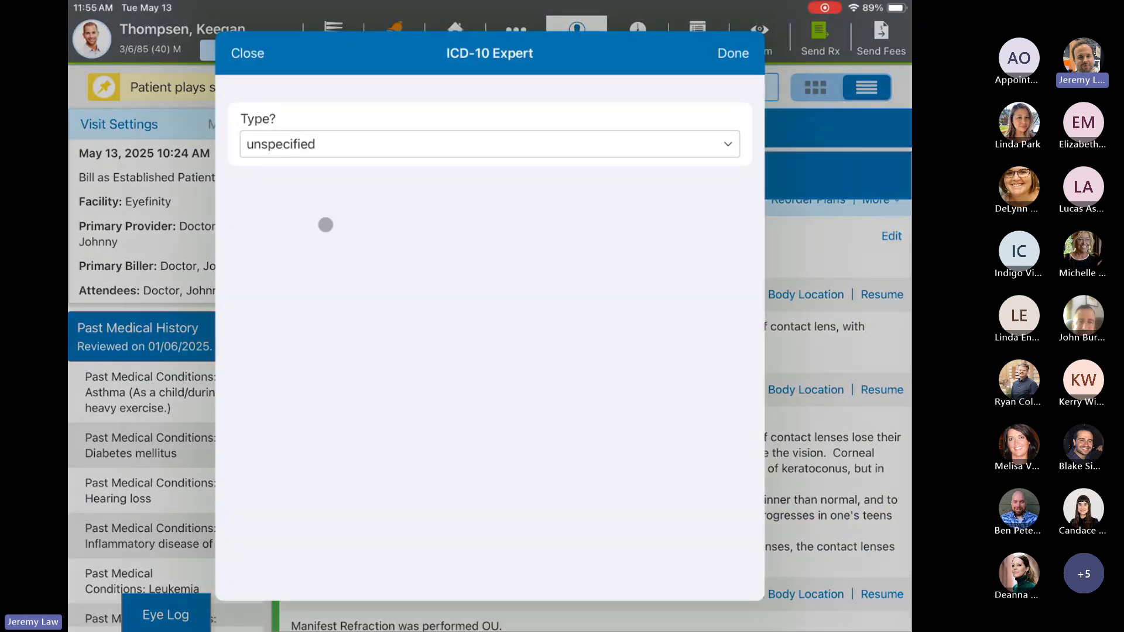
click(365, 141)
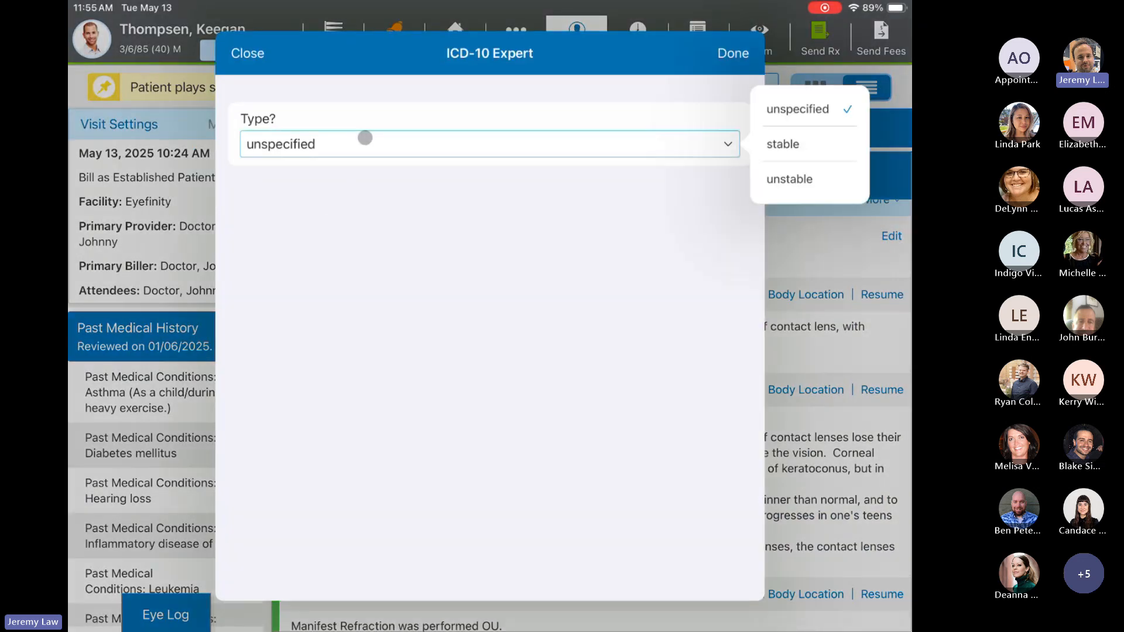
click(785, 144)
click(732, 53)
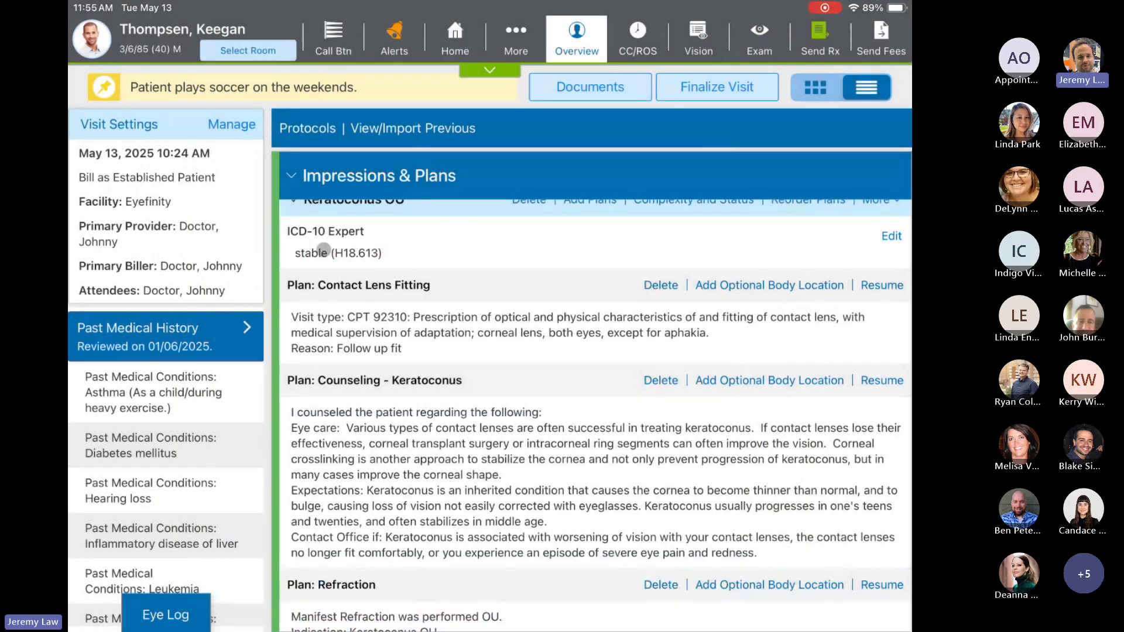
Resume the Contact Lens Fitting plan under Keratoconus OU and select scleral lens as the wearing schedule and type.
click(882, 284)
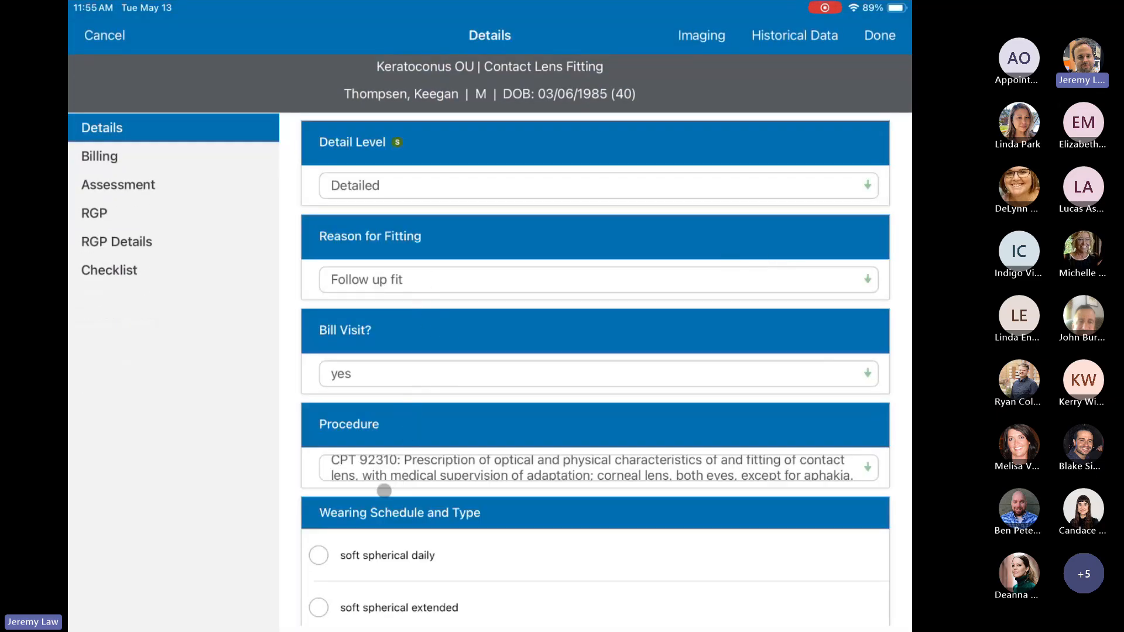
scroll(468, 461, down, 3)
scroll(468, 460, down, 7)
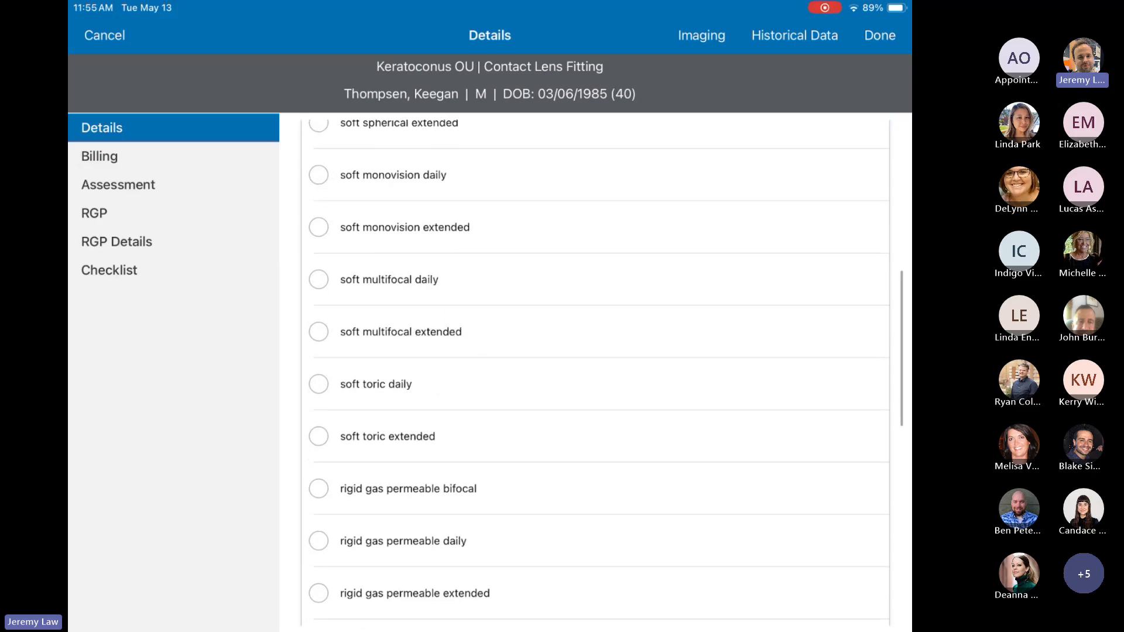
scroll(597, 373, down, 6)
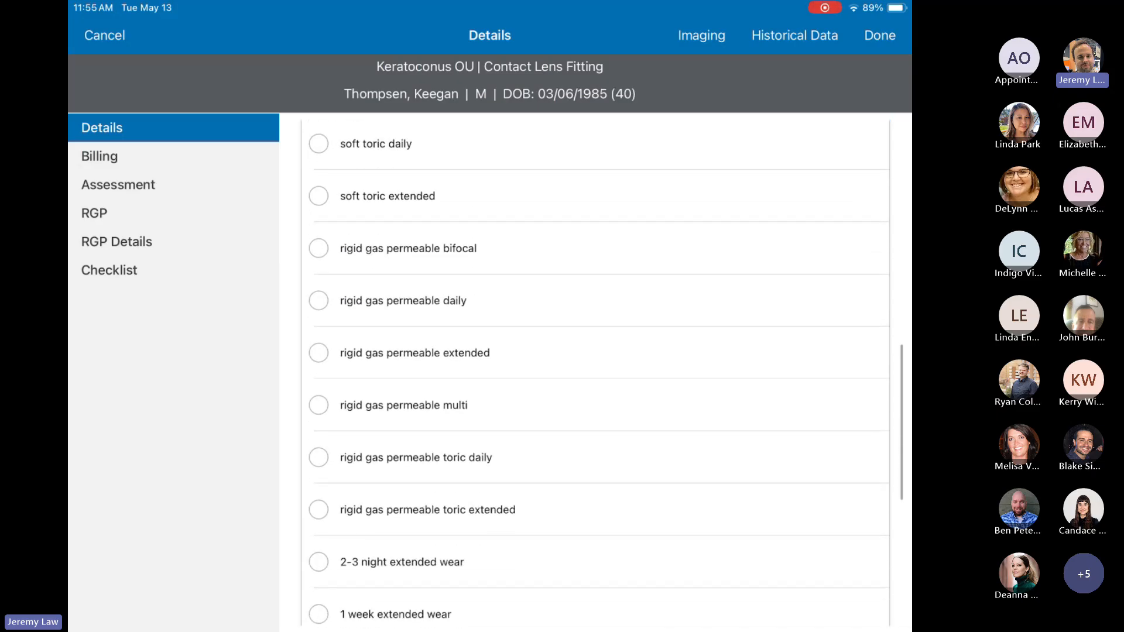
scroll(597, 373, down, 2)
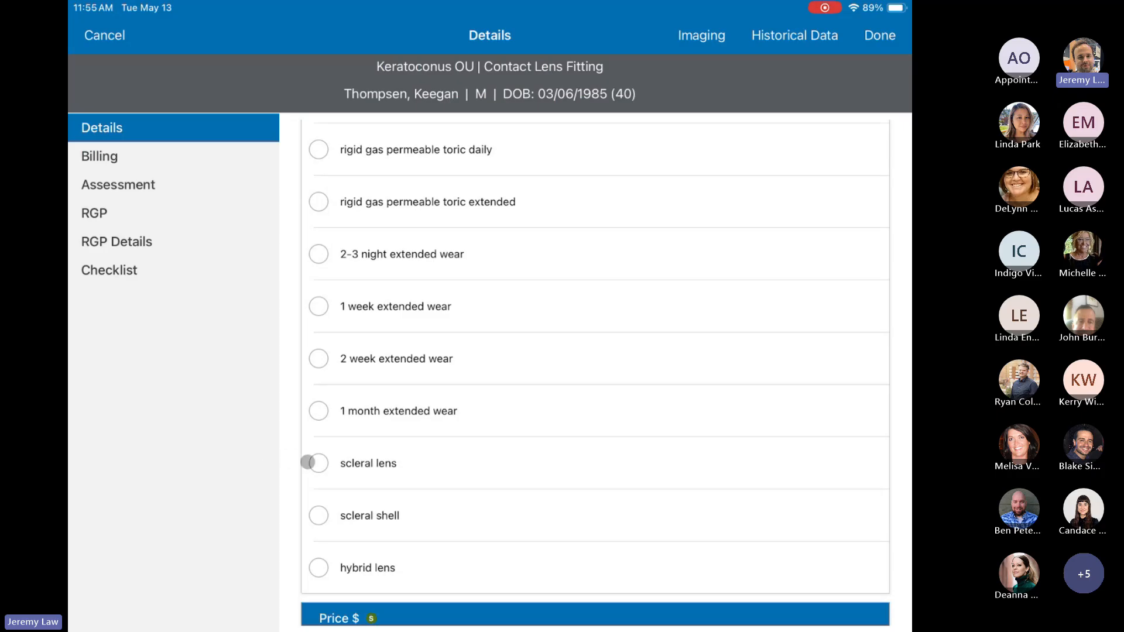
Examine the lens codes offered for billing in the Contact Lens Fitting plan.
click(173, 160)
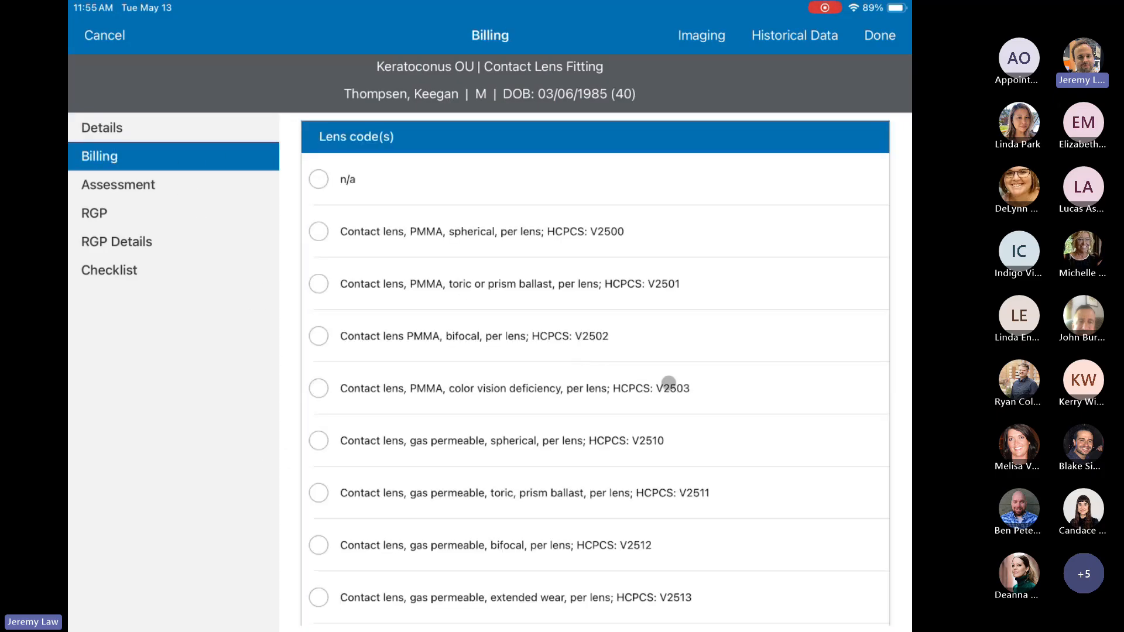
scroll(668, 382, down, 3)
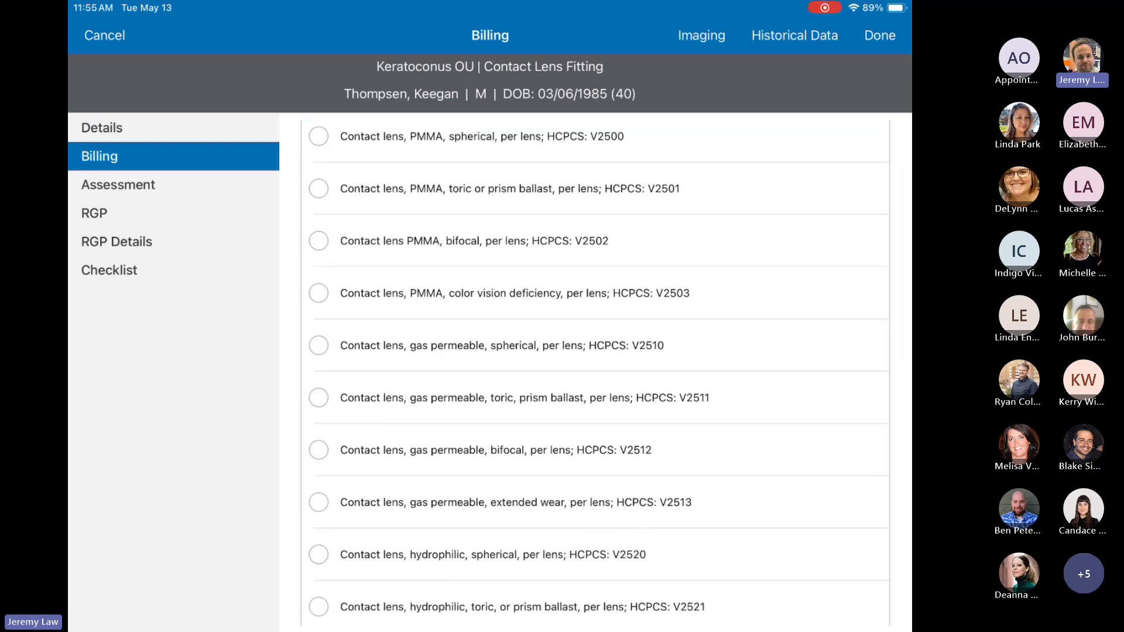
scroll(595, 375, down, 3)
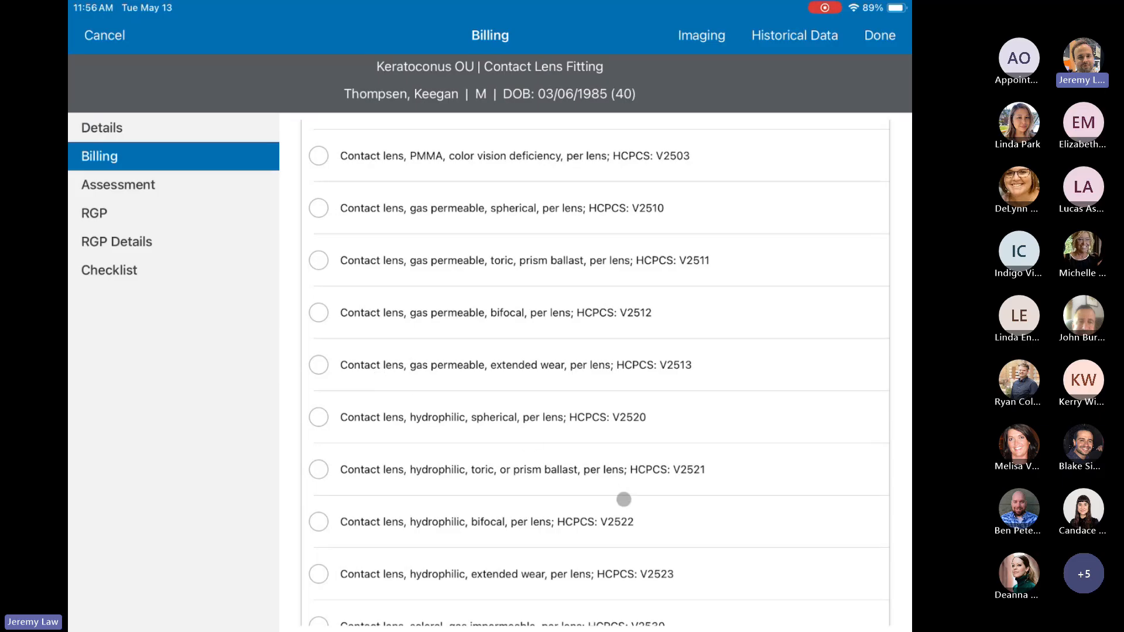
scroll(578, 500, down, 5)
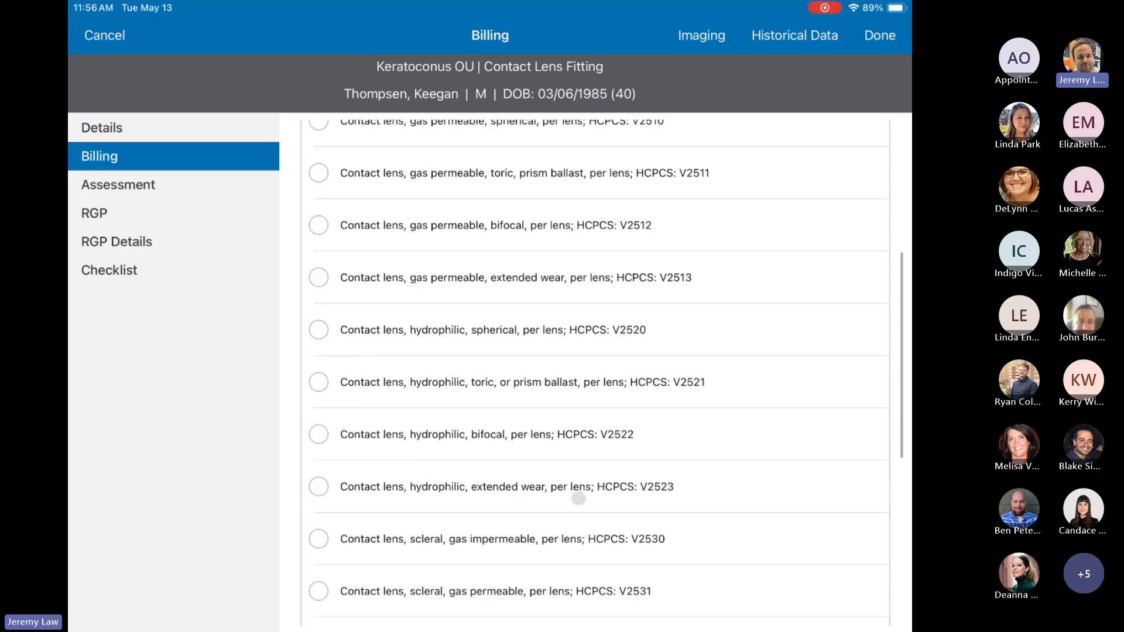
scroll(602, 373, down, 5)
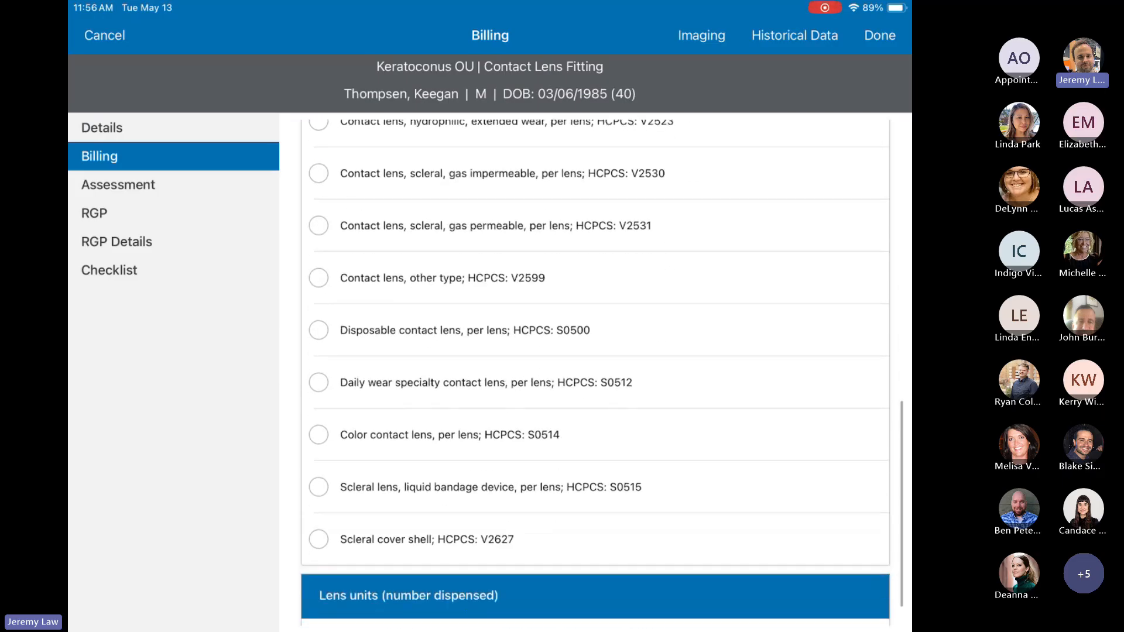
scroll(596, 369, up, 15)
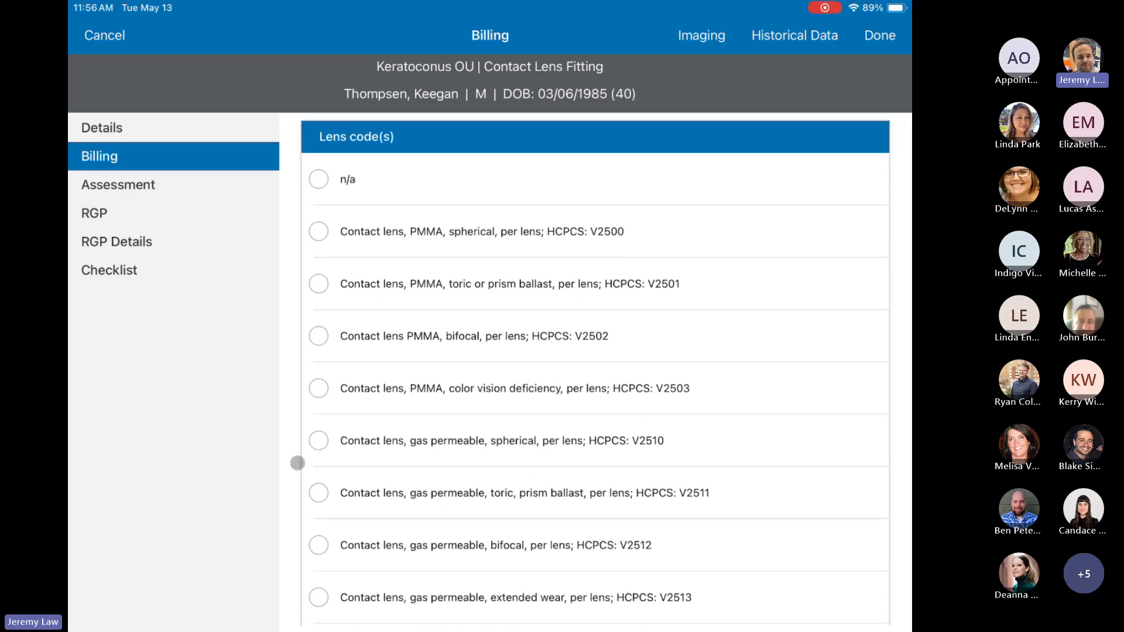
Examine the lens assessment and RGP parameter fields of the Contact Lens Fitting plan, including the limbal zone, landing zone and central clearance.
click(142, 179)
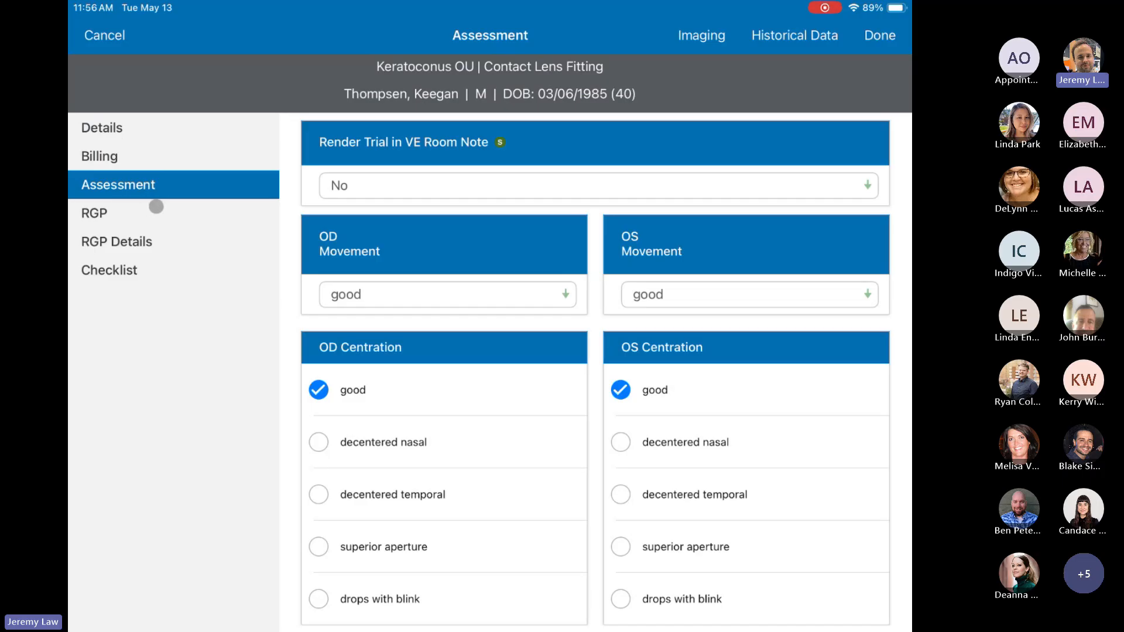
scroll(526, 439, down, 10)
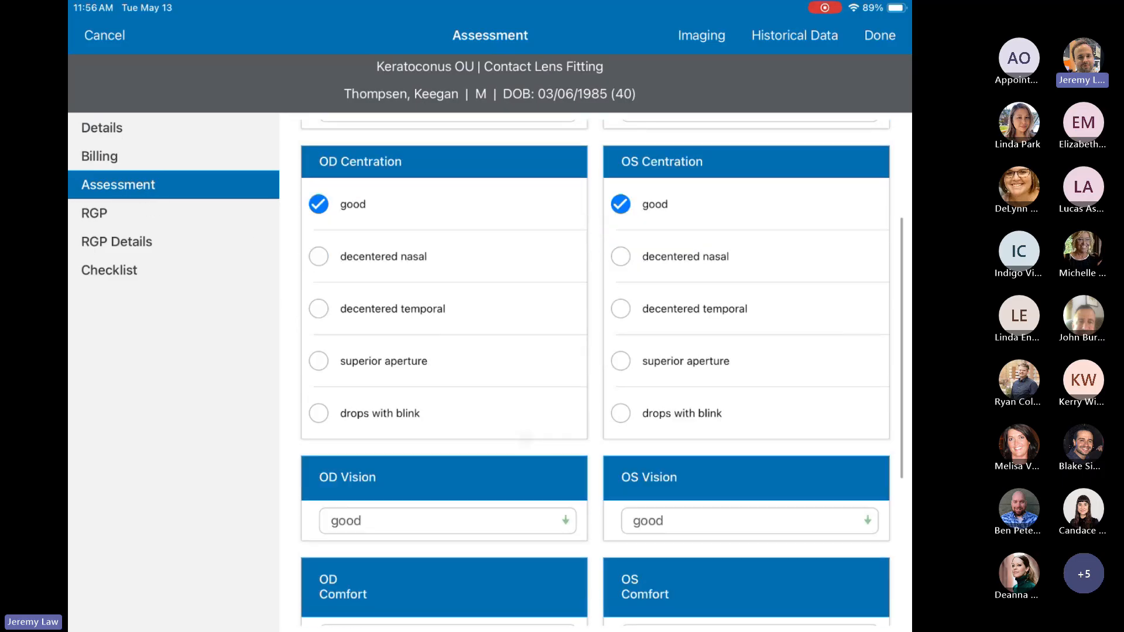
scroll(595, 369, down, 3)
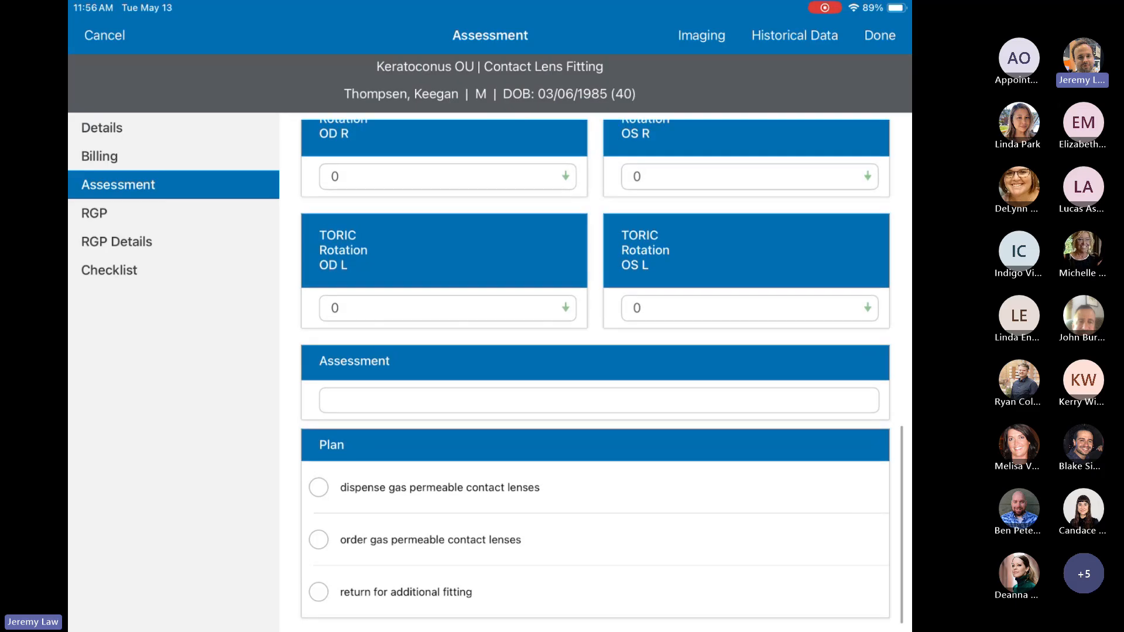
click(173, 214)
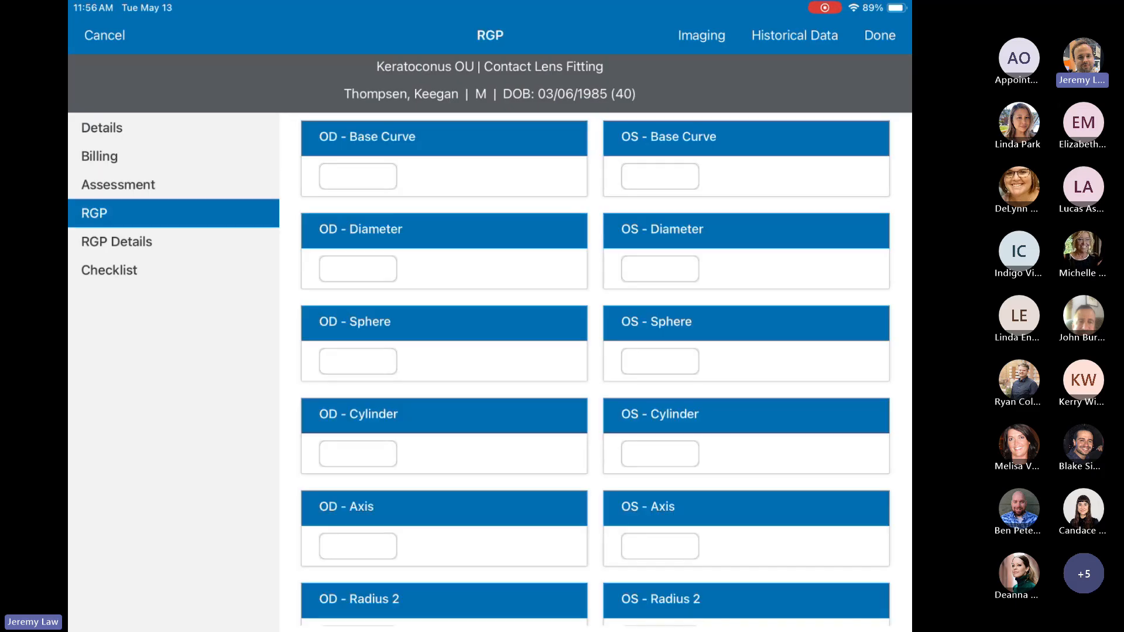
scroll(596, 369, down, 10)
scroll(595, 369, down, 10)
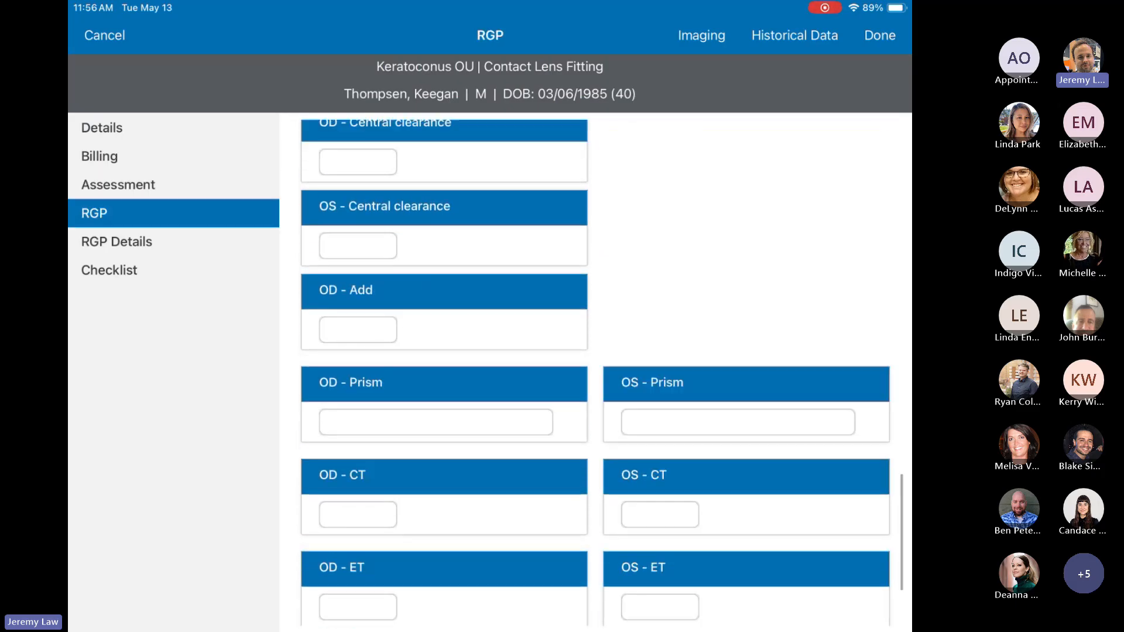
scroll(596, 369, up, 6)
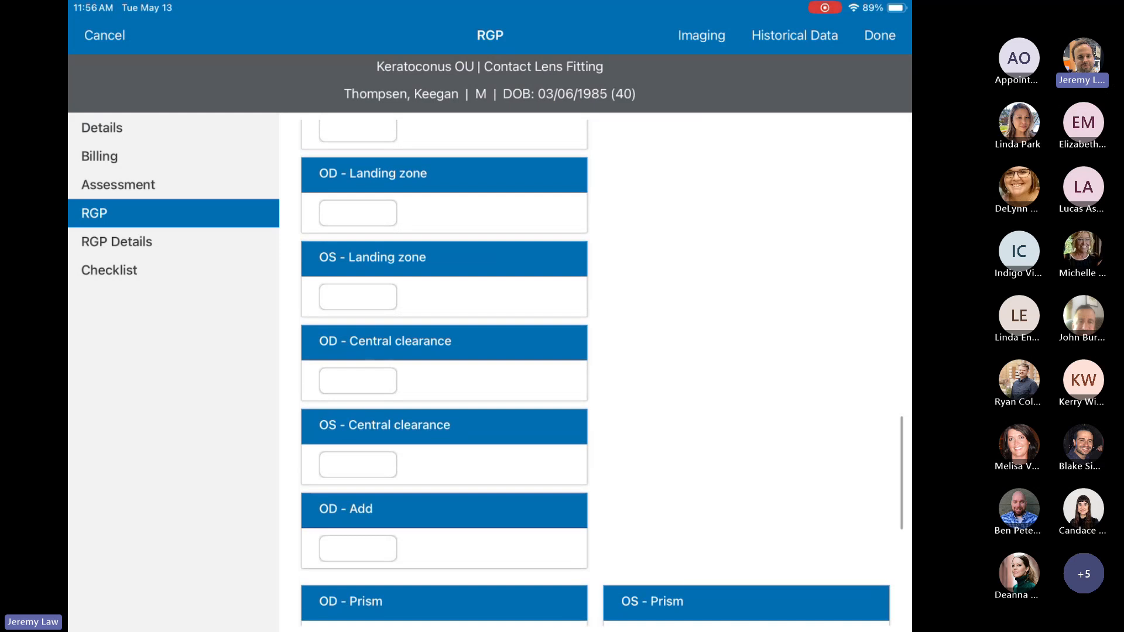
scroll(595, 369, up, 2)
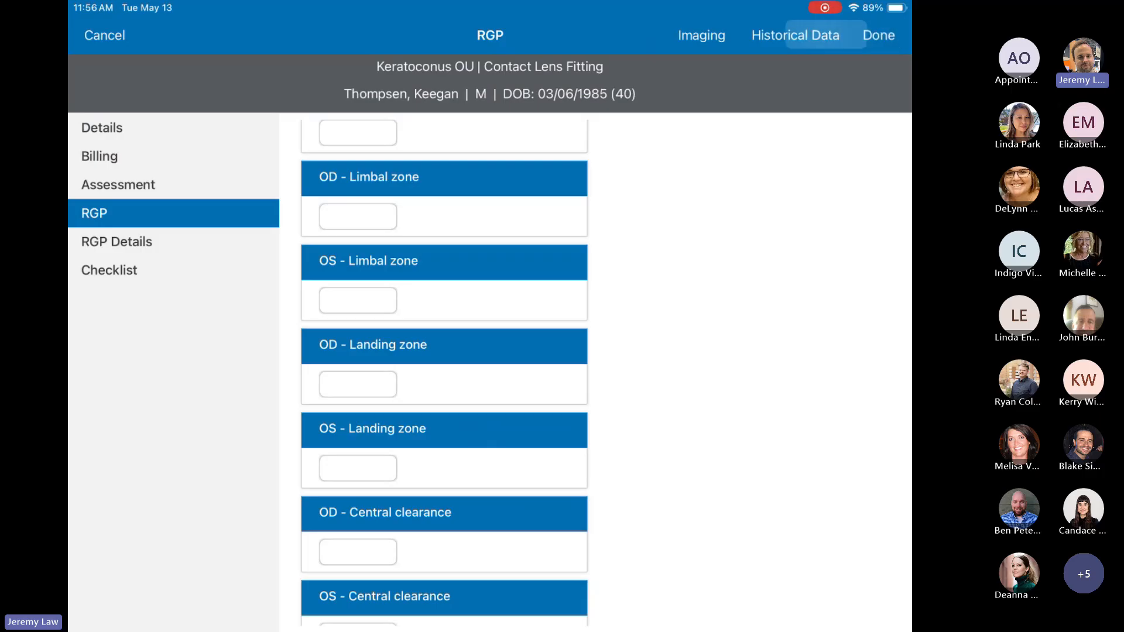
Check the patient's historical eye data, close it and save the Contact Lens Fitting plan details.
click(795, 35)
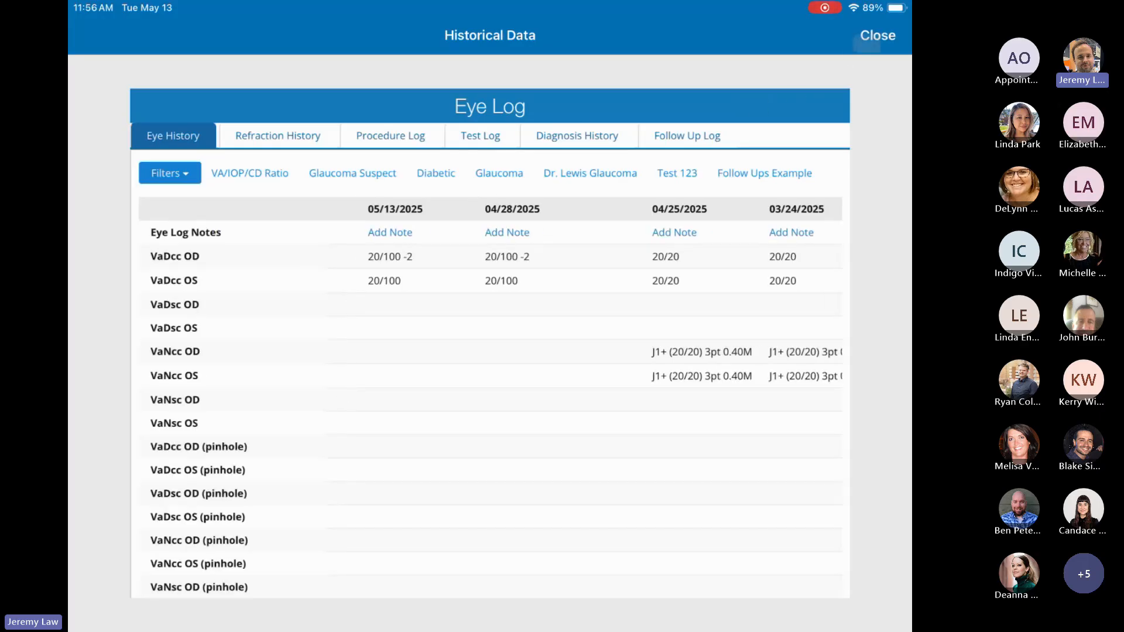
click(867, 41)
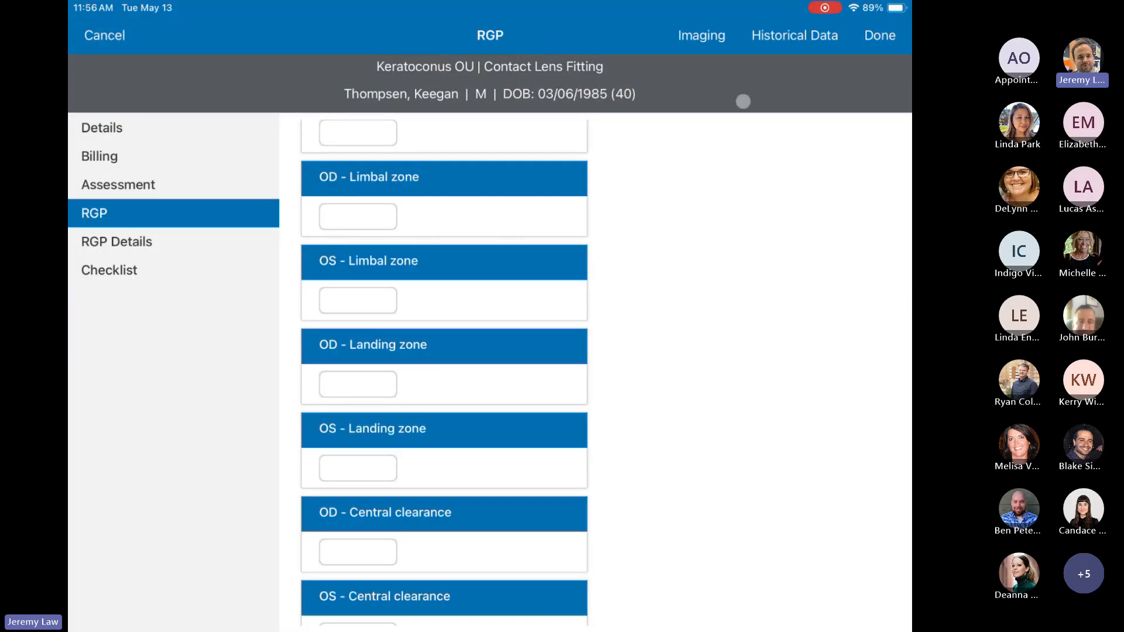
click(880, 35)
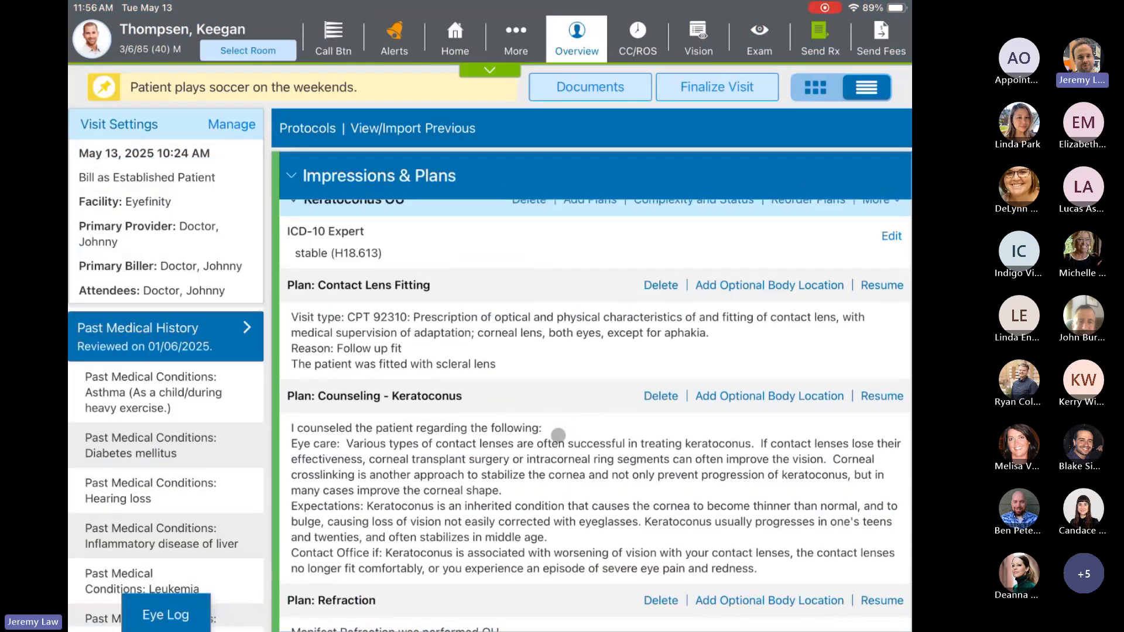
Resume the F/U for Next Visit Cornea plan and review its custom protocols, switching the treatment option on and off again.
scroll(558, 435, down, 5)
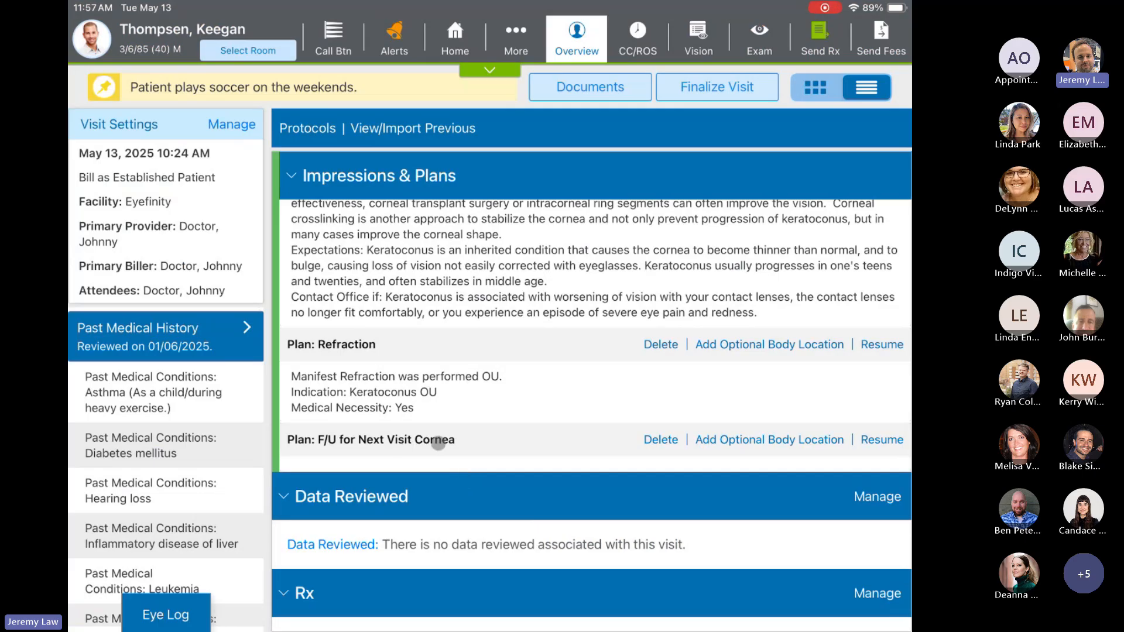
click(881, 444)
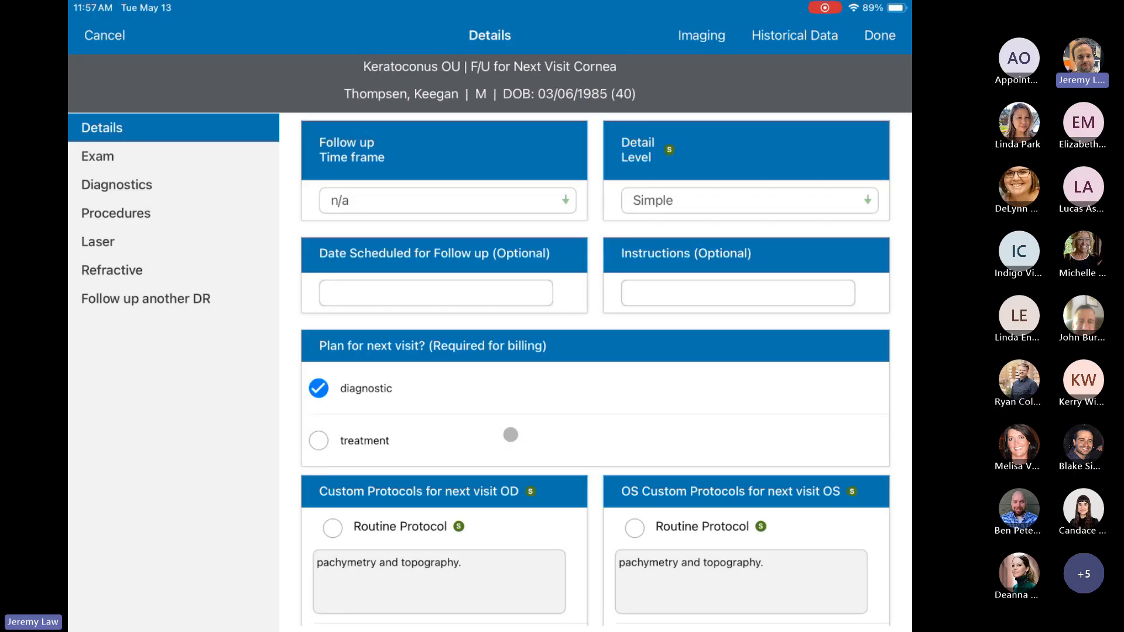
scroll(511, 435, down, 10)
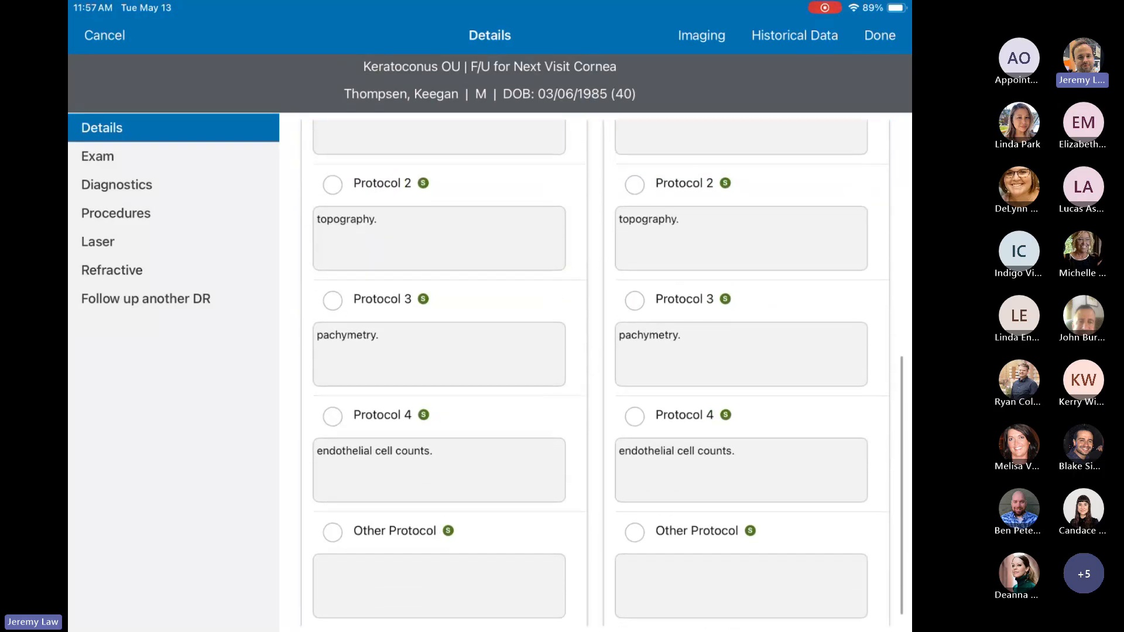
scroll(596, 374, up, 2)
scroll(595, 375, down, 2)
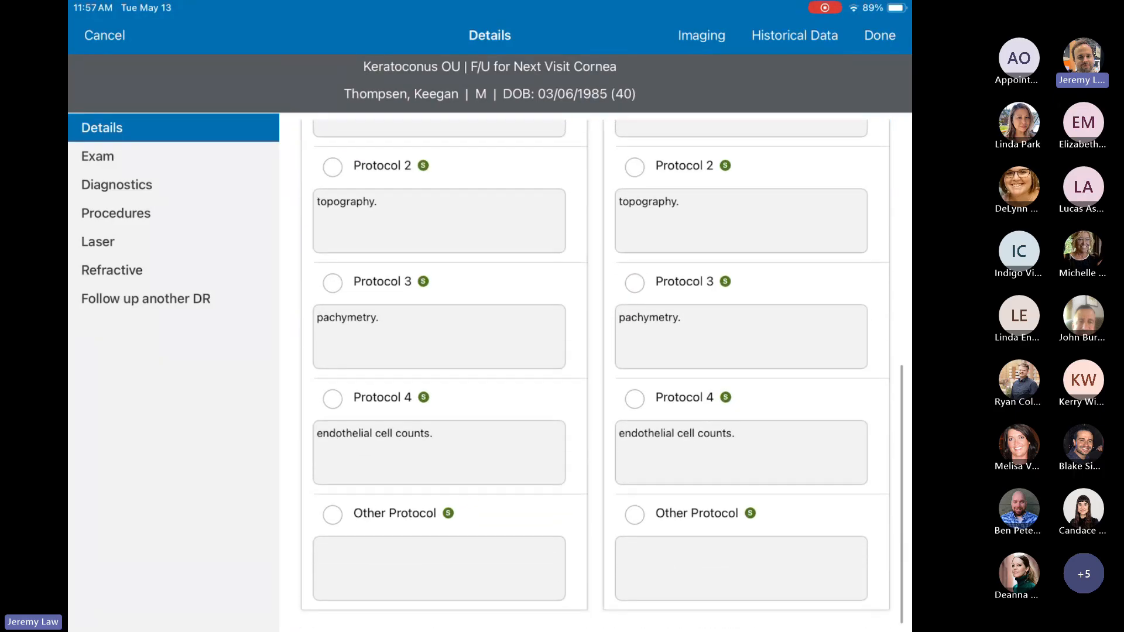
scroll(596, 375, up, 8)
click(318, 445)
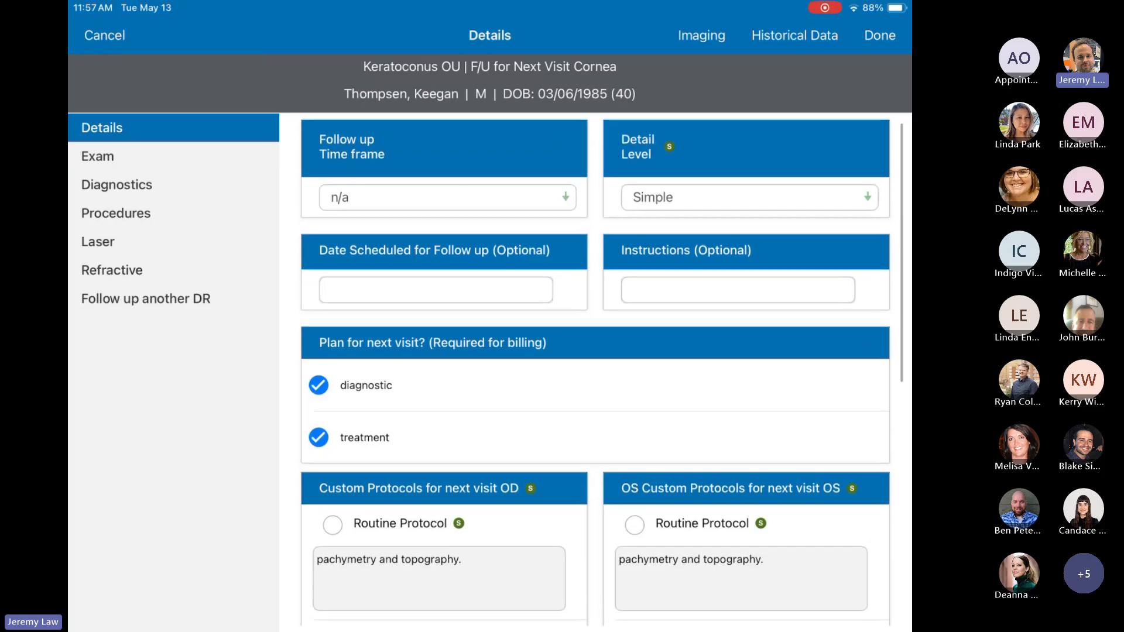
click(318, 436)
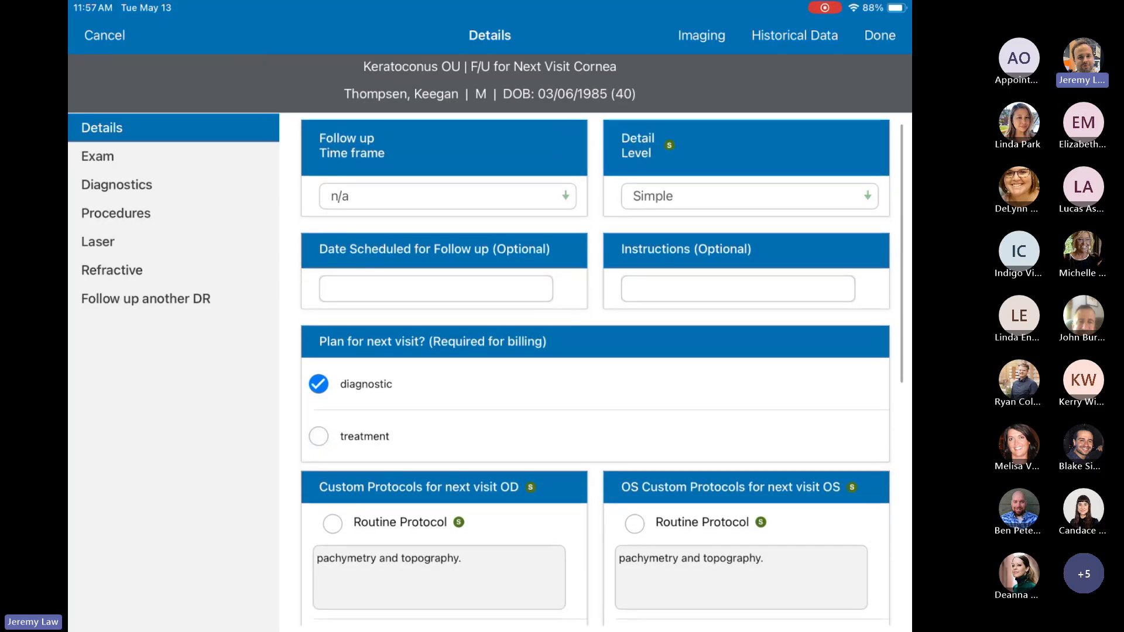
Set the follow-up time frame of the F/U for Next Visit Cornea plan to 1 week and save the plan details.
click(505, 197)
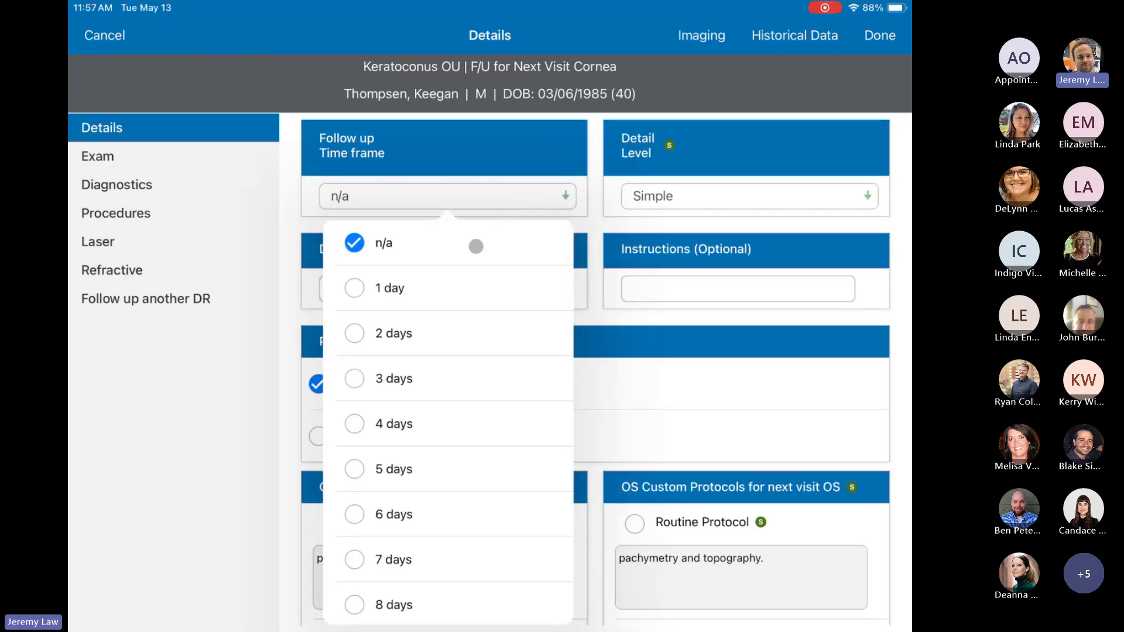
scroll(392, 496, down, 7)
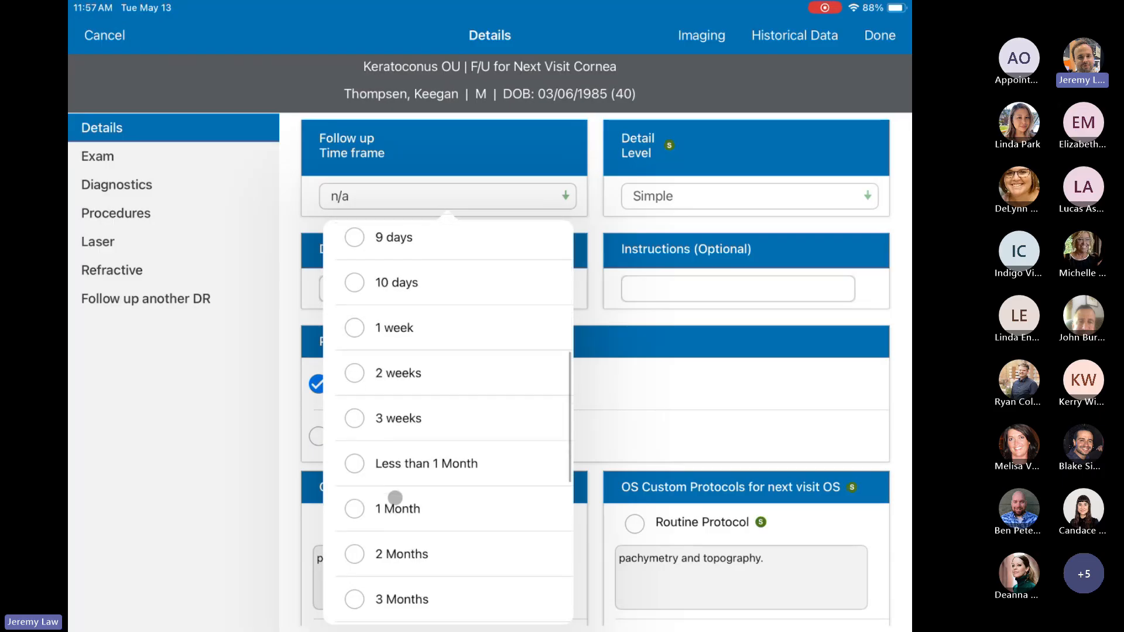
click(359, 338)
click(880, 36)
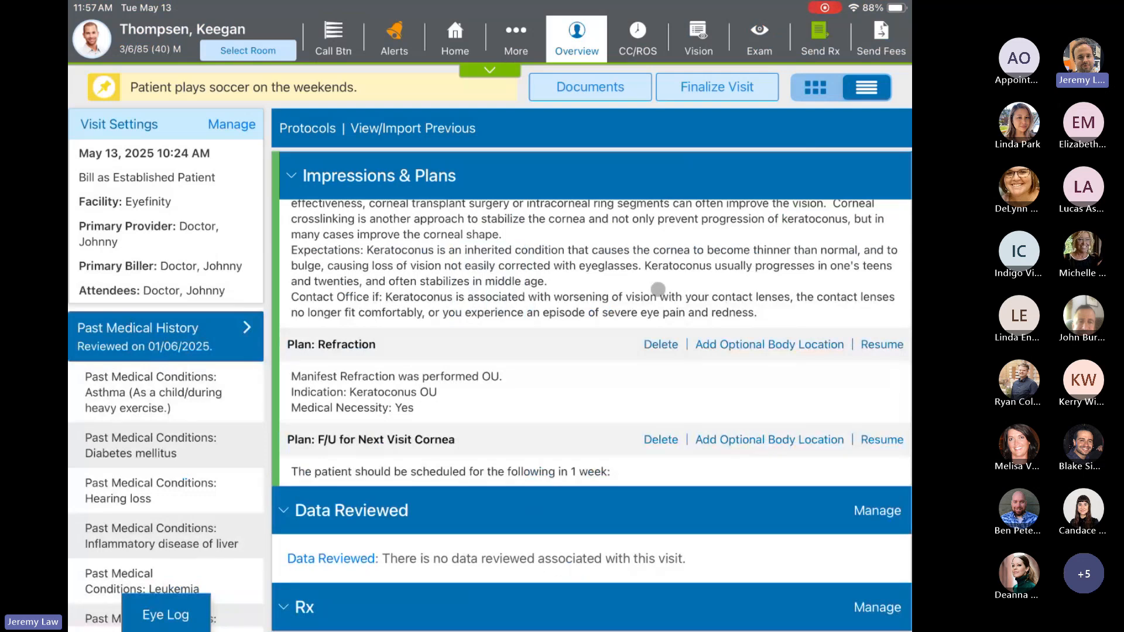
Override the visit's suggested billing code with No E/M Visit and send the visit's fees.
scroll(595, 323, up, 15)
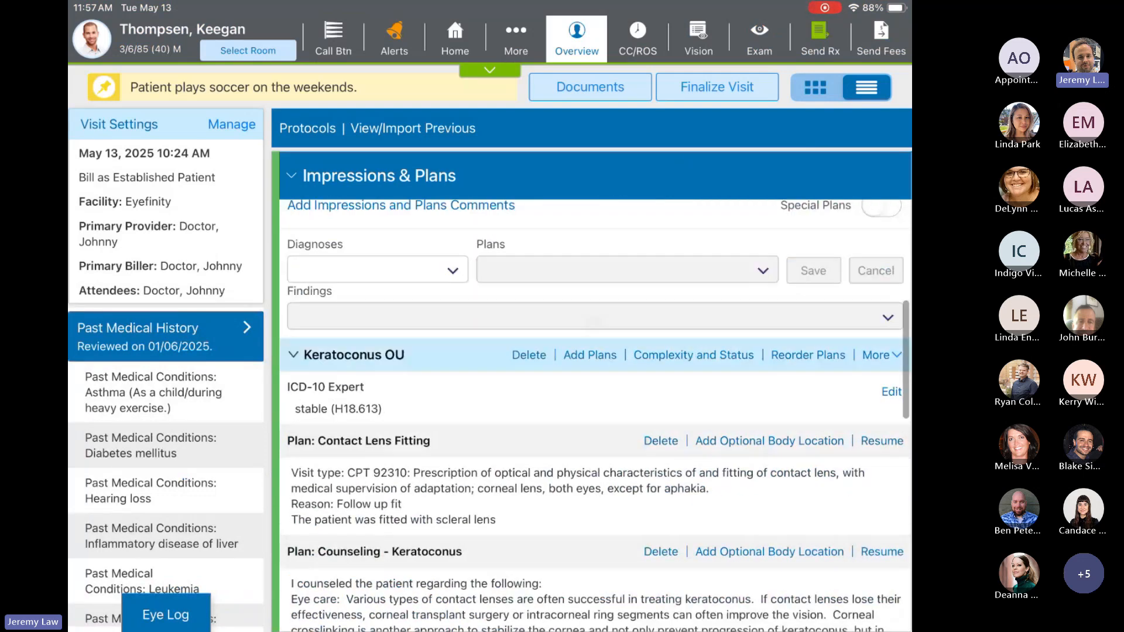
scroll(591, 387, up, 9)
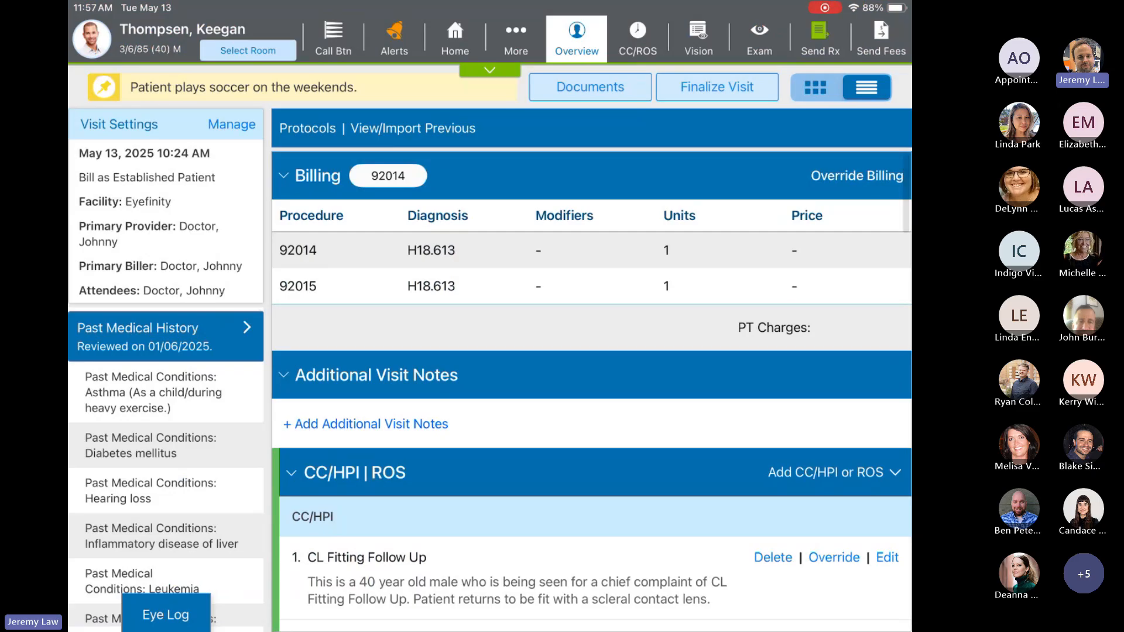
click(851, 175)
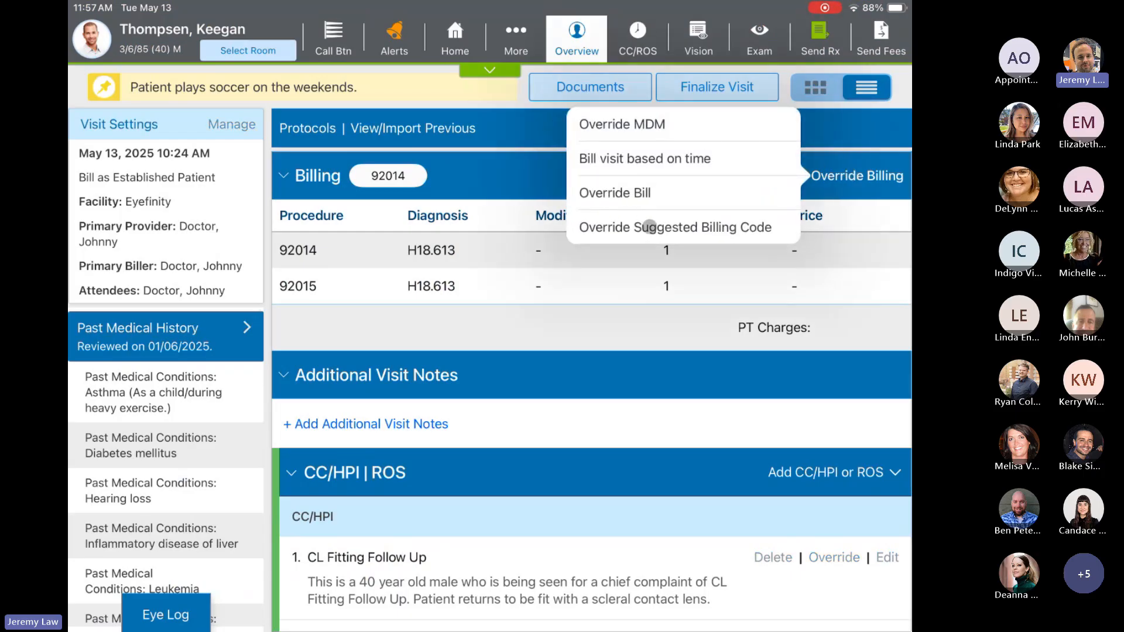
click(681, 226)
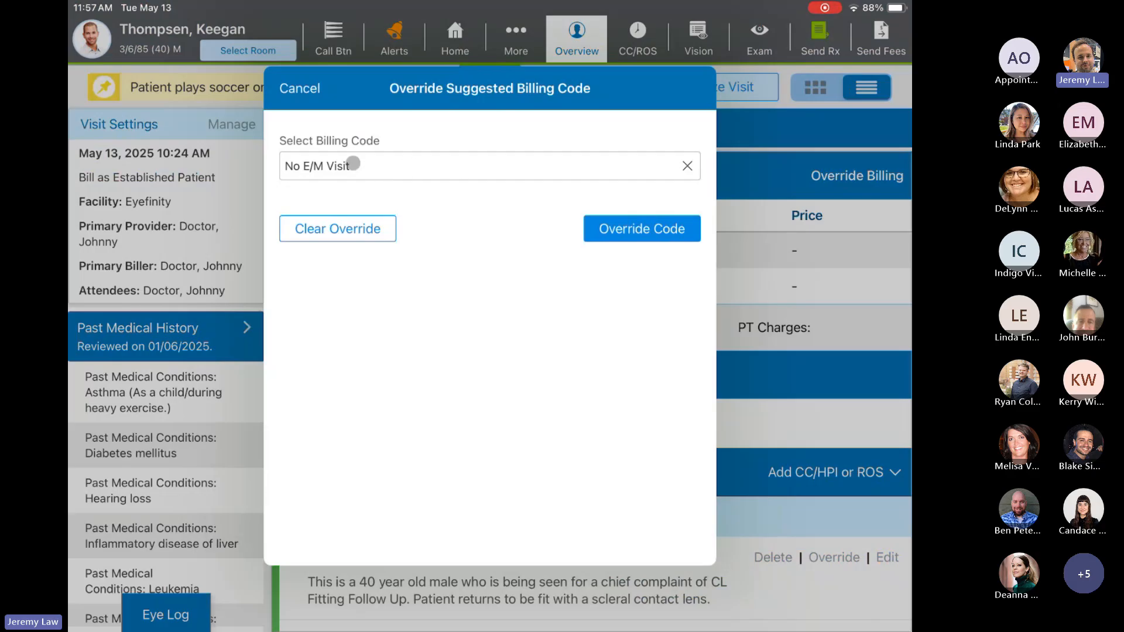
click(625, 231)
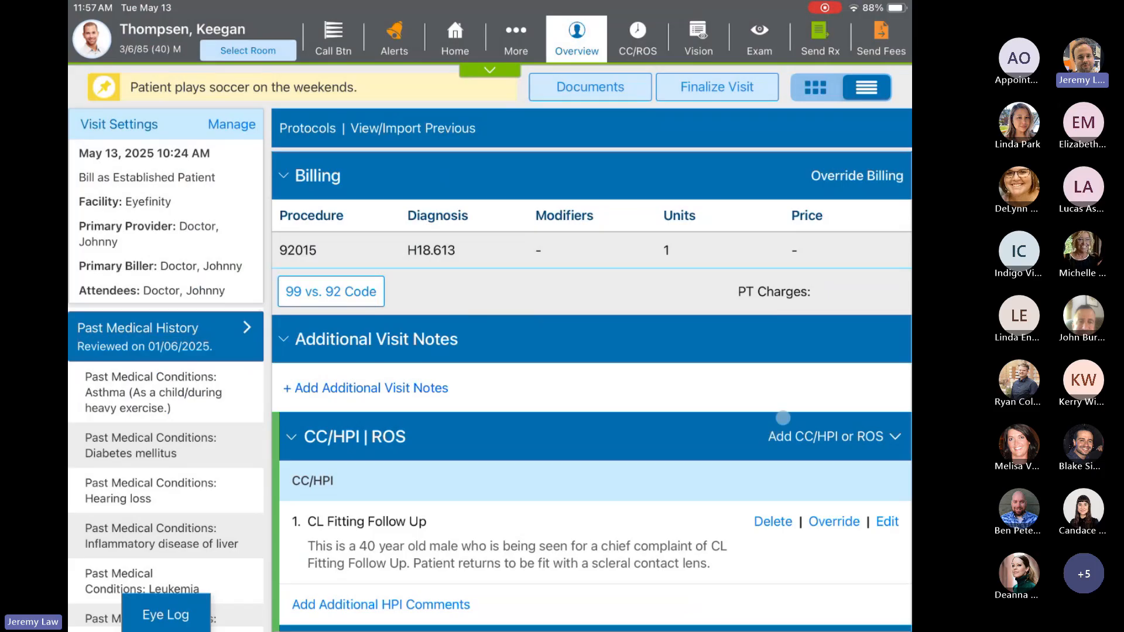
click(880, 37)
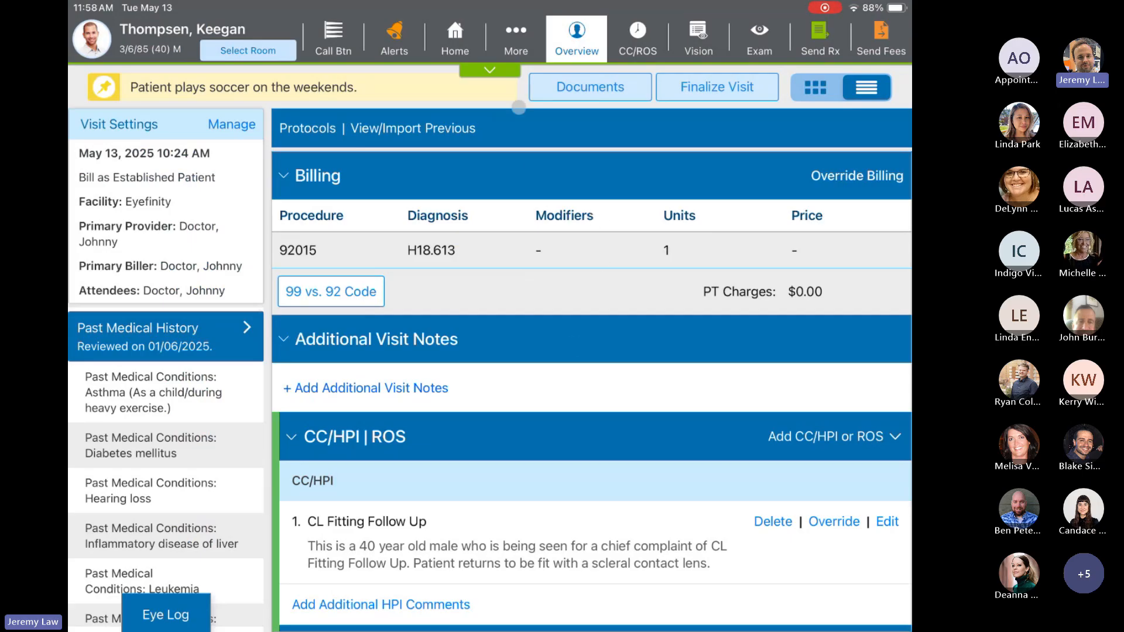
Examine the specialty lens final and trial prescriptions in the vision exam's contact lens records, including parameters, visual acuity and fit assessment.
scroll(688, 261, down, 5)
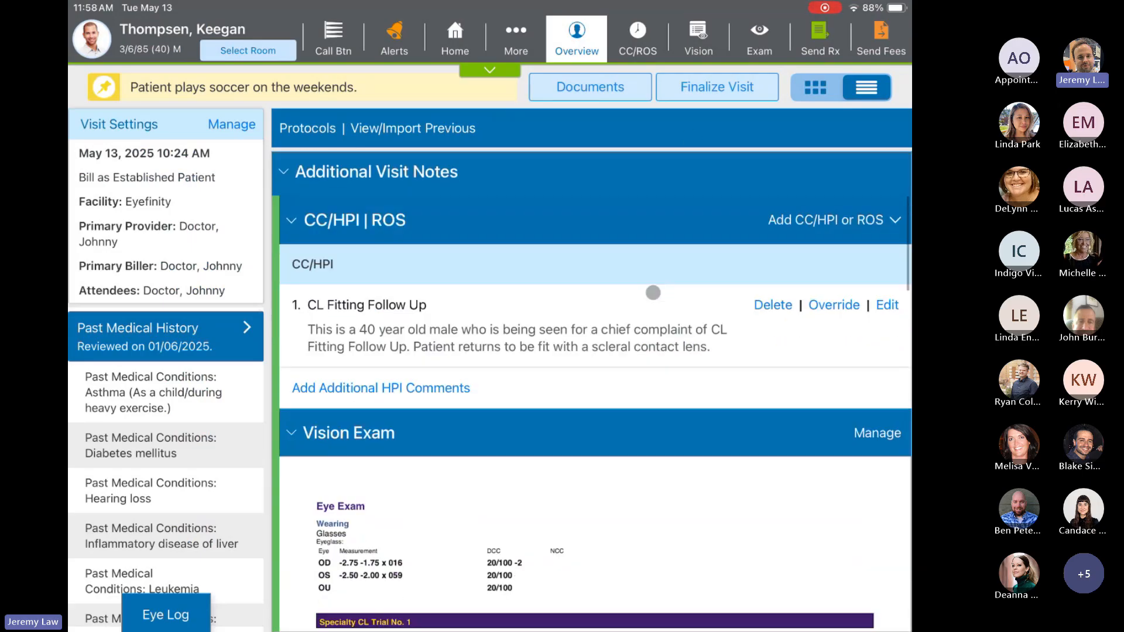
click(873, 330)
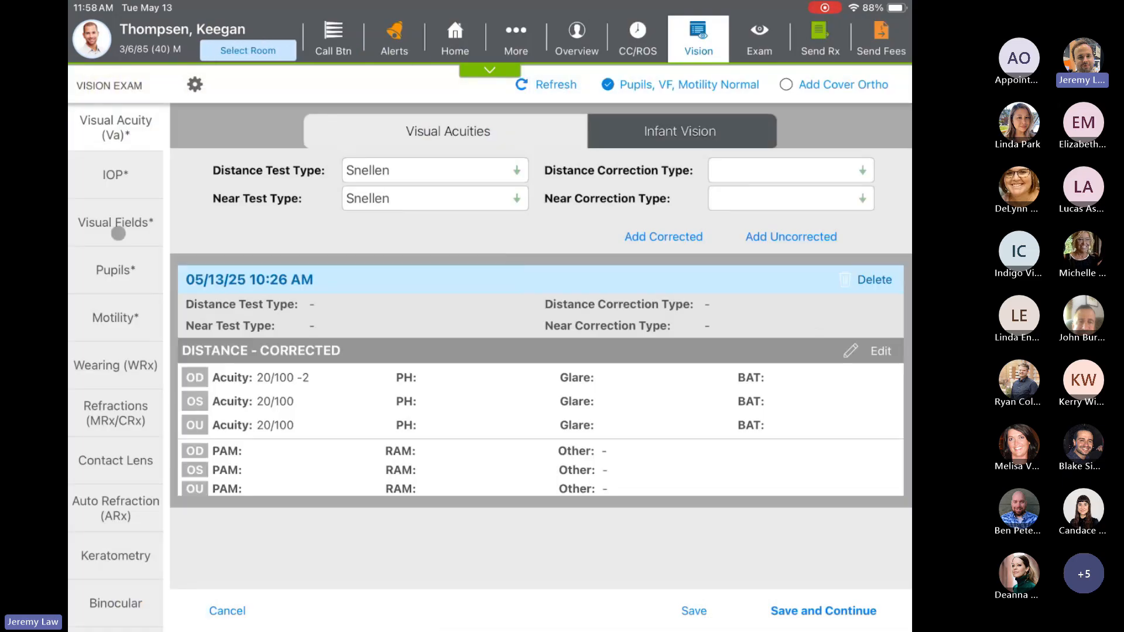
click(111, 475)
scroll(569, 380, up, 2)
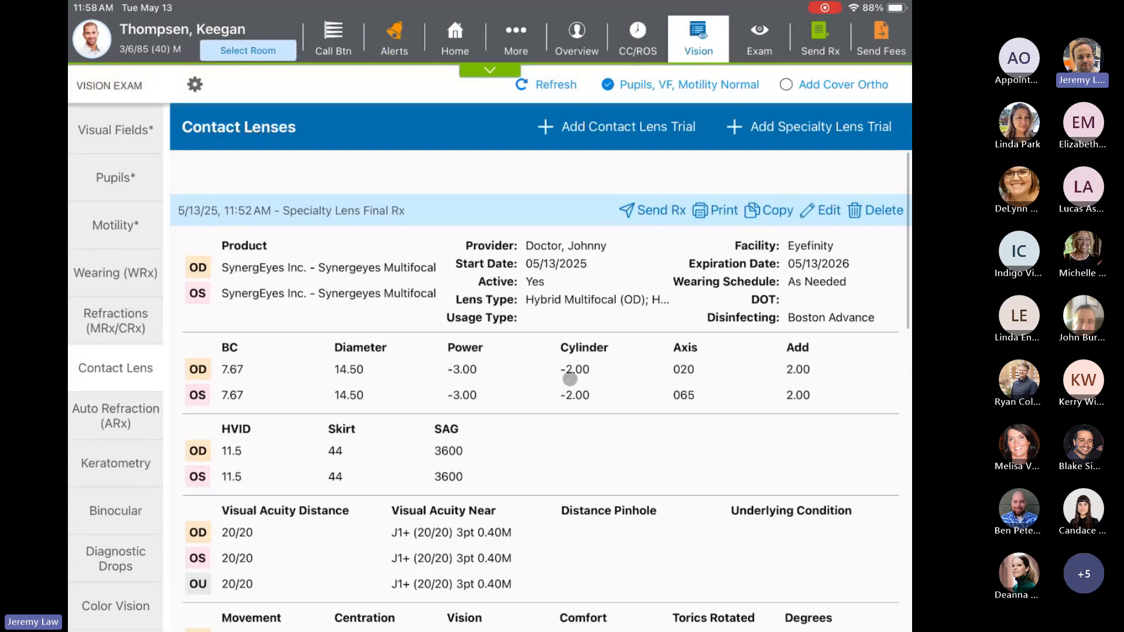
scroll(569, 382, down, 1)
scroll(569, 382, down, 6)
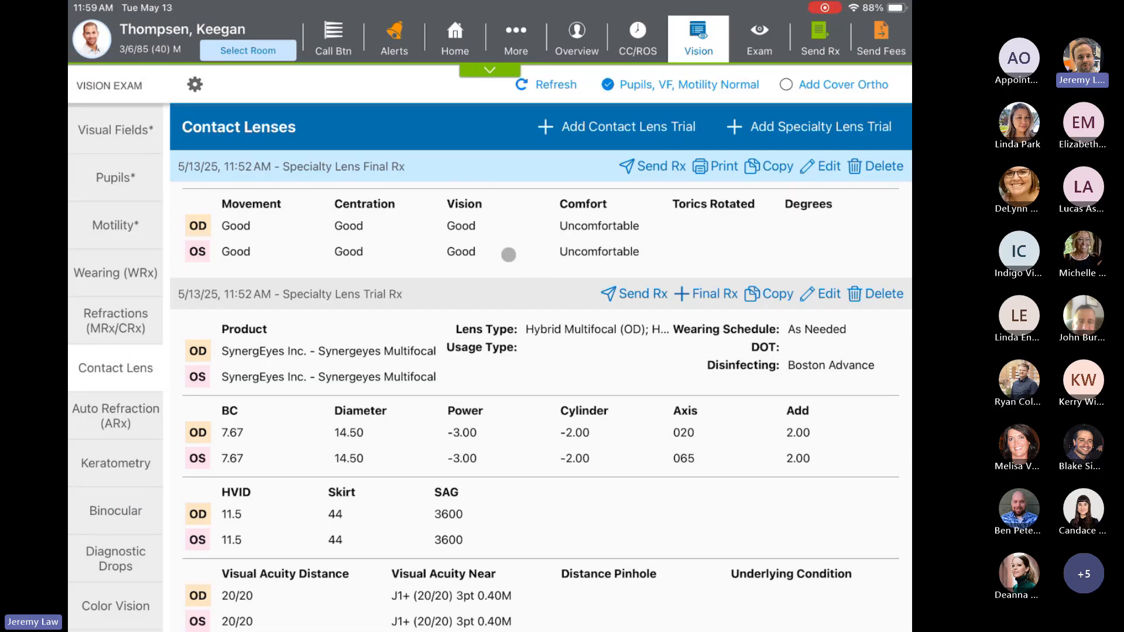
scroll(510, 256, down, 2)
scroll(511, 269, up, 6)
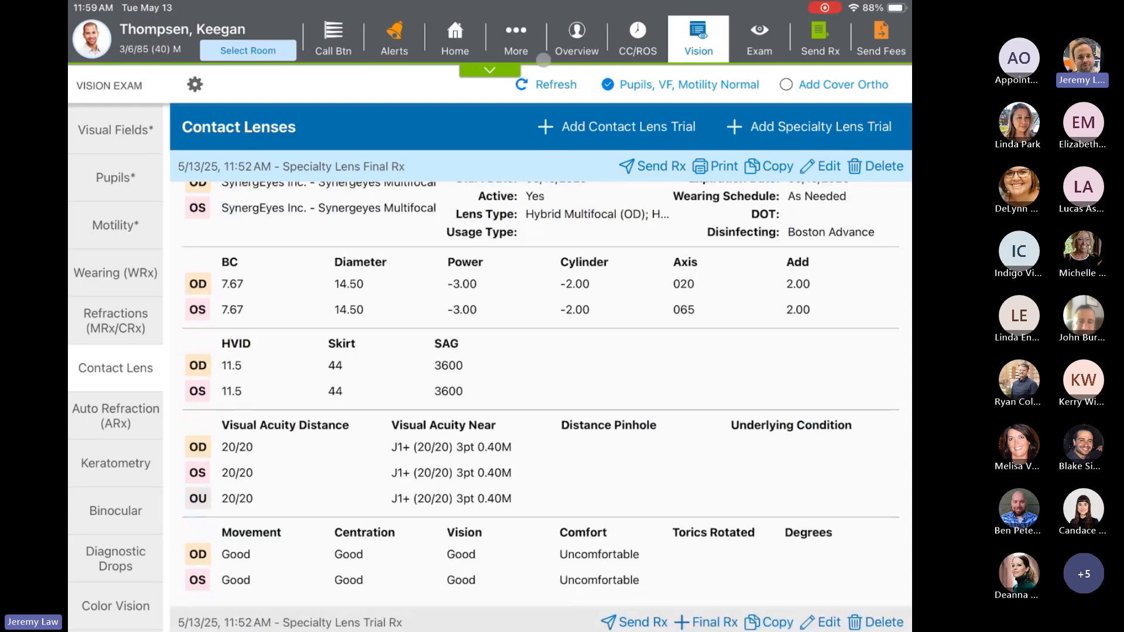
Start a new drawing for the visit and load the External Eyes body image as its background.
click(515, 38)
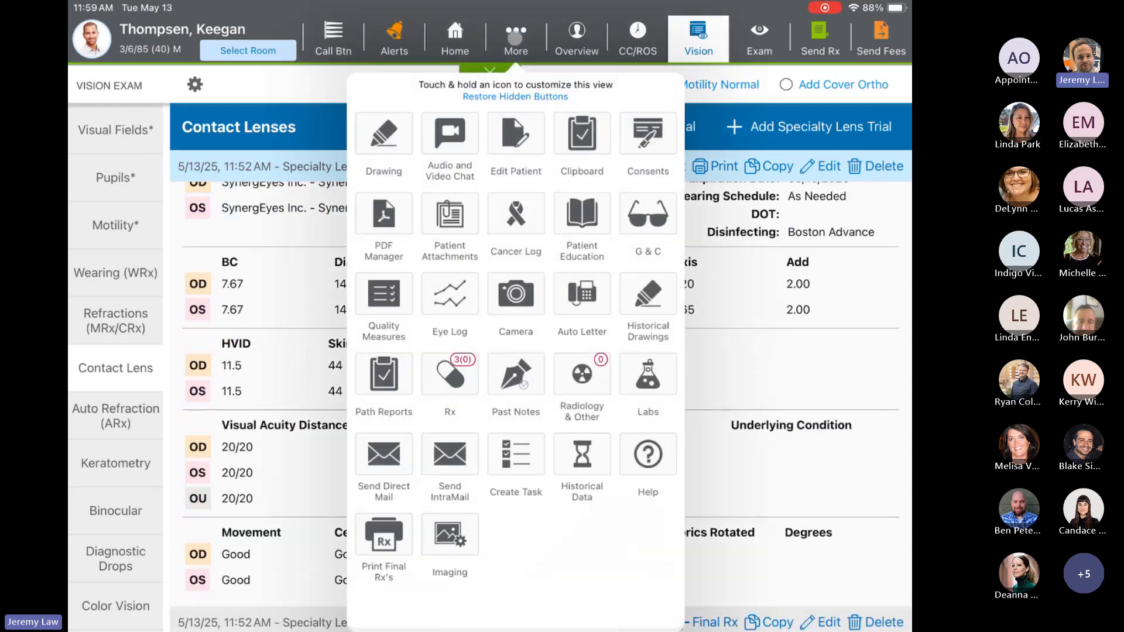
click(387, 132)
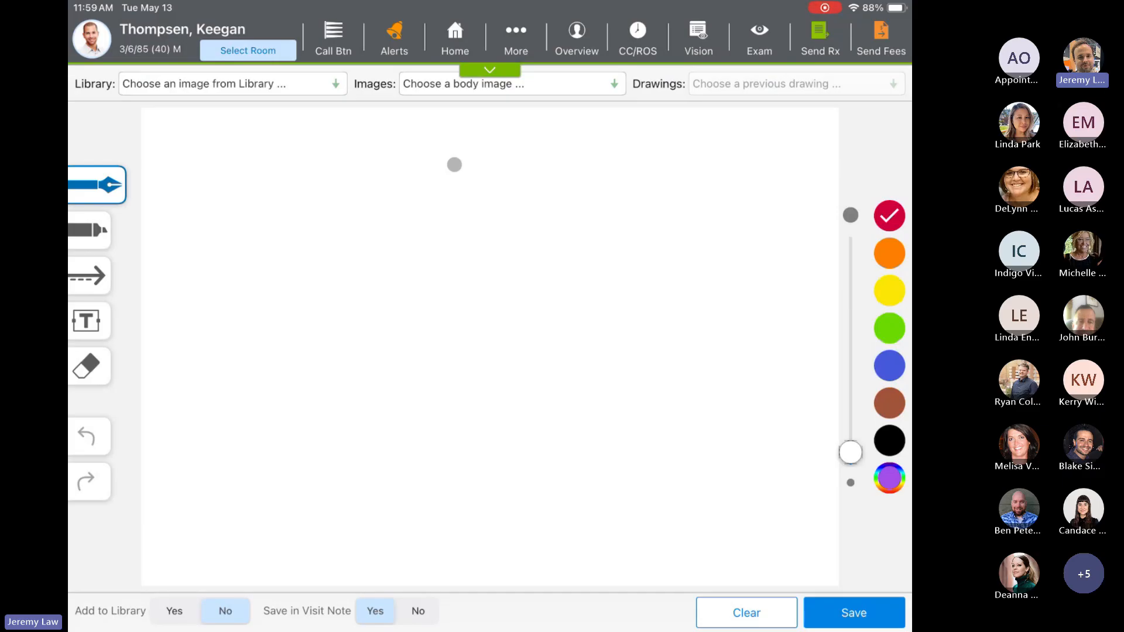
click(428, 84)
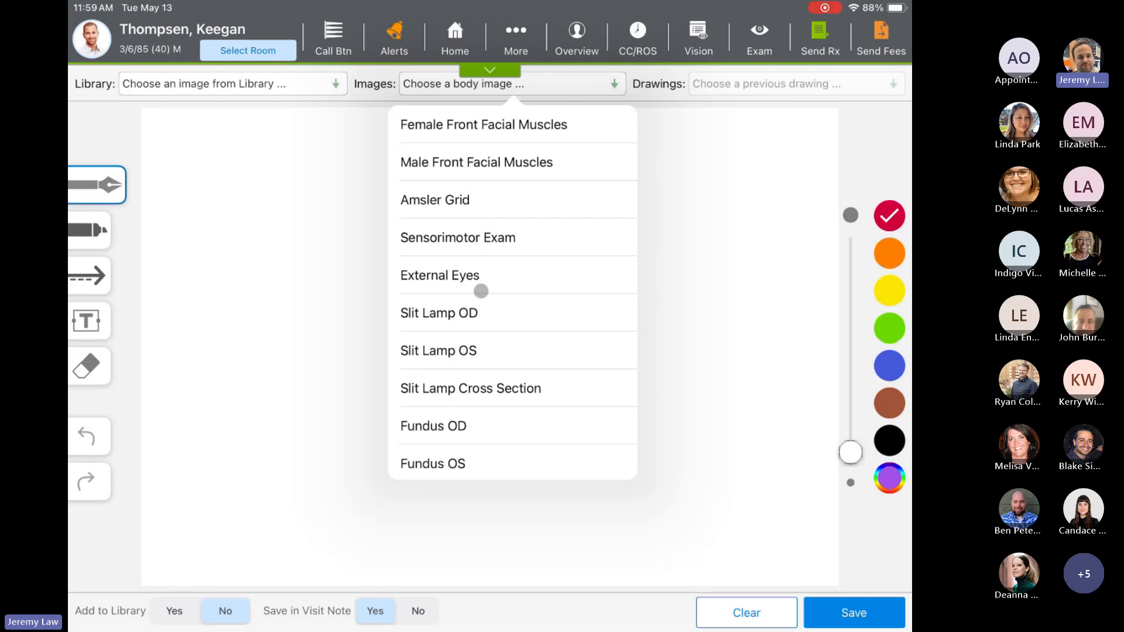
click(464, 274)
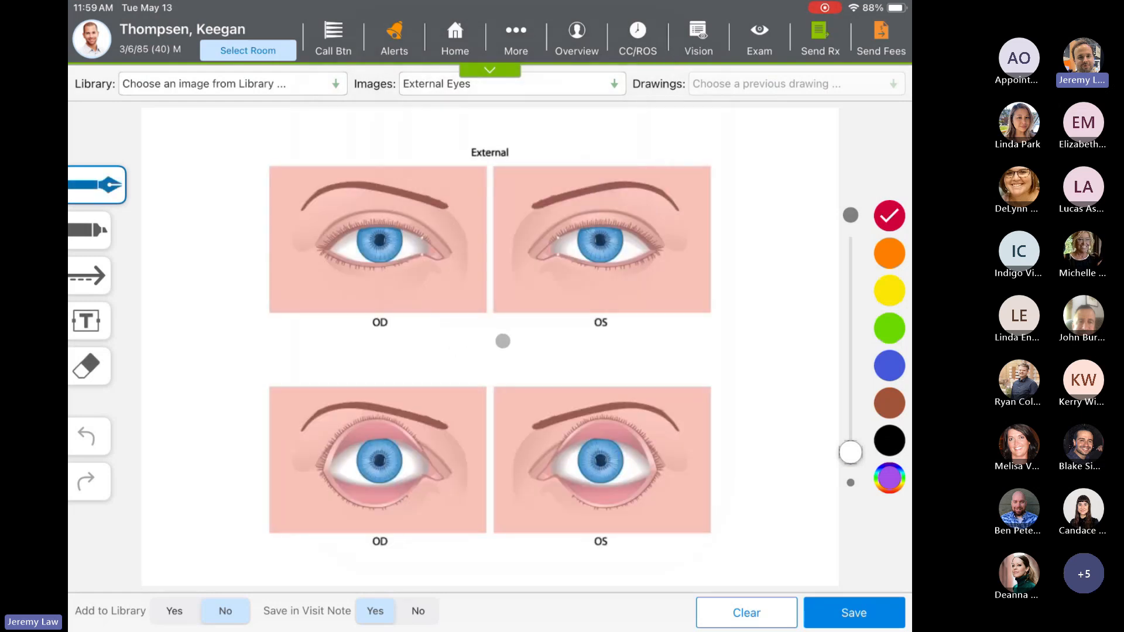